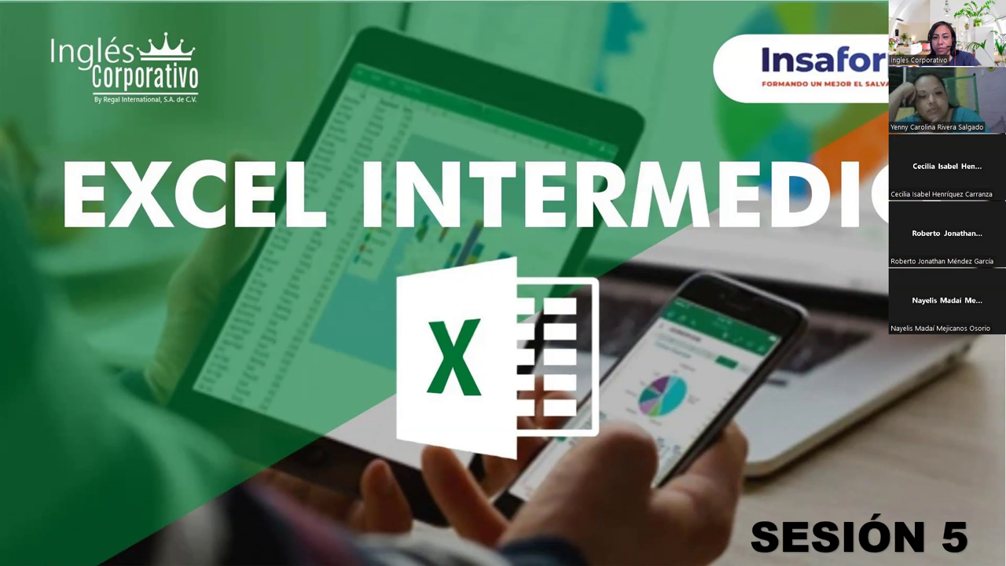
Step: Advance the slideshow through the Agenda and Contenido slides to OBJETIVO SESIÓN 5
{"action": "key", "text": "Right"}
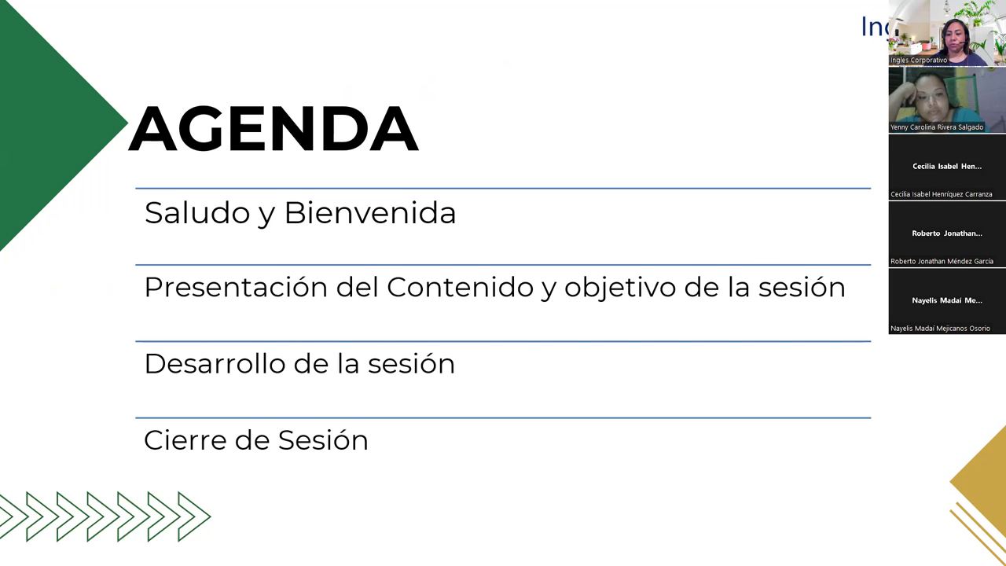
{"action": "key", "text": "Right"}
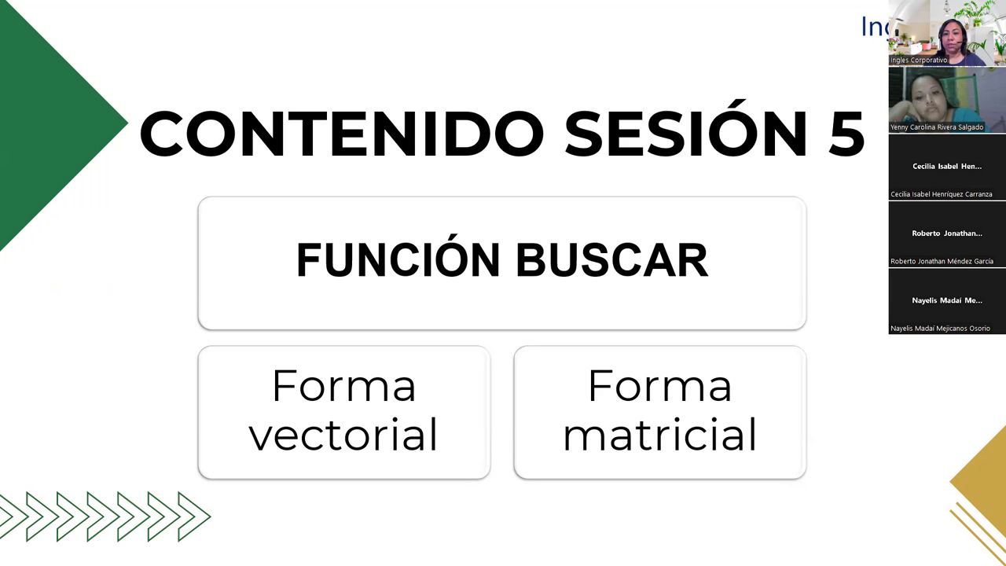
{"action": "key", "text": "Right"}
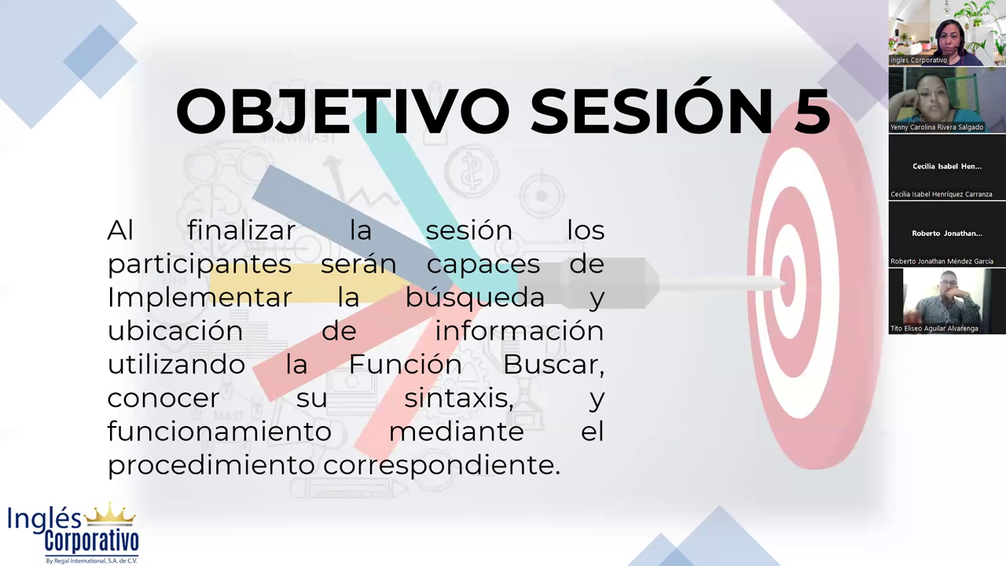
Step: Advance to the FUNCIÓN BUSCAR FORMA VECTORIAL slide
{"action": "key", "text": "Right"}
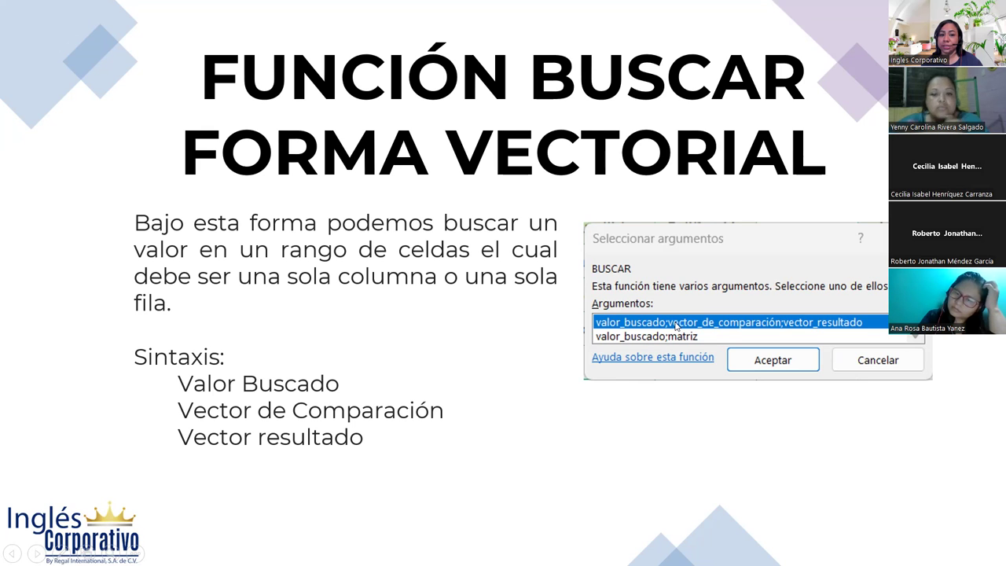
Step: Advance through the Forma Matricial BUSCAR slide to the DESARROLLO slide
{"action": "left_click", "coordinate": [573, 189]}
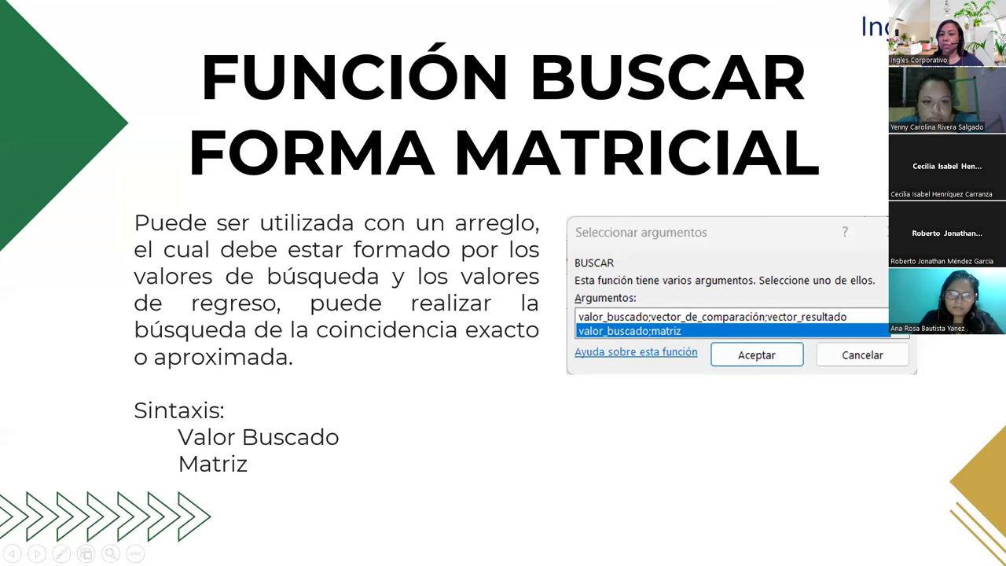
{"action": "key", "text": "Right"}
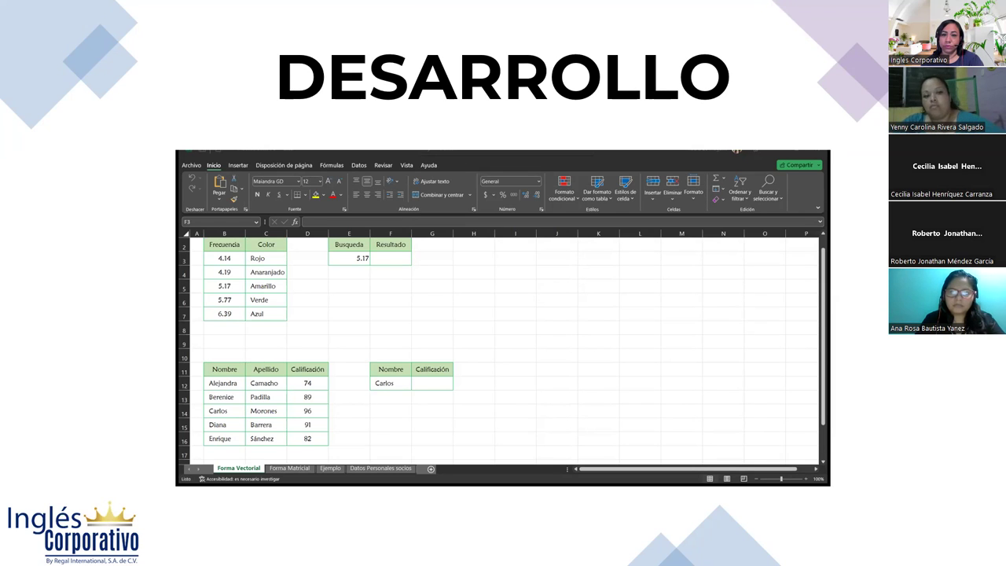
Step: Maximize the Práctica Sesión 5 workbook, glance at Práctica Sesión 7, then return to Sesión 5
{"action": "key", "text": "alt+Tab"}
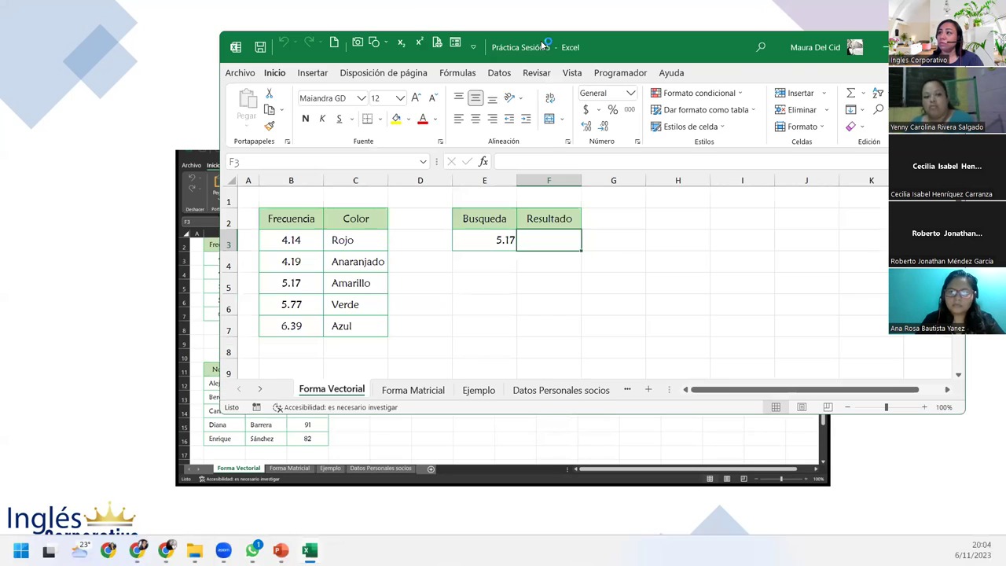
{"action": "double_click", "coordinate": [638, 47]}
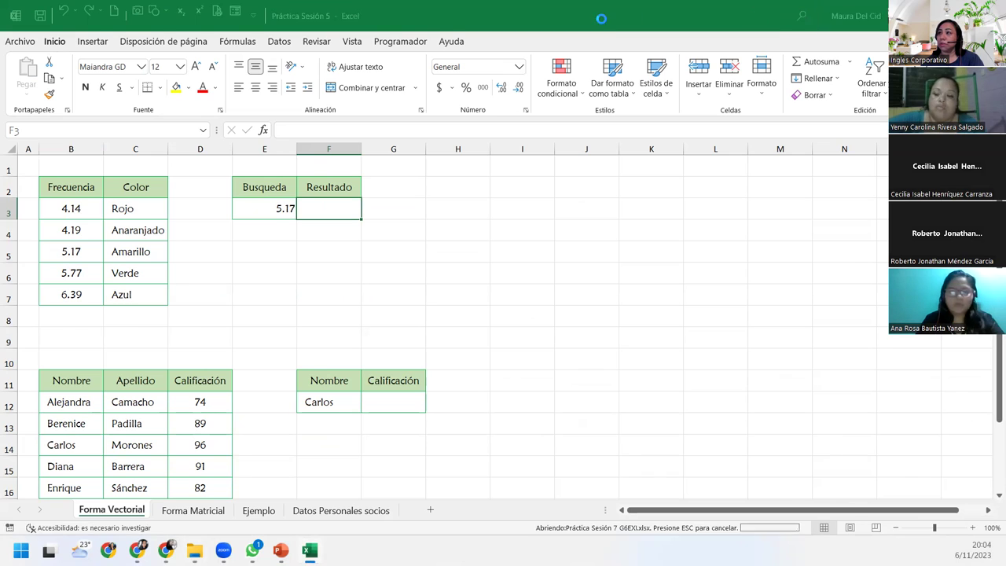
{"action": "key", "text": "alt+Tab"}
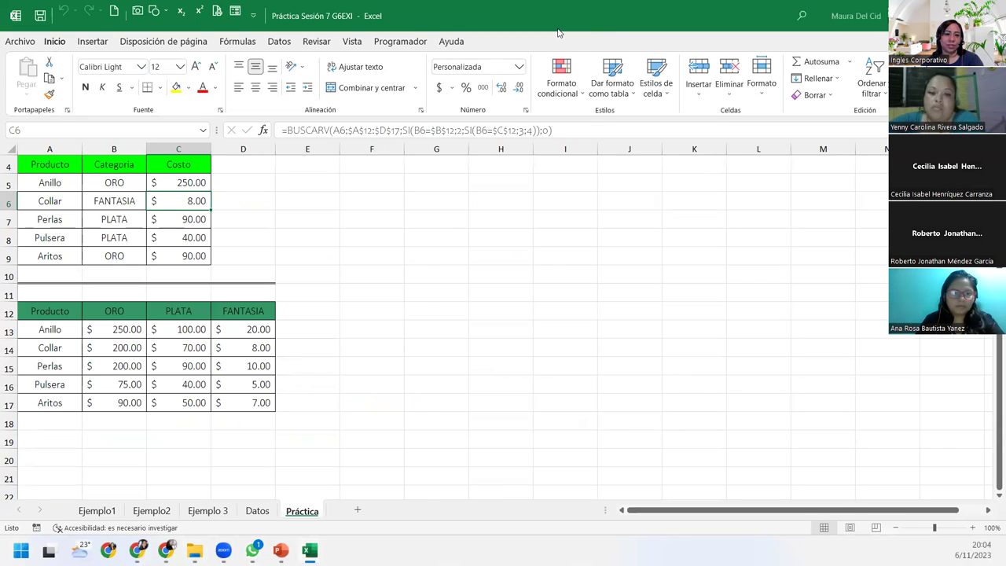
{"action": "key", "text": "alt+Tab"}
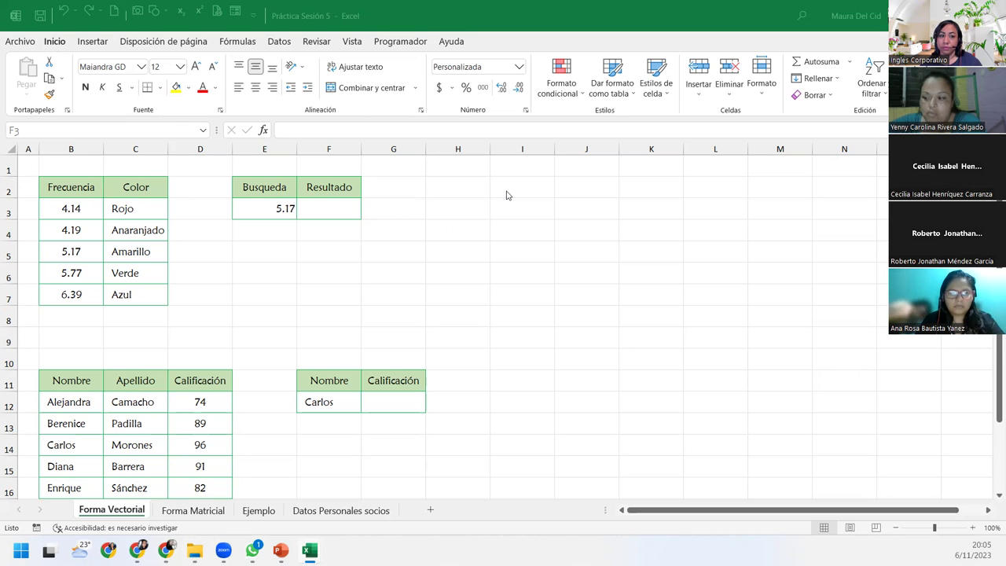
{"action": "left_click", "coordinate": [313, 206]}
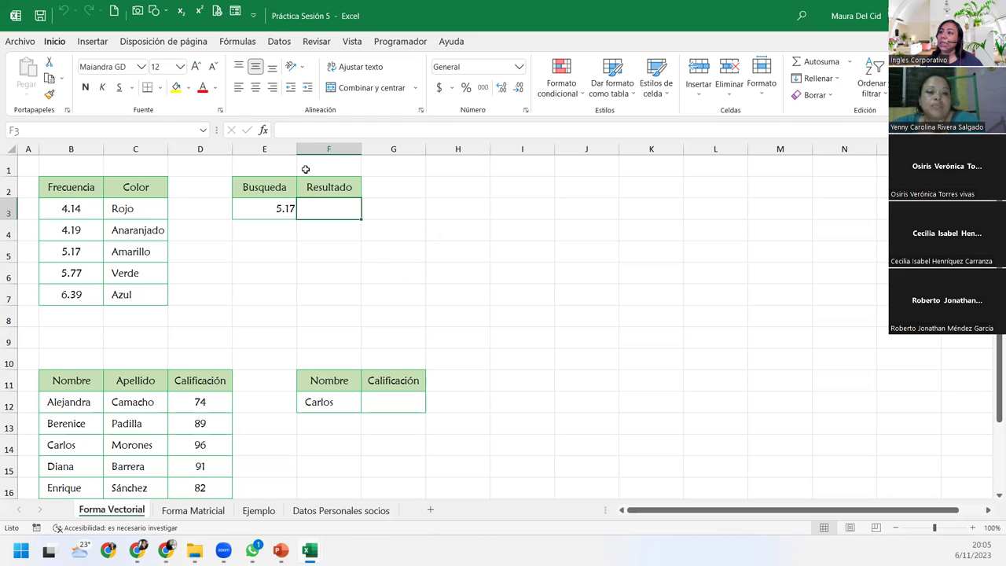
{"action": "left_click_drag", "start_coordinate": [101, 194], "coordinate": [137, 294]}
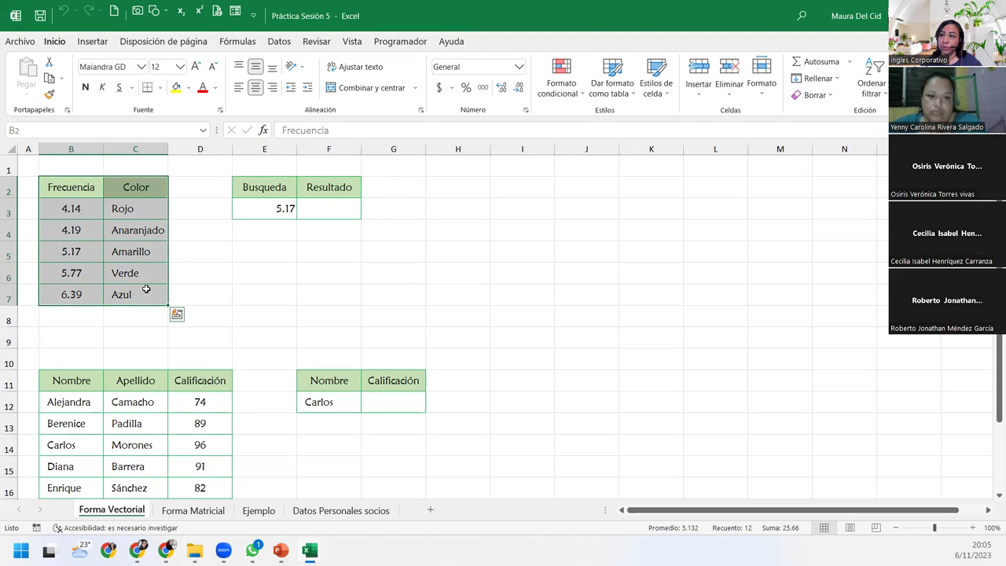
{"action": "left_click_drag", "start_coordinate": [71, 208], "coordinate": [87, 292]}
{"action": "left_click", "coordinate": [123, 194]}
{"action": "left_click_drag", "start_coordinate": [124, 205], "coordinate": [127, 289]}
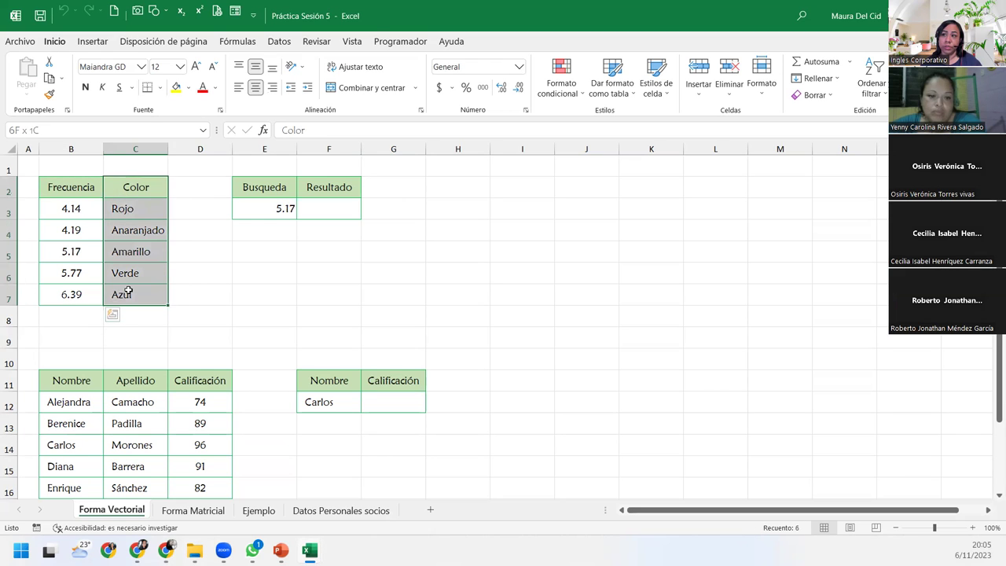
{"action": "left_click", "coordinate": [136, 209]}
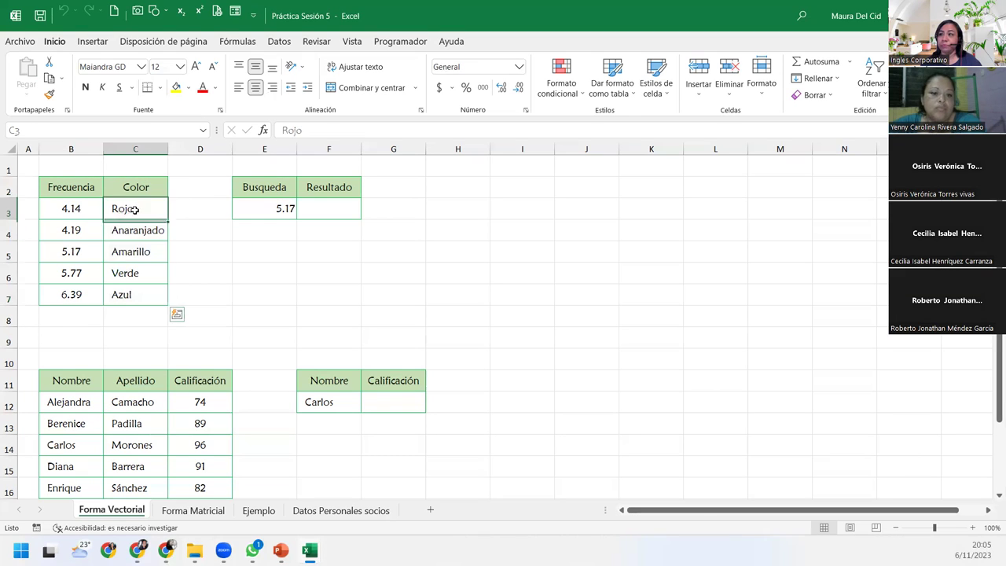
{"action": "left_click", "coordinate": [256, 207]}
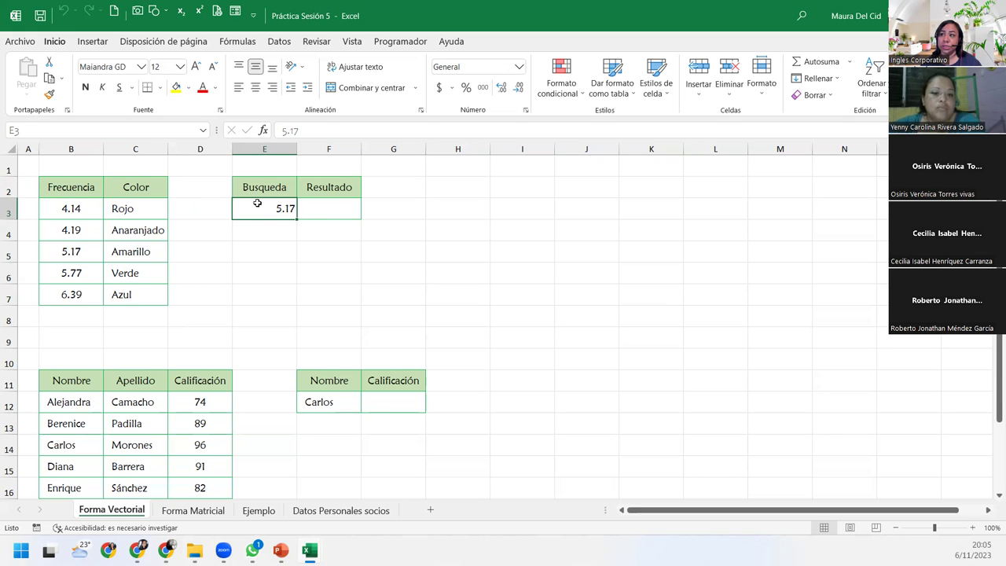
{"action": "left_click", "coordinate": [312, 210]}
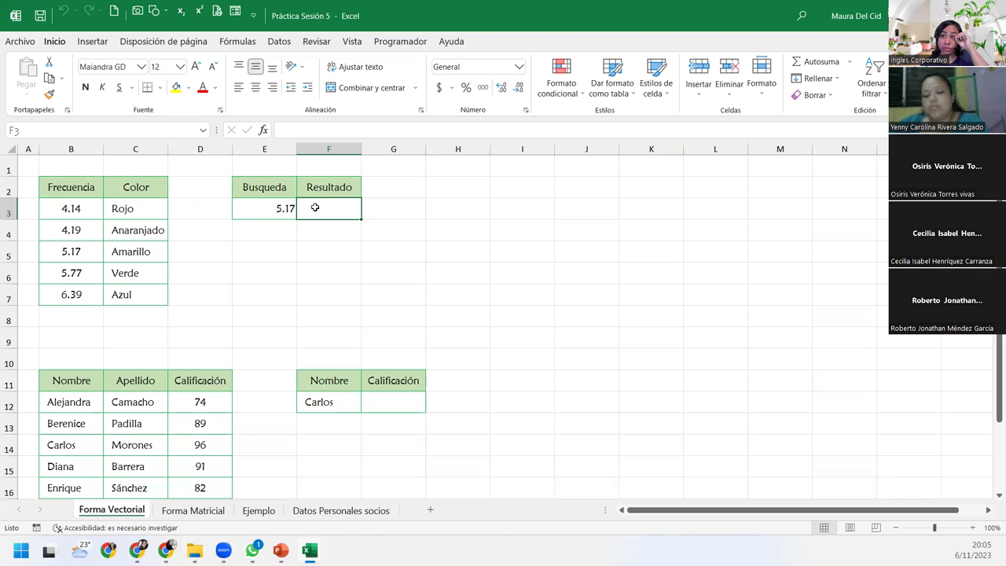
{"action": "left_click_drag", "start_coordinate": [55, 191], "coordinate": [144, 289]}
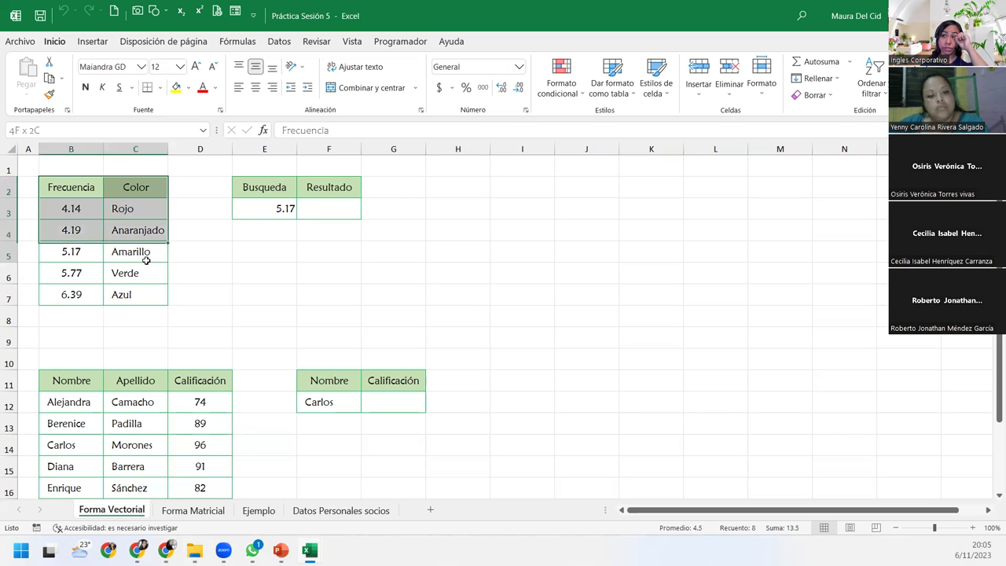
{"action": "left_click", "coordinate": [326, 214]}
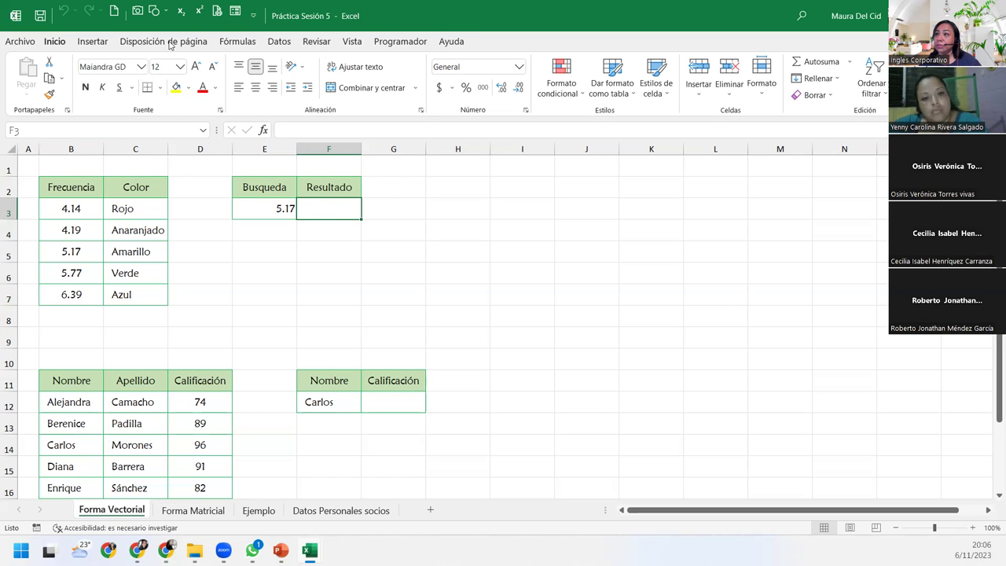
Step: Insert the BUSCAR function into F3 from the Búsqueda y referencia function list
{"action": "left_click", "coordinate": [228, 38]}
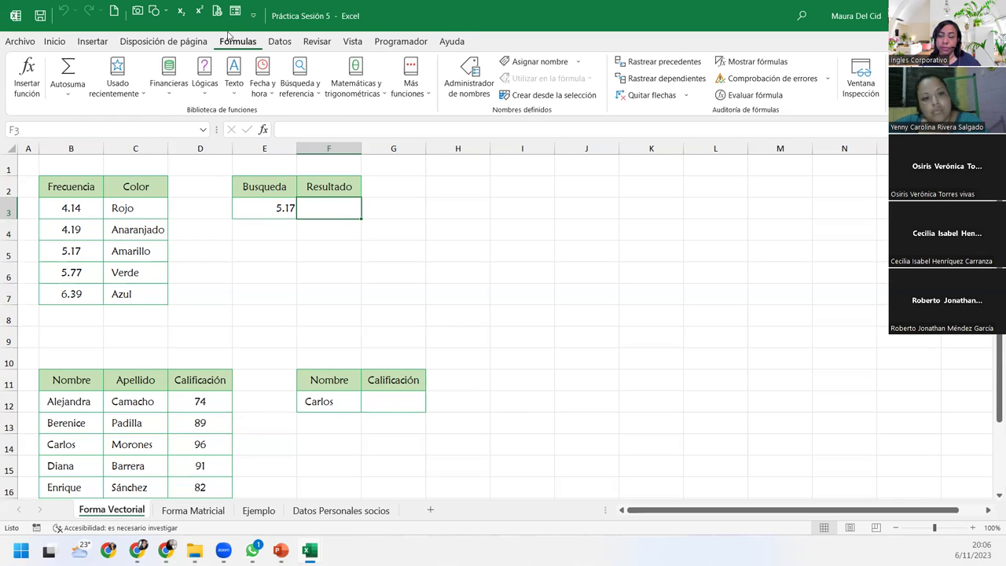
{"action": "left_click", "coordinate": [303, 93]}
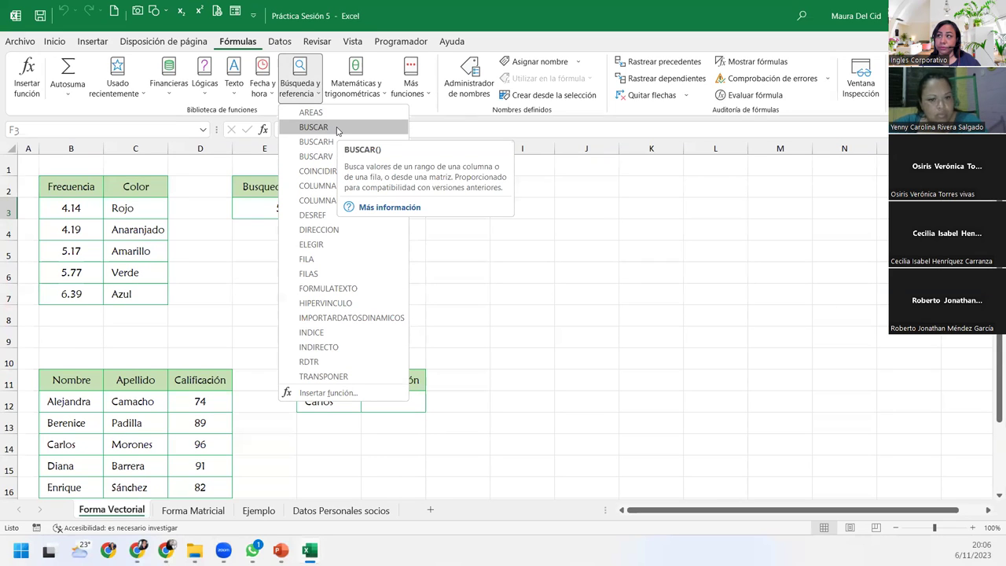
{"action": "left_click", "coordinate": [337, 128]}
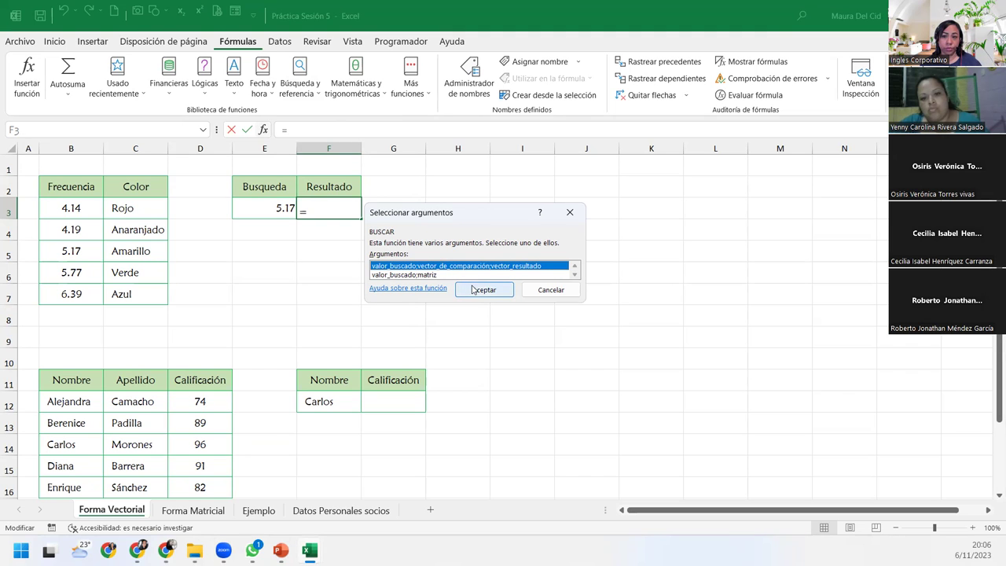
Step: Use BUSCAR's vector form with arguments E3, B3:B7 and C3:C7, returning Amarillo
{"action": "left_click", "coordinate": [474, 290]}
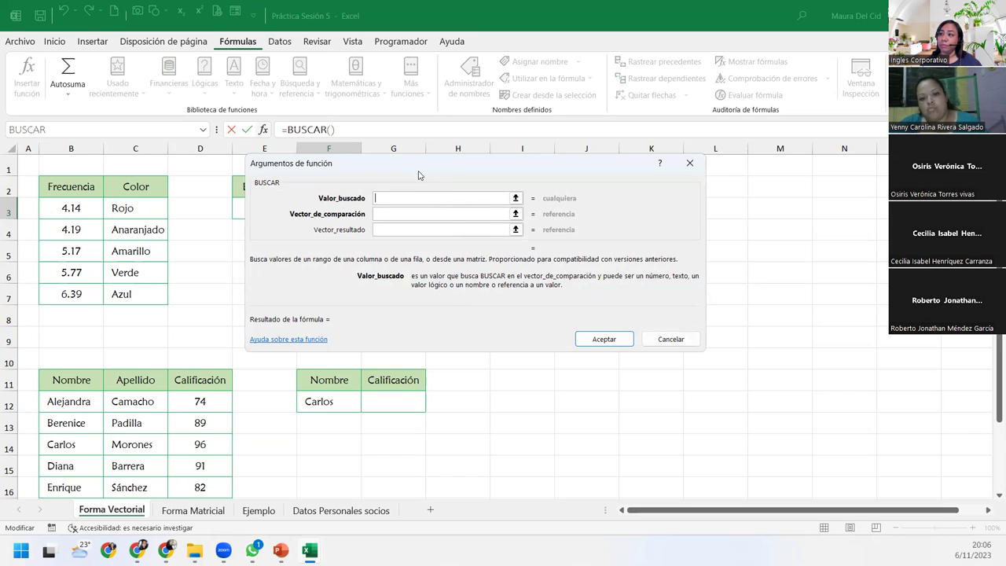
{"action": "left_click_drag", "start_coordinate": [418, 175], "coordinate": [347, 246]}
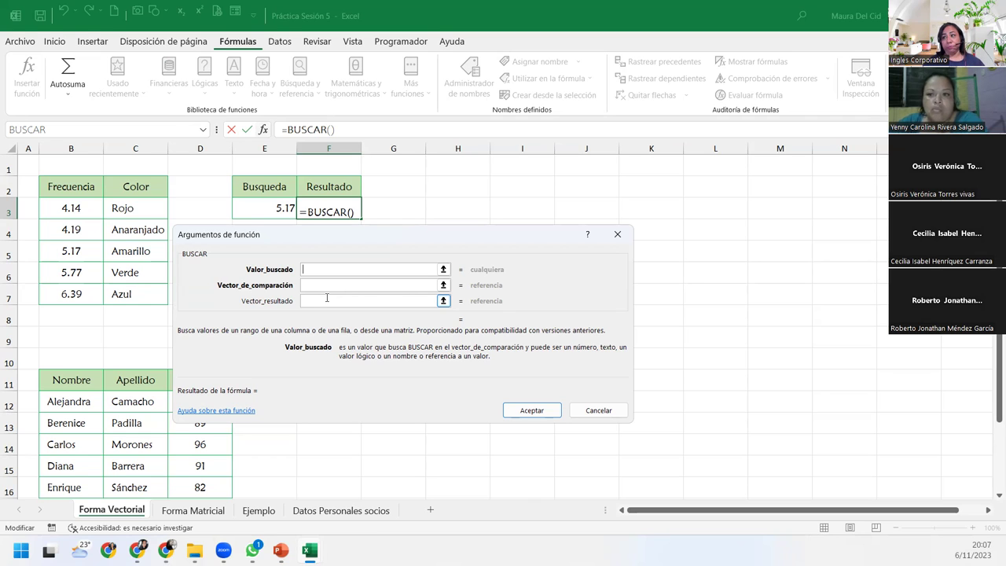
{"action": "left_click", "coordinate": [288, 212]}
{"action": "left_click", "coordinate": [329, 284]}
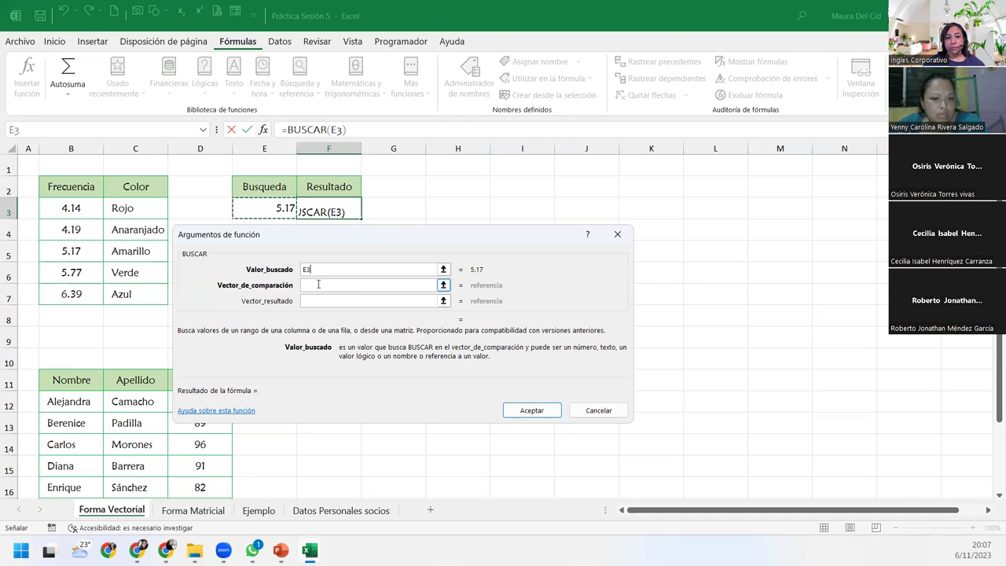
{"action": "left_click", "coordinate": [318, 285]}
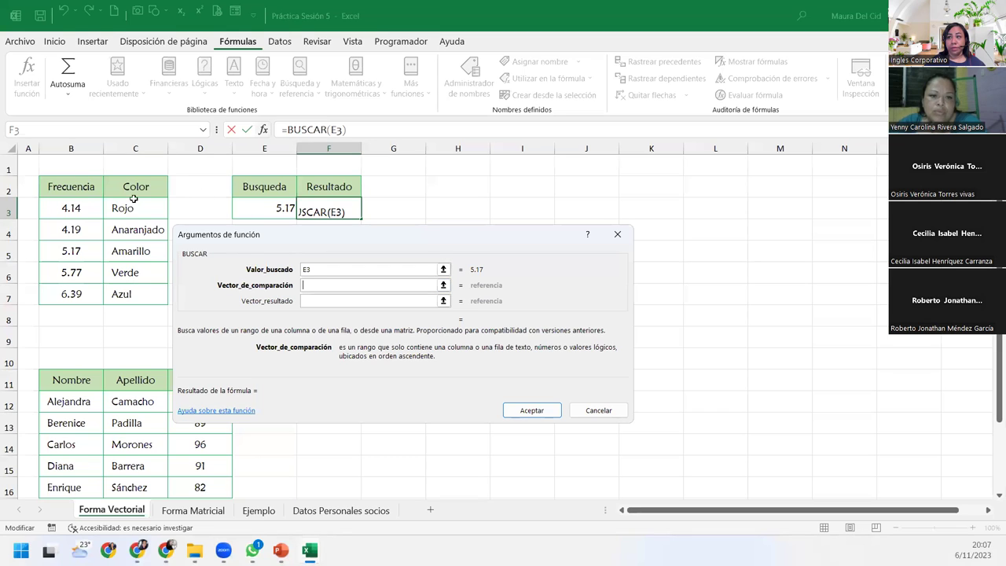
{"action": "left_click", "coordinate": [80, 211]}
{"action": "left_click_drag", "start_coordinate": [80, 211], "coordinate": [80, 292]}
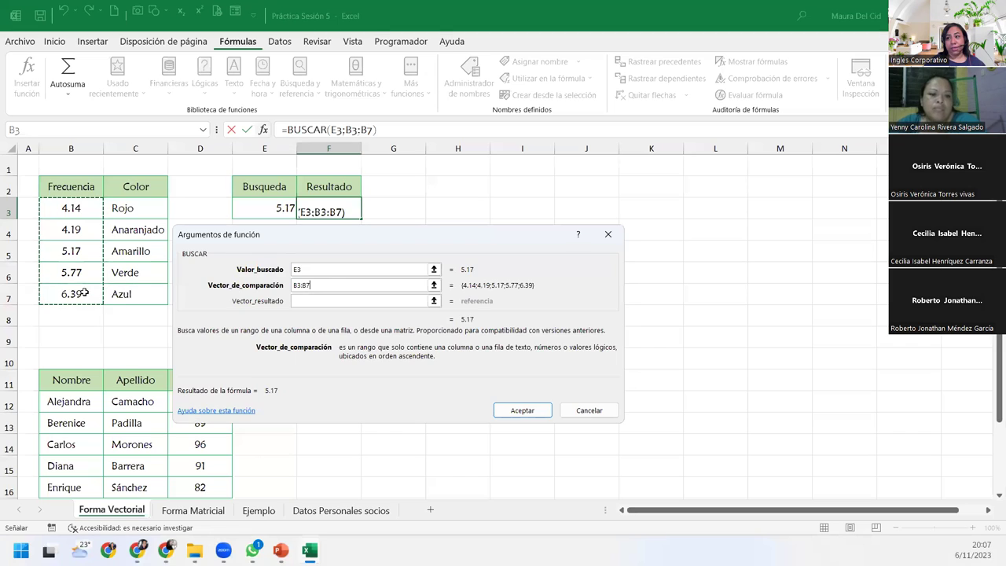
{"action": "left_click", "coordinate": [308, 301]}
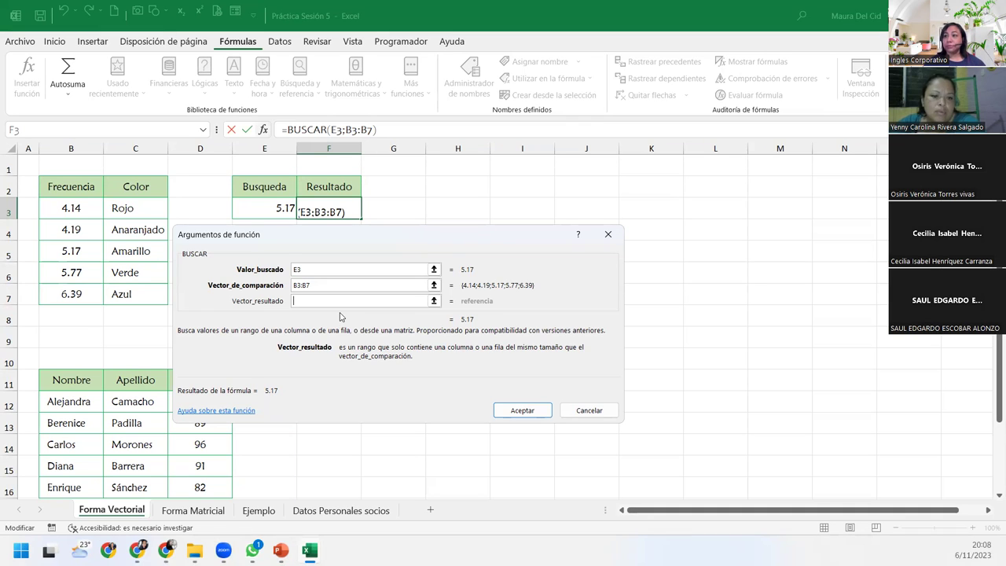
{"action": "left_click_drag", "start_coordinate": [127, 209], "coordinate": [141, 288]}
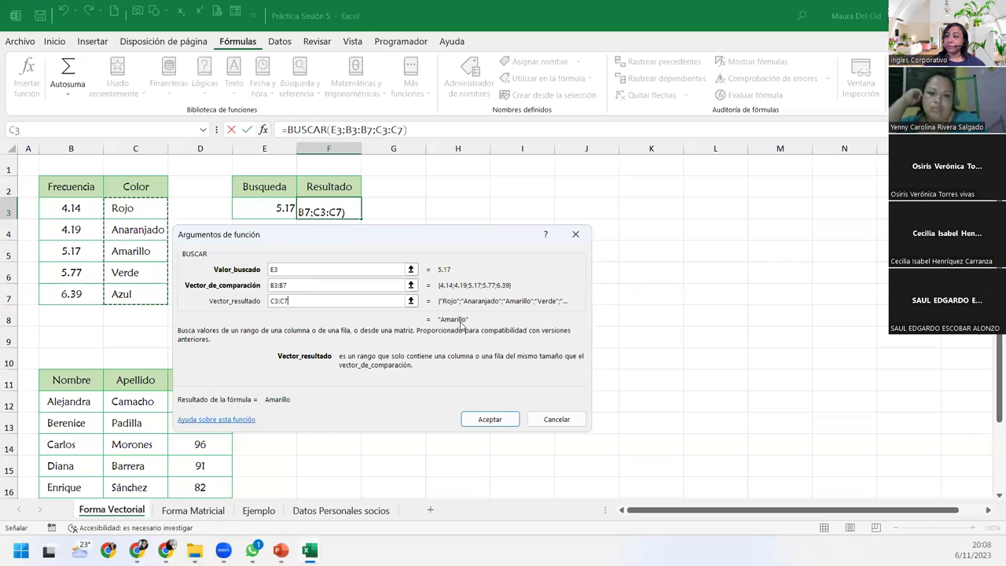
{"action": "left_click", "coordinate": [475, 423]}
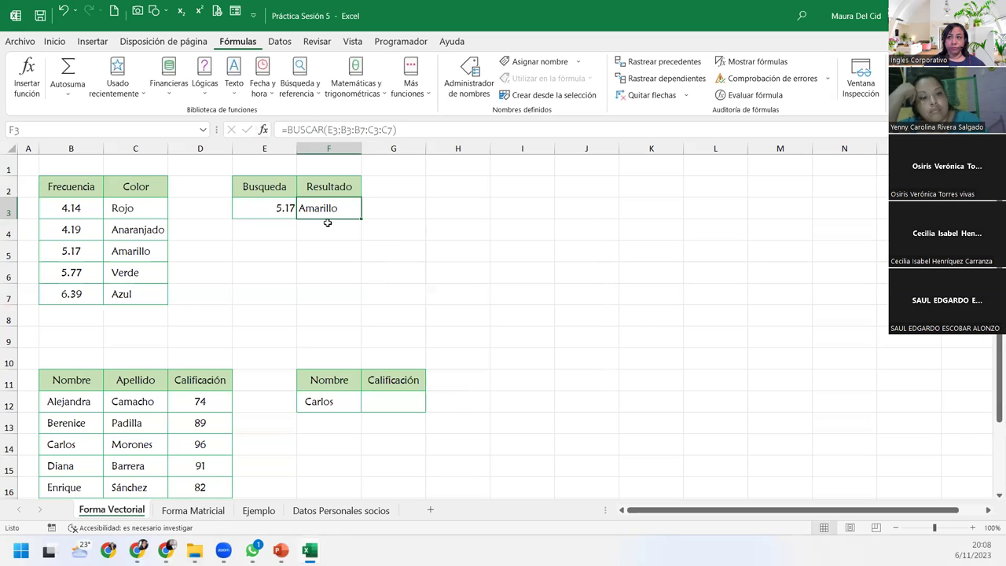
Step: Change the Busqueda value in E3 to 4.14 and confirm F3 now returns Rojo
{"action": "left_click", "coordinate": [263, 211]}
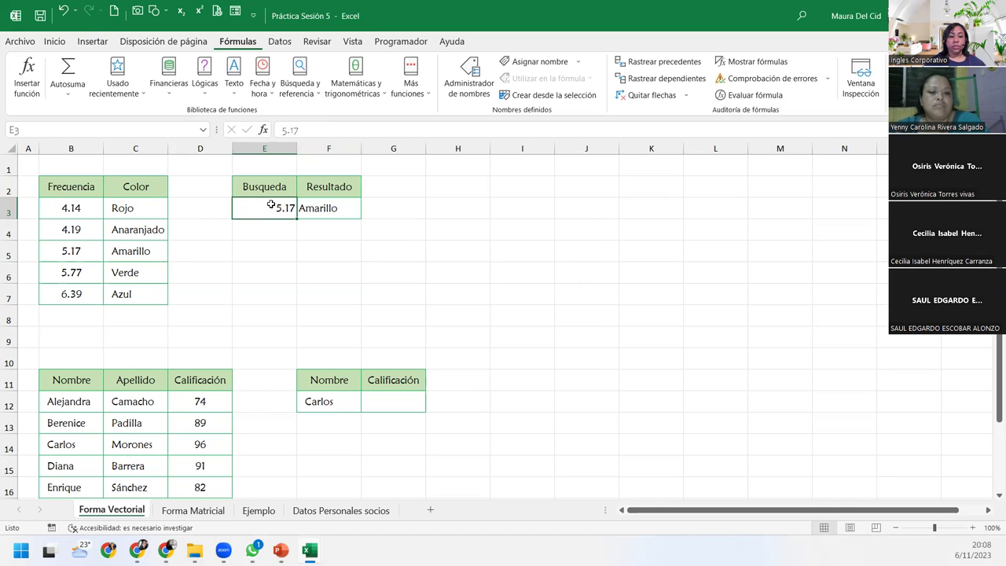
{"action": "type", "text": "4."}
{"action": "key", "text": "BackSpace"}
{"action": "type", "text": "14"}
{"action": "key", "text": "Return"}
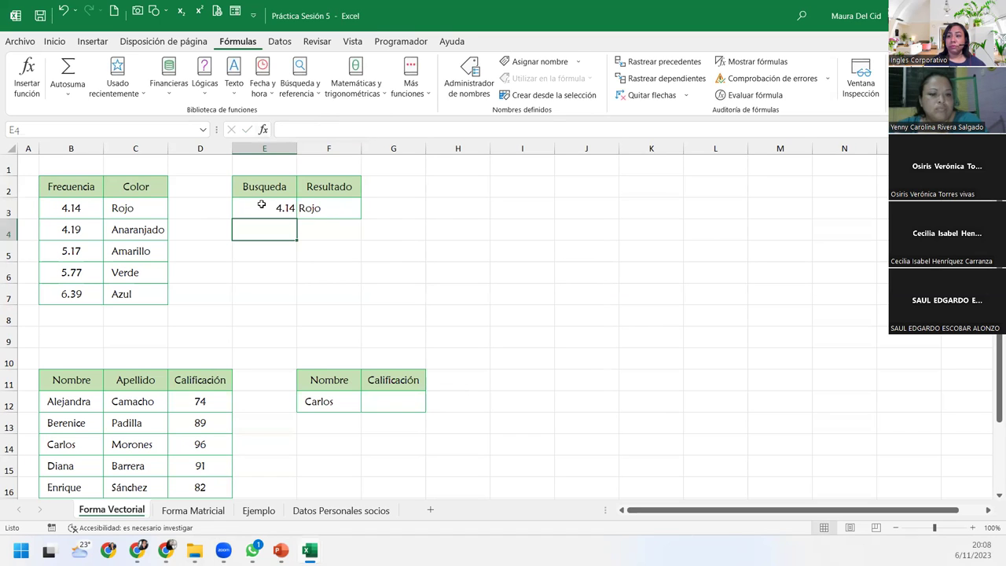
{"action": "left_click", "coordinate": [324, 203]}
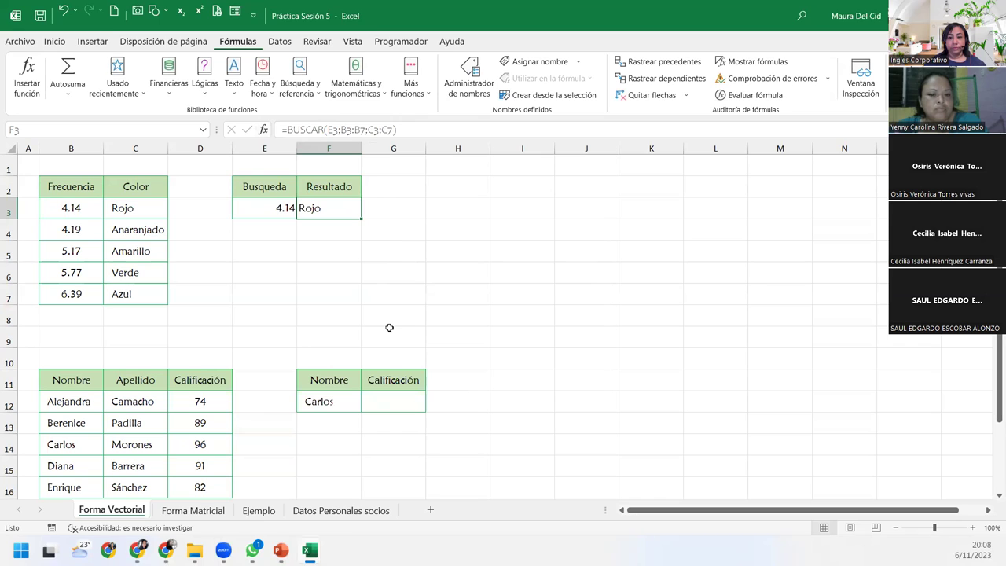
{"action": "left_click_drag", "start_coordinate": [85, 208], "coordinate": [161, 208]}
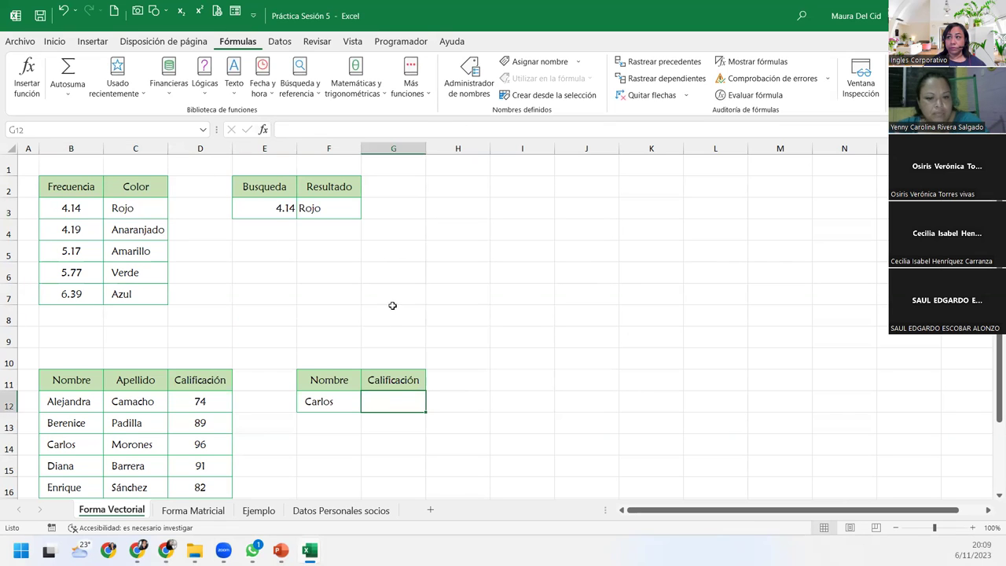
Step: Select G12 and scroll down to the Nombre/Apellido/Calificación table
{"action": "left_click", "coordinate": [334, 201]}
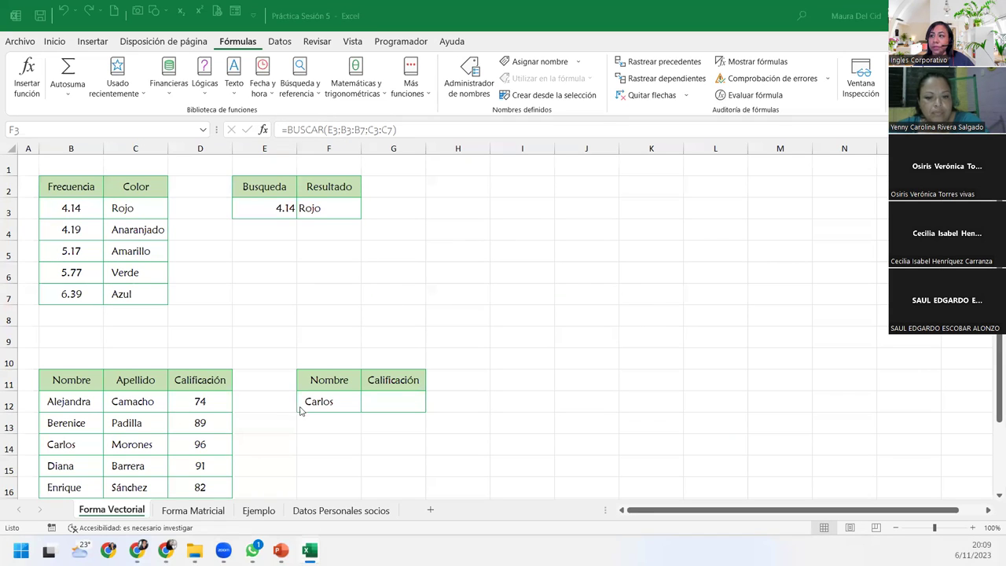
{"action": "left_click", "coordinate": [368, 395]}
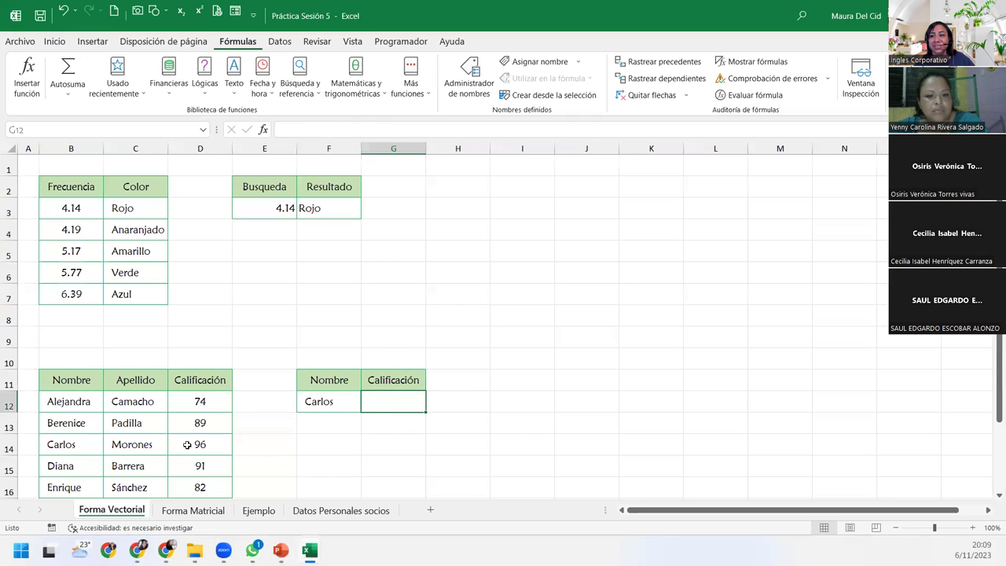
{"action": "scroll", "coordinate": [188, 445], "scroll_direction": "down", "scroll_amount": 1}
{"action": "scroll", "coordinate": [188, 445], "scroll_direction": "down", "scroll_amount": 2}
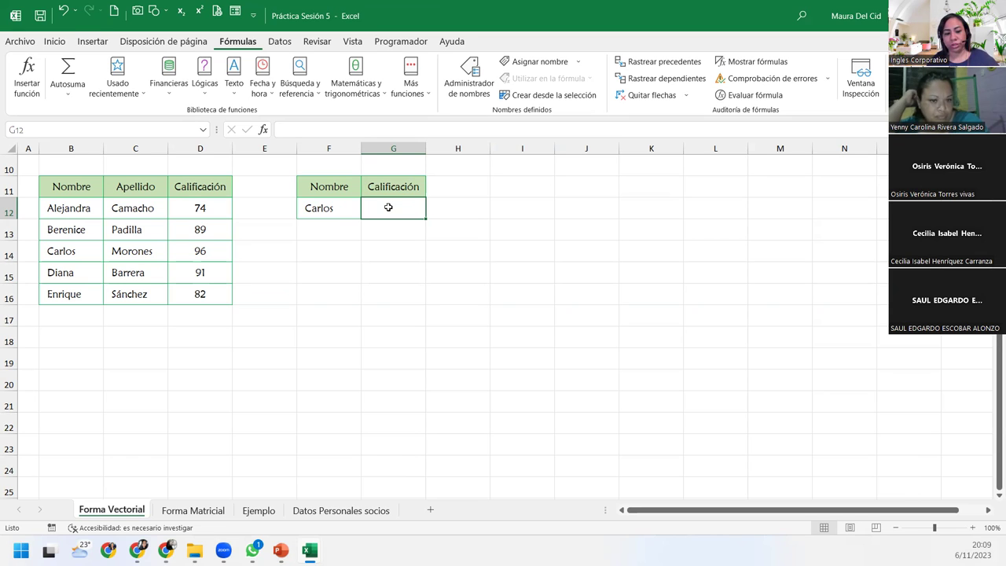
Step: Type =BUSCAR(F12;B12:B16;D12:D16) in G12 to look up the grade by name
{"action": "type", "text": "="}
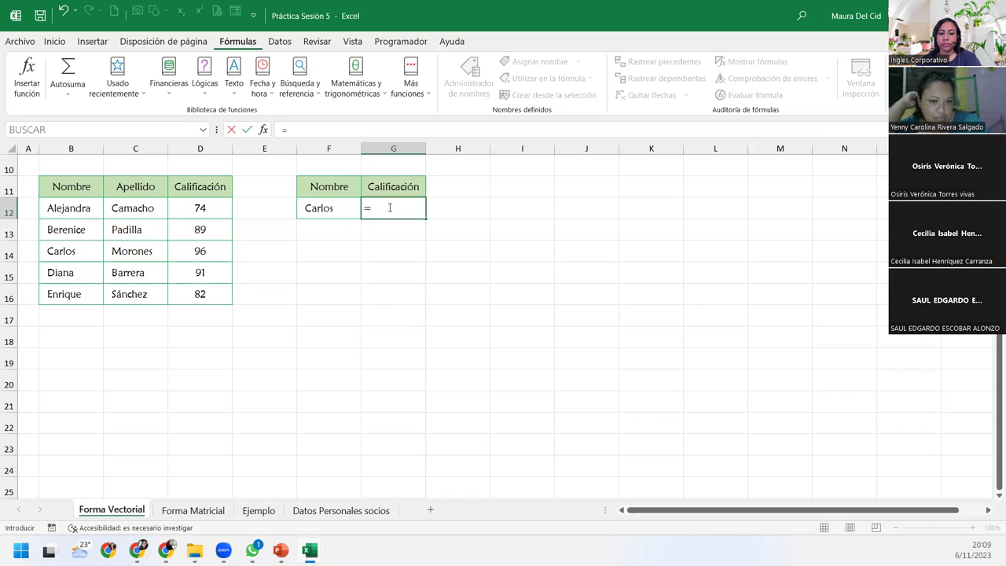
{"action": "type", "text": "busca"}
{"action": "key", "text": "Tab"}
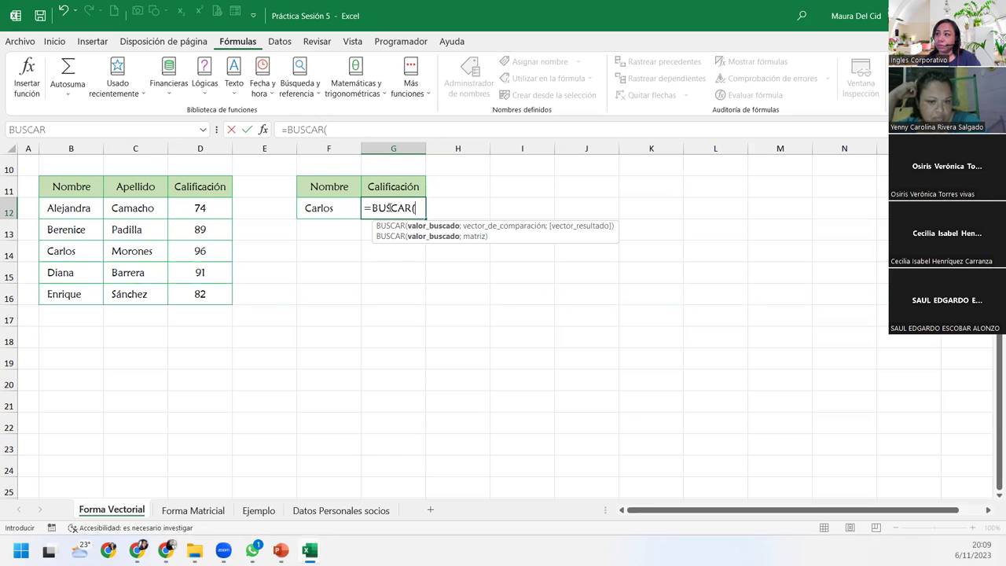
{"action": "left_click", "coordinate": [338, 208]}
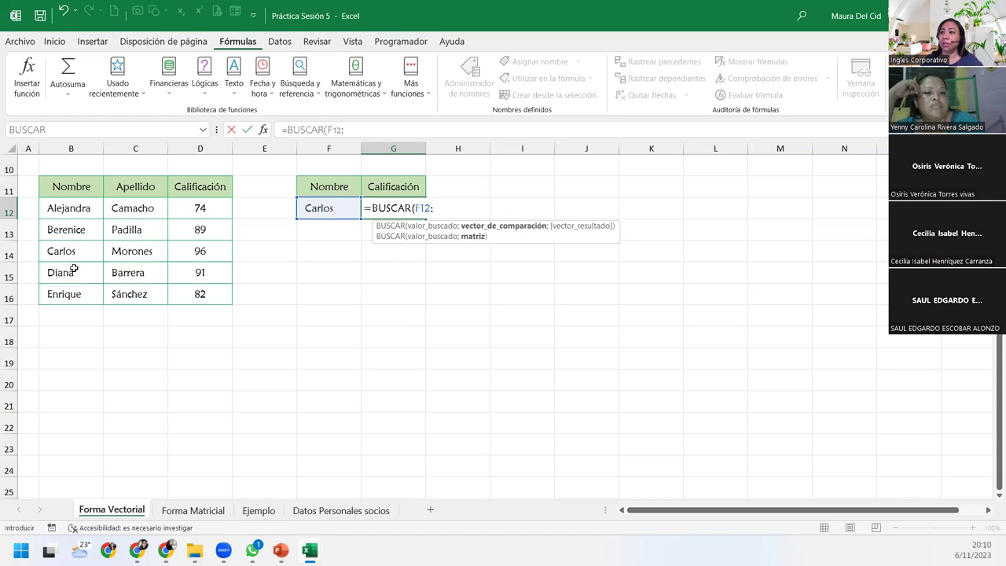
{"action": "left_click", "coordinate": [61, 208]}
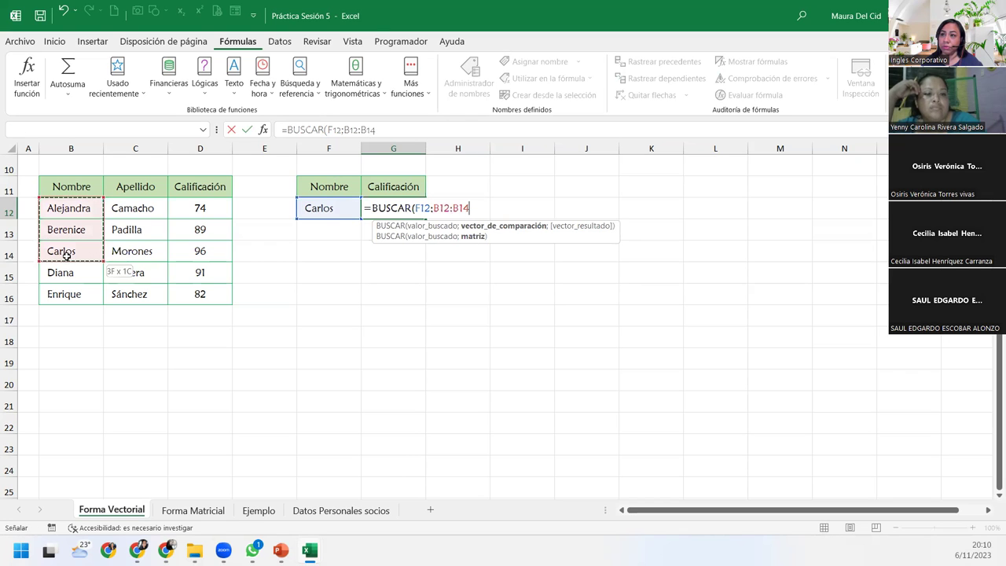
{"action": "left_click_drag", "start_coordinate": [61, 208], "coordinate": [65, 294]}
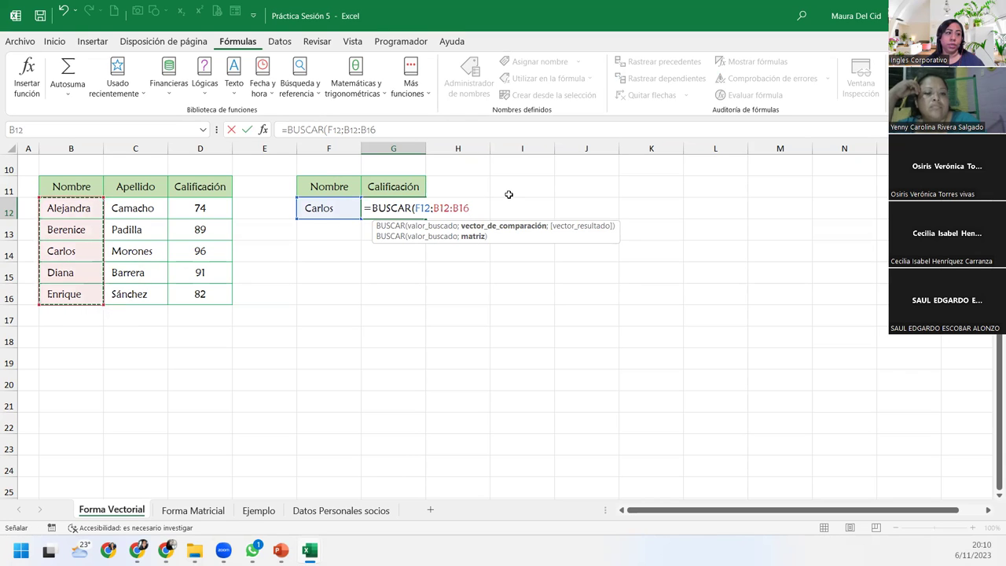
{"action": "type", "text": ";"}
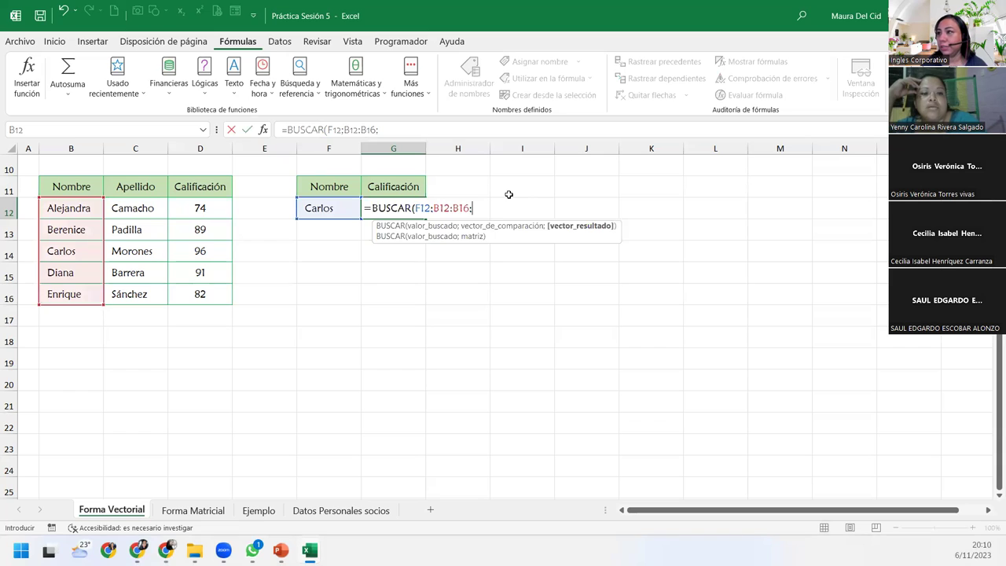
{"action": "left_click_drag", "start_coordinate": [210, 208], "coordinate": [209, 290]}
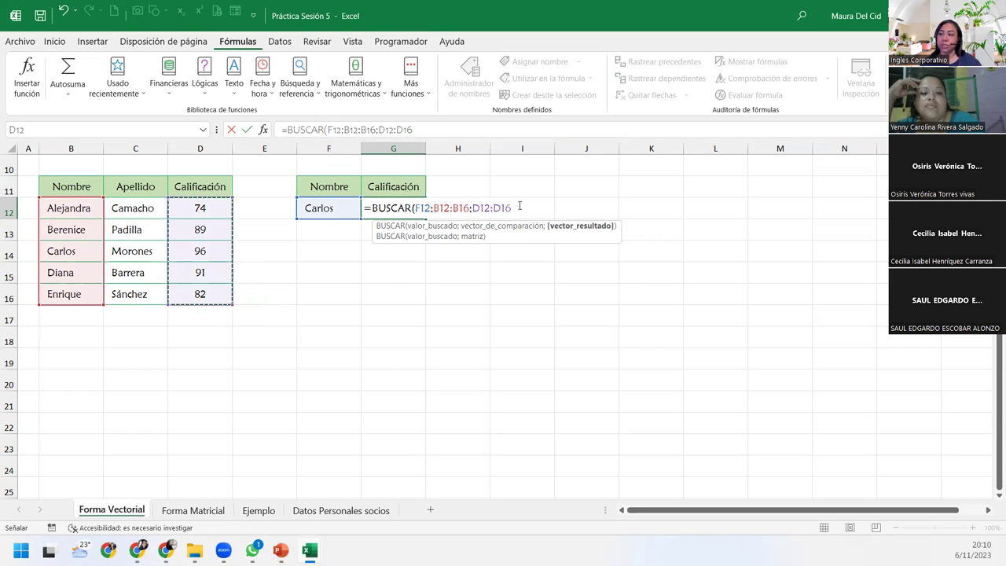
{"action": "type", "text": ")"}
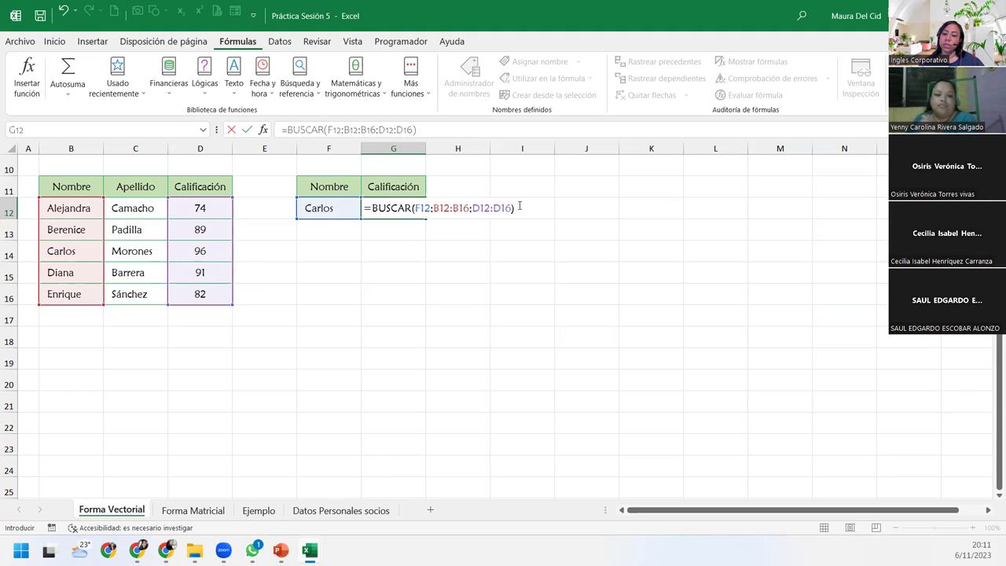
Step: Enter the grade formula and change the name in F12 to Enrique, returning 82
{"action": "key", "text": "Return"}
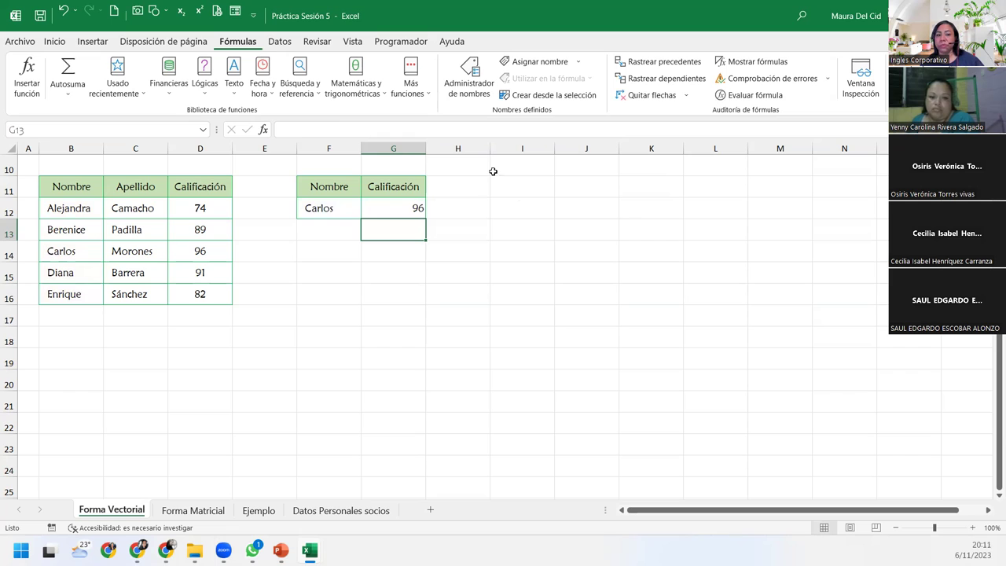
{"action": "left_click", "coordinate": [311, 211]}
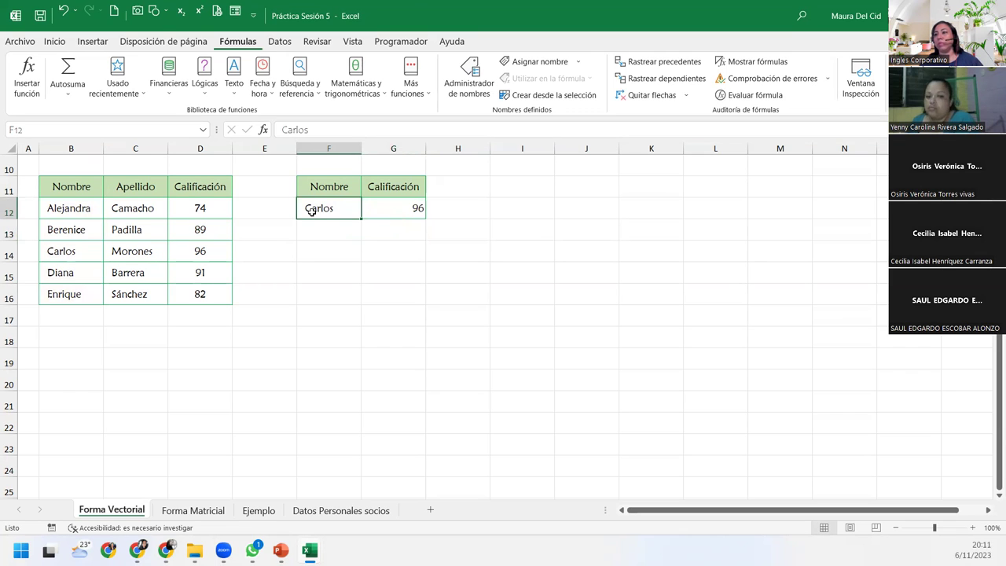
{"action": "type", "text": "Enrique"}
{"action": "key", "text": "Return"}
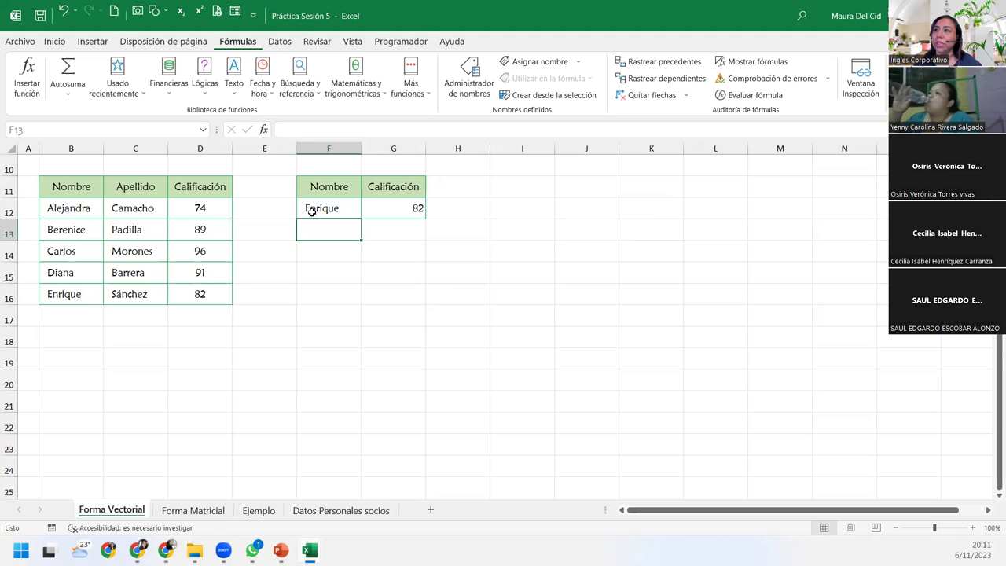
Step: Review the names in B12:B16, then enter Carlo in F12 so G12 returns 89
{"action": "left_click", "coordinate": [311, 210]}
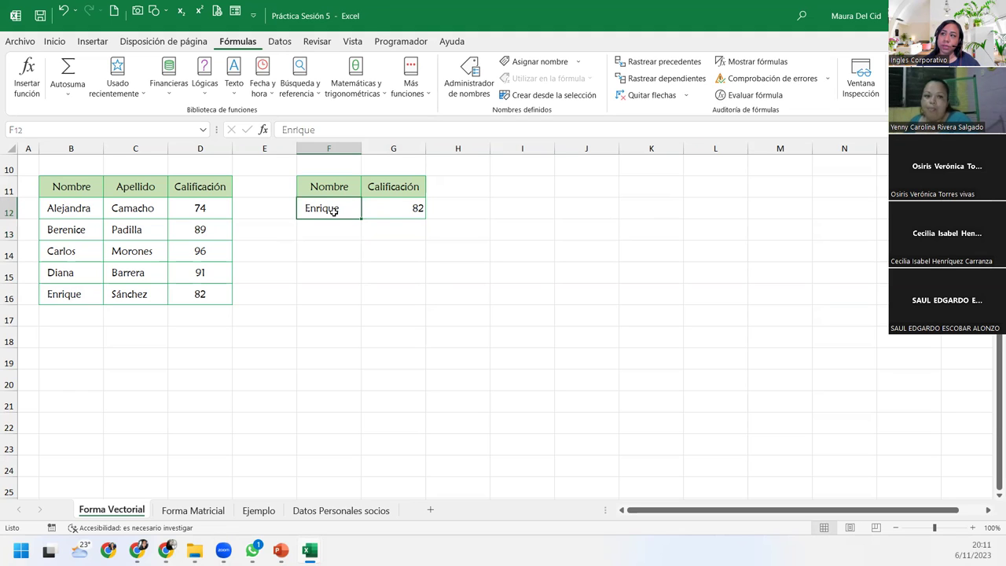
{"action": "left_click_drag", "start_coordinate": [68, 208], "coordinate": [75, 294]}
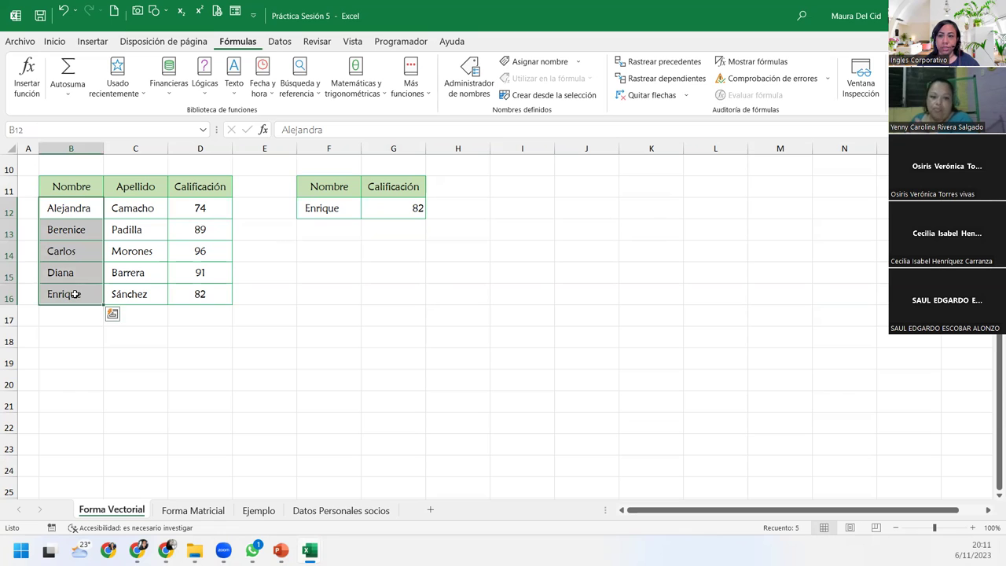
{"action": "double_click", "coordinate": [322, 207]}
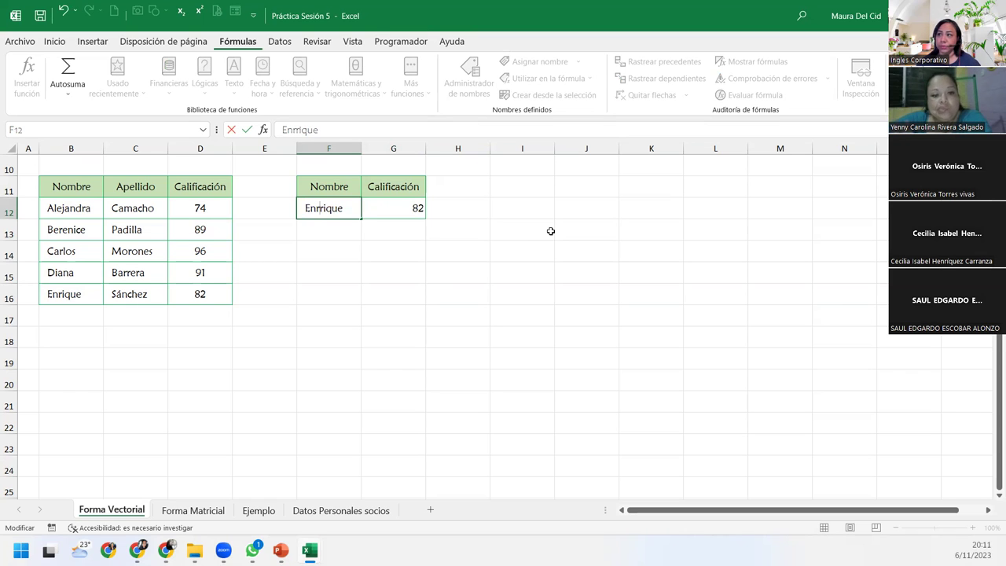
{"action": "key", "text": "Return"}
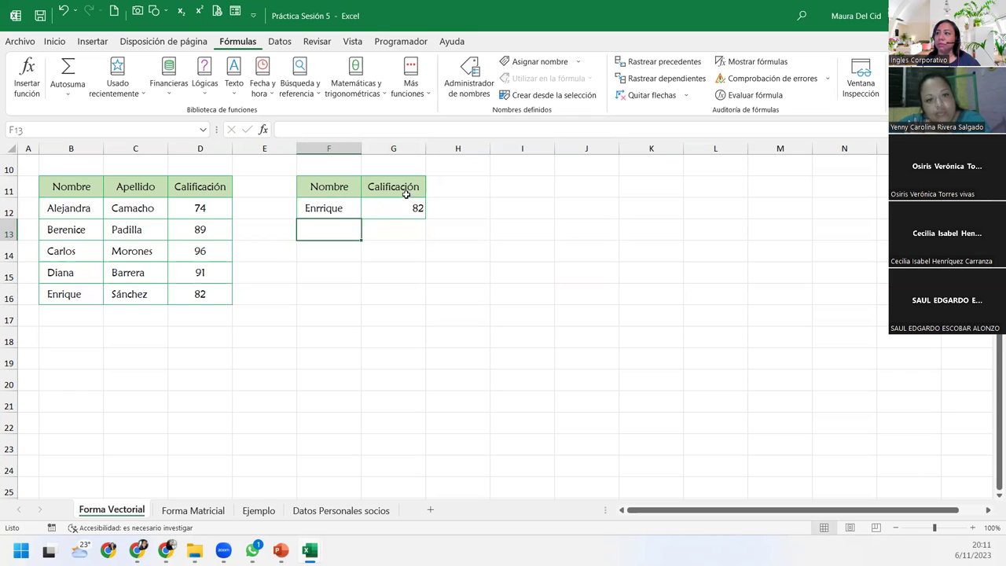
{"action": "left_click", "coordinate": [324, 202]}
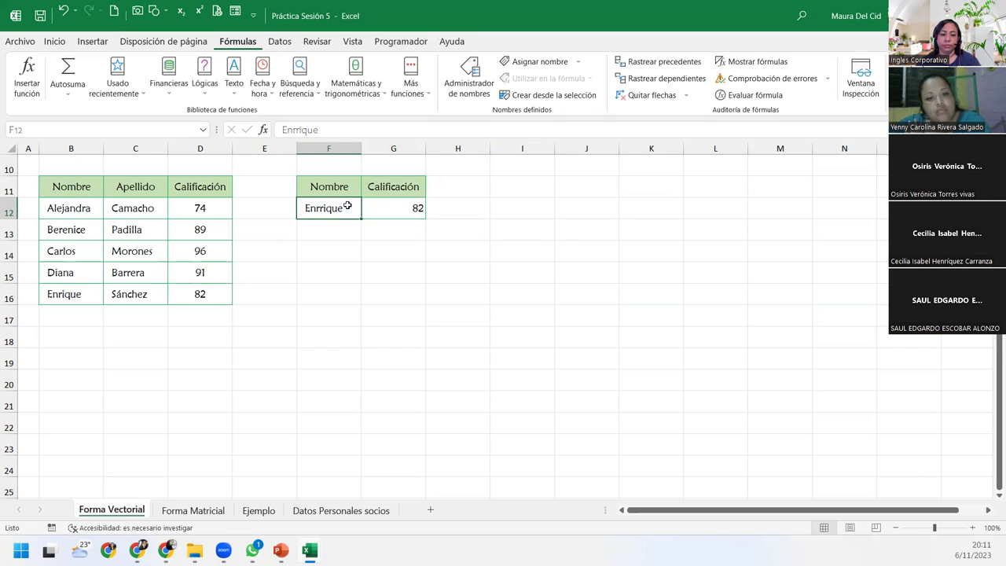
{"action": "type", "text": "Carlo"}
{"action": "key", "text": "Return"}
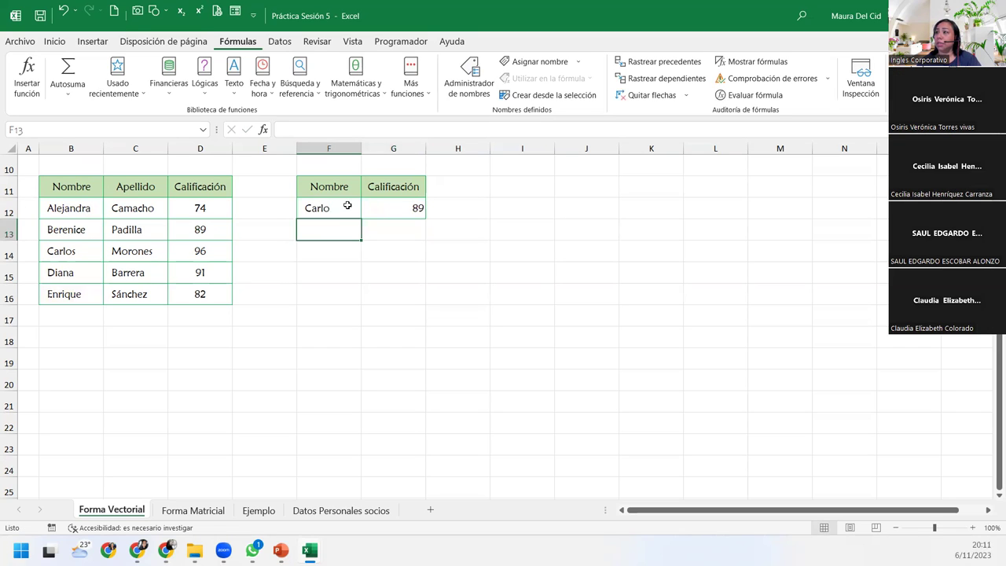
Step: Review and commit the grade lookup =BUSCAR(F12;B12:B16;D12:D16) in G12
{"action": "left_click", "coordinate": [347, 205]}
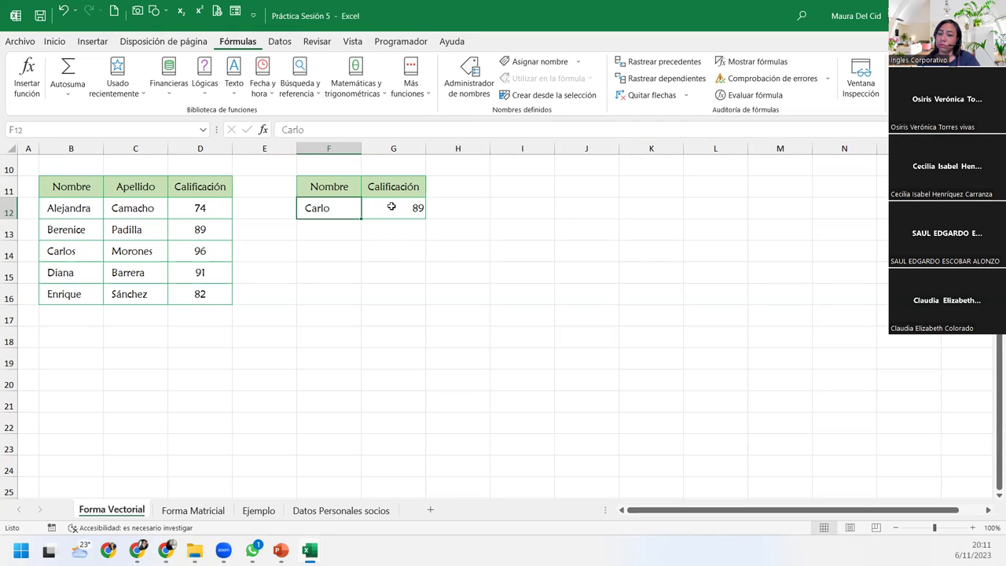
{"action": "double_click", "coordinate": [391, 206]}
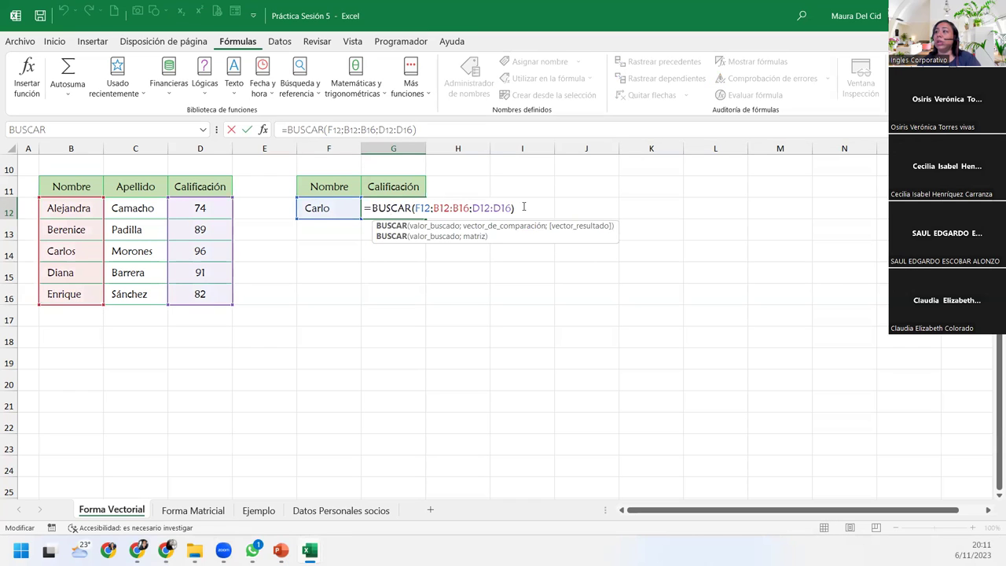
{"action": "left_click", "coordinate": [524, 206]}
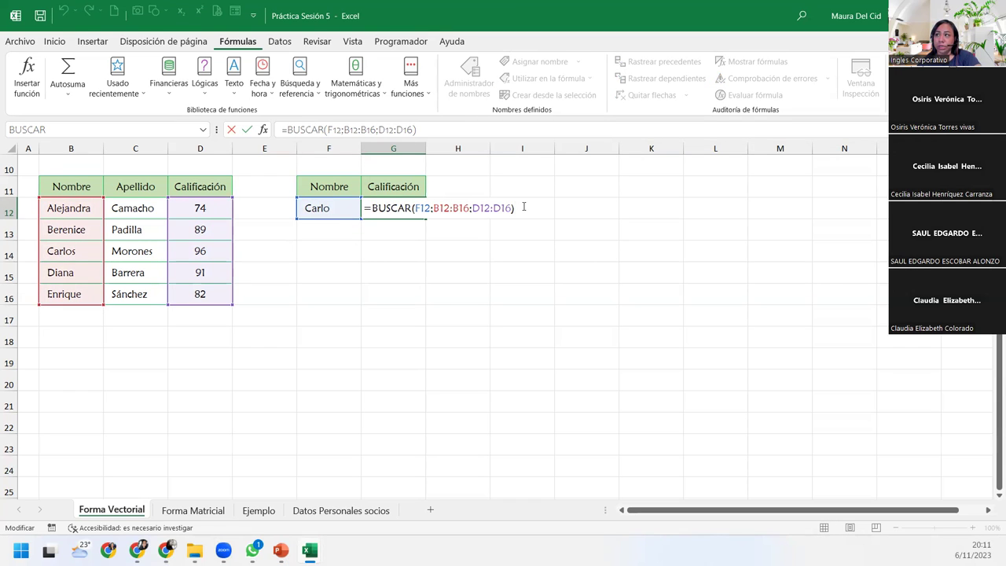
{"action": "left_click", "coordinate": [414, 208]}
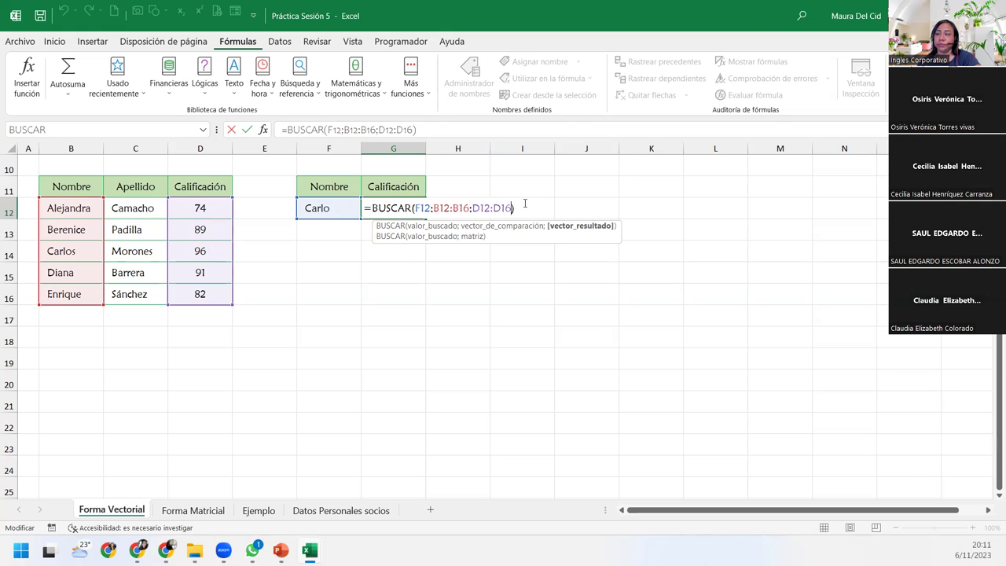
{"action": "left_click", "coordinate": [525, 206]}
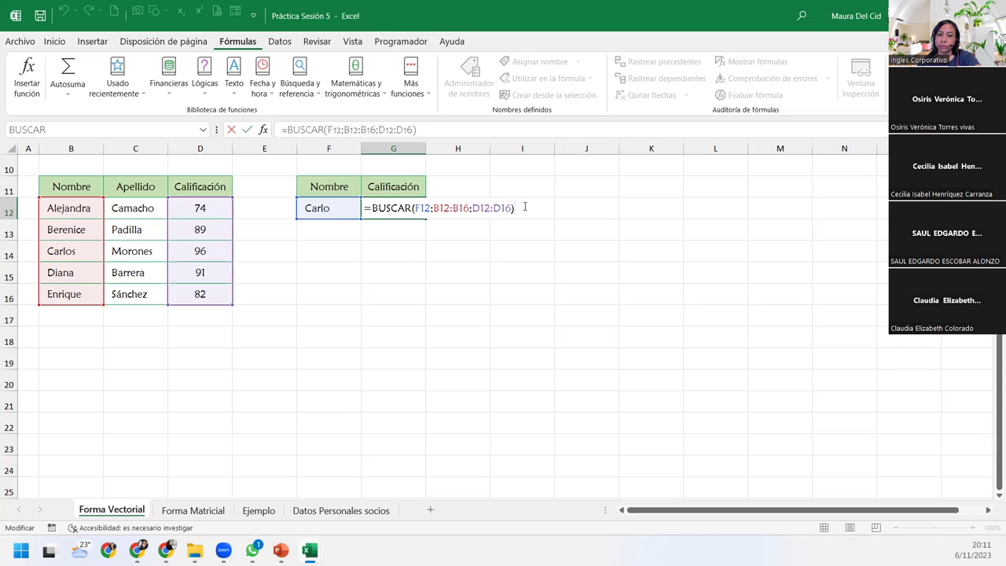
{"action": "left_click", "coordinate": [344, 207]}
Step: Replace Carlo with Alexandra in F12 so G12 returns her grade 74
{"action": "double_click", "coordinate": [343, 208]}
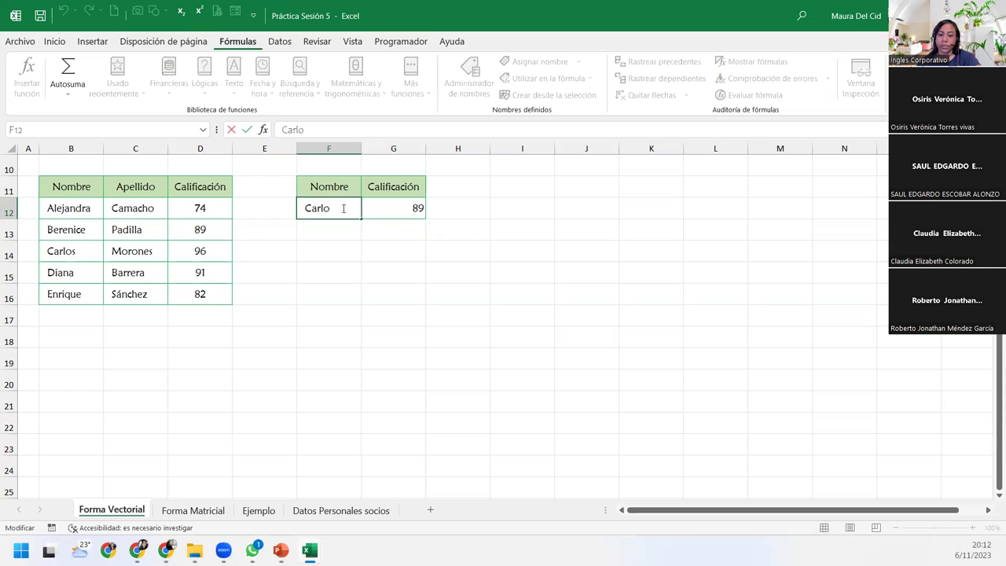
{"action": "left_click_drag", "start_coordinate": [343, 207], "coordinate": [222, 203]}
{"action": "type", "text": "Alexandr"}
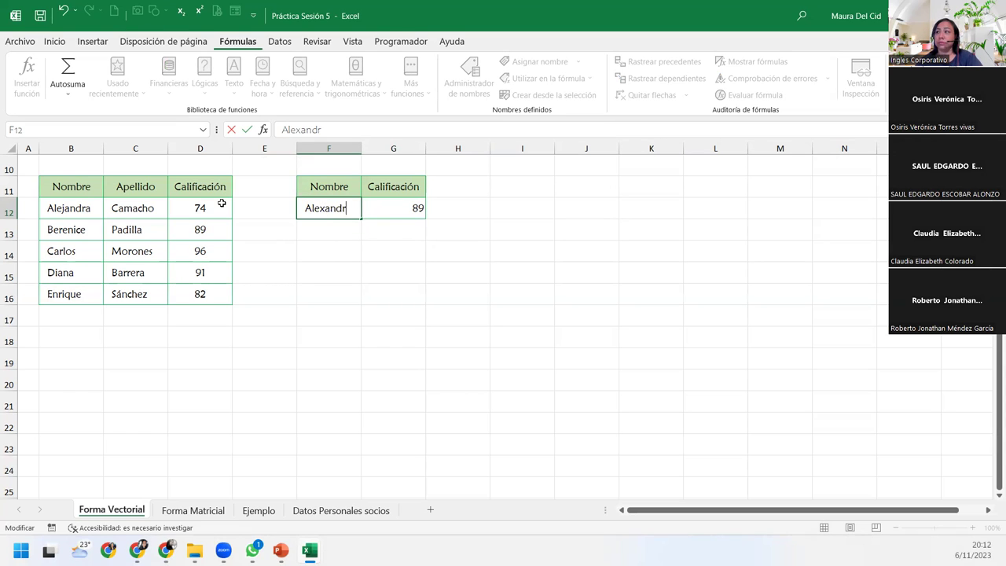
{"action": "type", "text": "a"}
{"action": "key", "text": "Return"}
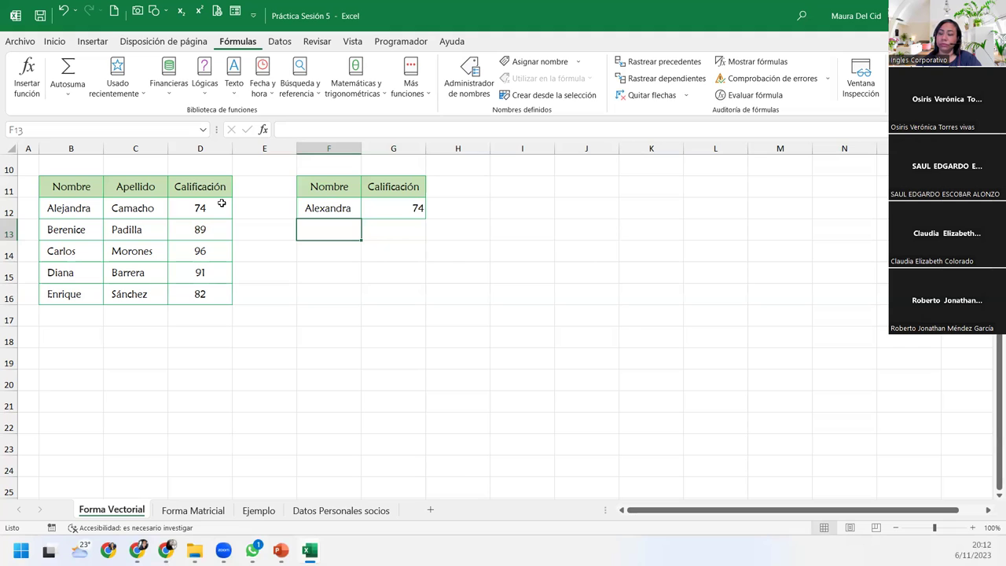
{"action": "key", "text": "Up"}
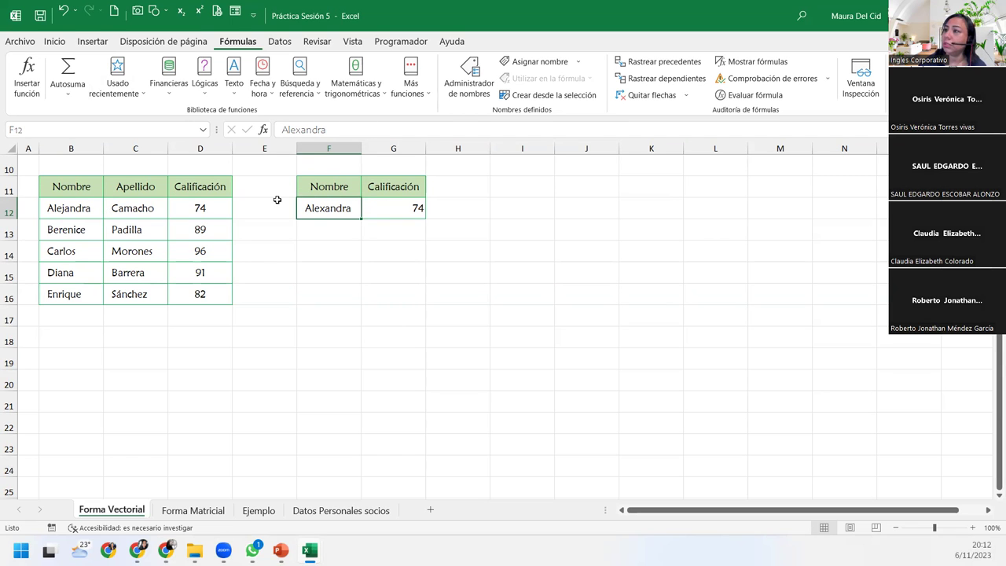
{"action": "double_click", "coordinate": [326, 207]}
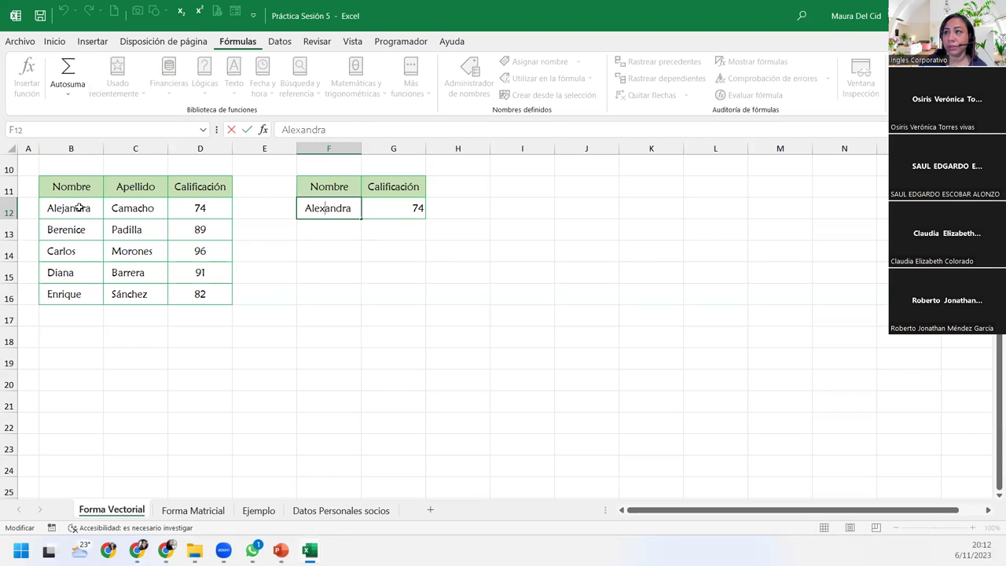
{"action": "left_click", "coordinate": [416, 206]}
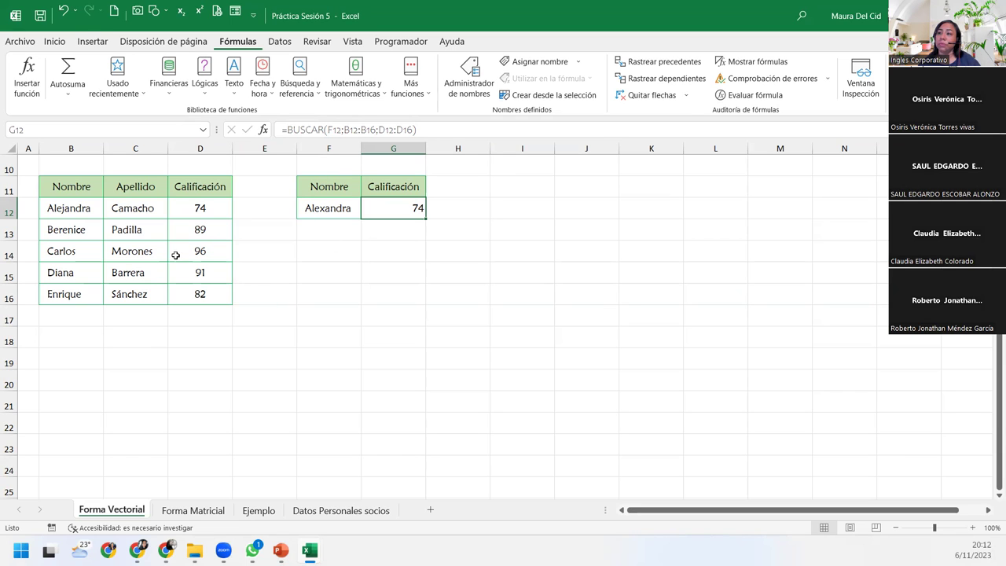
{"action": "left_click", "coordinate": [321, 205]}
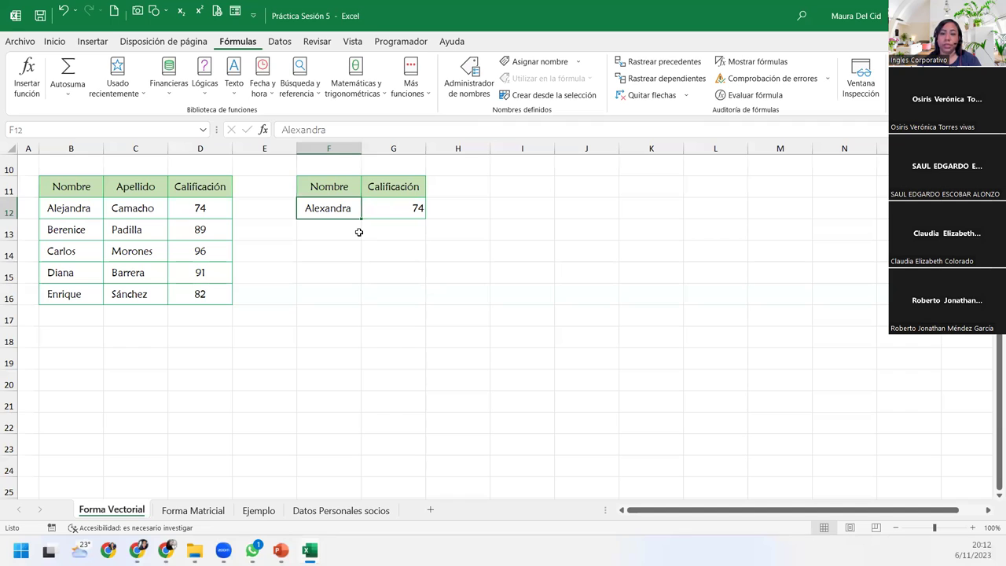
Step: Enter Diana in F12 and check that G12's lookup returns her grade 91
{"action": "type", "text": "Diana"}
{"action": "key", "text": "Return"}
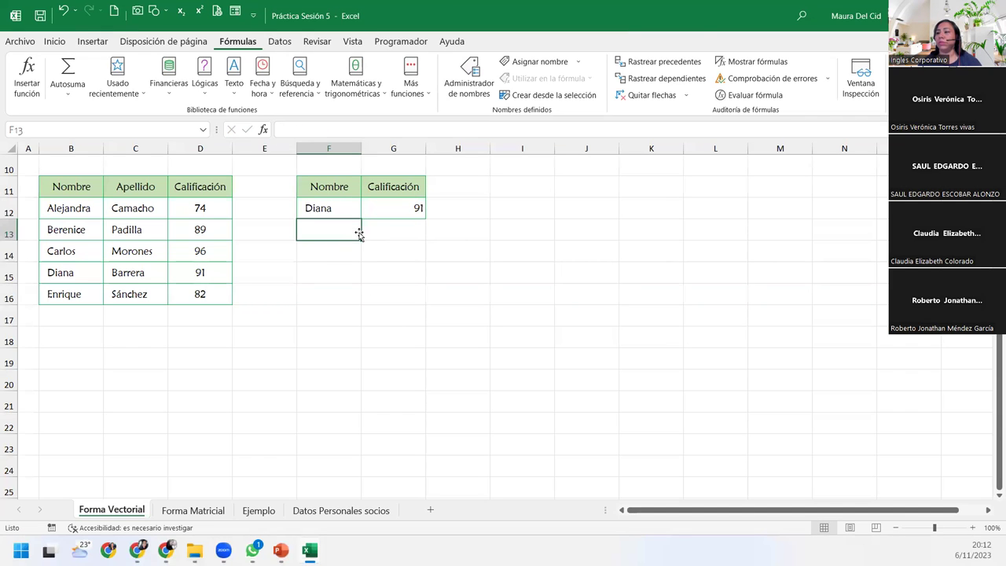
{"action": "left_click", "coordinate": [397, 209]}
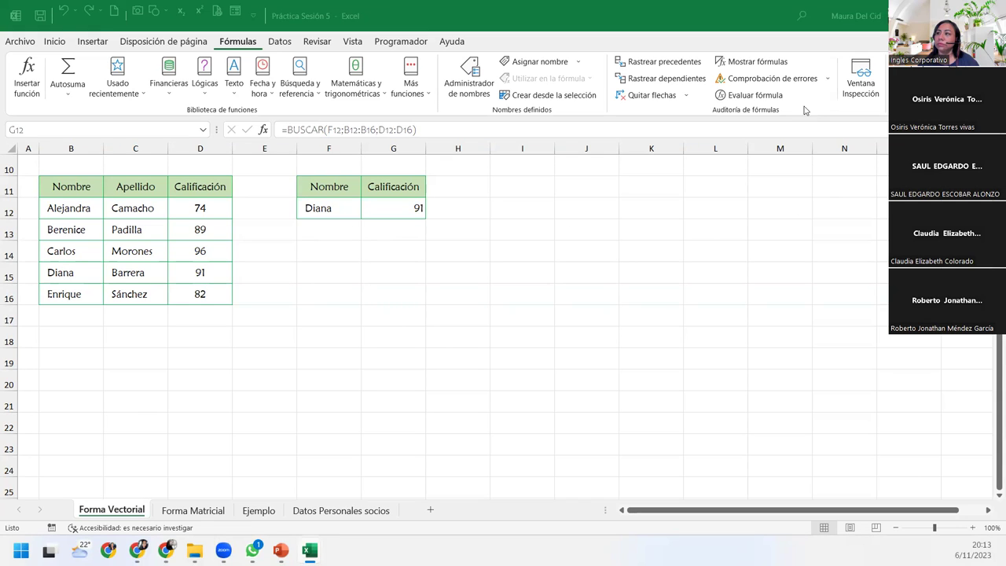
Step: On the Forma Matricial sheet, enter =BUSCAR(C3;F3:G6) in D3, returning a 4% commission
{"action": "left_click", "coordinate": [180, 512]}
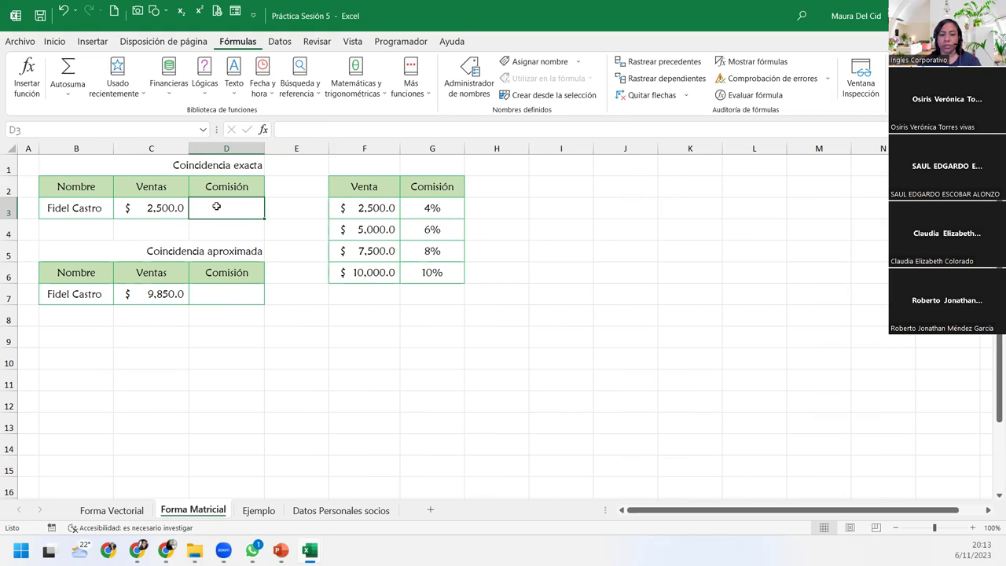
{"action": "type", "text": "="}
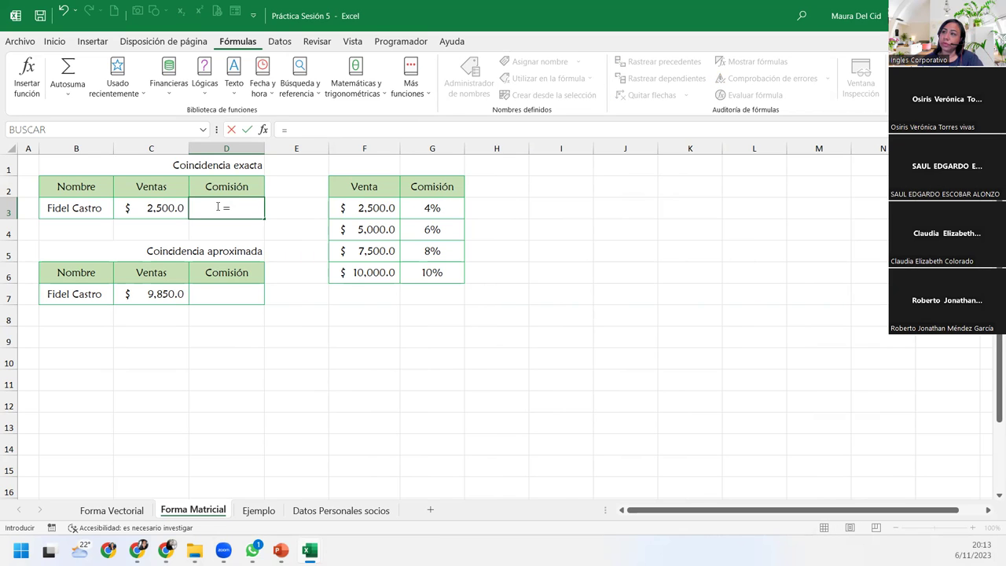
{"action": "type", "text": "busc"}
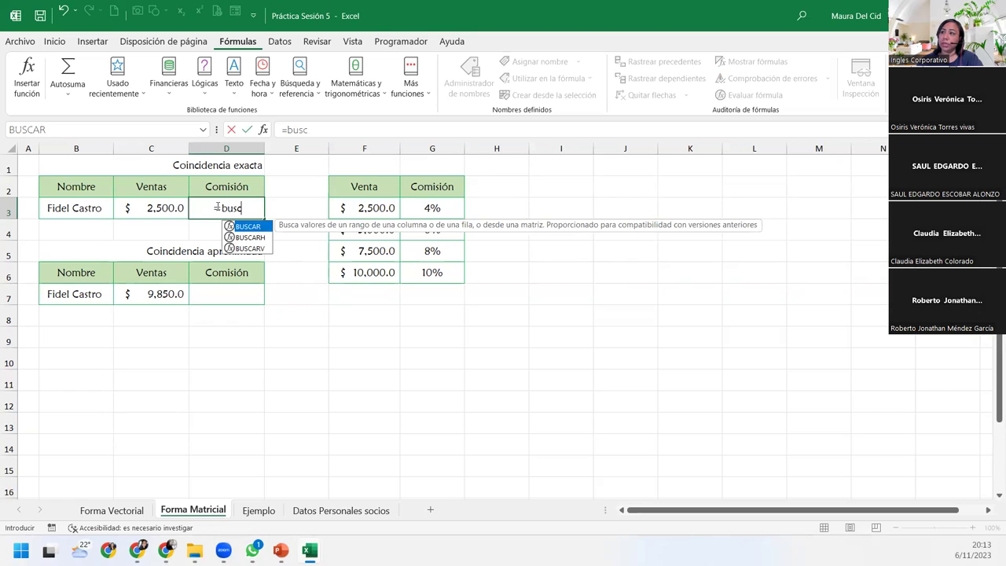
{"action": "key", "text": "Tab"}
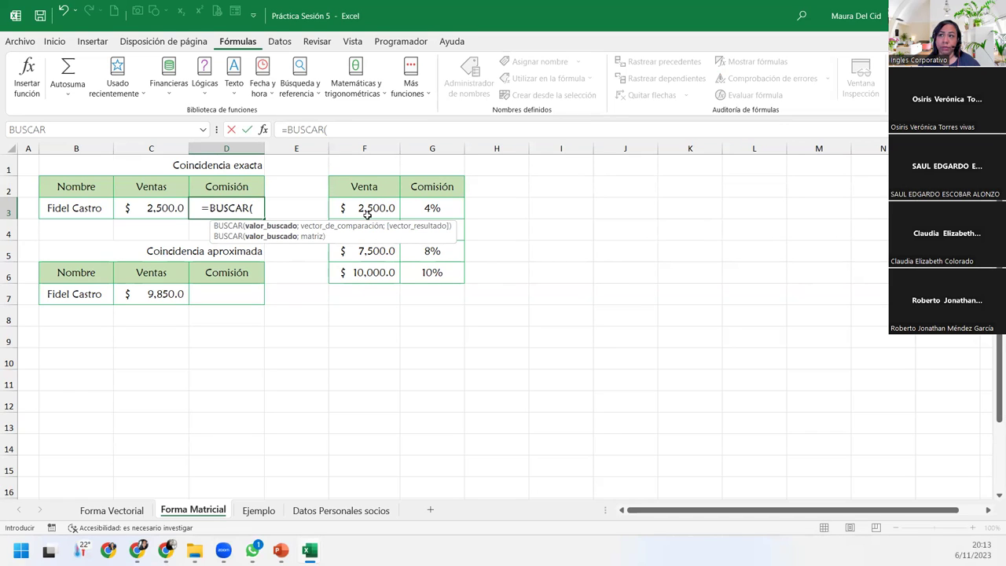
{"action": "left_click", "coordinate": [132, 207]}
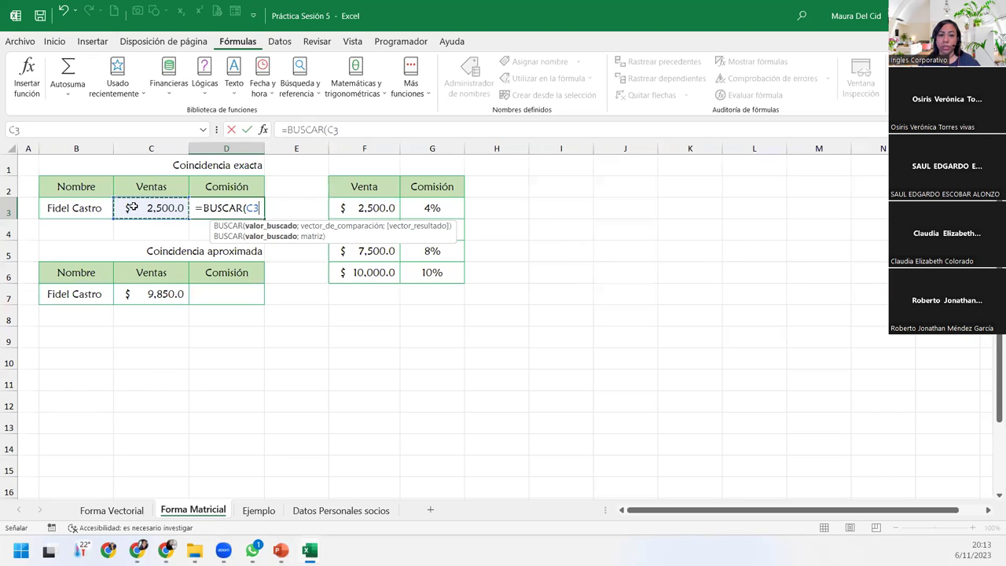
{"action": "type", "text": ";"}
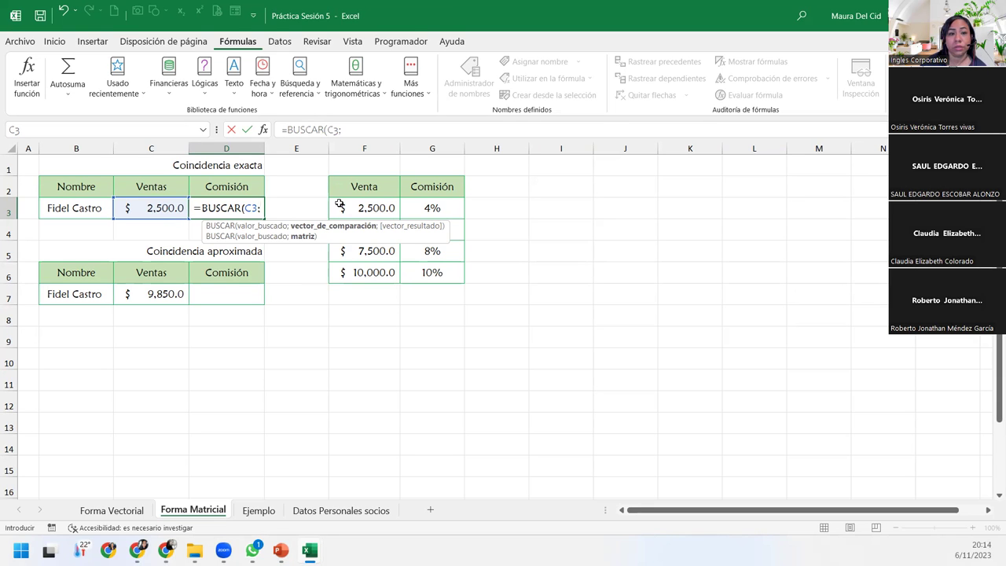
{"action": "left_click_drag", "start_coordinate": [340, 205], "coordinate": [417, 232]}
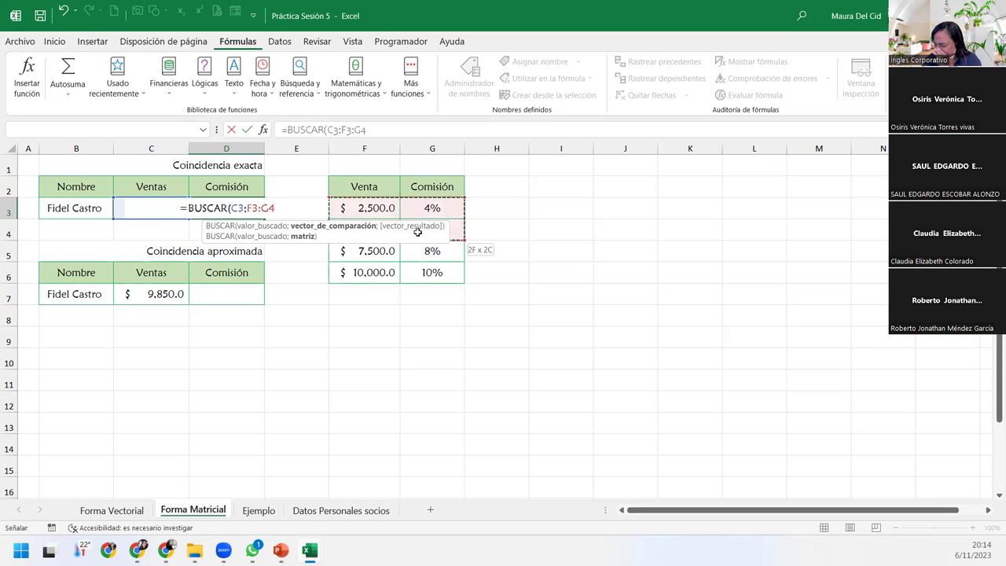
{"action": "left_click_drag", "start_coordinate": [417, 231], "coordinate": [434, 272]}
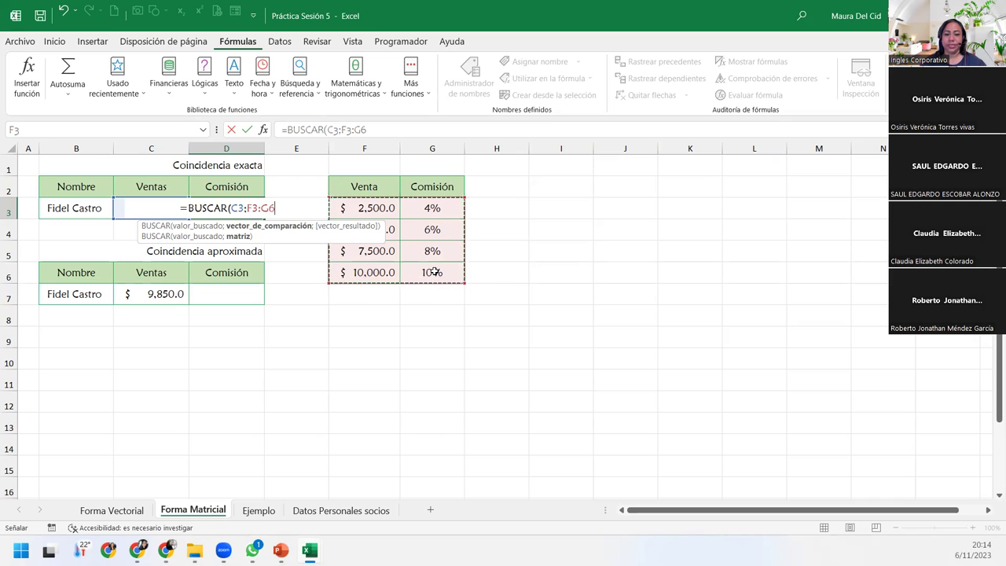
{"action": "type", "text": ")"}
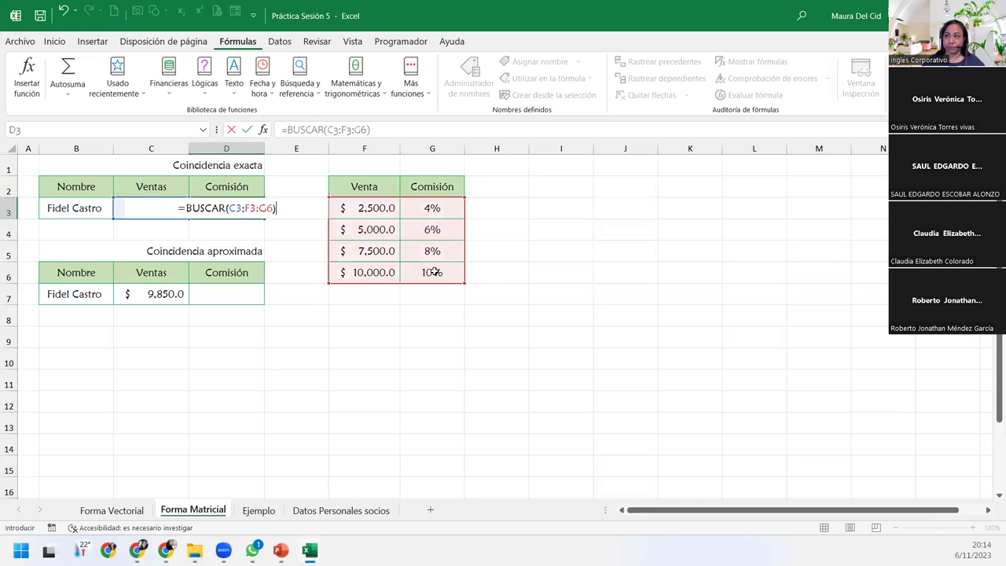
{"action": "key", "text": "Return"}
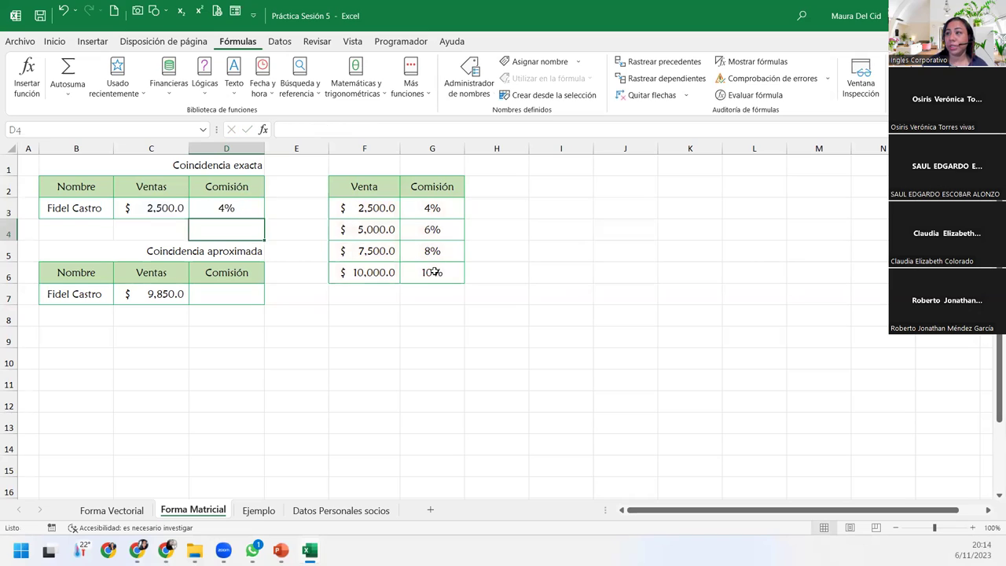
{"action": "left_click", "coordinate": [169, 212]}
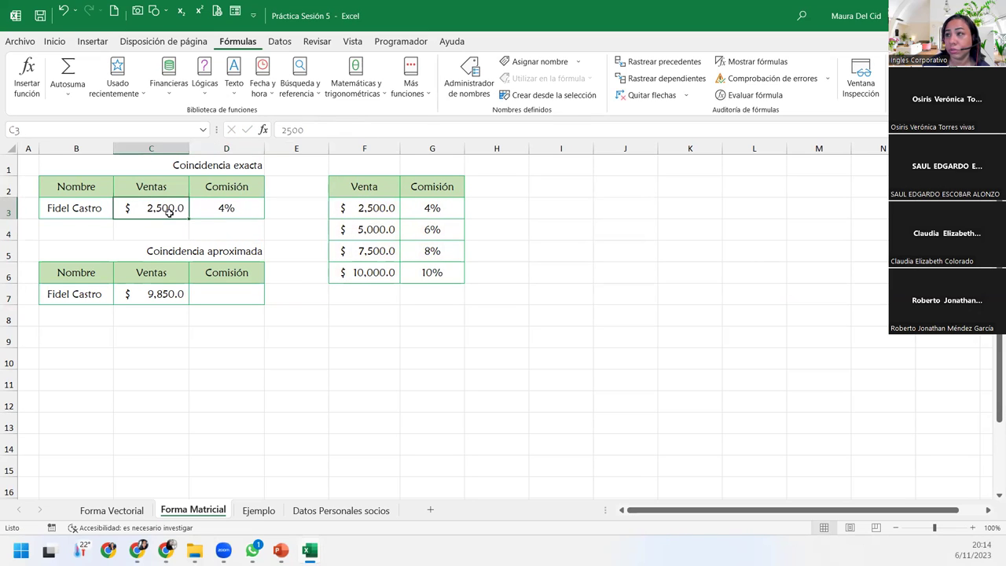
{"action": "left_click", "coordinate": [369, 212]}
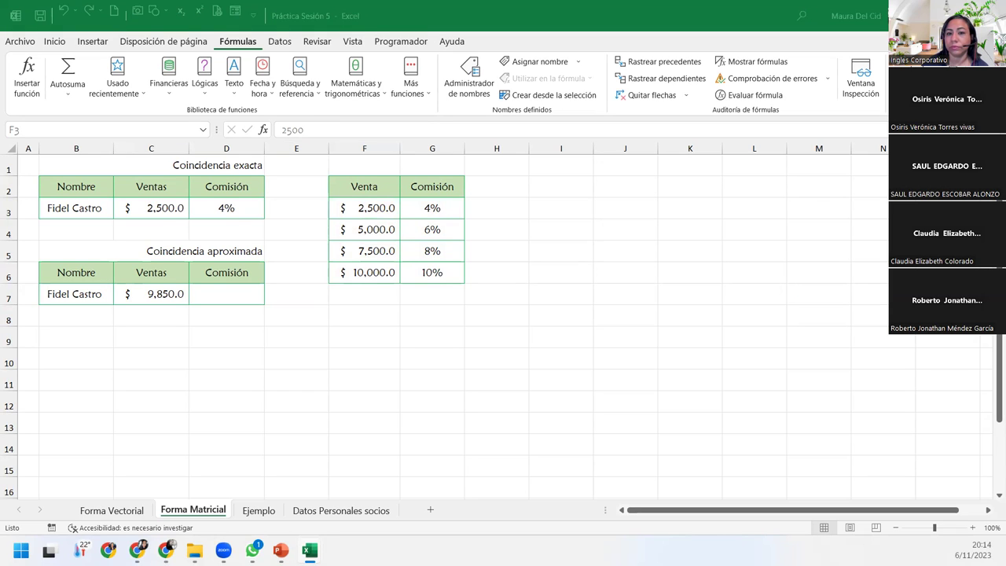
{"action": "left_click", "coordinate": [247, 293]}
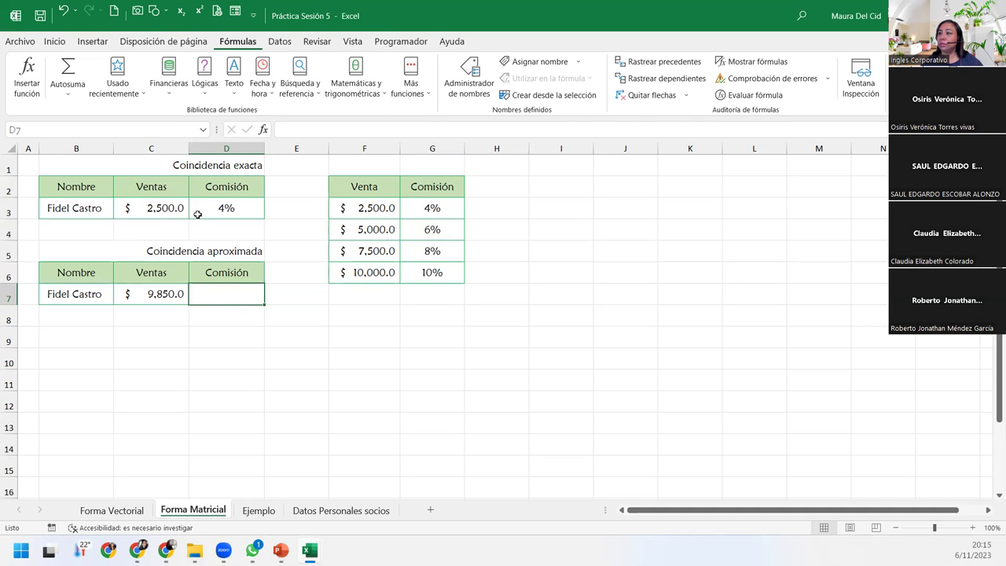
Step: Reopen D3's =BUSCAR(C3;F3:G6) formula to review its references
{"action": "double_click", "coordinate": [224, 207]}
{"action": "left_click", "coordinate": [292, 209]}
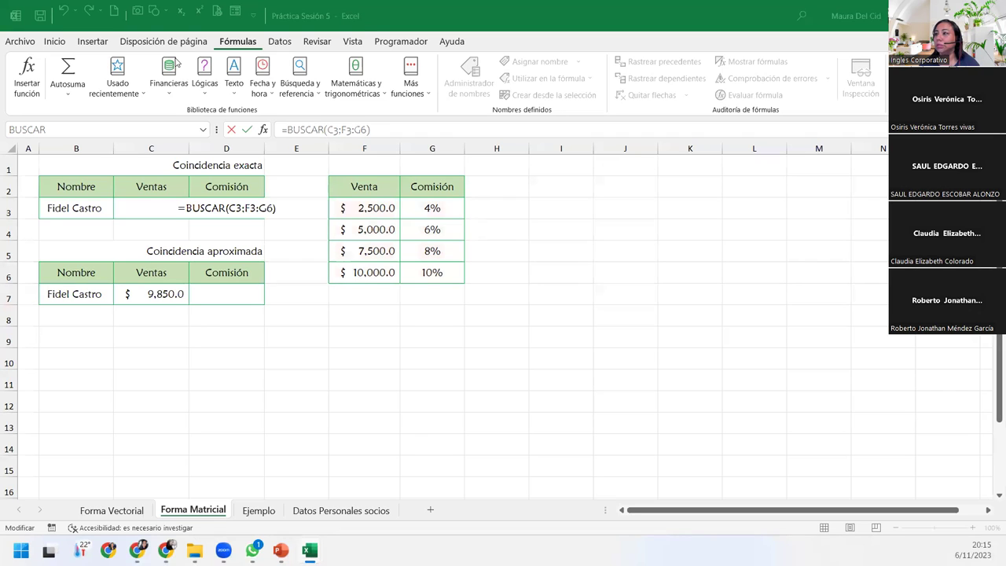
{"action": "left_click", "coordinate": [284, 204]}
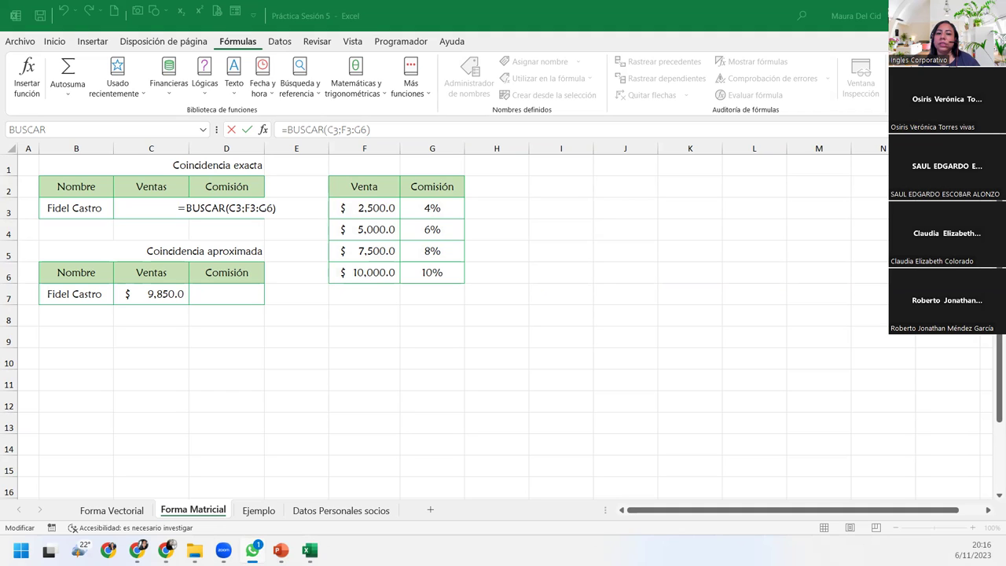
Step: Reselect F3:G6 as the matrix in D3's BUSCAR formula and confirm it, showing 4%
{"action": "left_click", "coordinate": [244, 208]}
{"action": "left_click", "coordinate": [263, 209]}
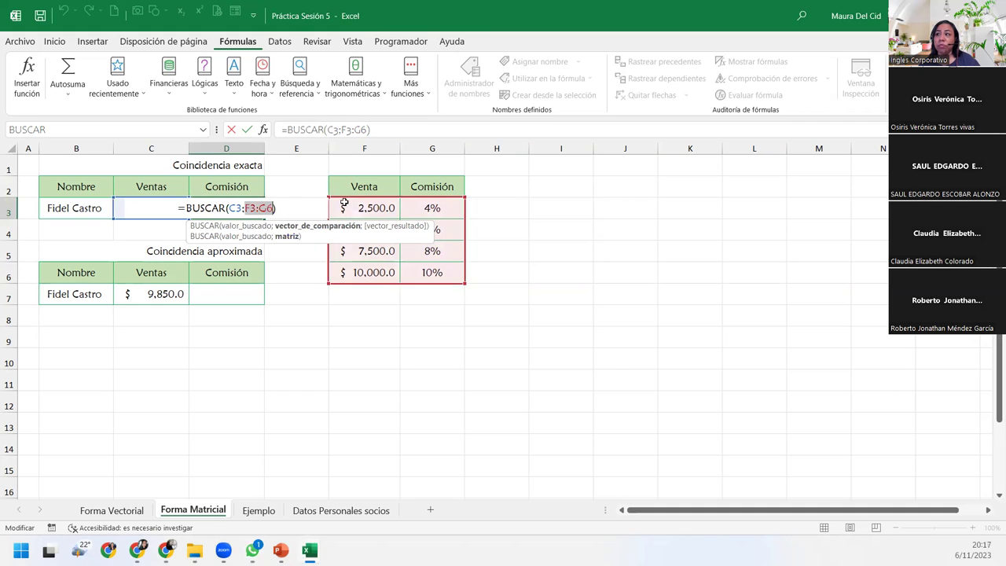
{"action": "left_click", "coordinate": [342, 207]}
{"action": "left_click_drag", "start_coordinate": [342, 206], "coordinate": [431, 273]}
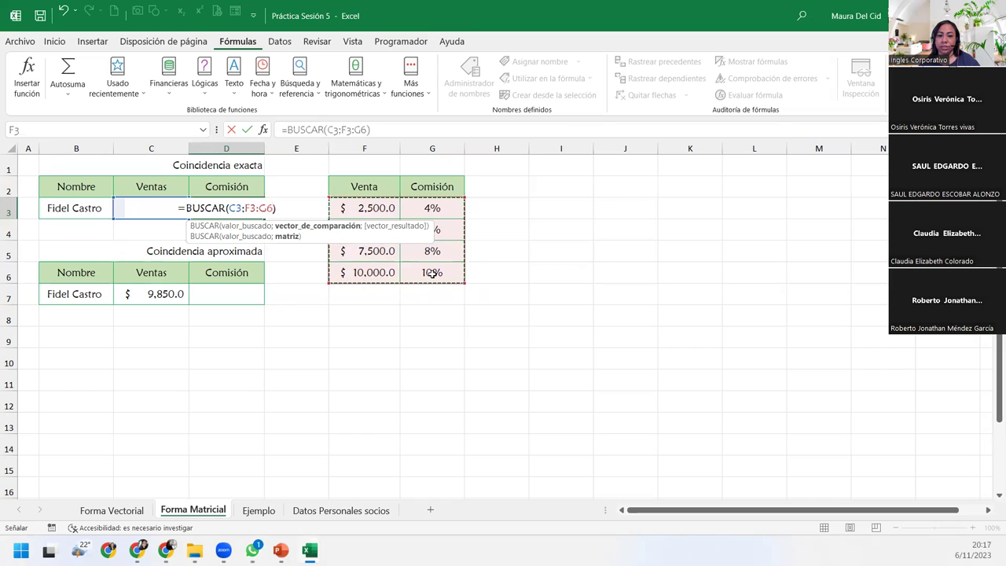
{"action": "left_click", "coordinate": [271, 208]}
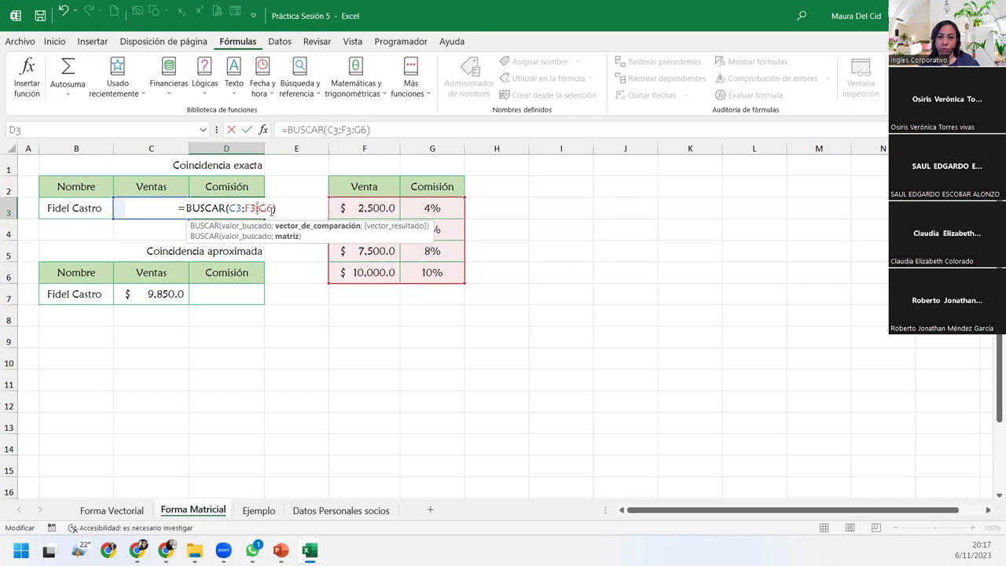
{"action": "left_click", "coordinate": [282, 208]}
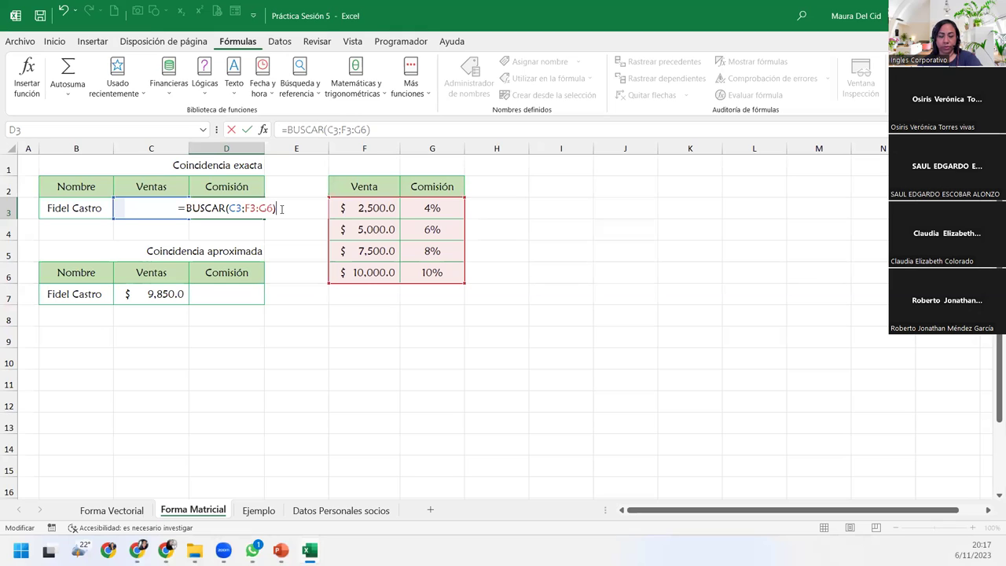
{"action": "key", "text": "ctrl+Return"}
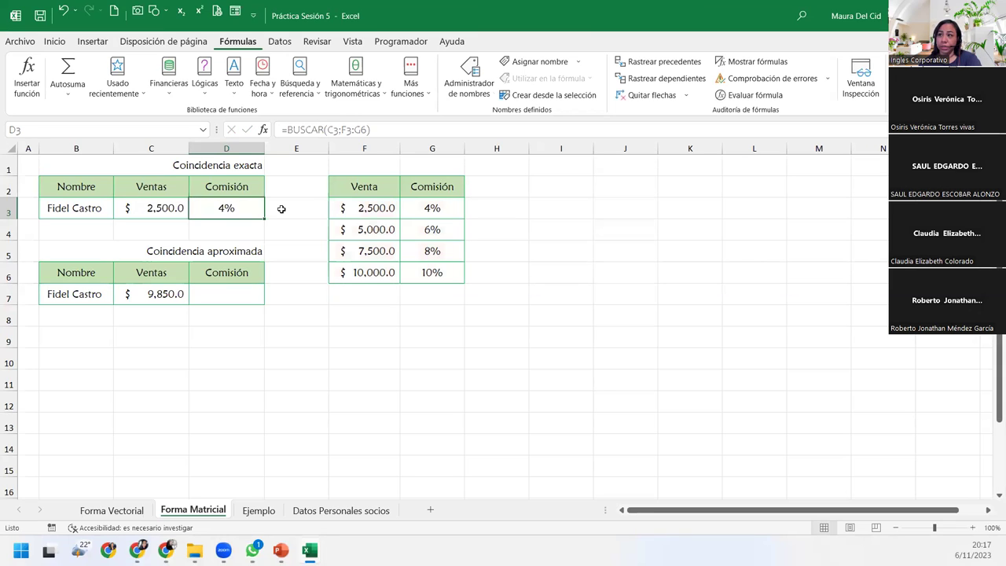
Step: Delete the F3:G6 matrix argument in D3's formula and reselect it from F3 extending to G6
{"action": "left_click", "coordinate": [281, 208]}
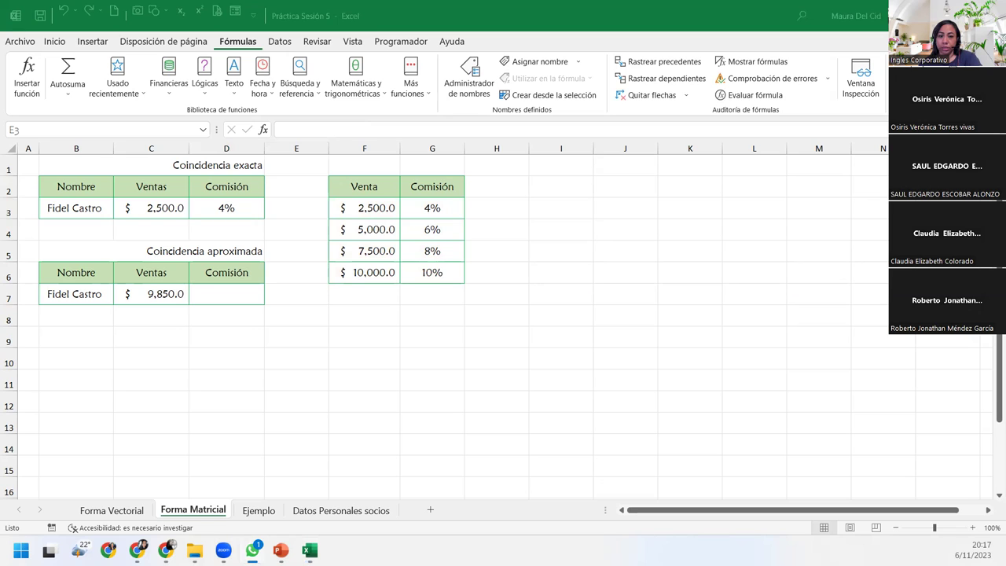
{"action": "left_click", "coordinate": [232, 203]}
{"action": "double_click", "coordinate": [233, 205]}
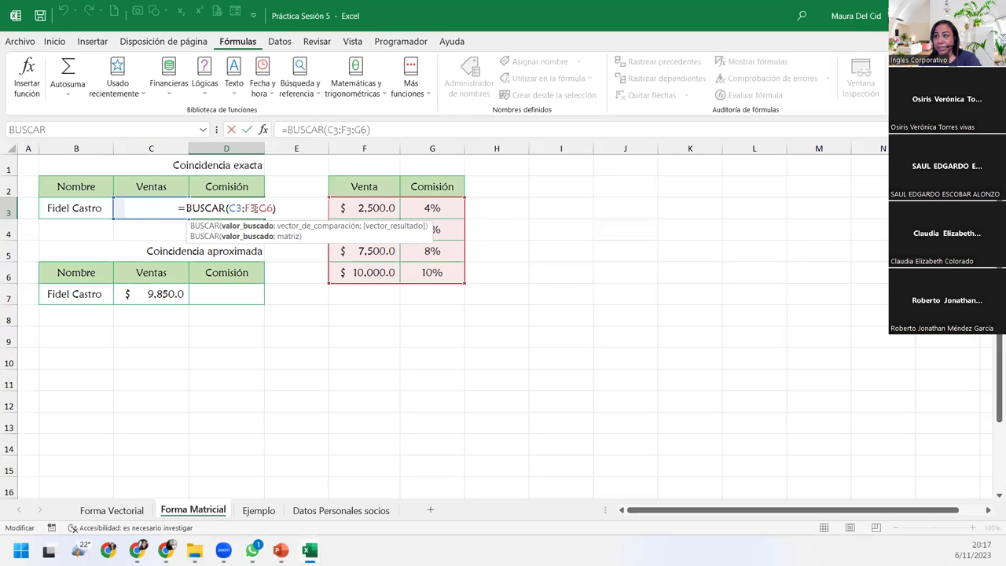
{"action": "left_click", "coordinate": [285, 236]}
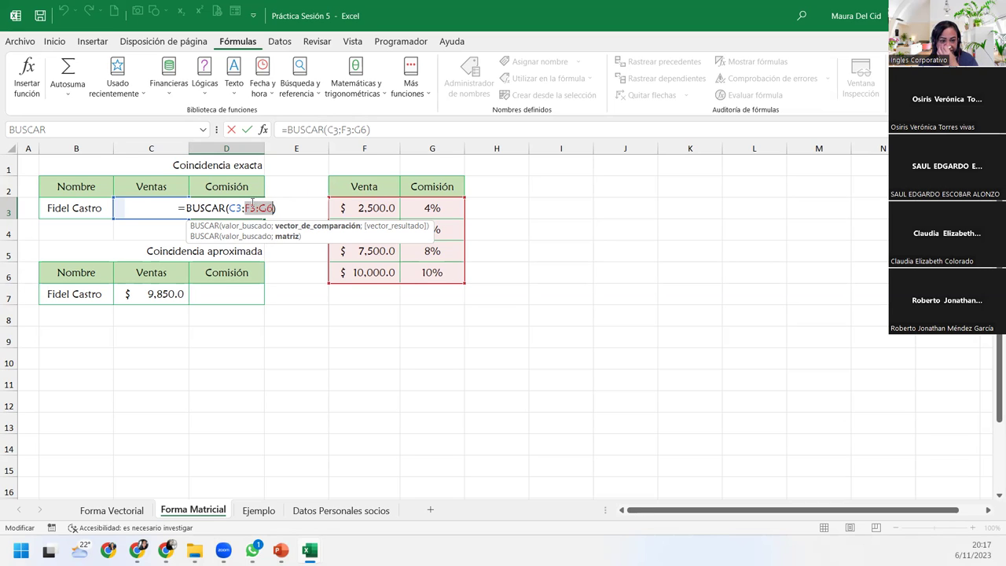
{"action": "left_click", "coordinate": [246, 207]}
{"action": "left_click_drag", "start_coordinate": [246, 207], "coordinate": [273, 209]}
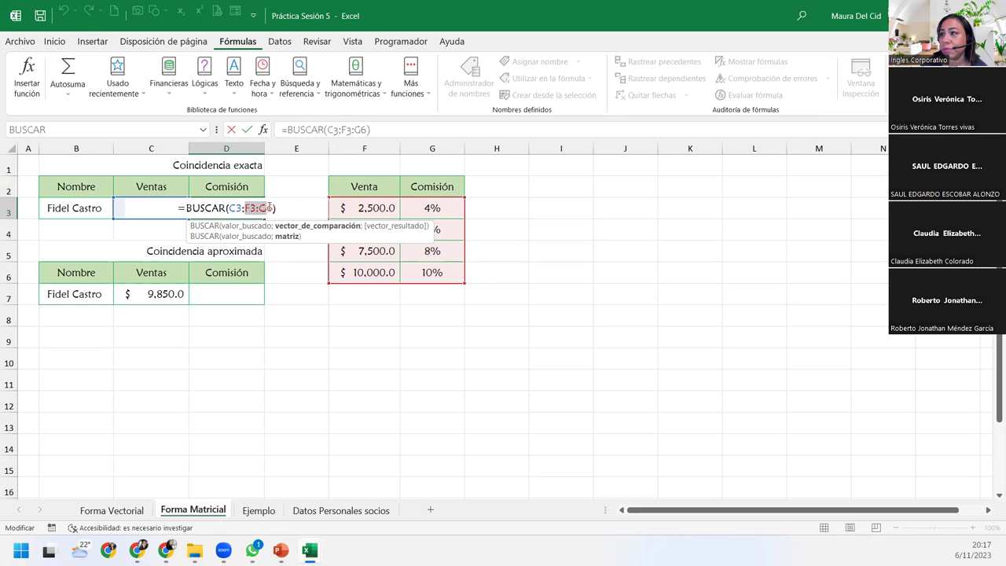
{"action": "key", "text": "BackSpace"}
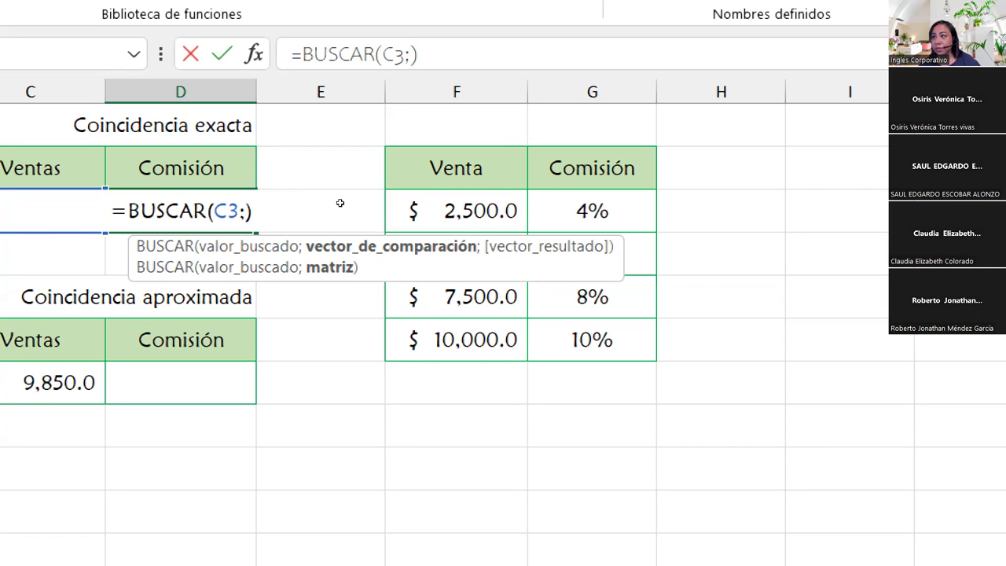
{"action": "left_click", "coordinate": [396, 209]}
{"action": "key", "text": "shift+Right"}
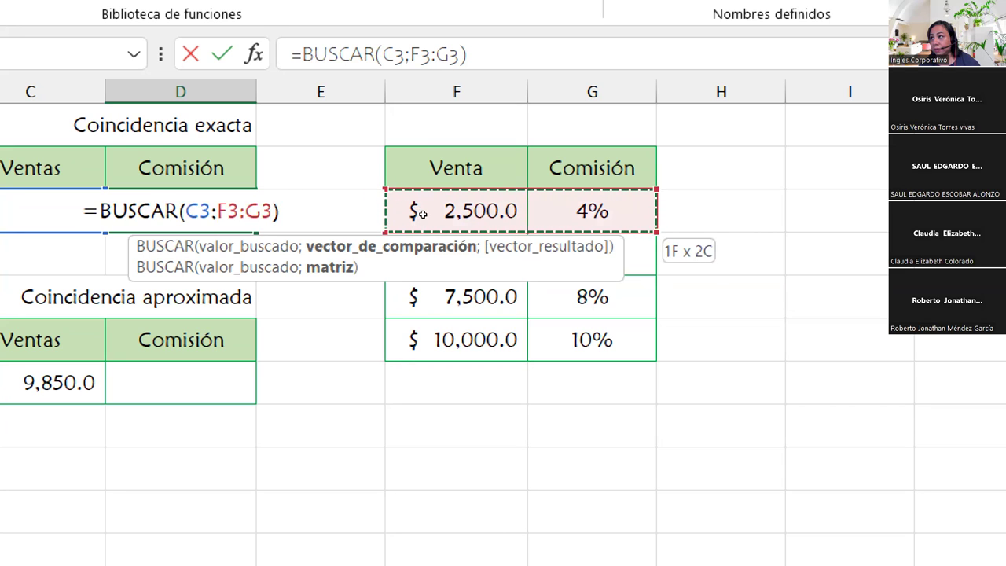
{"action": "key", "text": "shift+Down"}
{"action": "key", "text": "shift+Down"}
{"action": "key", "text": "shift+Down"}
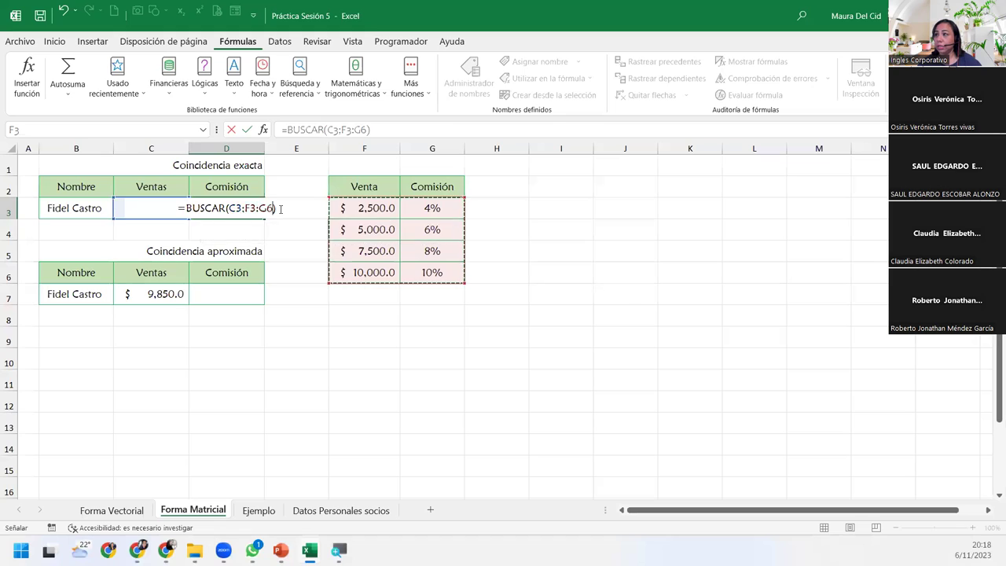
{"action": "key", "text": "Return"}
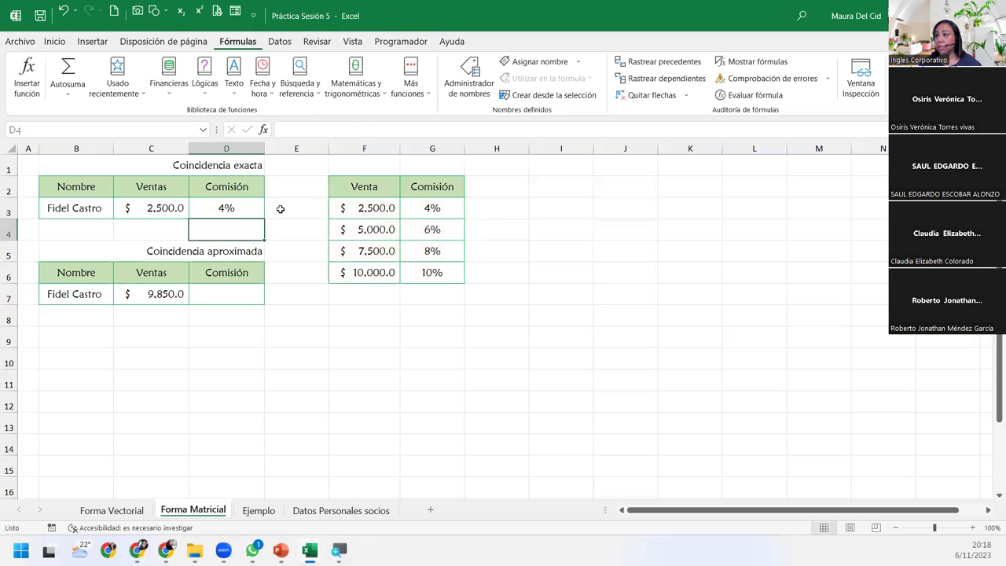
{"action": "double_click", "coordinate": [242, 208]}
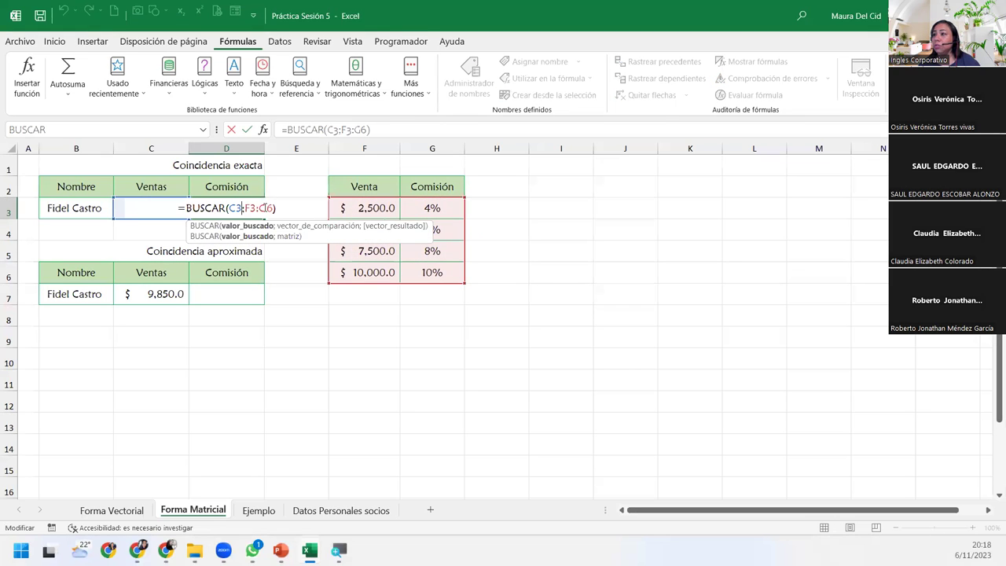
{"action": "left_click", "coordinate": [244, 208]}
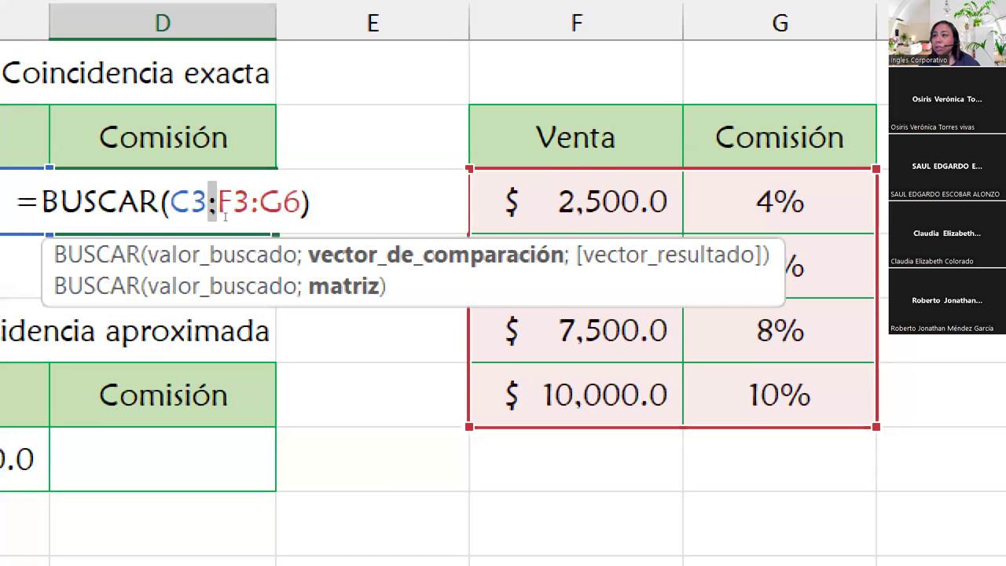
{"action": "key", "text": "Left"}
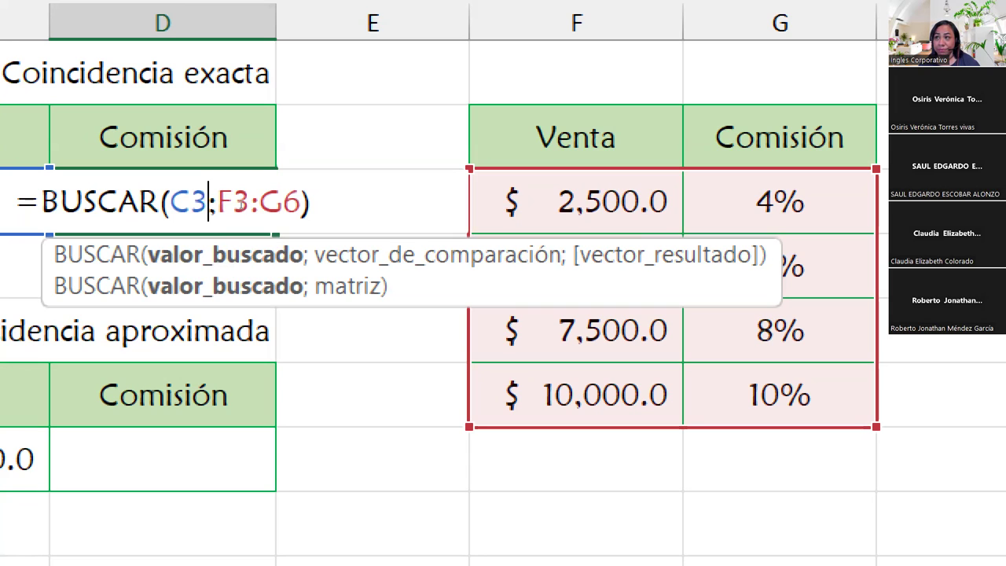
{"action": "key", "text": "Left"}
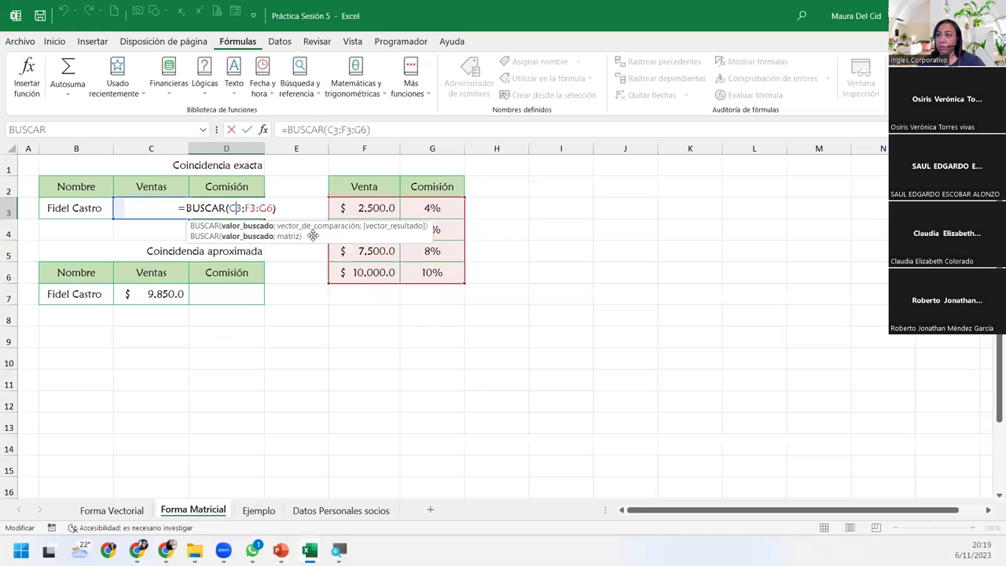
{"action": "key", "text": "Return"}
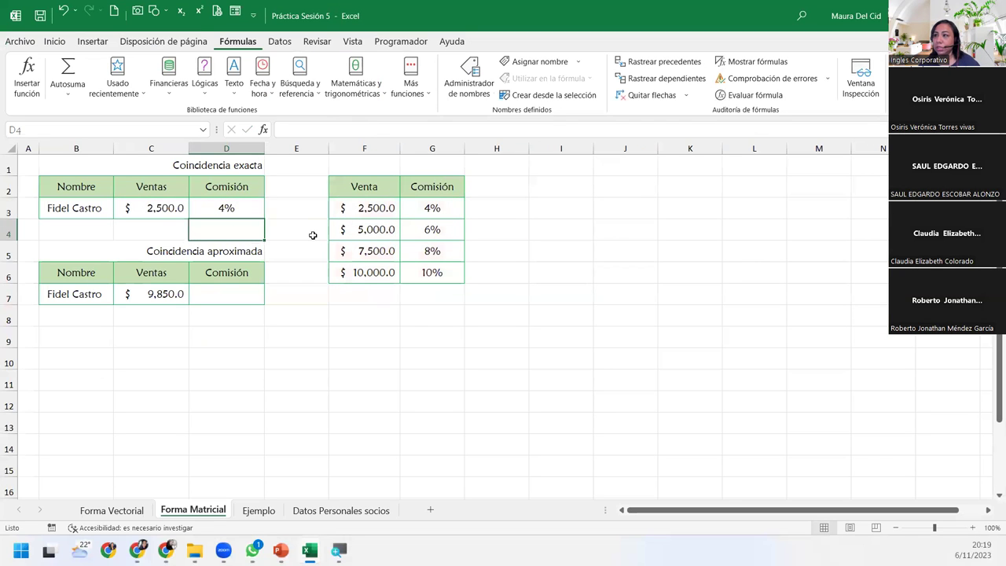
{"action": "left_click", "coordinate": [240, 203]}
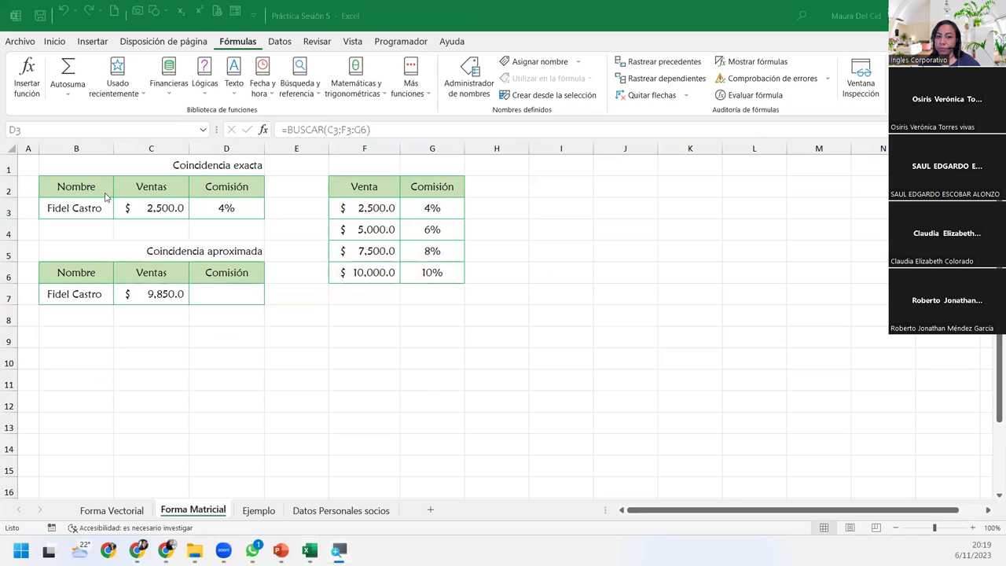
{"action": "left_click", "coordinate": [255, 211]}
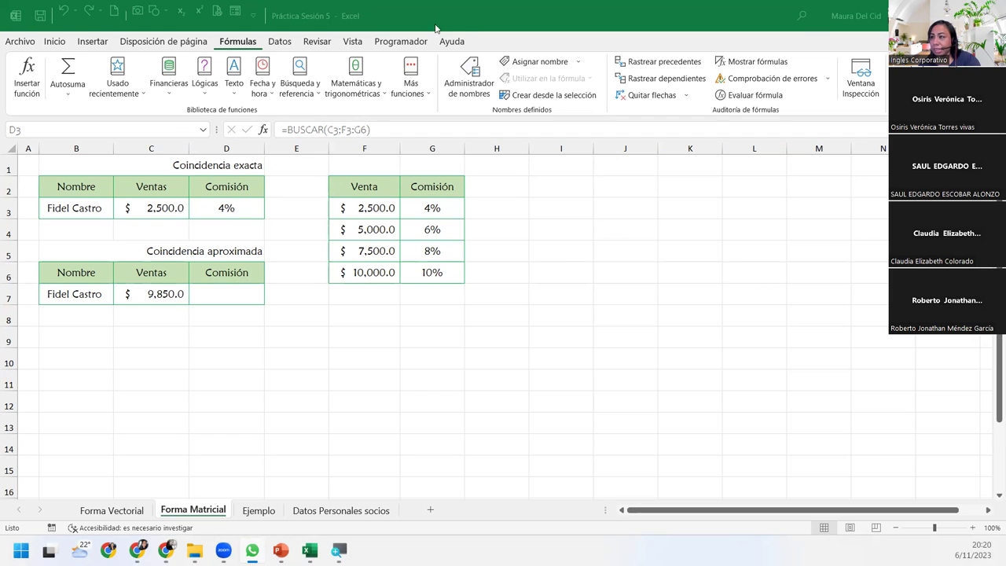
{"action": "double_click", "coordinate": [253, 209]}
{"action": "left_click", "coordinate": [243, 208]}
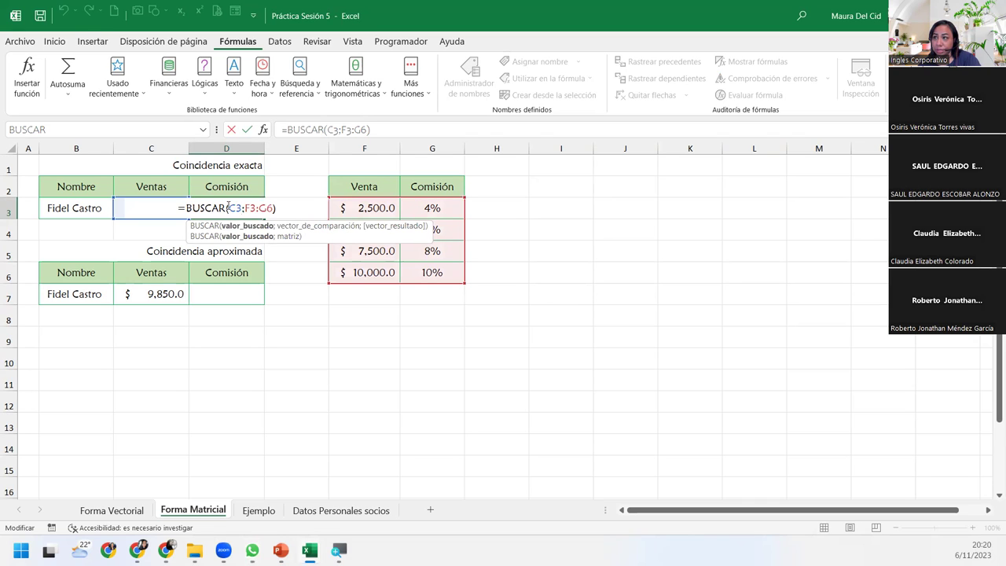
{"action": "left_click", "coordinate": [223, 207]}
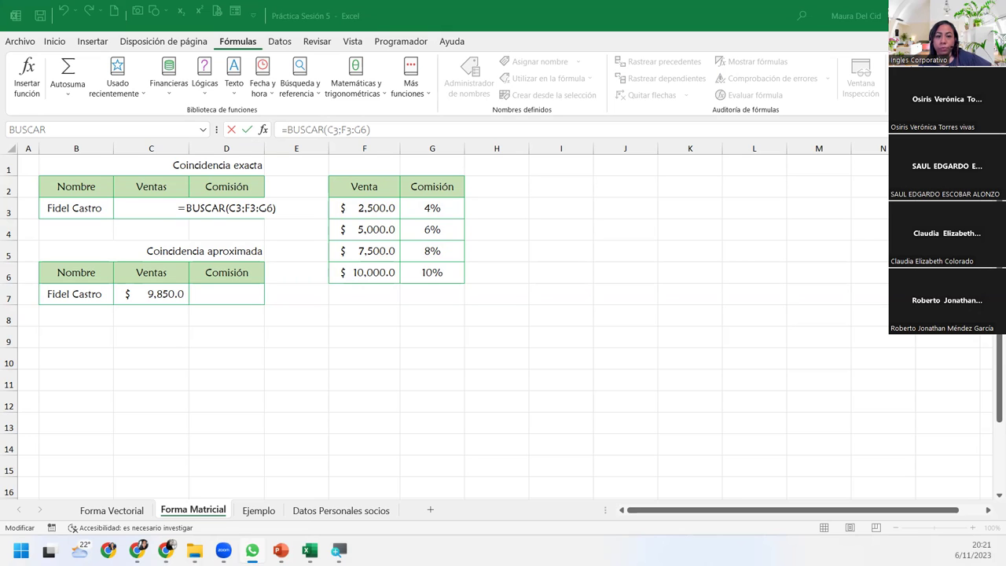
{"action": "left_click", "coordinate": [225, 208]}
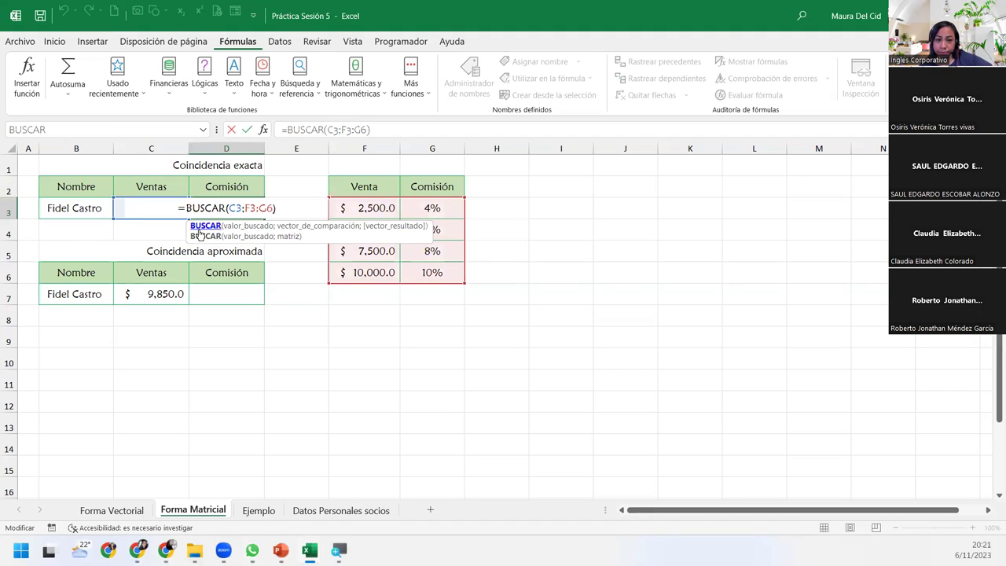
{"action": "left_click", "coordinate": [236, 287]}
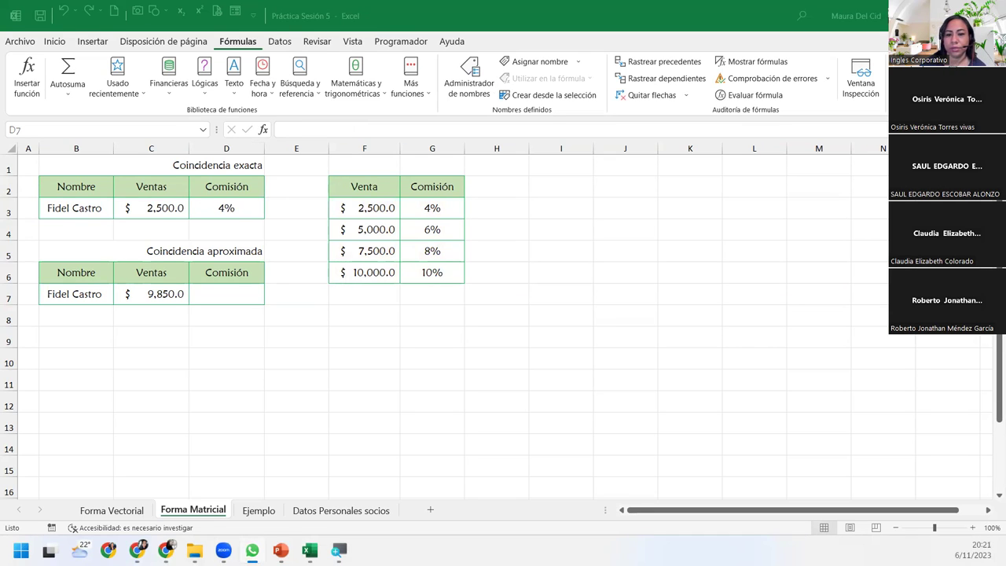
{"action": "left_click", "coordinate": [223, 209]}
{"action": "key", "text": "F2"}
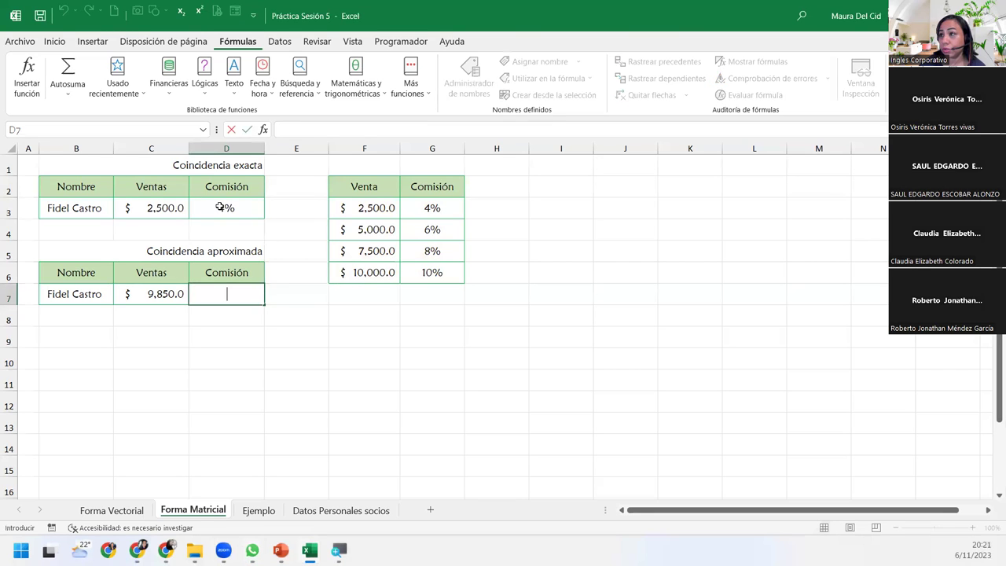
{"action": "double_click", "coordinate": [220, 207]}
{"action": "left_click", "coordinate": [284, 210]}
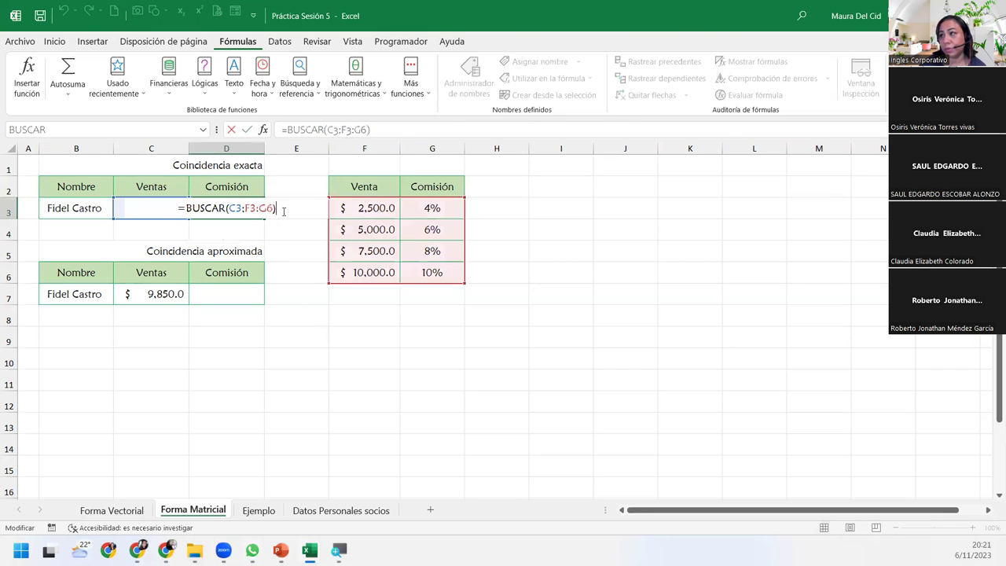
{"action": "key", "text": "Return"}
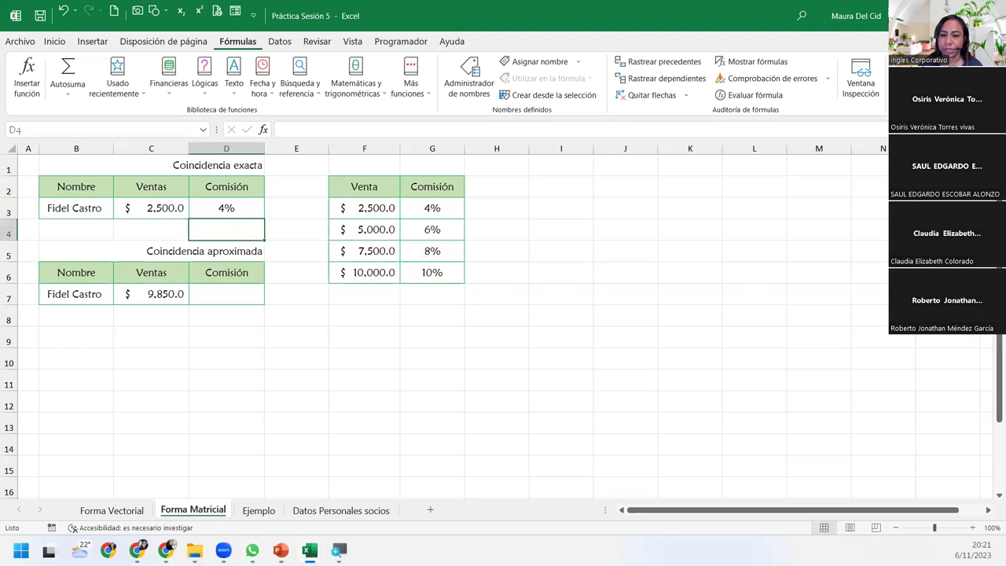
{"action": "left_click", "coordinate": [228, 211]}
{"action": "left_click", "coordinate": [243, 299]}
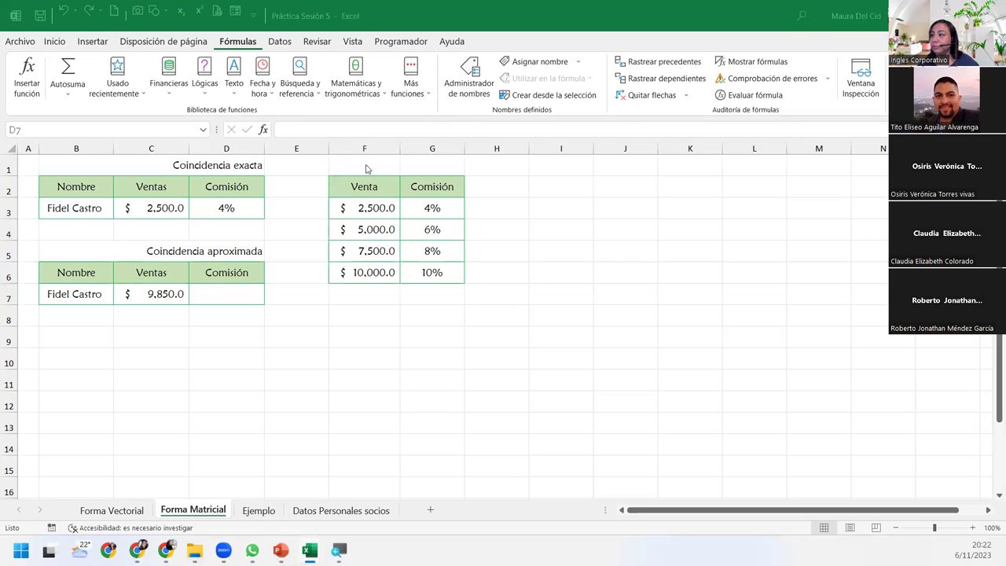
{"action": "left_click", "coordinate": [206, 294]}
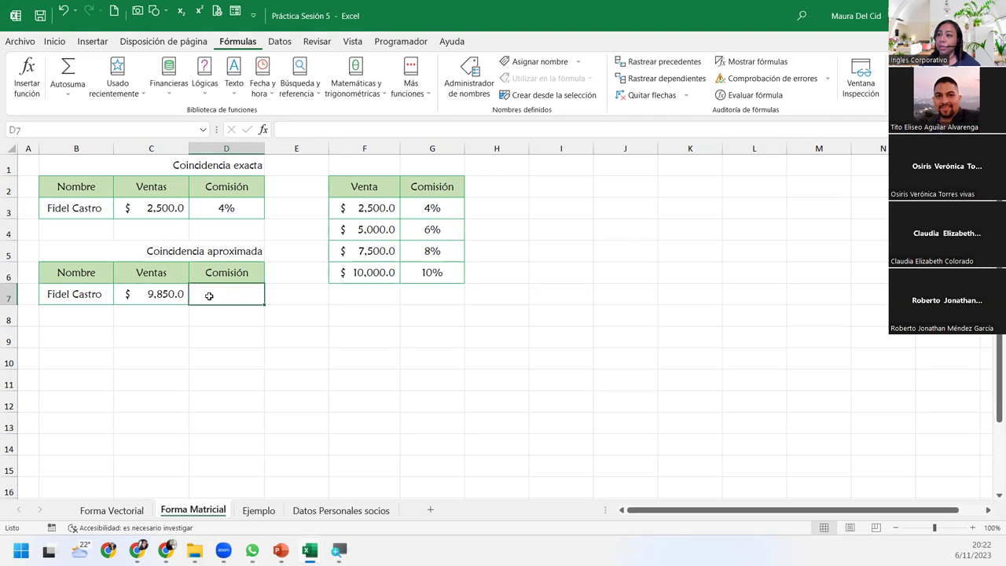
{"action": "left_click", "coordinate": [141, 296]}
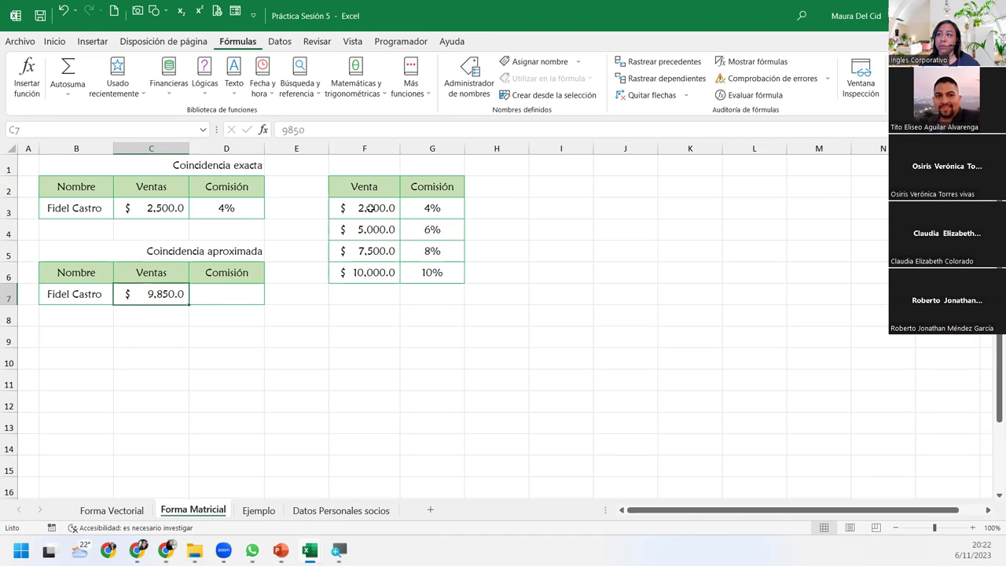
{"action": "left_click_drag", "start_coordinate": [369, 208], "coordinate": [377, 272]}
{"action": "left_click", "coordinate": [149, 300]}
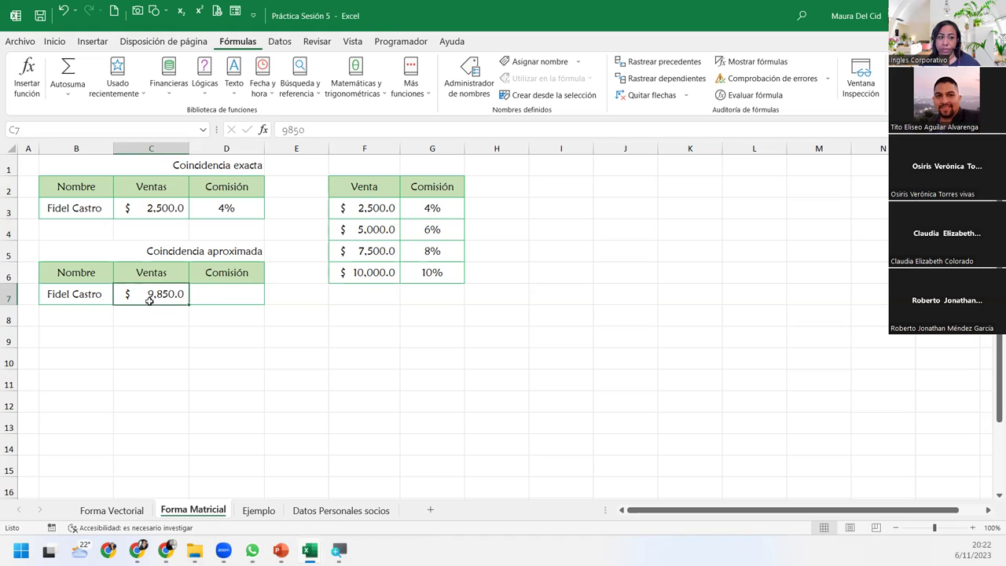
{"action": "left_click", "coordinate": [214, 295]}
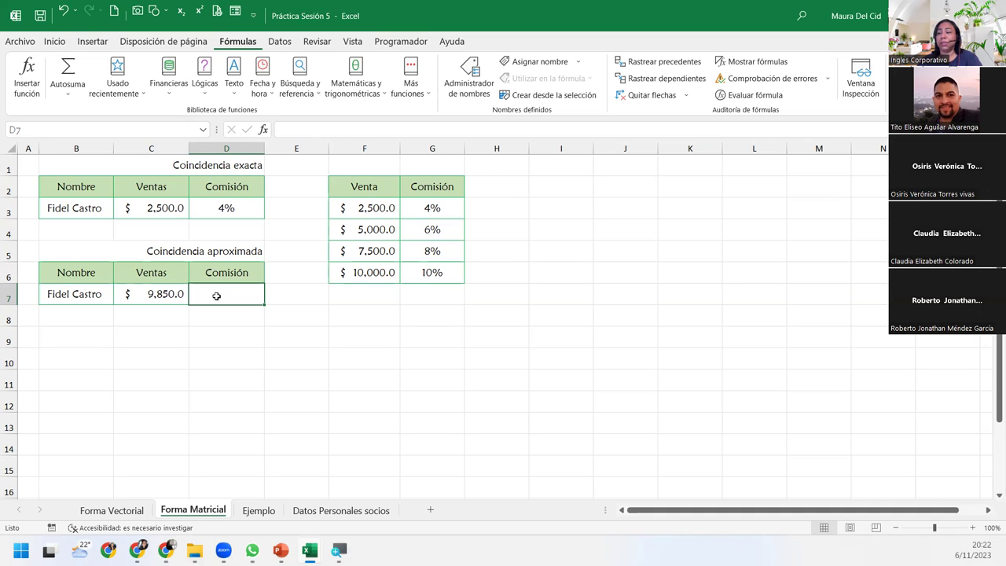
Step: Enter =BUSCAR(C7;F3:G6) in D7, returning 8% for the 9,850 sale
{"action": "type", "text": "=bu"}
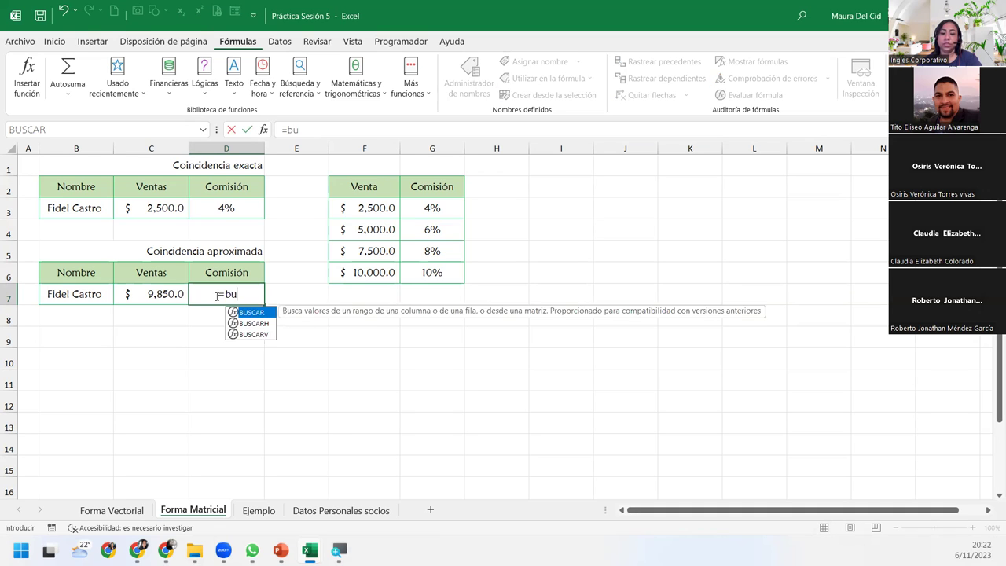
{"action": "type", "text": "scar"}
{"action": "key", "text": "Tab"}
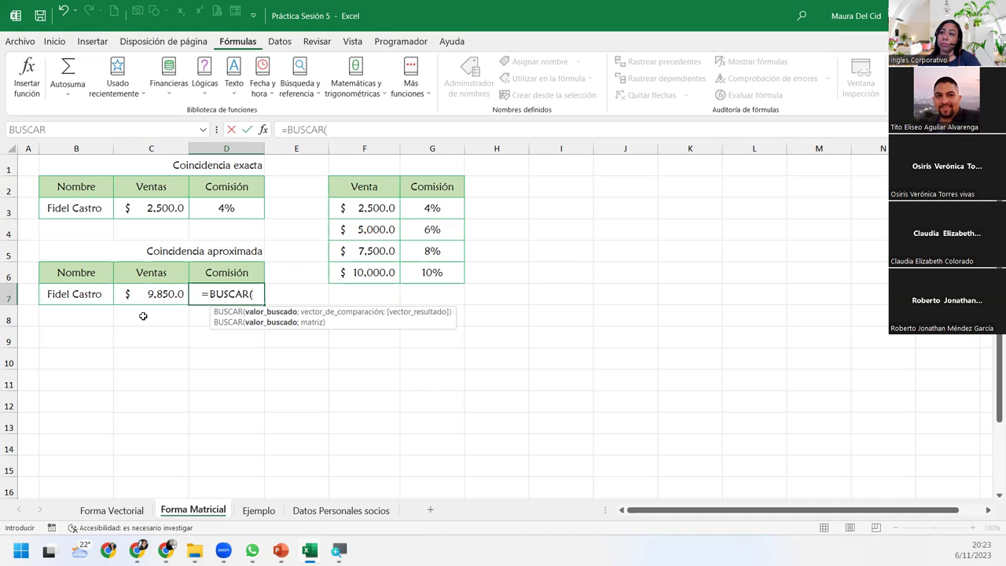
{"action": "left_click", "coordinate": [132, 293]}
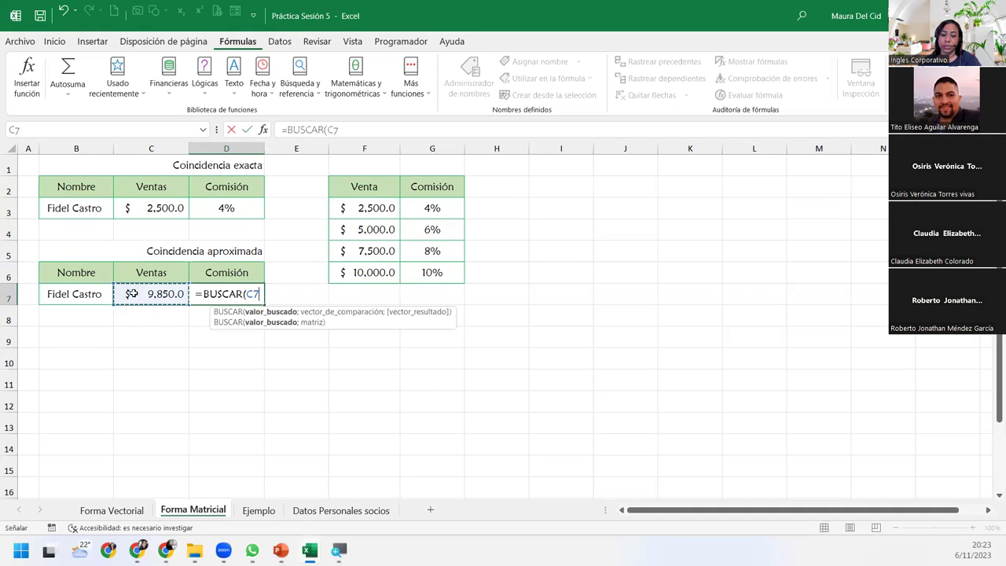
{"action": "type", "text": ";"}
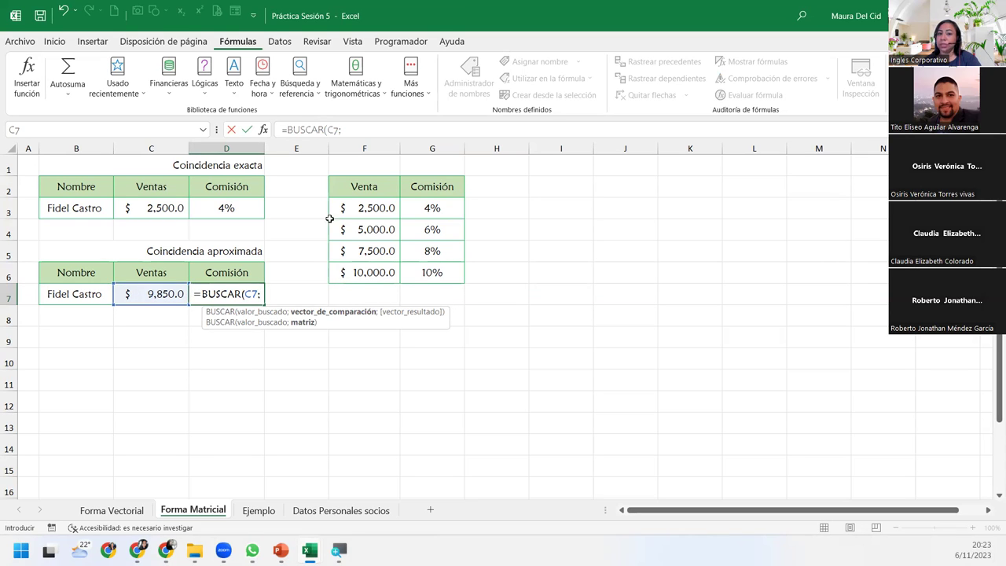
{"action": "left_click_drag", "start_coordinate": [351, 206], "coordinate": [436, 269]}
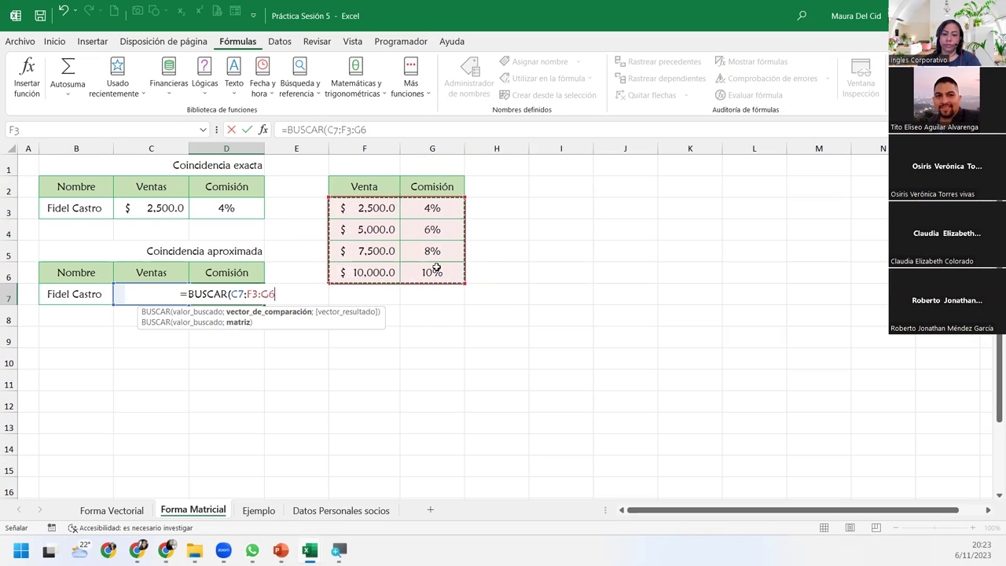
{"action": "type", "text": ")"}
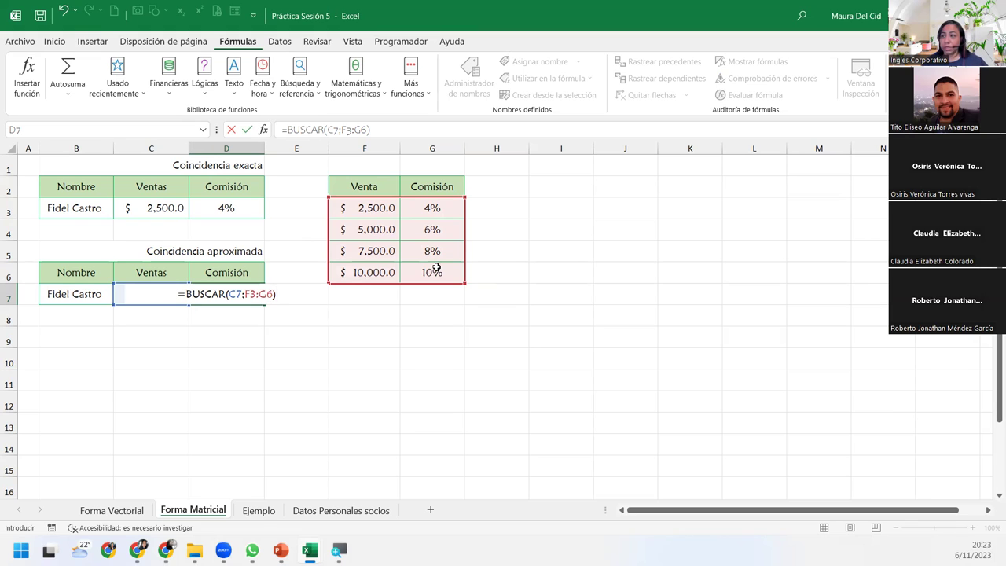
{"action": "left_click", "coordinate": [211, 293]}
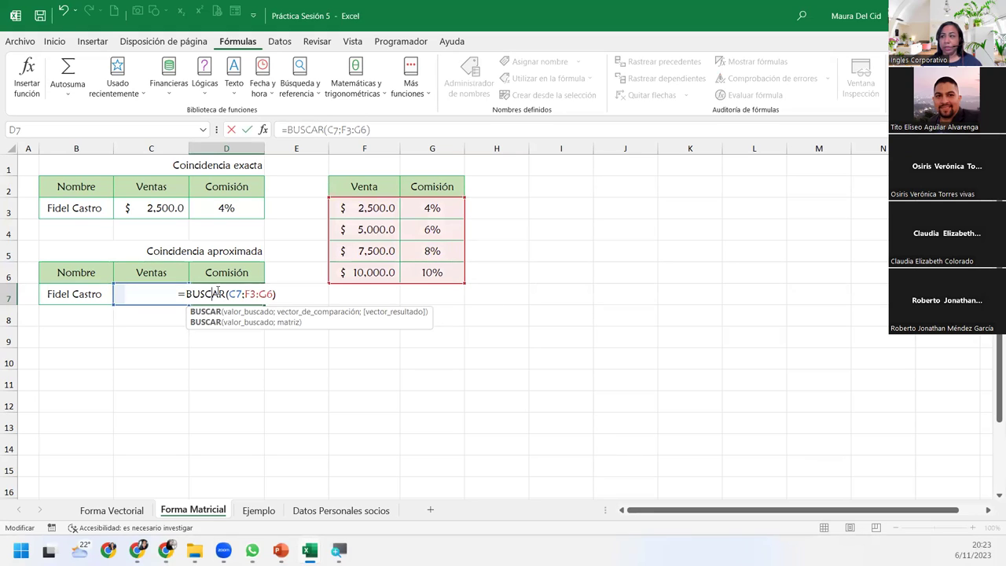
{"action": "left_click", "coordinate": [282, 293]}
{"action": "key", "text": "Return"}
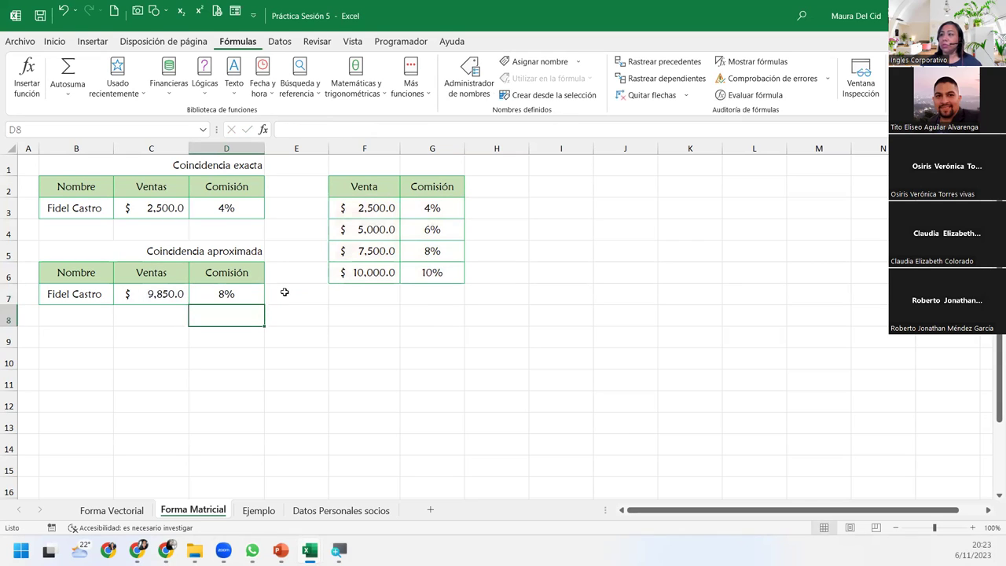
Step: Compare the 9,850 sale against the Venta/Comisión brackets in F3:G6
{"action": "left_click", "coordinate": [162, 293]}
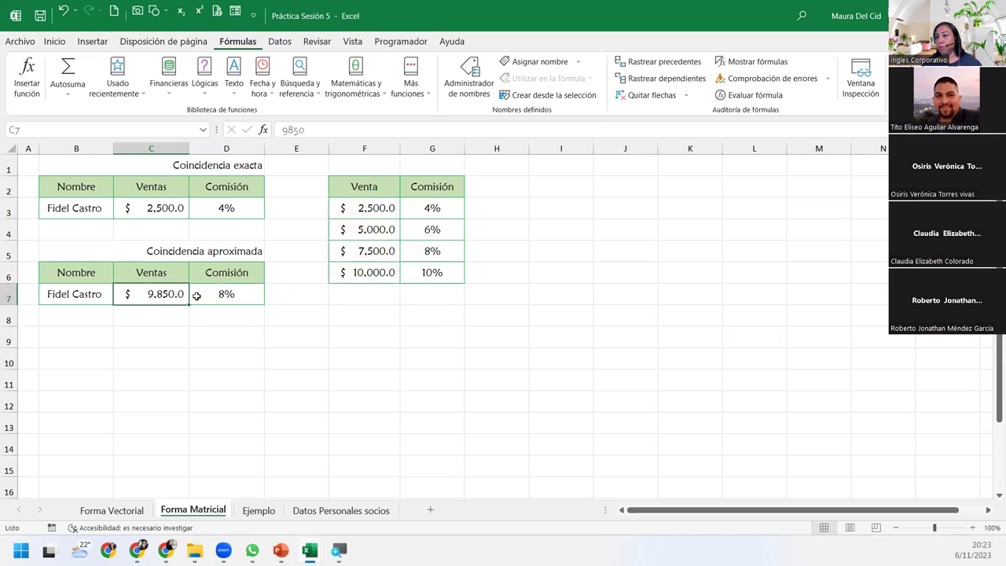
{"action": "left_click", "coordinate": [443, 253]}
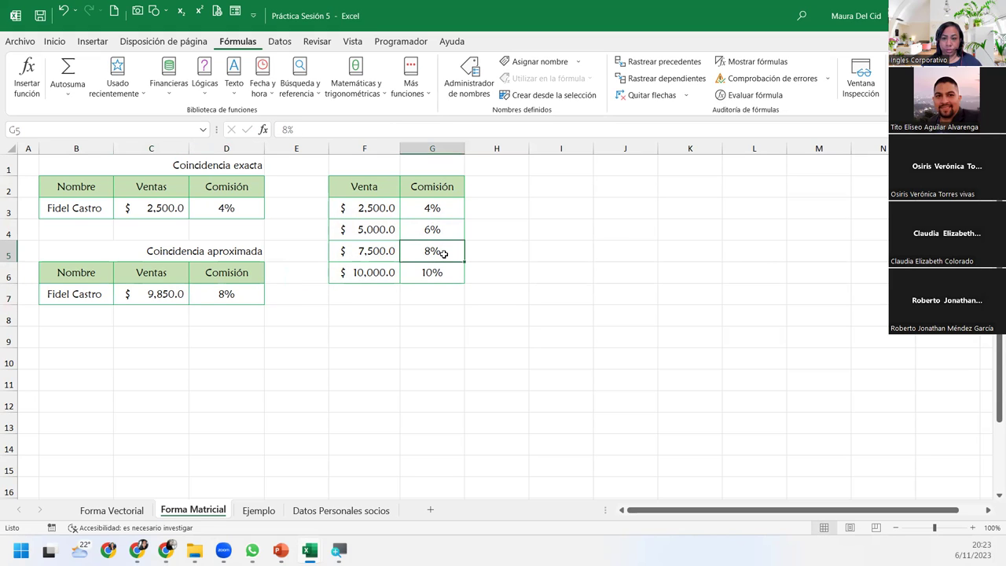
{"action": "left_click", "coordinate": [134, 294]}
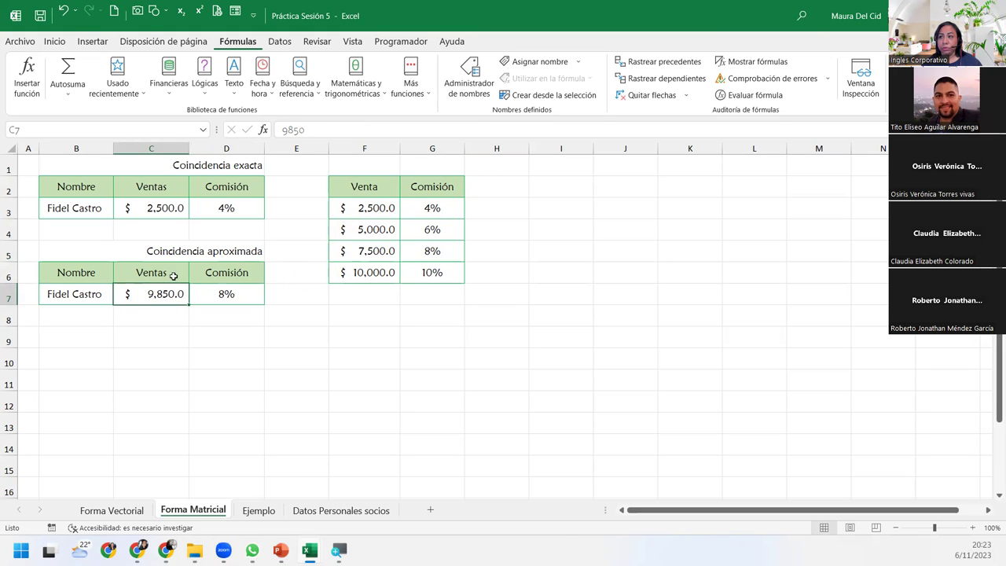
{"action": "left_click_drag", "start_coordinate": [358, 208], "coordinate": [425, 269]}
{"action": "left_click", "coordinate": [366, 271]}
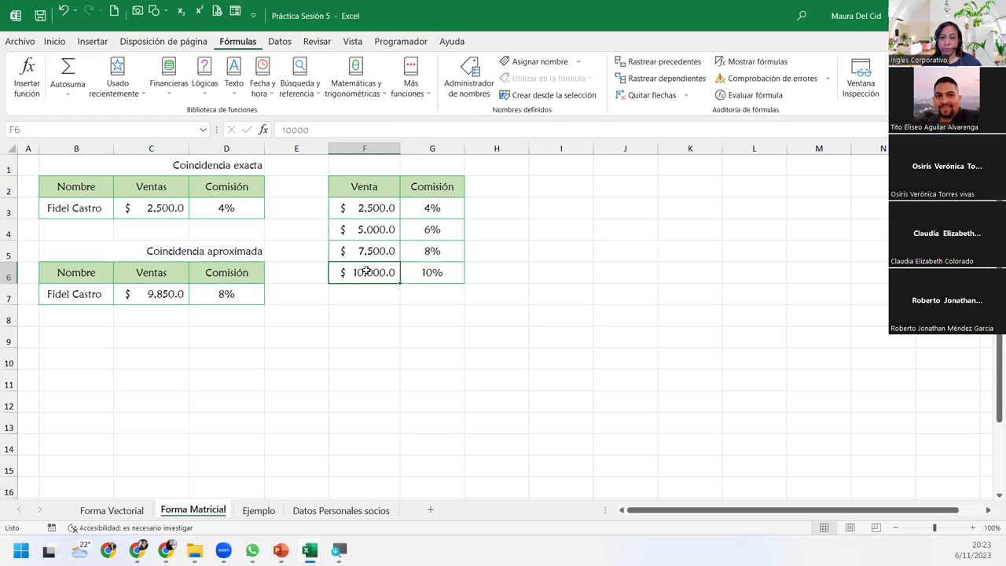
Step: Change the C7 sales to 21500 and confirm D7 shows the 10% commission
{"action": "left_click", "coordinate": [142, 296]}
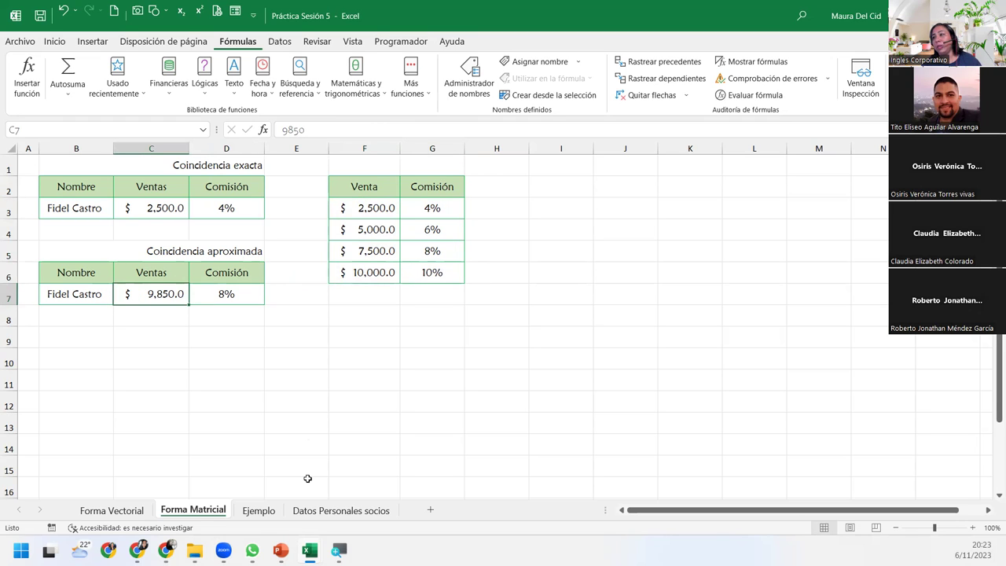
{"action": "type", "text": "21500"}
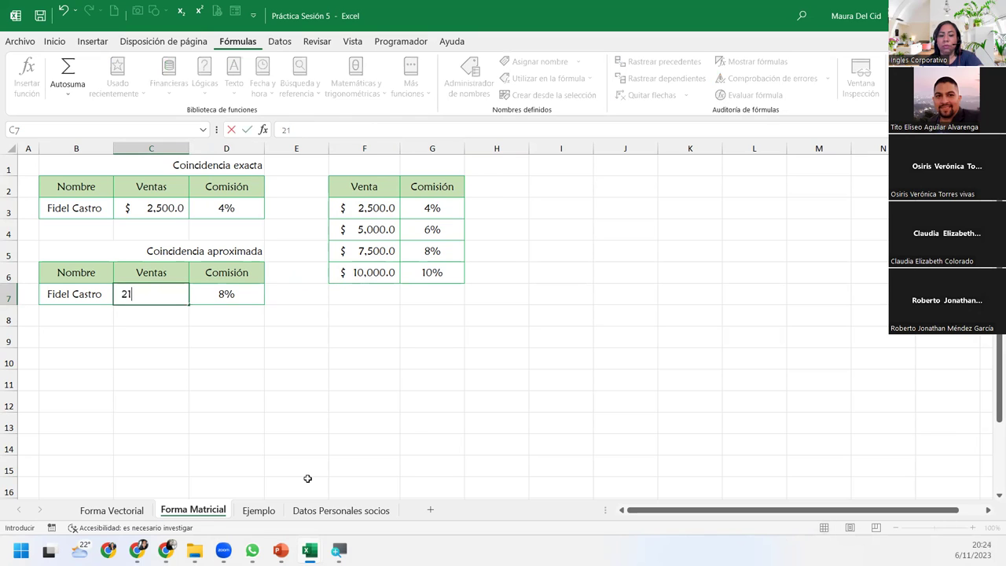
{"action": "key", "text": "Return"}
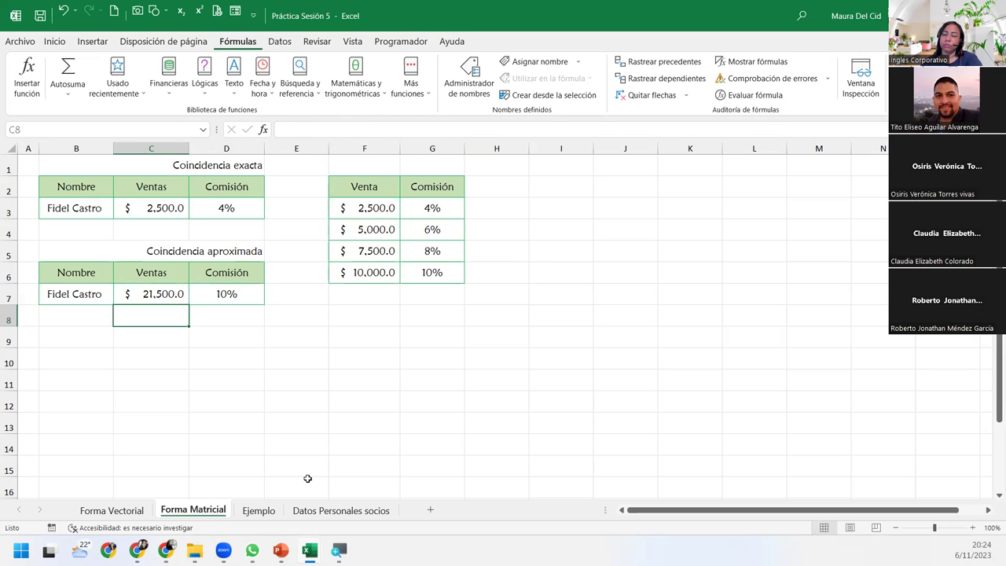
{"action": "left_click", "coordinate": [252, 289]}
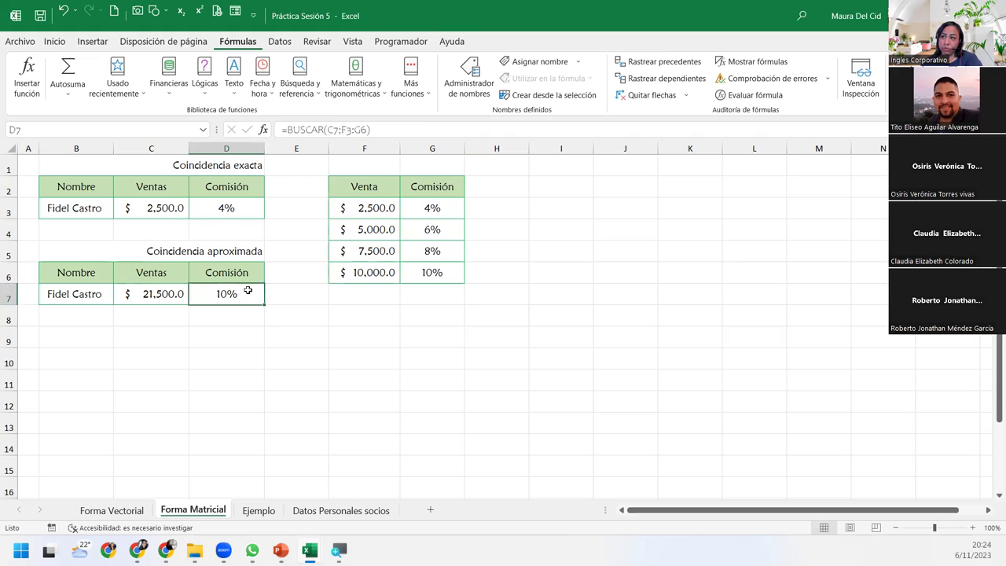
{"action": "left_click", "coordinate": [436, 272]}
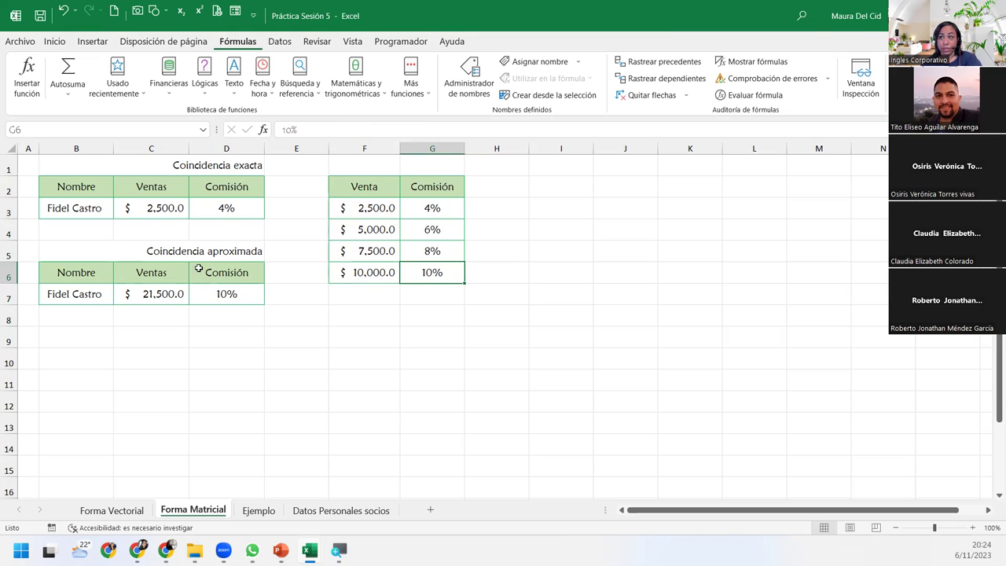
{"action": "left_click", "coordinate": [138, 289]}
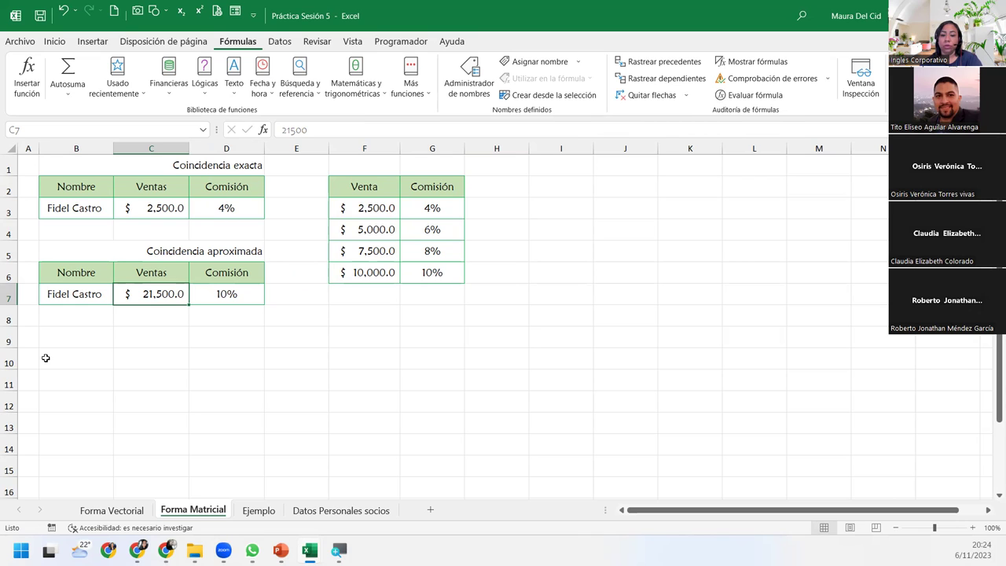
Step: Enter 2,000 as the C7 sales and inspect the #N/D result in D7
{"action": "type", "text": "2,00"}
{"action": "type", "text": "000"}
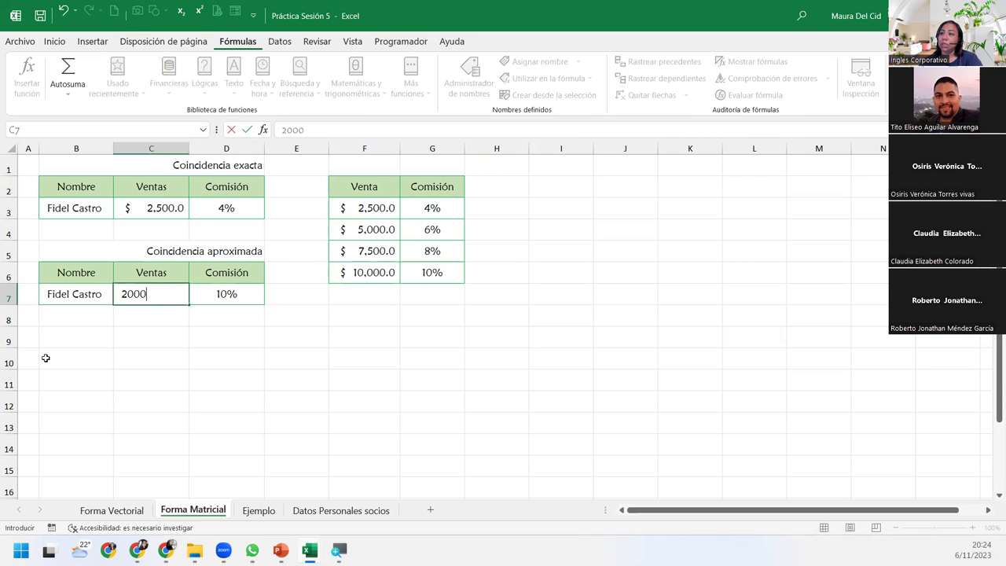
{"action": "key", "text": "Return"}
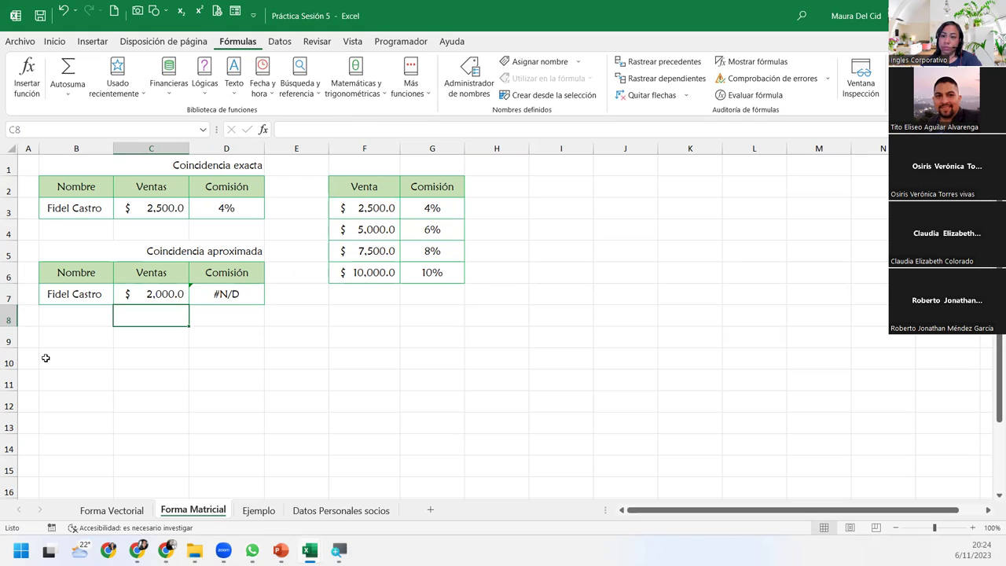
{"action": "left_click", "coordinate": [219, 297]}
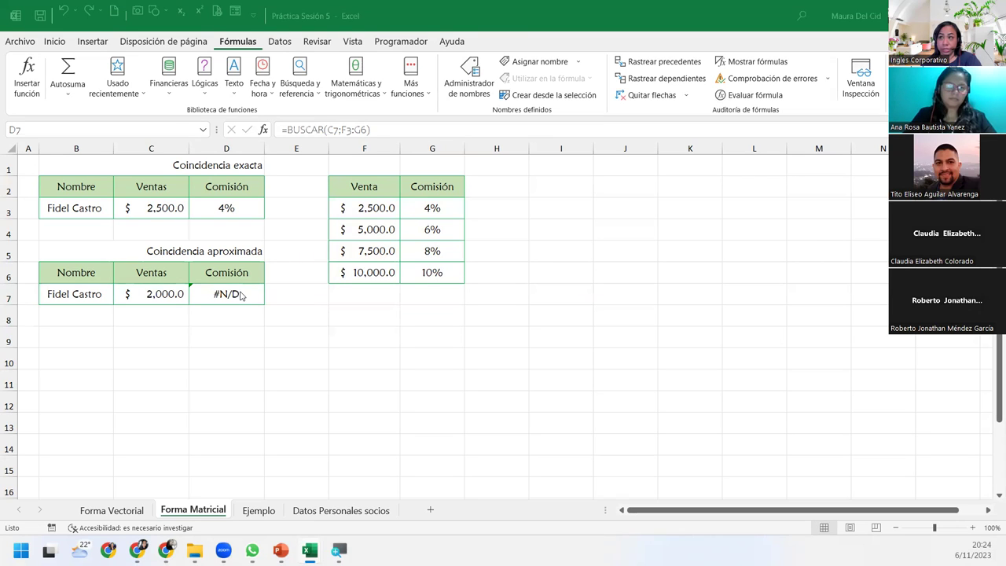
{"action": "left_click", "coordinate": [241, 295]}
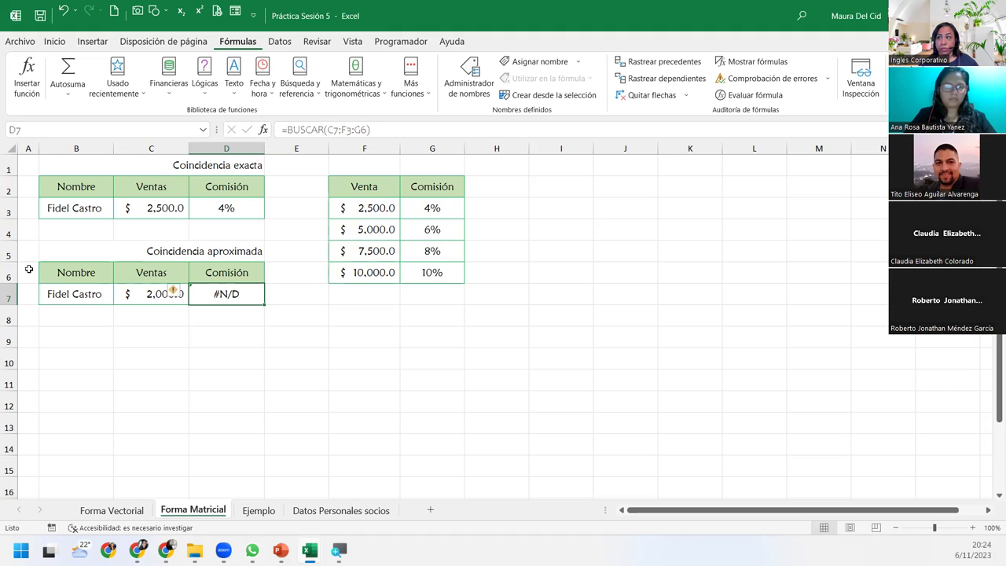
Step: Enlarge the sheet and reopen D7's =BUSCAR(C7;F3:G6) with the cursor after the equals sign
{"action": "double_click", "coordinate": [226, 293]}
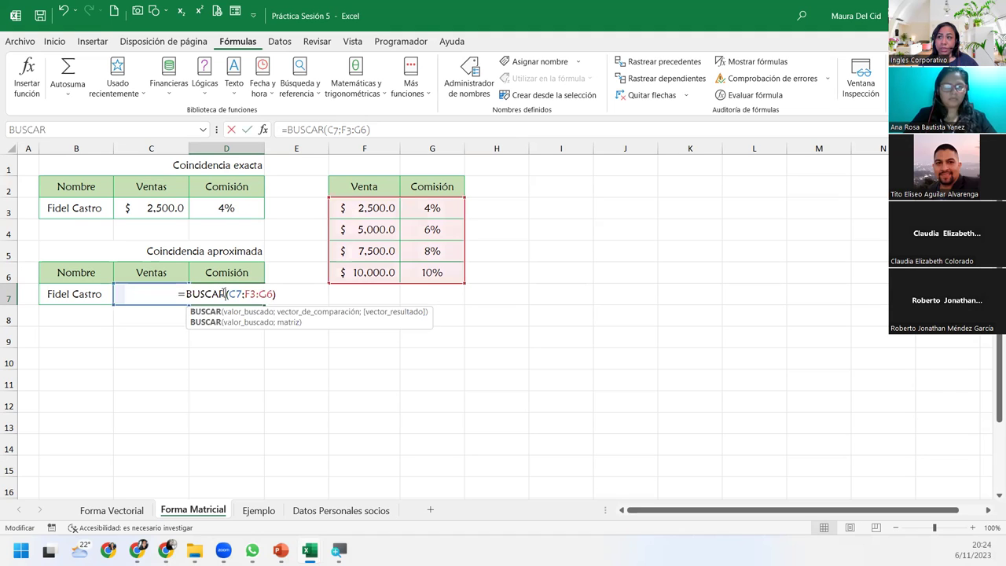
{"action": "key", "text": "Left"}
{"action": "key", "text": "Left"}
{"action": "key", "text": "Left"}
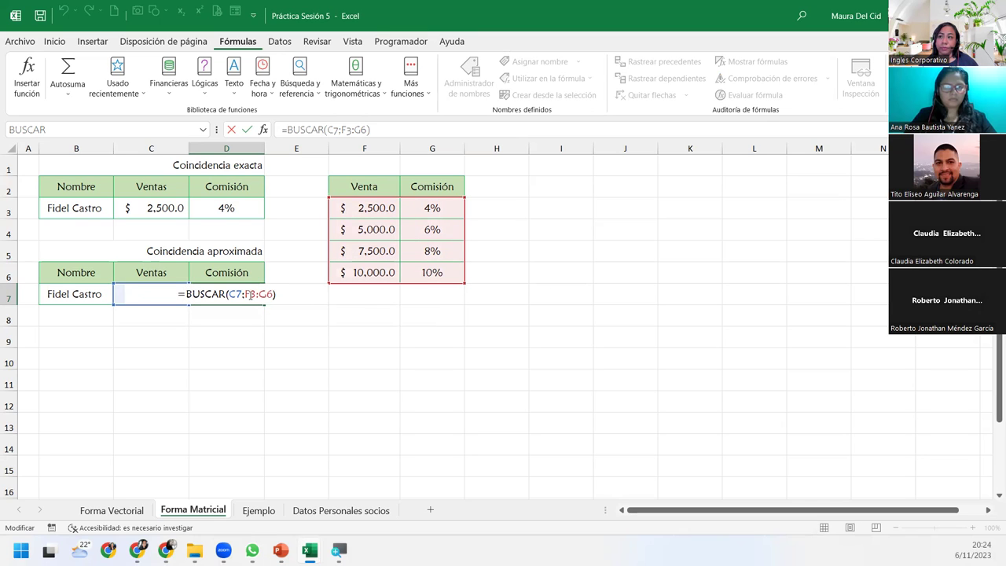
{"action": "key", "text": "Escape"}
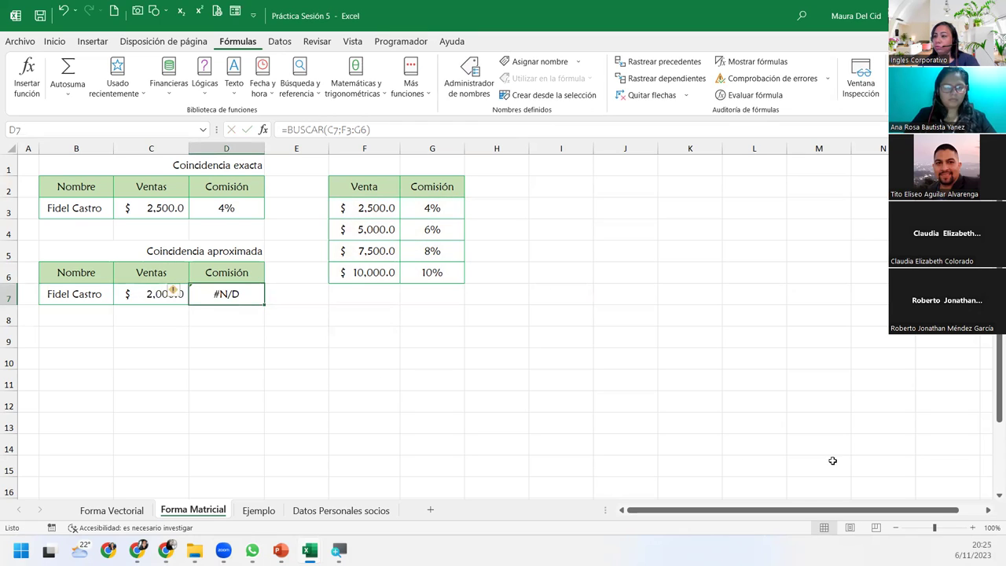
{"action": "left_click", "coordinate": [973, 527]}
{"action": "left_click", "coordinate": [973, 528]}
{"action": "left_click", "coordinate": [974, 527]}
{"action": "left_click", "coordinate": [973, 527]}
{"action": "left_click", "coordinate": [973, 527]}
{"action": "left_click", "coordinate": [973, 527]}
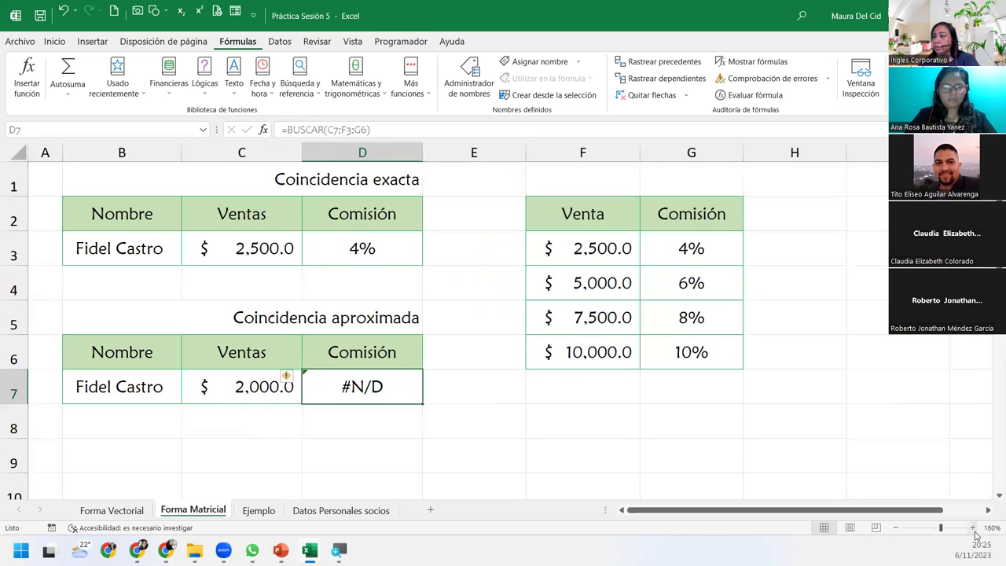
{"action": "double_click", "coordinate": [340, 388]}
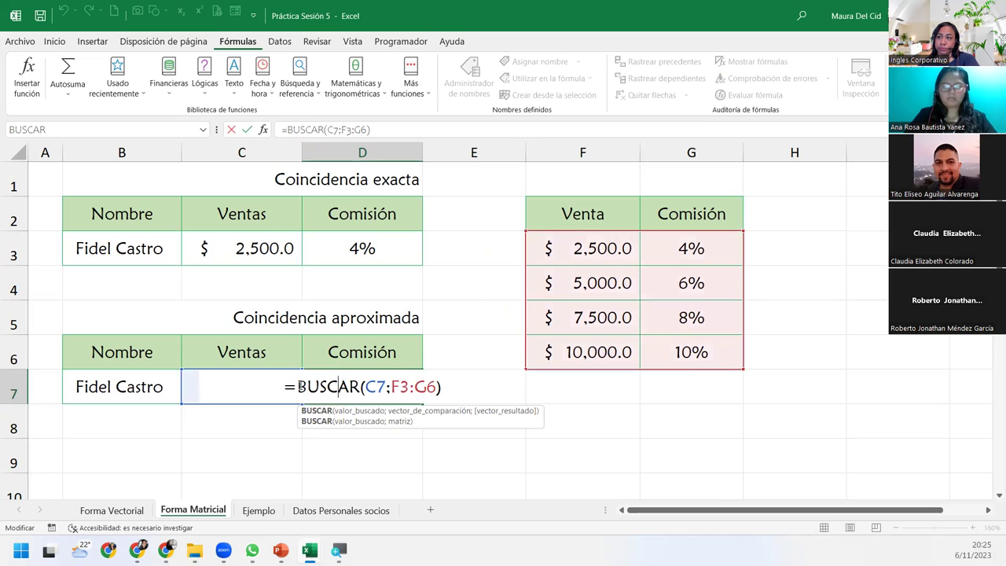
{"action": "left_click", "coordinate": [298, 387]}
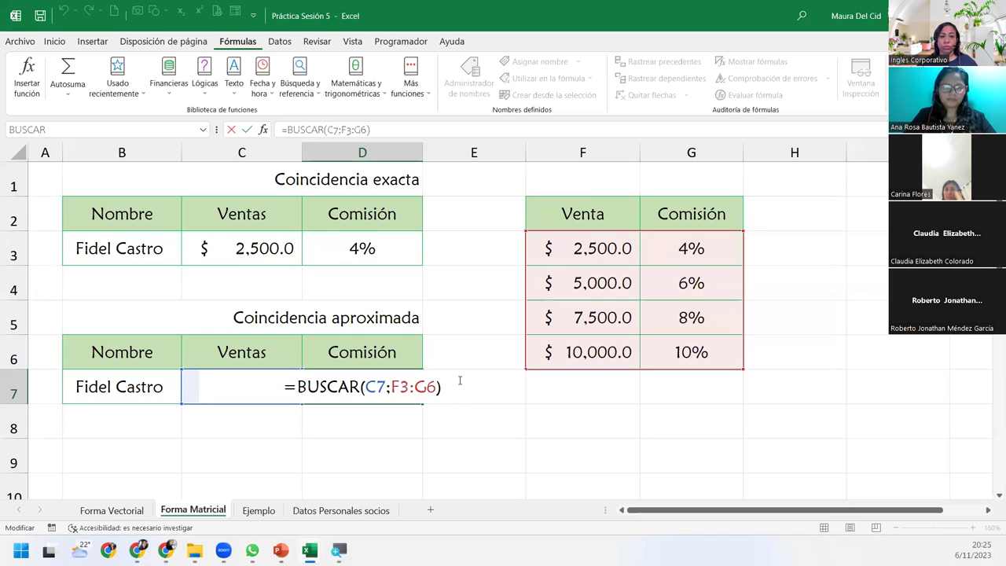
Step: Wrap D7's BUSCAR(C7;F3:G6) lookup in SI.ERROR and add the separator for the error value
{"action": "type", "text": "si"}
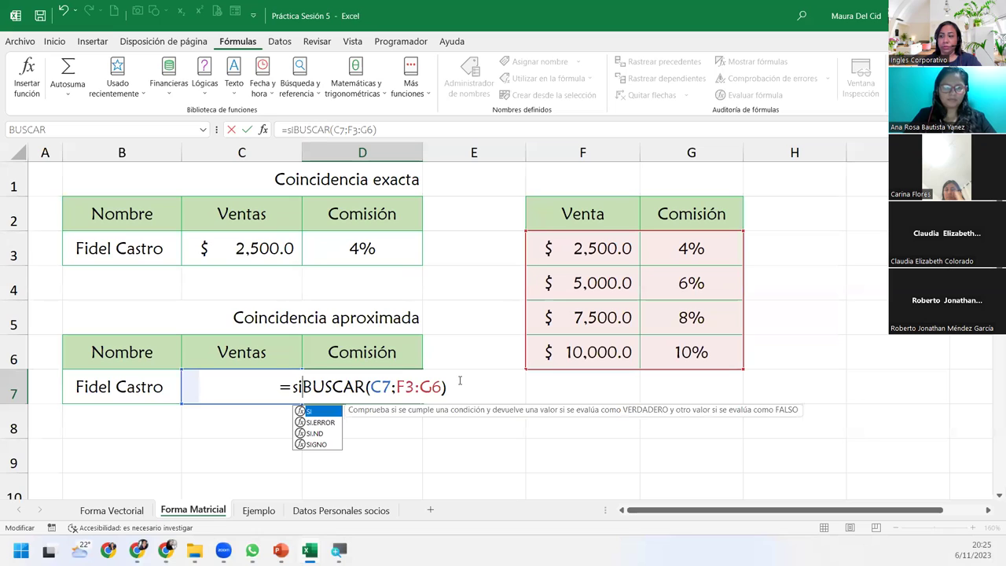
{"action": "type", "text": ".e"}
{"action": "key", "text": "Tab"}
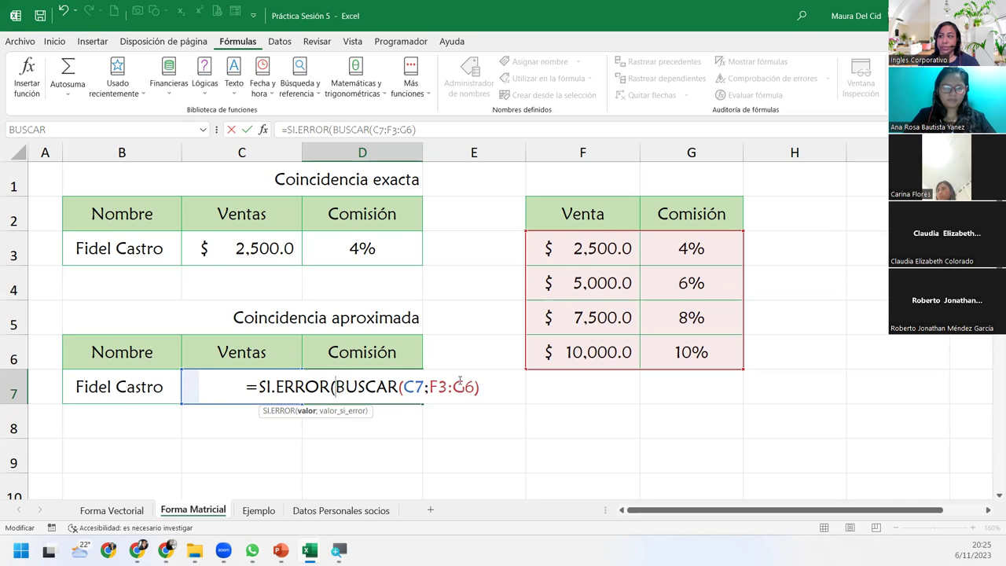
{"action": "key", "text": "End"}
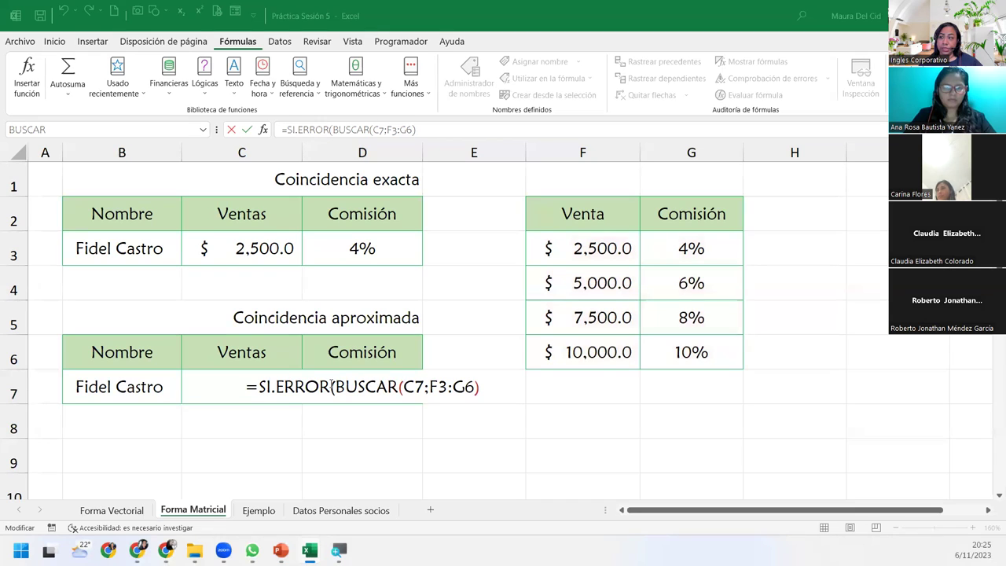
{"action": "left_click", "coordinate": [485, 385]}
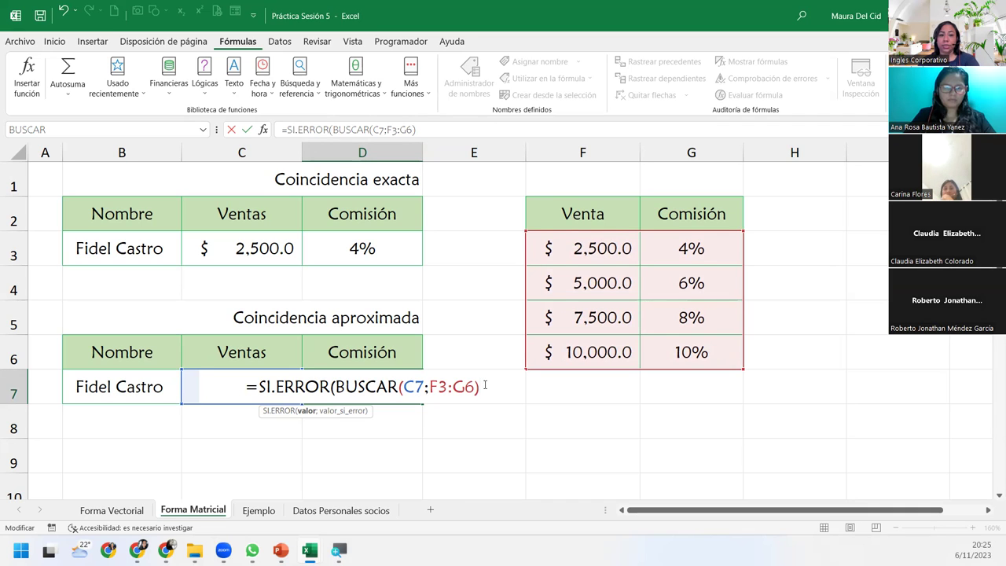
{"action": "type", "text": ";"}
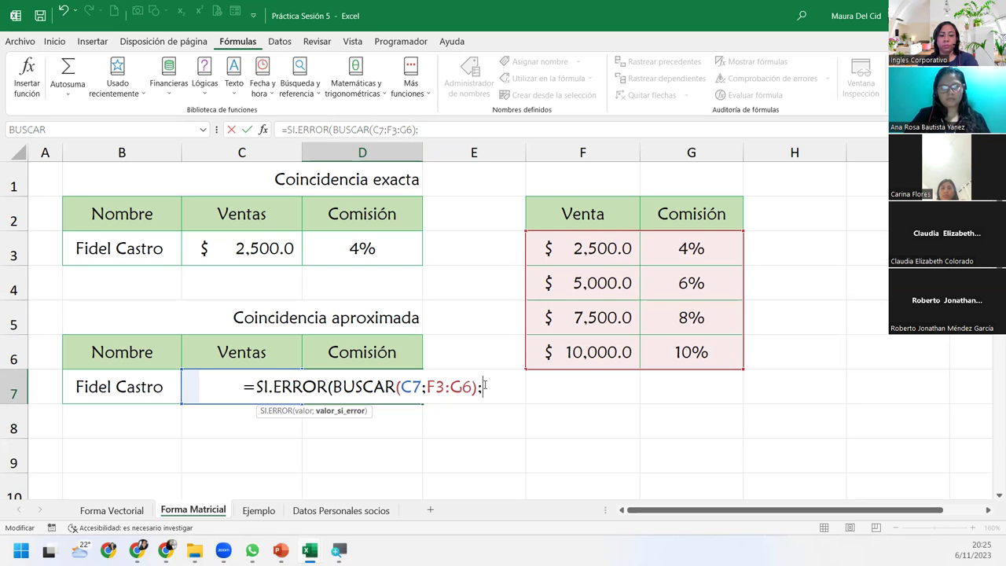
Step: After trying several error messages, finish D7 as =SI.ERROR(BUSCAR(C7;F3:G6);"0") so it shows 0
{"action": "type", "text": "\""}
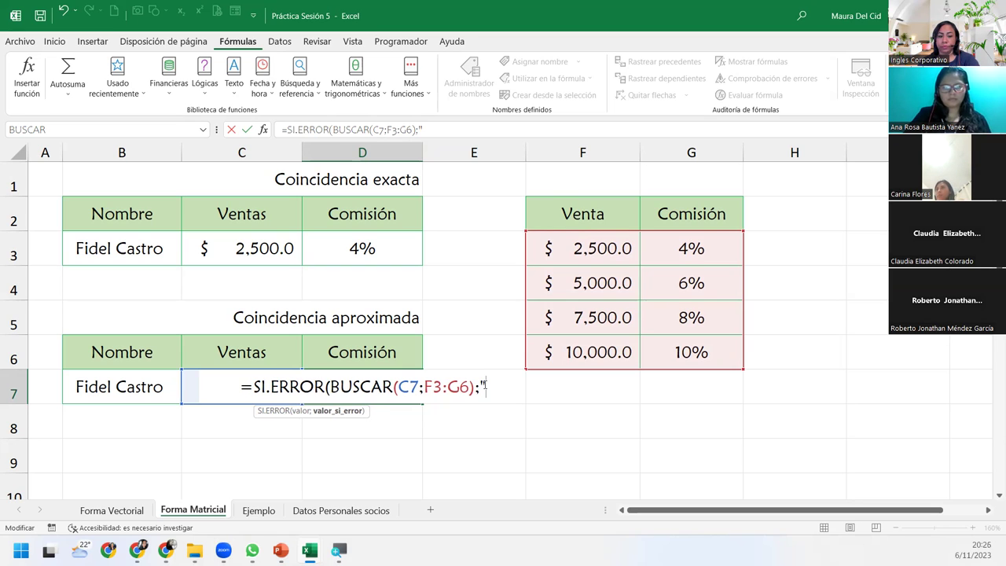
{"action": "type", "text": "D"}
{"action": "key", "text": "BackSpace"}
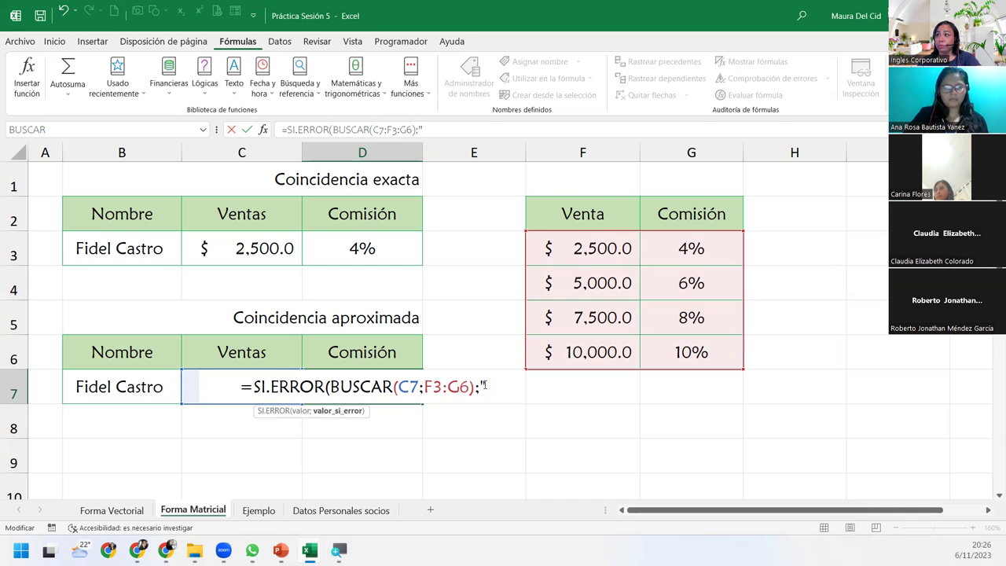
{"action": "type", "text": "Venta n "}
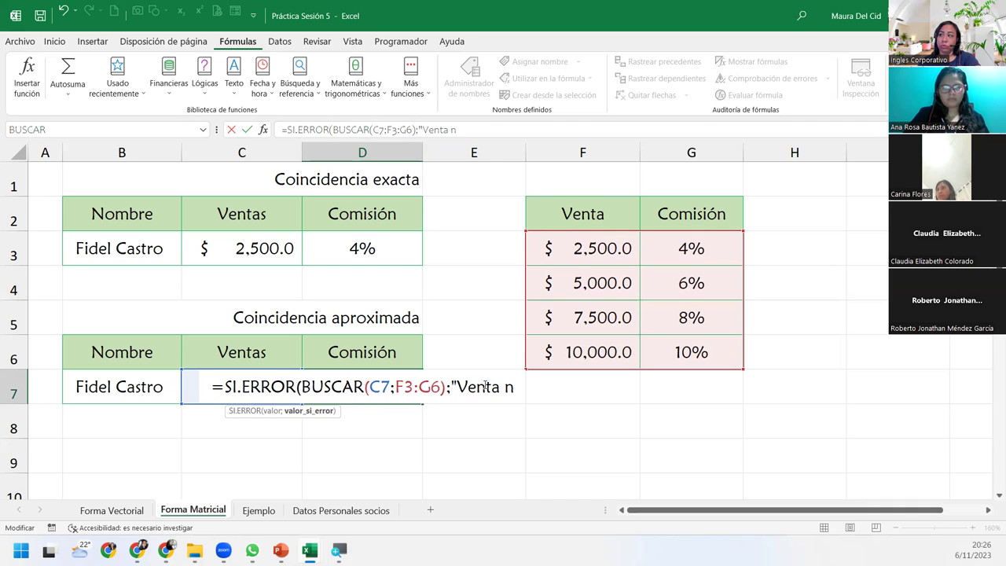
{"action": "type", "text": "o l"}
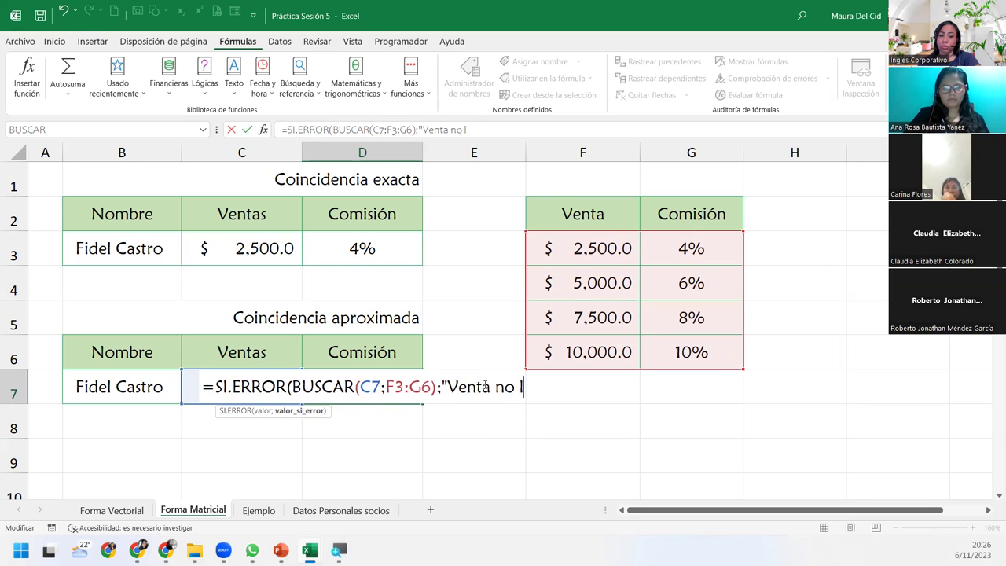
{"action": "type", "text": "ograda"}
{"action": "type", "text": "\""}
{"action": "key", "text": "BackSpace"}
{"action": "key", "text": "BackSpace"}
{"action": "key", "text": "BackSpace"}
{"action": "key", "text": "BackSpace"}
{"action": "key", "text": "BackSpace"}
{"action": "key", "text": "BackSpace"}
{"action": "key", "text": "BackSpace"}
{"action": "key", "text": "BackSpace"}
{"action": "key", "text": "BackSpace"}
{"action": "key", "text": "BackSpace"}
{"action": "type", "text": "insuficiente"}
{"action": "key", "text": "BackSpace"}
{"action": "key", "text": "BackSpace"}
{"action": "key", "text": "BackSpace"}
{"action": "key", "text": "BackSpace"}
{"action": "key", "text": "BackSpace"}
{"action": "key", "text": "BackSpace"}
{"action": "key", "text": "BackSpace"}
{"action": "key", "text": "BackSpace"}
{"action": "key", "text": "BackSpace"}
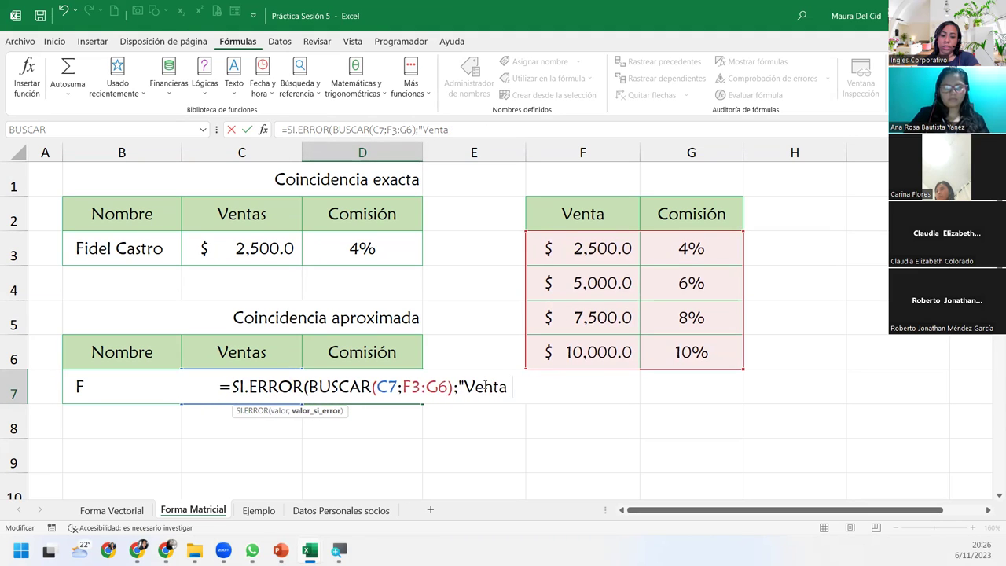
{"action": "type", "text": "baja"}
{"action": "key", "text": "BackSpace"}
{"action": "key", "text": "BackSpace"}
{"action": "key", "text": "BackSpace"}
{"action": "key", "text": "BackSpace"}
{"action": "key", "text": "BackSpace"}
{"action": "key", "text": "BackSpace"}
{"action": "key", "text": "BackSpace"}
{"action": "type", "text": "NO hay resultados"}
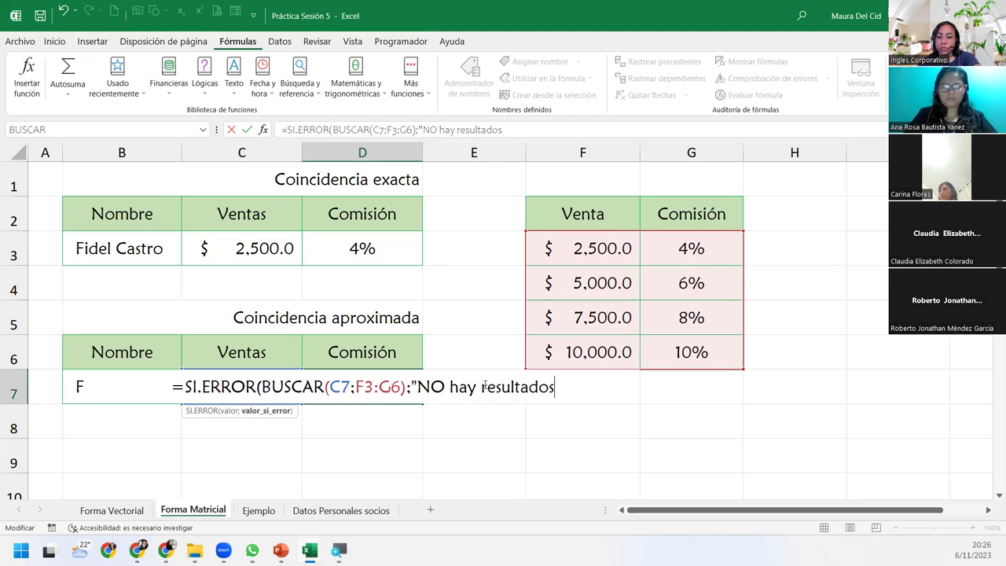
{"action": "type", "text": "\")"}
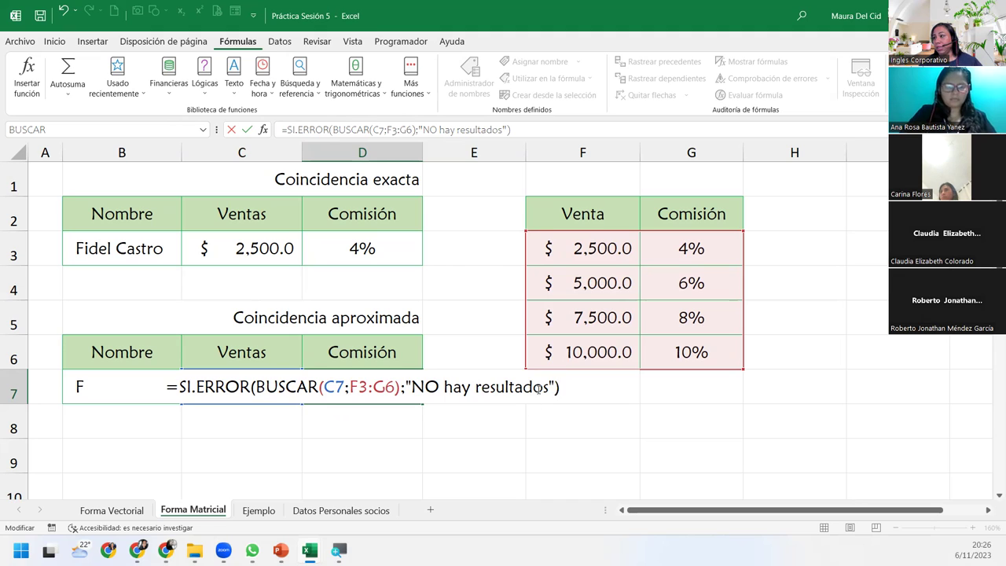
{"action": "left_click_drag", "start_coordinate": [549, 387], "coordinate": [411, 387]}
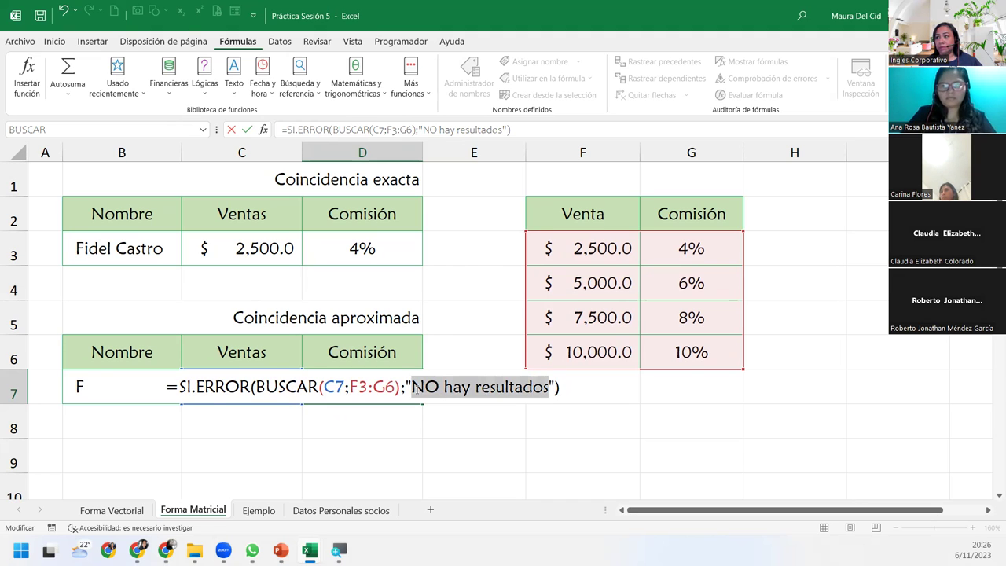
{"action": "type", "text": "0"}
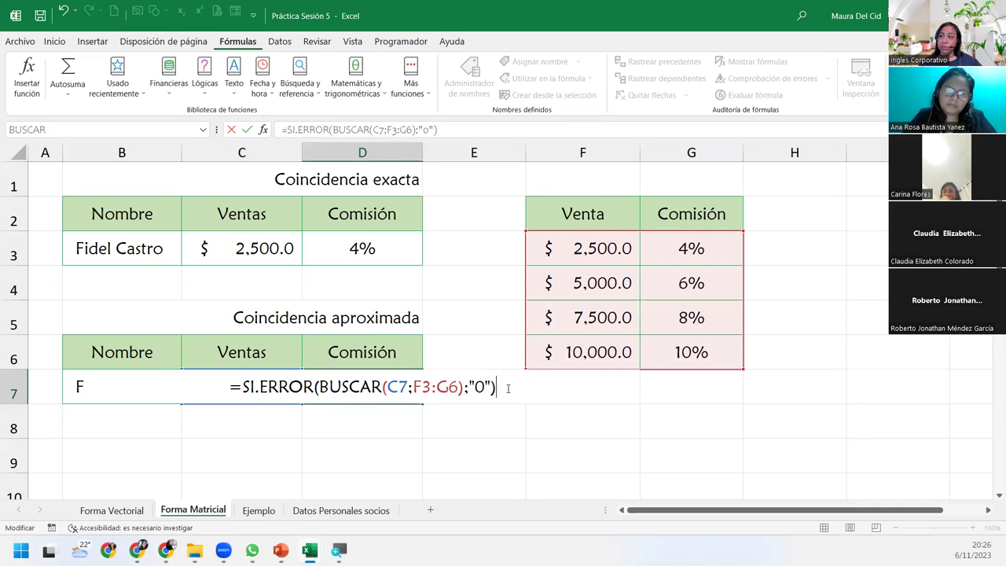
{"action": "key", "text": "Return"}
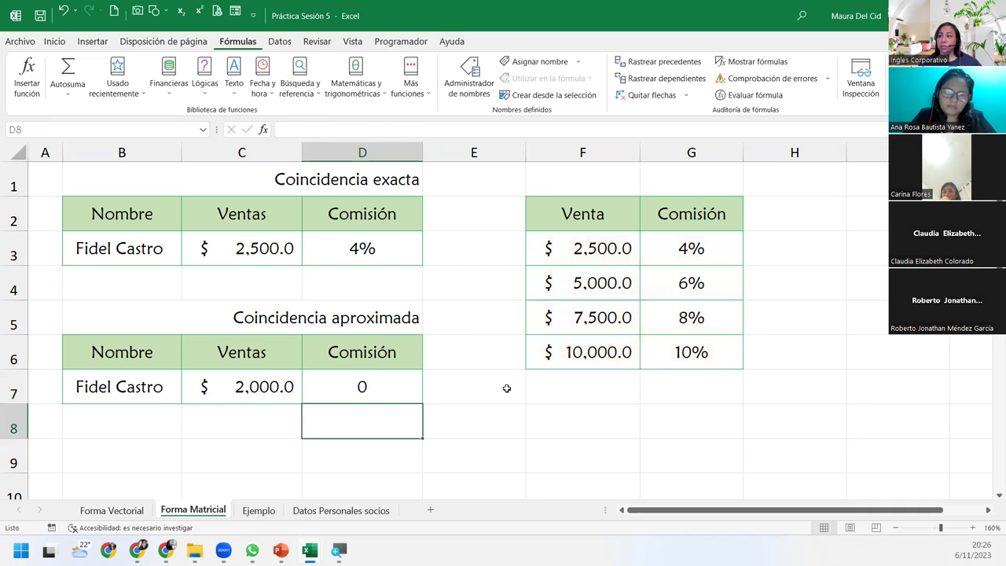
Step: Test the D7 commission by entering sales of 2,500 and then 4,599 in C7
{"action": "left_click", "coordinate": [387, 380]}
{"action": "left_click", "coordinate": [148, 399]}
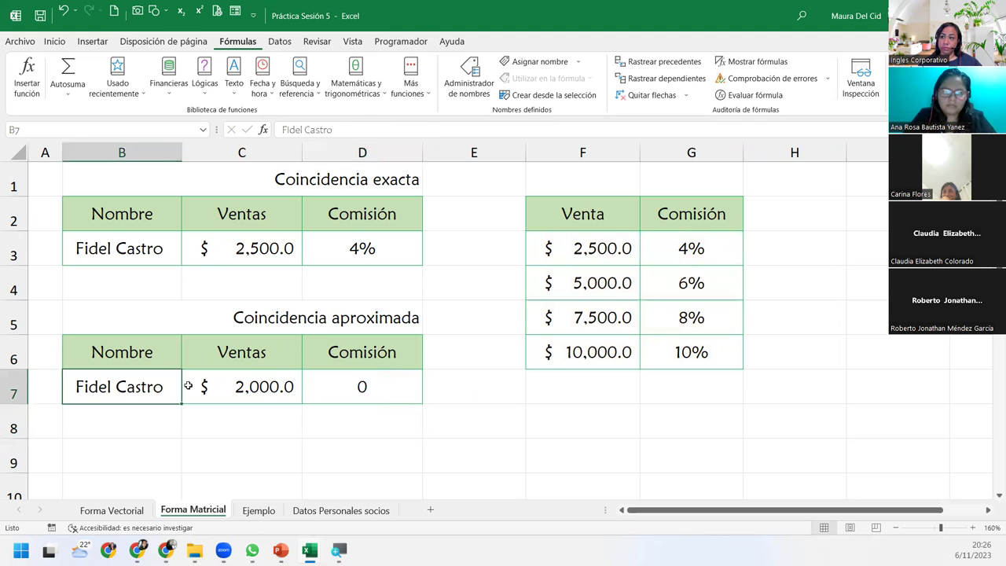
{"action": "left_click", "coordinate": [192, 386]}
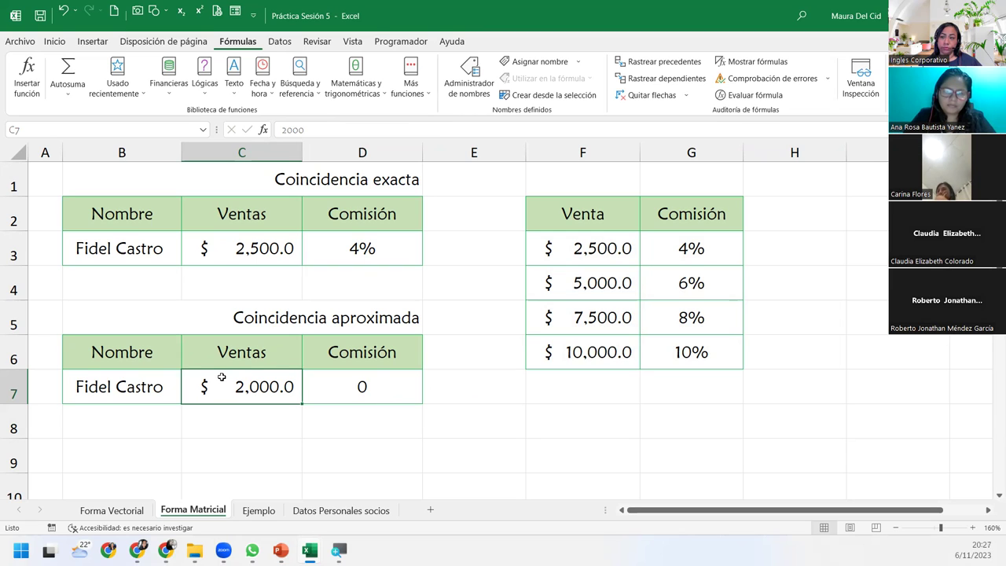
{"action": "type", "text": "2,500"}
{"action": "key", "text": "Return"}
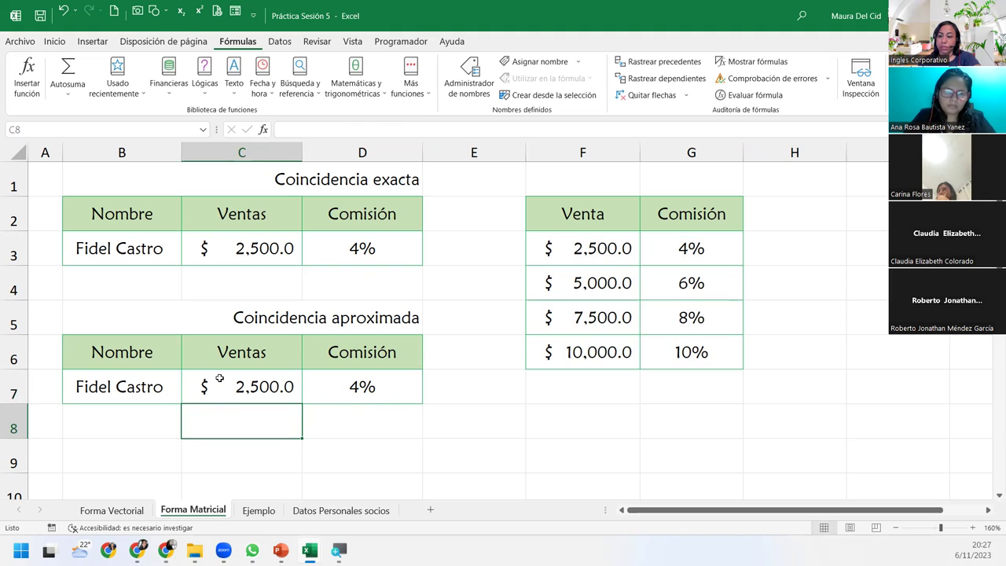
{"action": "left_click", "coordinate": [220, 379]}
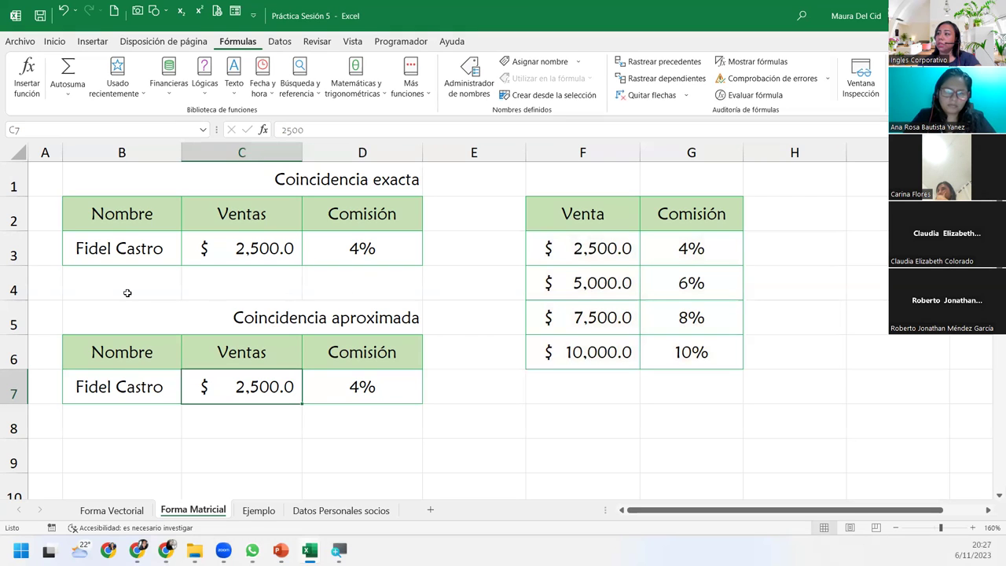
{"action": "type", "text": "4,5"}
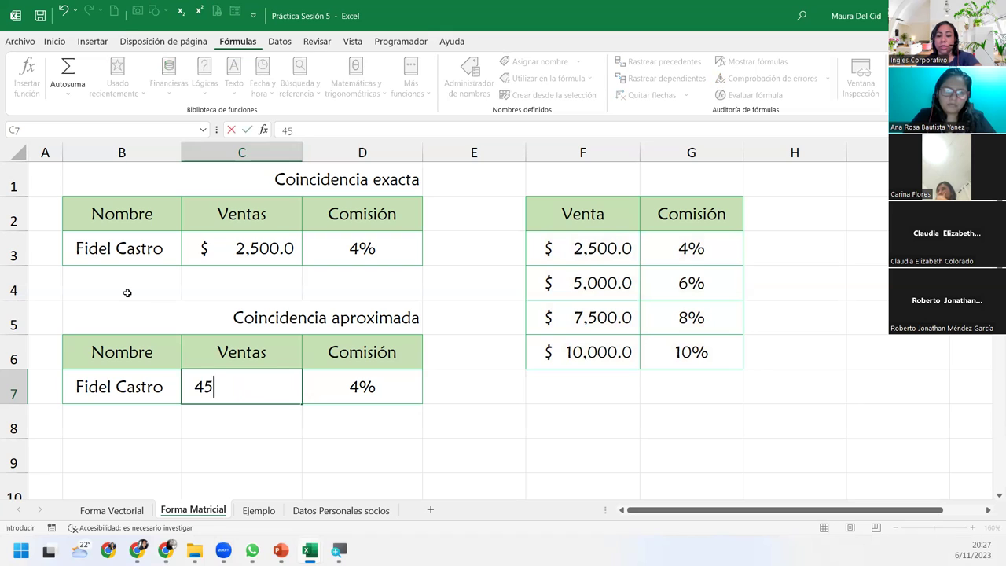
{"action": "type", "text": "99"}
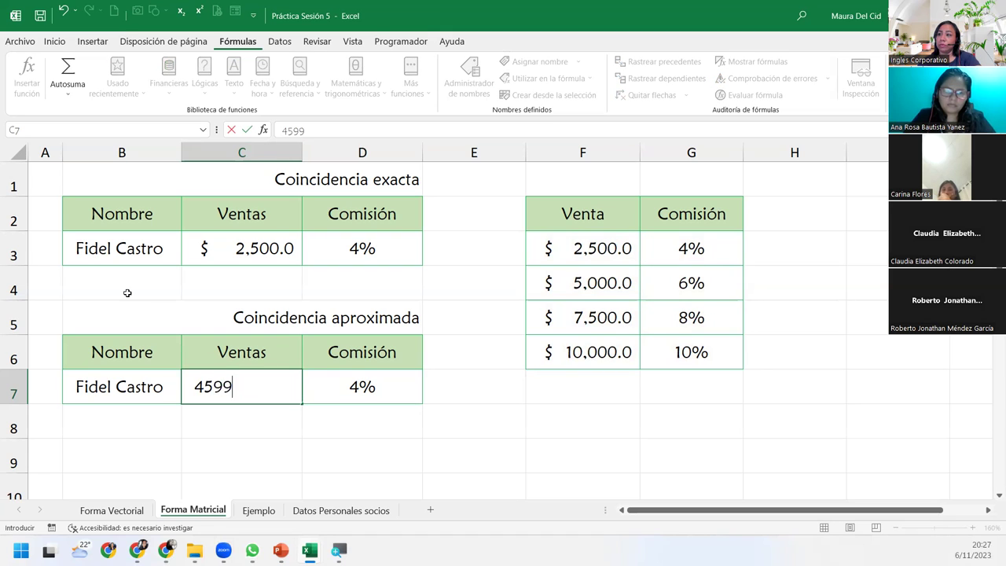
{"action": "key", "text": "Return"}
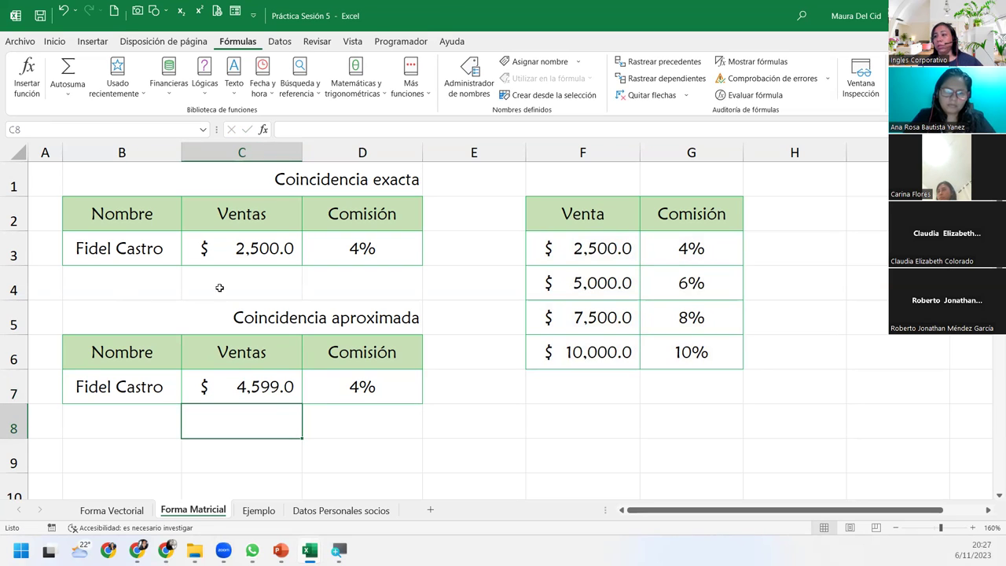
Step: Enter 4999 as the C7 sale and confirm D7 returns a 4% commission
{"action": "left_click", "coordinate": [233, 366]}
{"action": "mouse_move", "coordinate": [280, 549]}
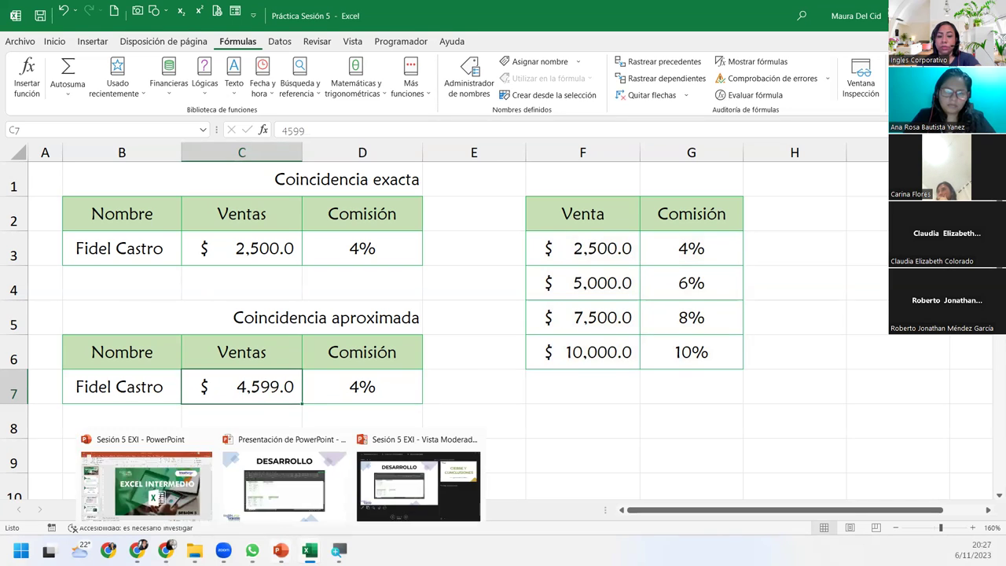
{"action": "type", "text": "4999"}
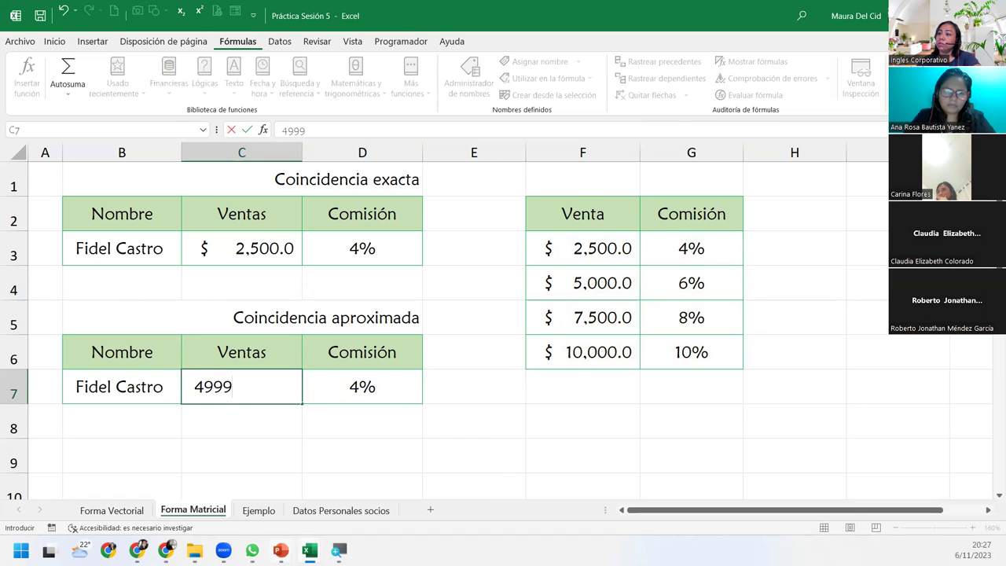
{"action": "key", "text": "Return"}
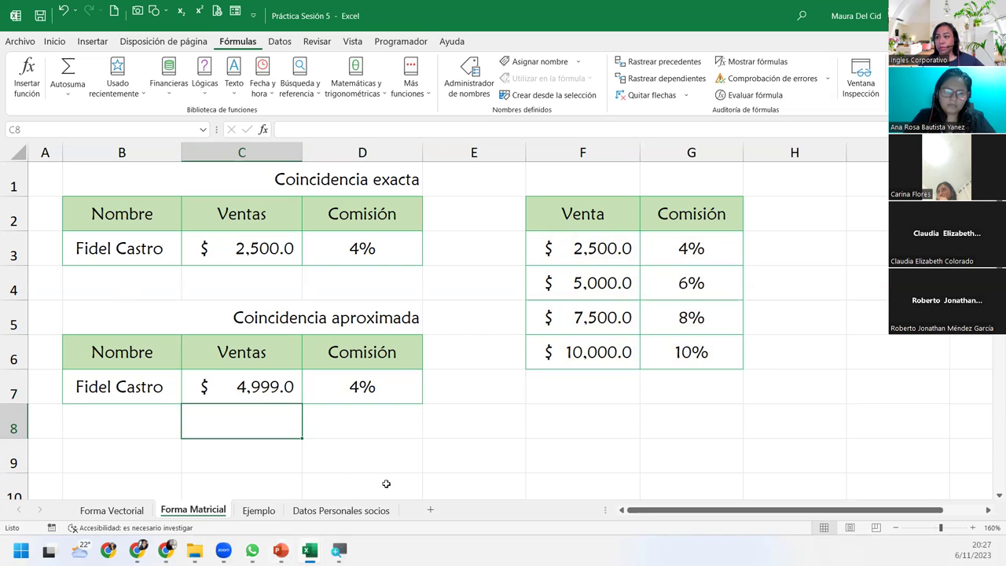
{"action": "left_click", "coordinate": [262, 386]}
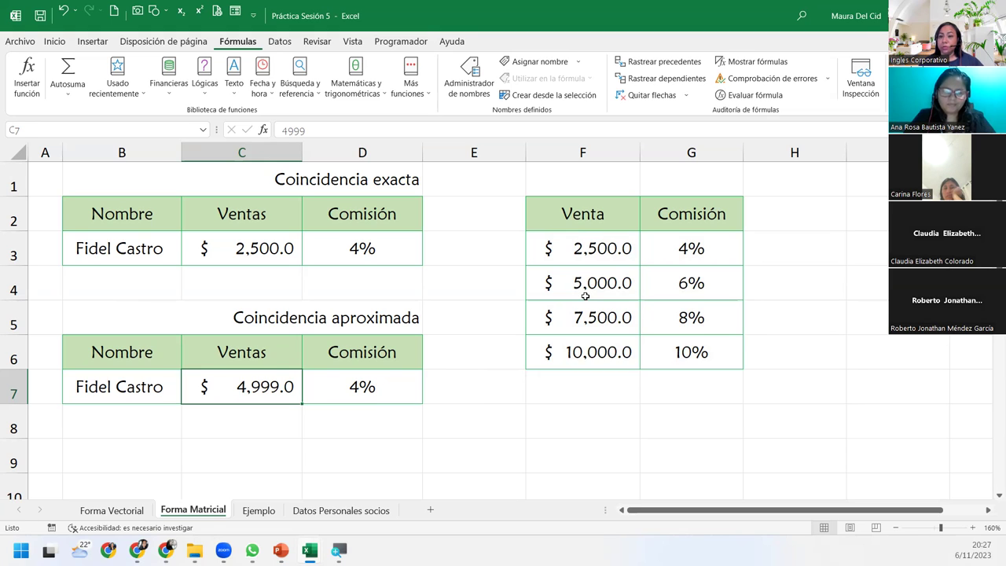
{"action": "left_click", "coordinate": [358, 393]}
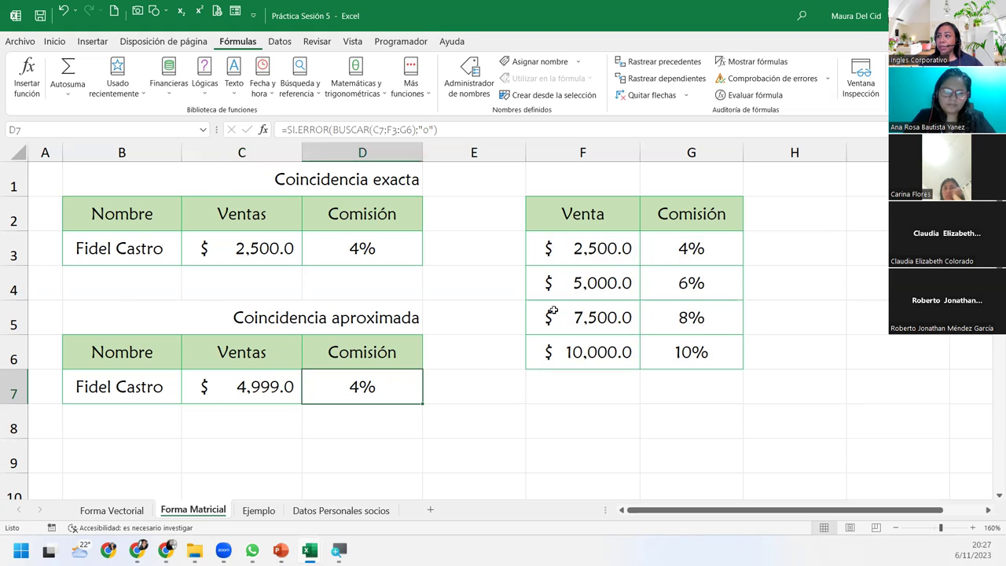
Step: After noting the 6% rate, change the C7 sale to 2499.99
{"action": "left_click", "coordinate": [665, 278]}
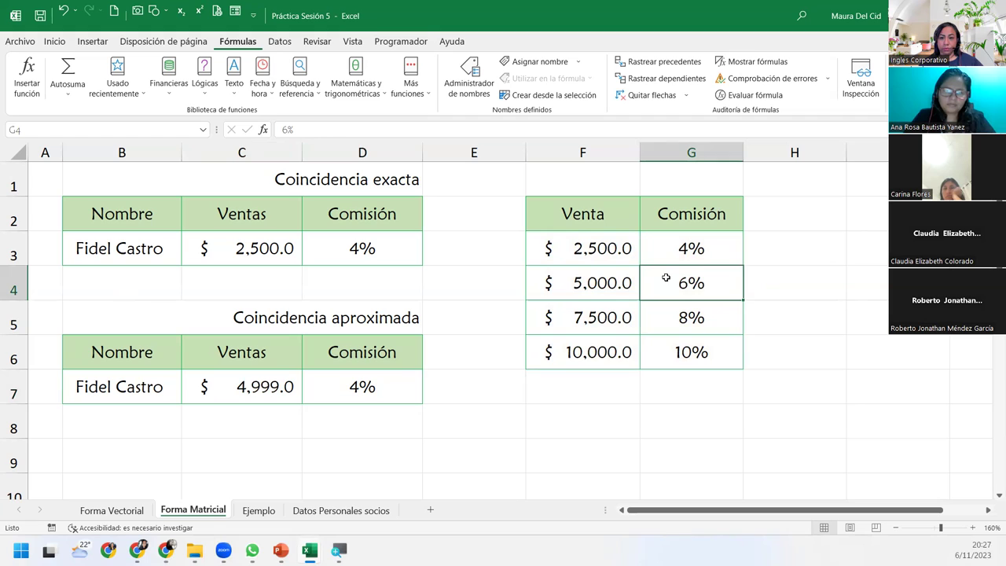
{"action": "left_click", "coordinate": [265, 385]}
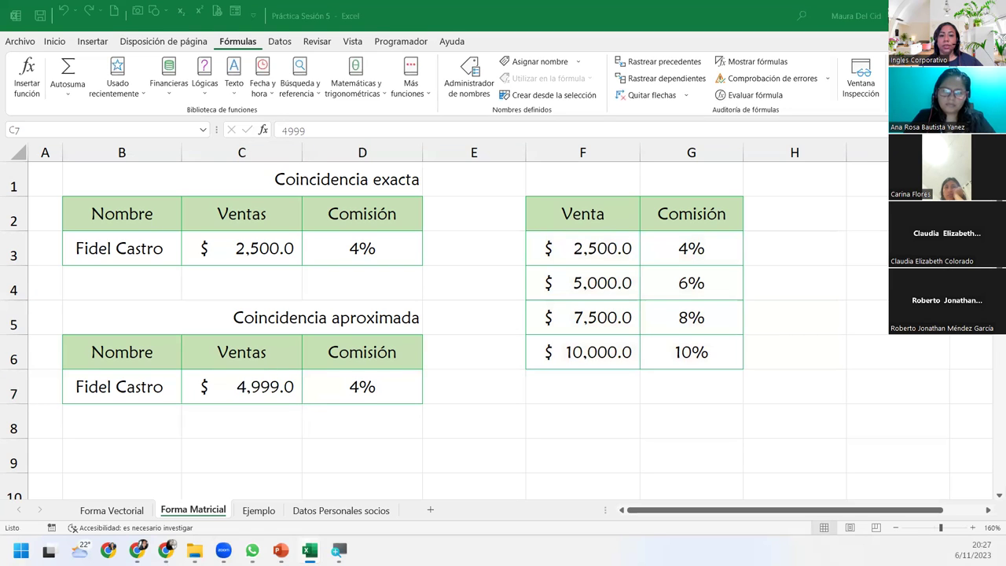
{"action": "left_click", "coordinate": [258, 383]}
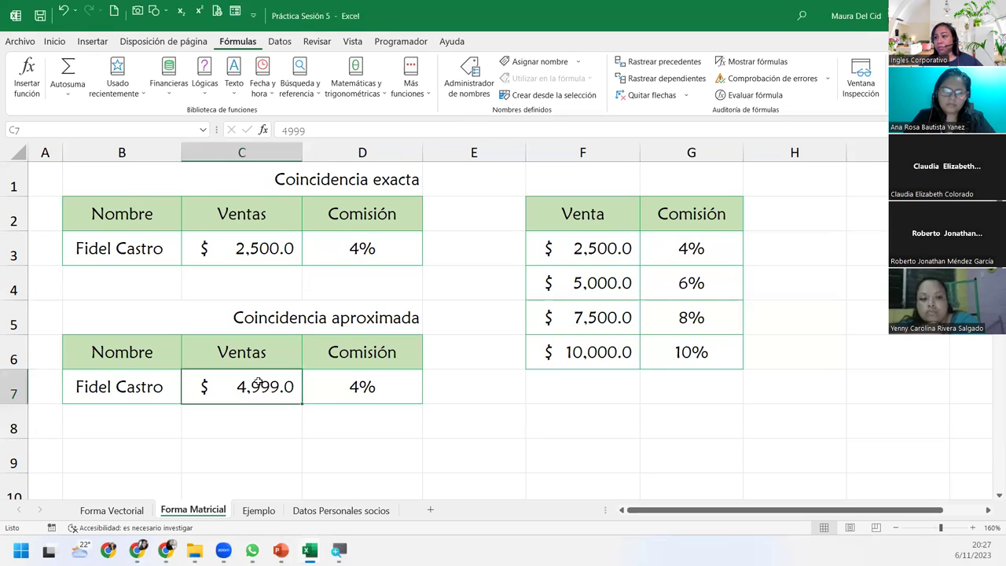
{"action": "mouse_move", "coordinate": [309, 549]}
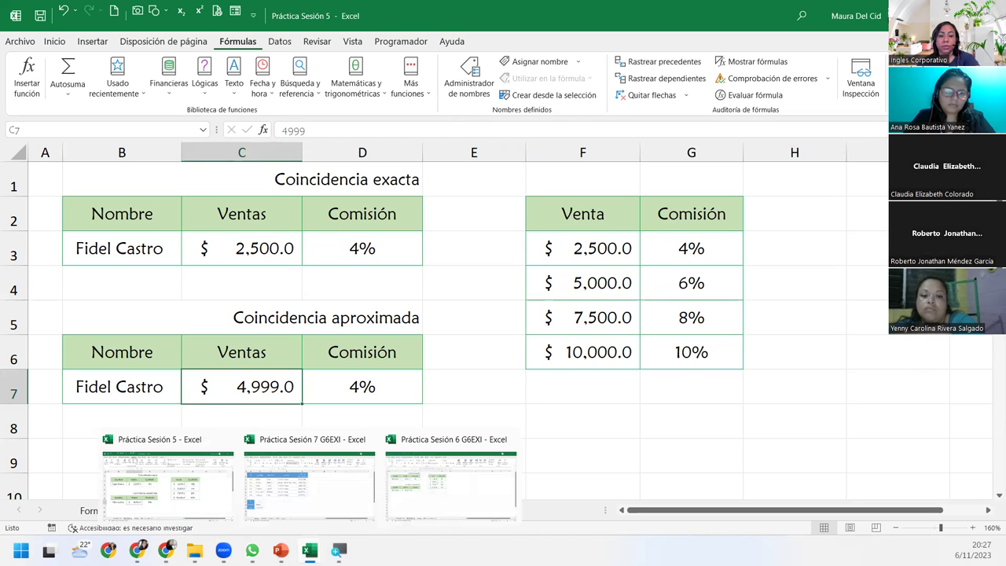
{"action": "type", "text": "2499.99"}
{"action": "key", "text": "Return"}
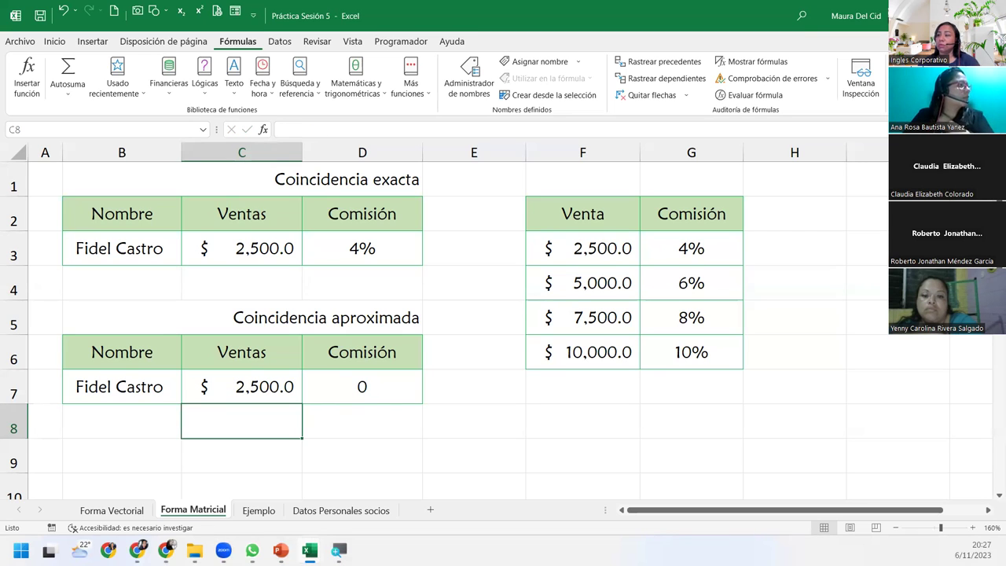
Step: Compare C7's stored 2499.99 with D7's SI.ERROR formula, which now returns 0
{"action": "left_click", "coordinate": [289, 375]}
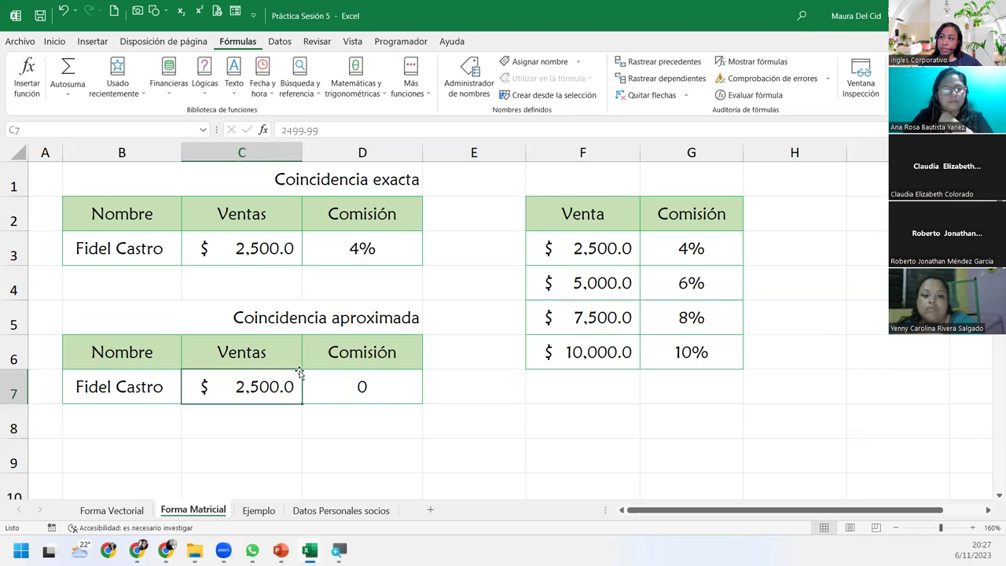
{"action": "left_click", "coordinate": [386, 380]}
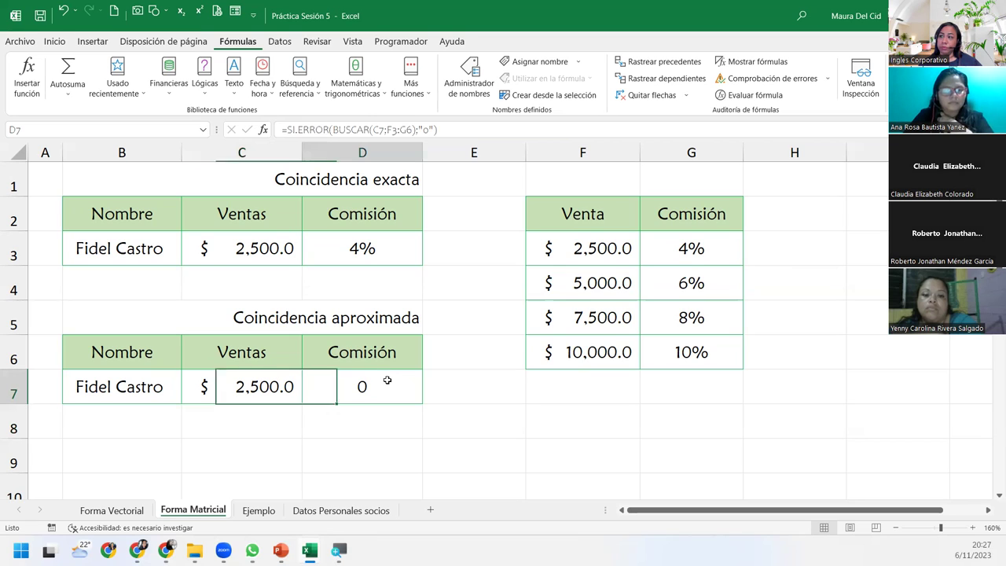
{"action": "left_click", "coordinate": [262, 383]}
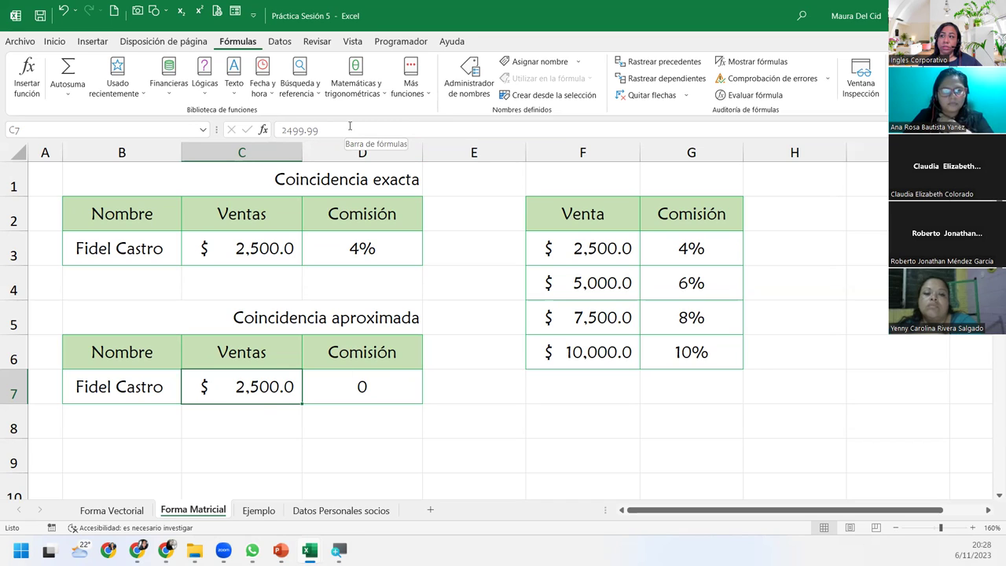
{"action": "left_click", "coordinate": [372, 389]}
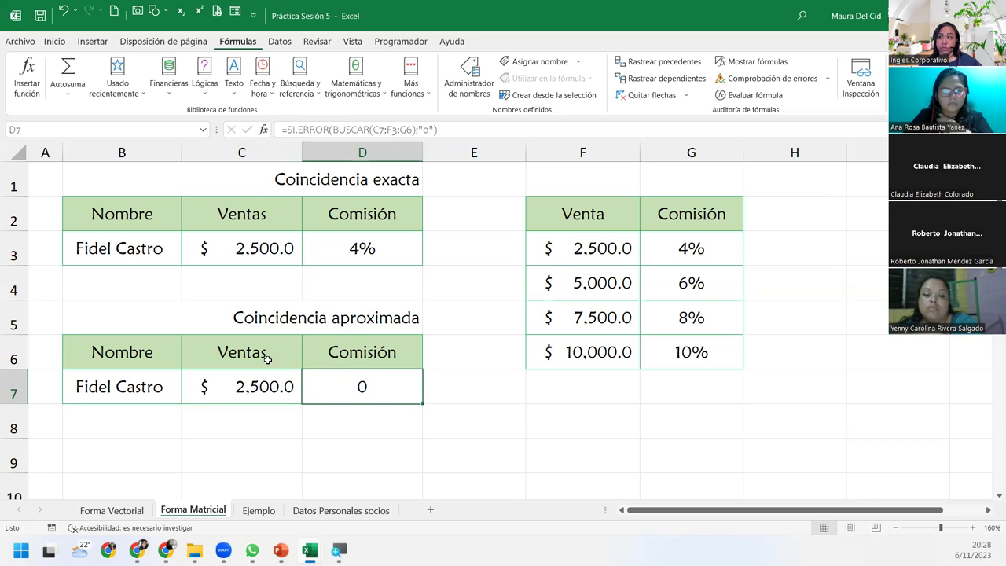
{"action": "left_click", "coordinate": [233, 389]}
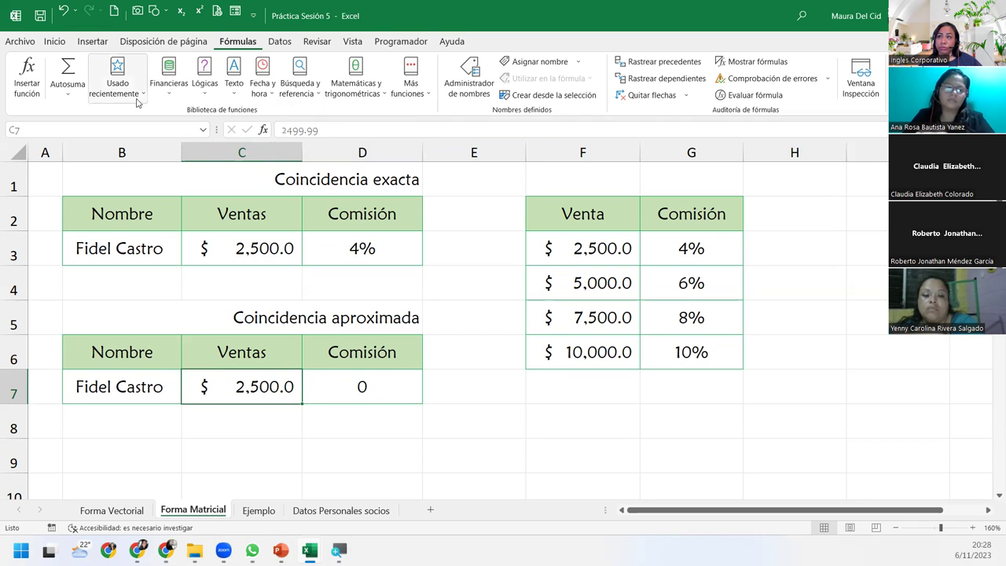
Step: Display the C7 sale with two decimals as 2,499.99, then go to the Ejemplo sheet
{"action": "left_click", "coordinate": [57, 44]}
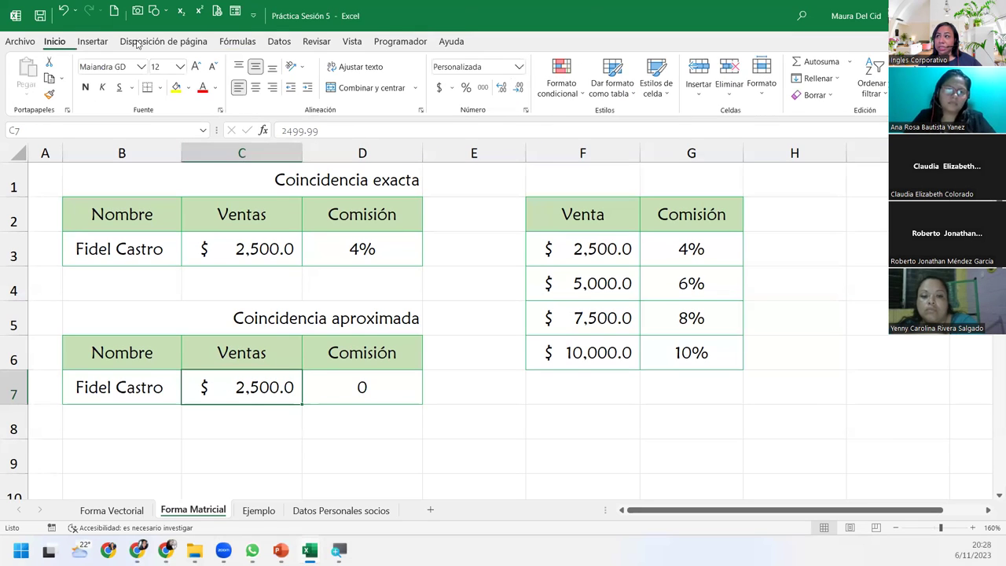
{"action": "left_click", "coordinate": [501, 88]}
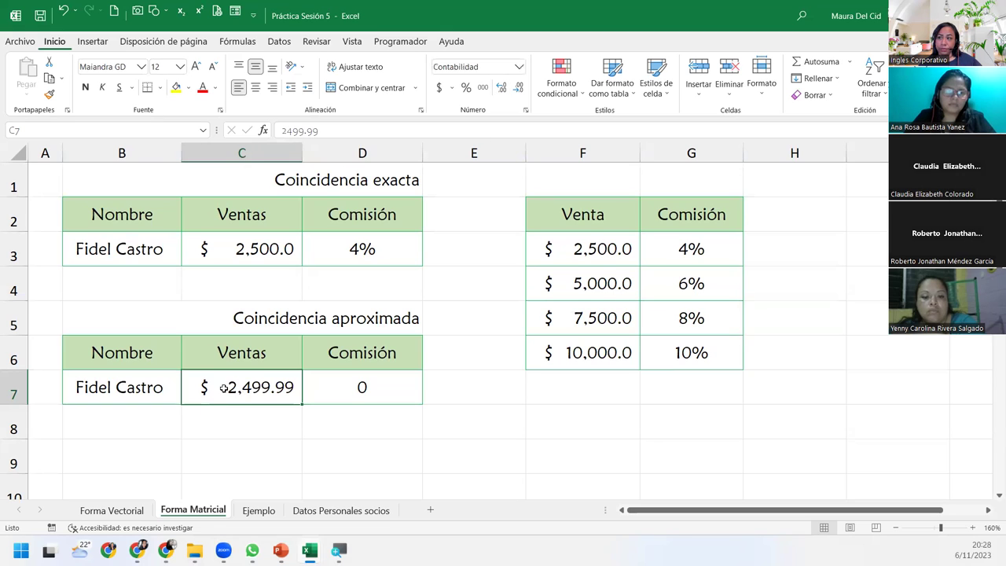
{"action": "left_click", "coordinate": [389, 385]}
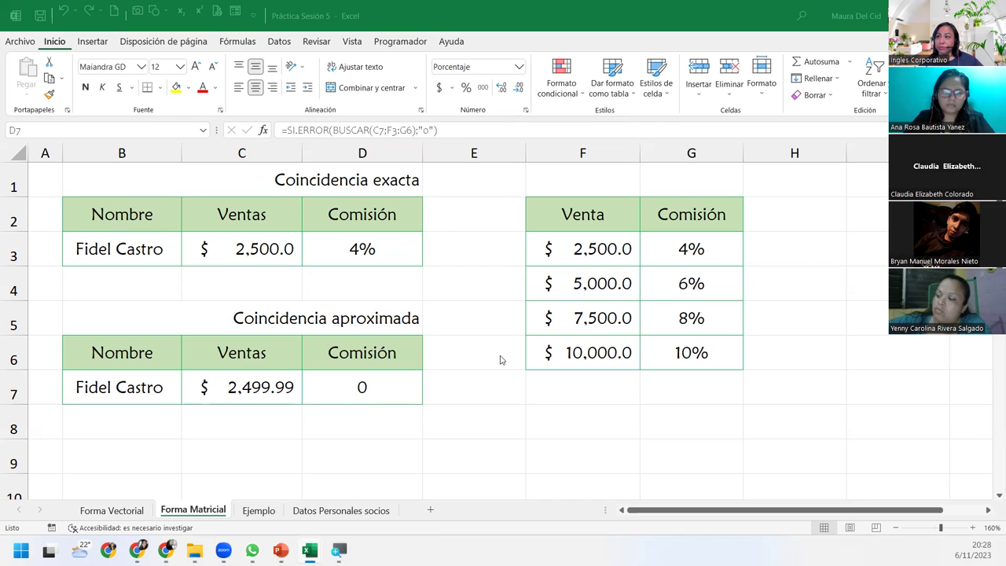
{"action": "left_click", "coordinate": [253, 511]}
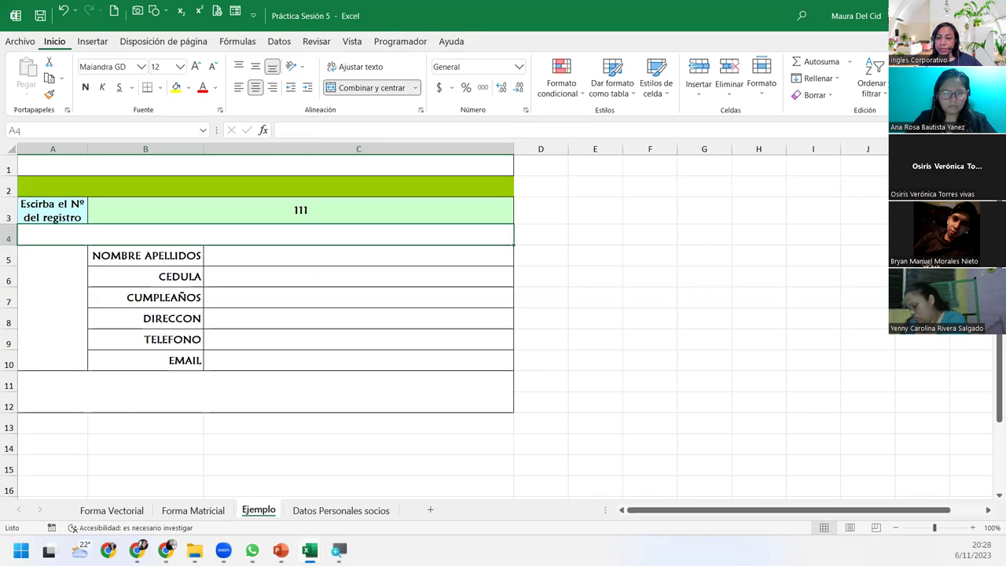
Step: On Forma Matricial, re-confirm D7's formula and verify it returns 0 for $2,499.99
{"action": "left_click", "coordinate": [200, 509]}
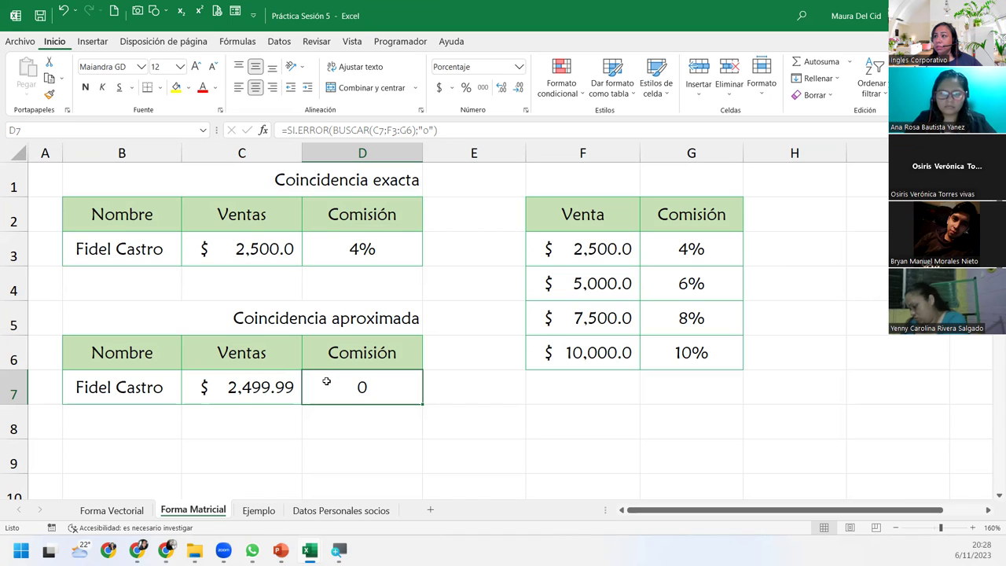
{"action": "double_click", "coordinate": [326, 381]}
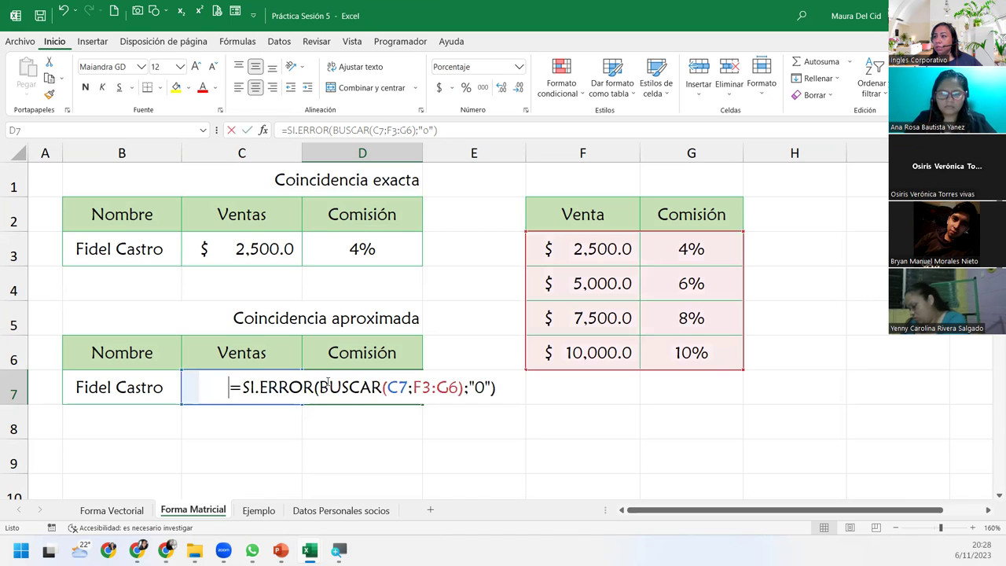
{"action": "left_click", "coordinate": [495, 384]}
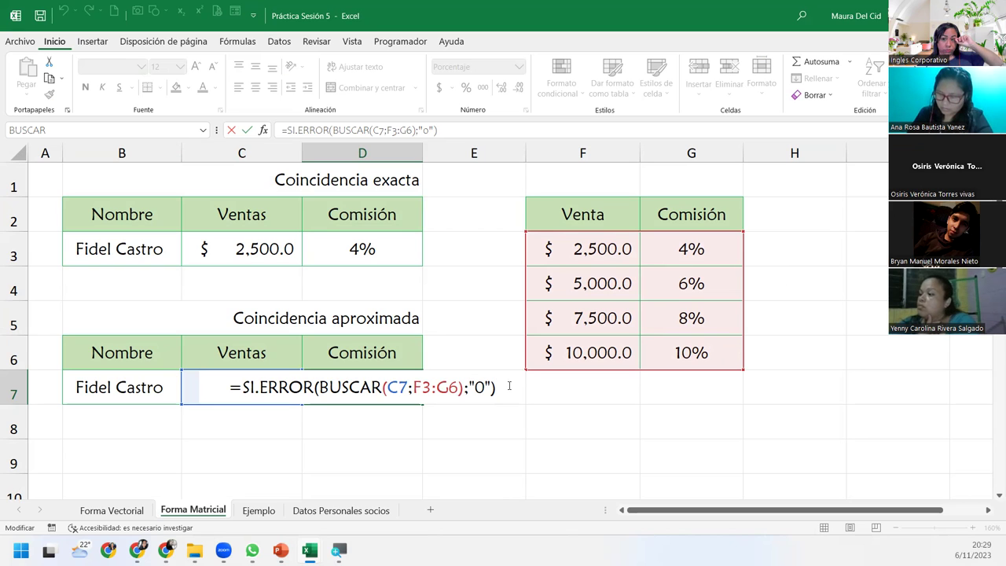
{"action": "key", "text": "Return"}
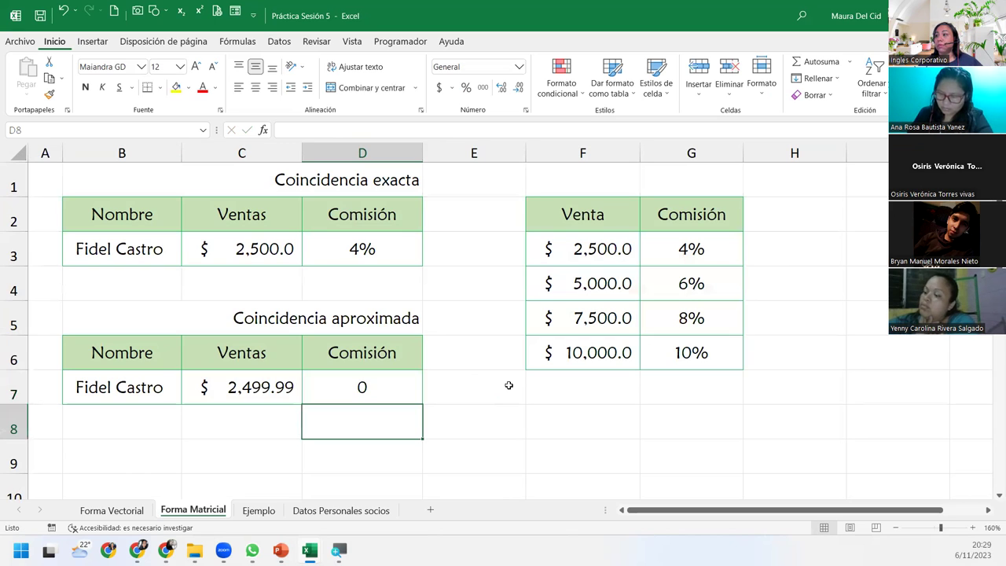
{"action": "left_click", "coordinate": [269, 387]}
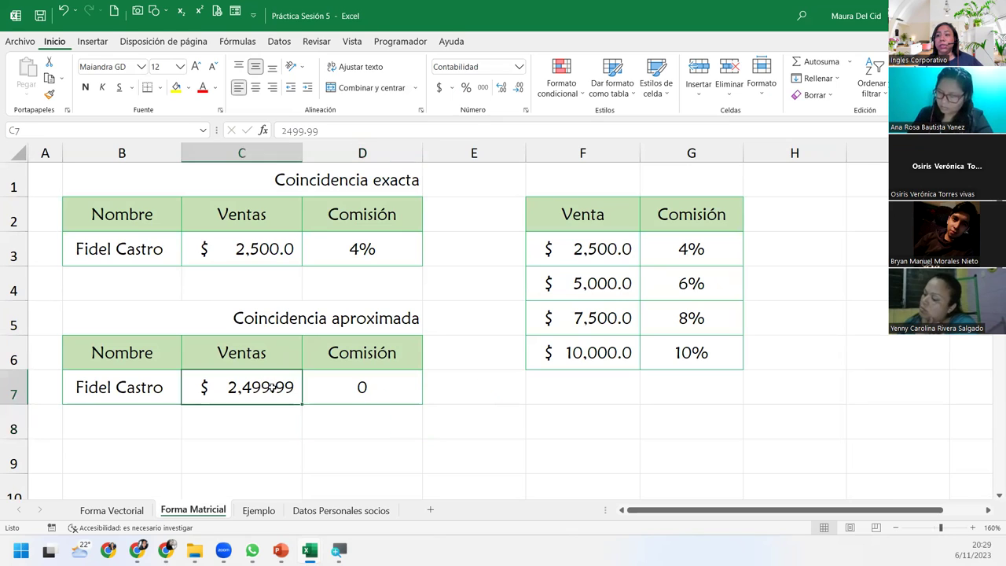
{"action": "left_click", "coordinate": [354, 376]}
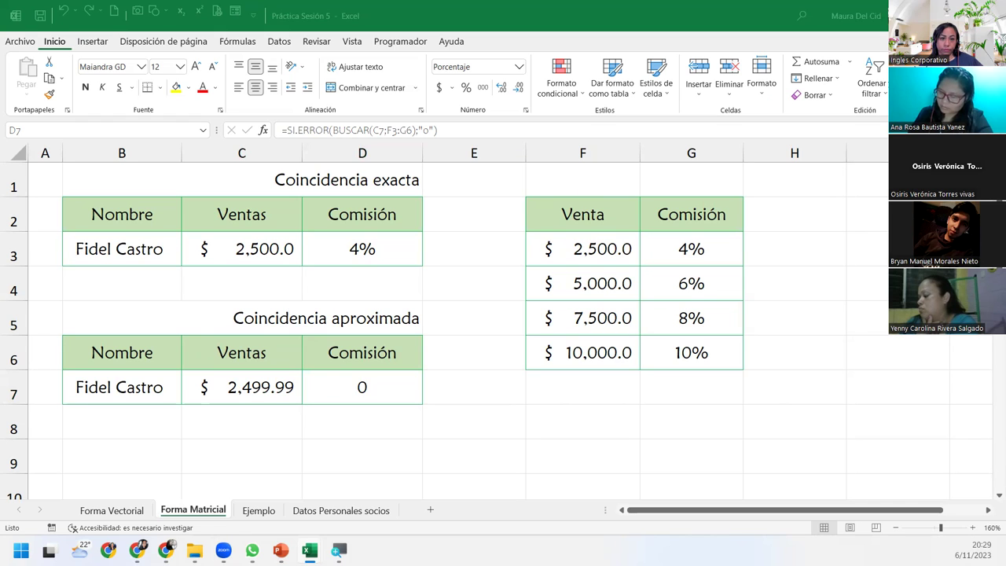
{"action": "left_click", "coordinate": [396, 389]}
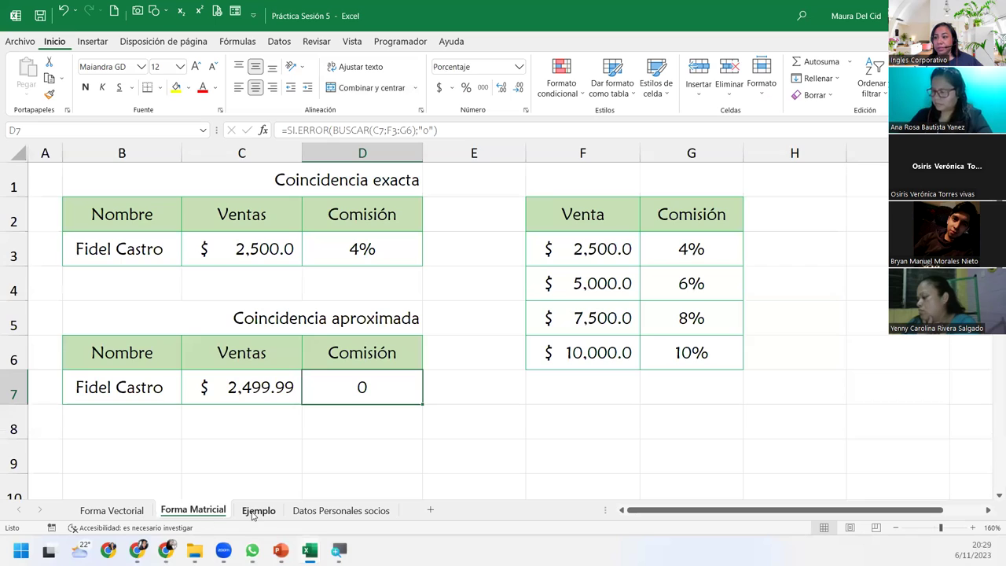
Step: Glance at the Datos Personales socios table, starting at registro 100, then return to Ejemplo
{"action": "left_click", "coordinate": [253, 512]}
{"action": "left_click", "coordinate": [281, 253]}
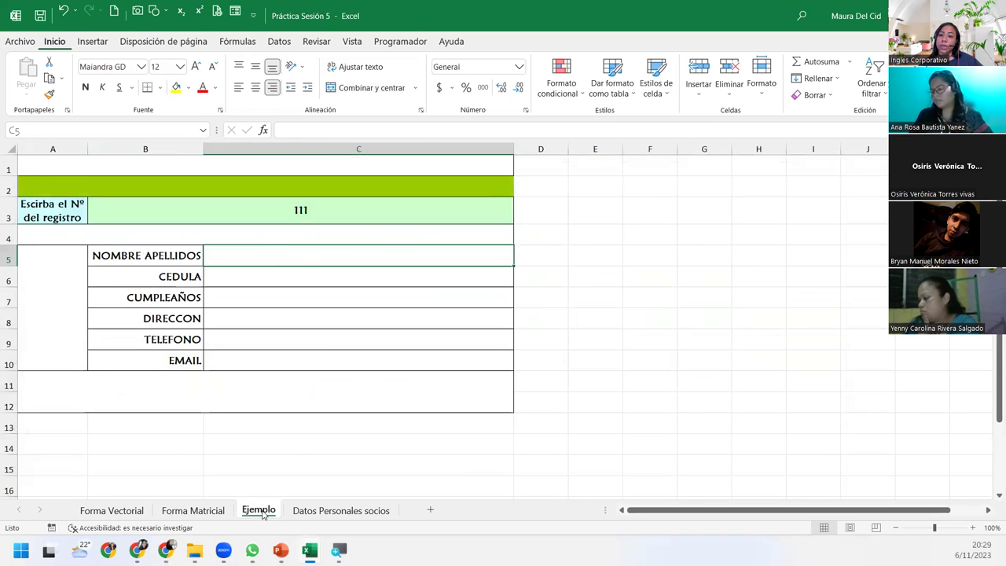
{"action": "left_click", "coordinate": [343, 512]}
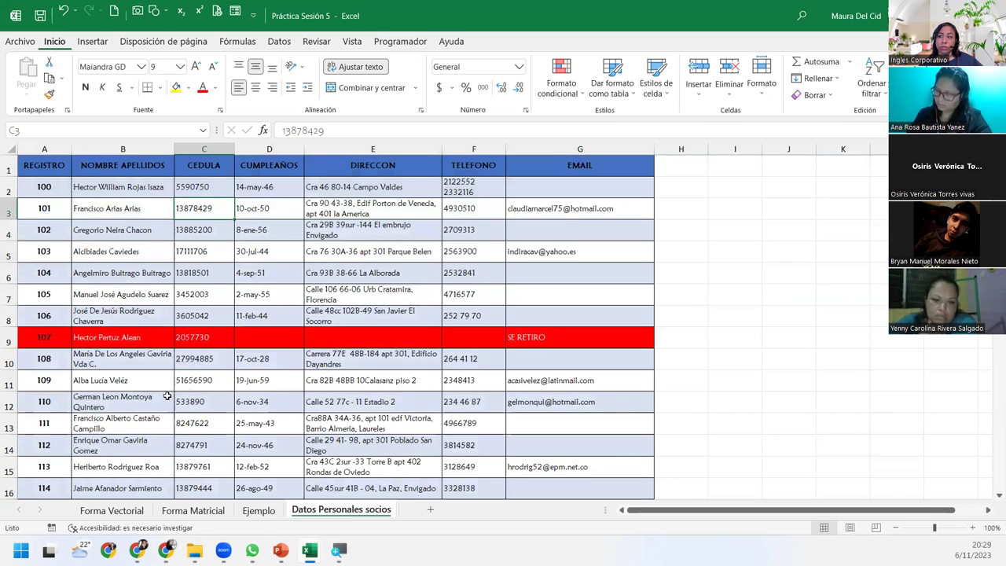
{"action": "left_click", "coordinate": [55, 184]}
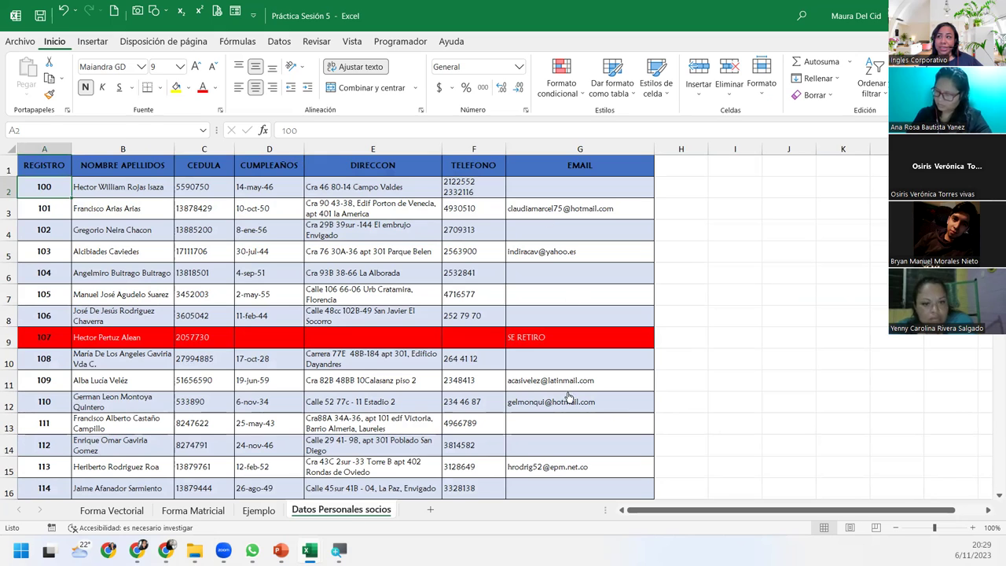
{"action": "left_click", "coordinate": [253, 510]}
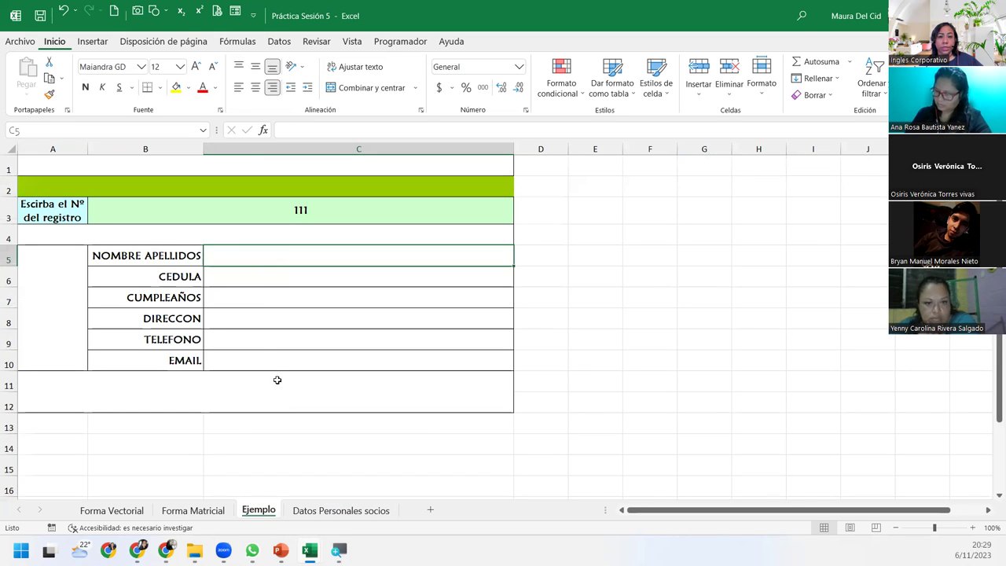
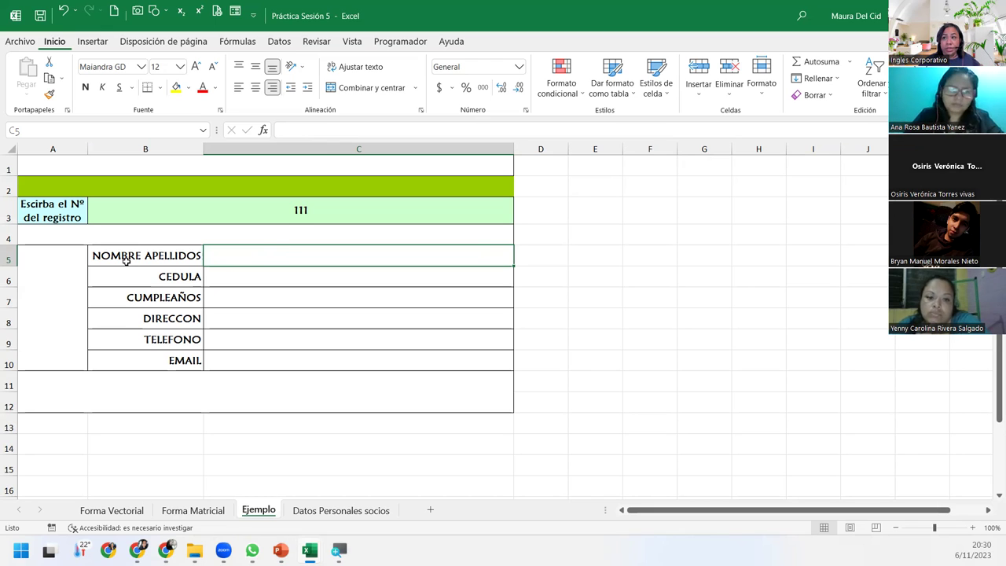
Step: Review the REGISTRO and NOMBRE APELLIDOS columns on the Datos Personales socios sheet
{"action": "left_click", "coordinate": [326, 512]}
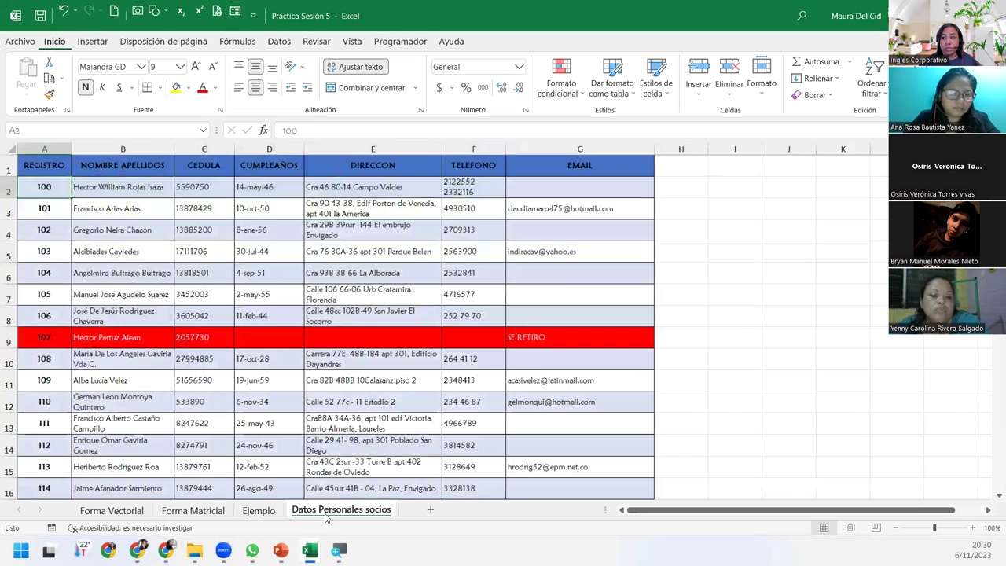
{"action": "left_click", "coordinate": [98, 147]}
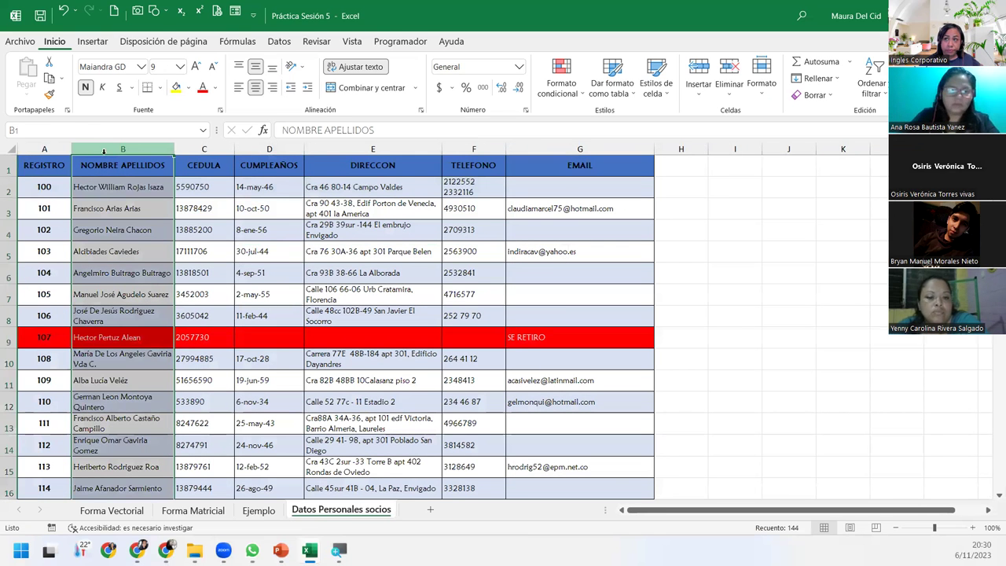
{"action": "left_click", "coordinate": [126, 188]}
{"action": "left_click", "coordinate": [34, 173]}
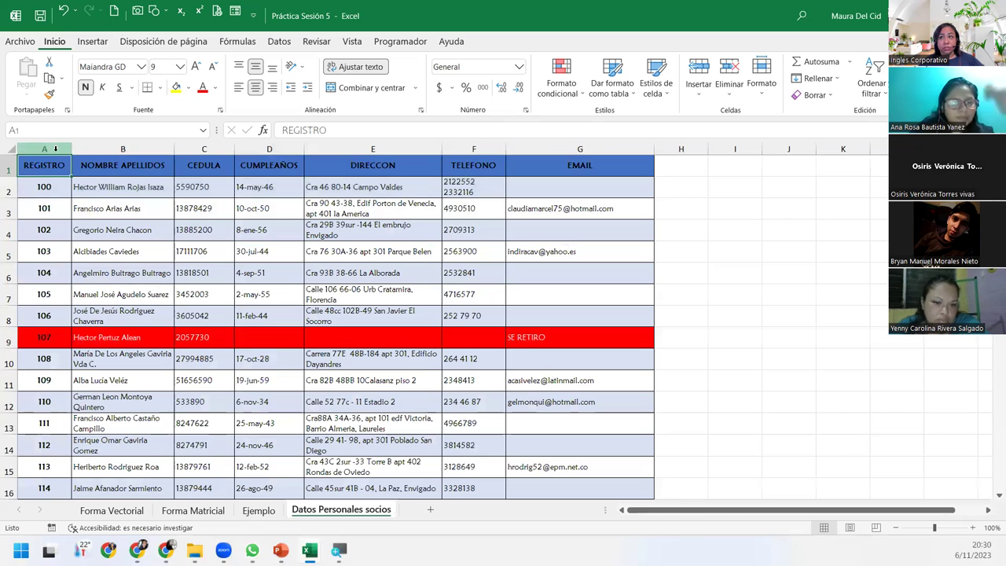
{"action": "left_click", "coordinate": [55, 149]}
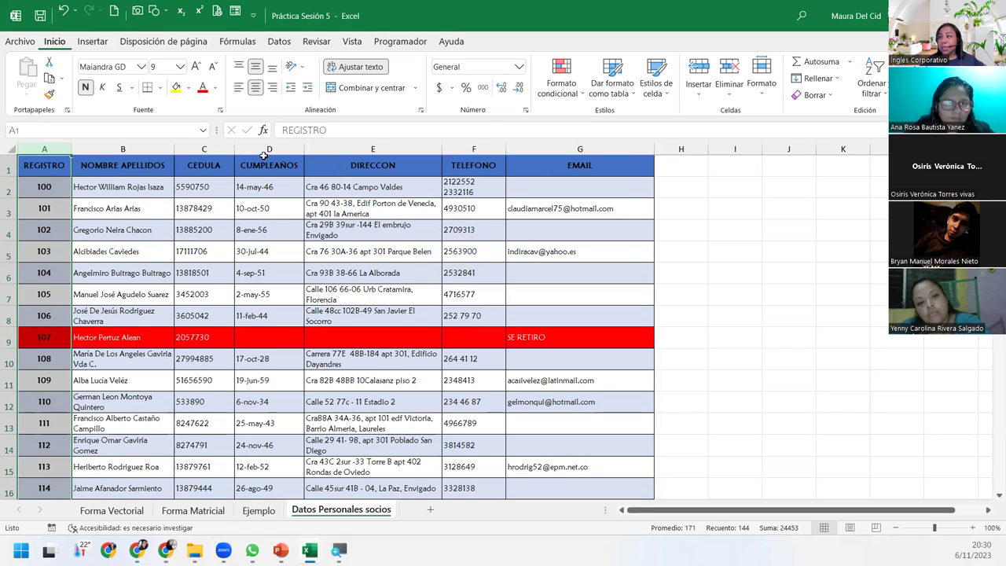
{"action": "left_click", "coordinate": [104, 147]}
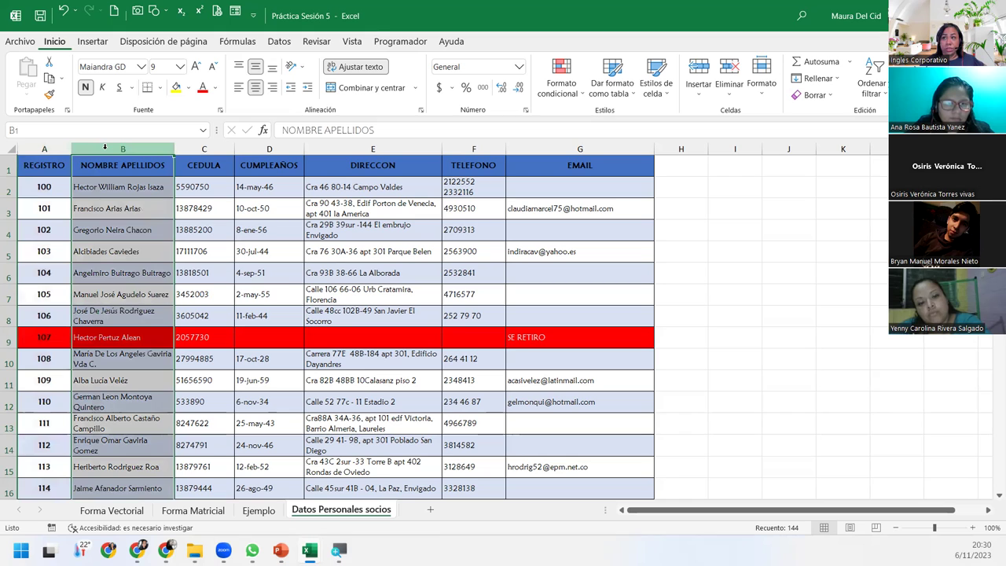
{"action": "left_click", "coordinate": [32, 149]}
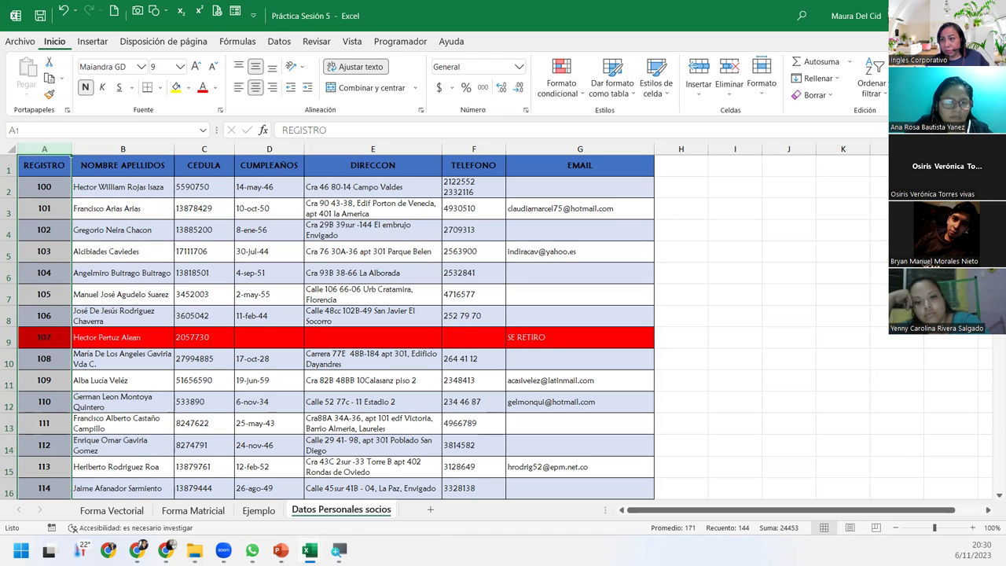
Step: Select first record 100 in A2 and browse through the member records
{"action": "left_click", "coordinate": [57, 193]}
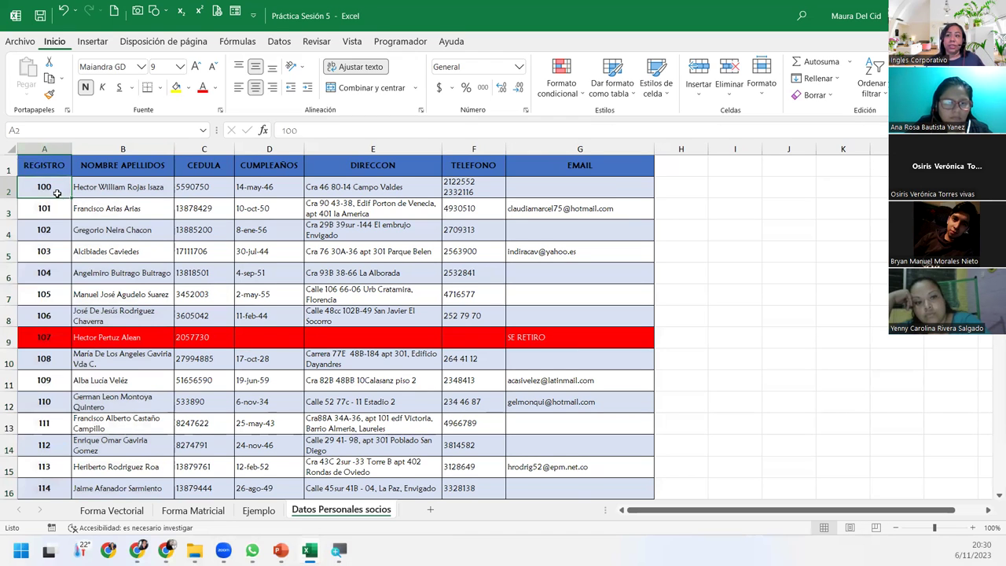
{"action": "scroll", "coordinate": [57, 193], "scroll_direction": "down", "scroll_amount": 2}
{"action": "scroll", "coordinate": [57, 193], "scroll_direction": "down", "scroll_amount": 5}
{"action": "scroll", "coordinate": [57, 193], "scroll_direction": "down", "scroll_amount": 6}
{"action": "scroll", "coordinate": [57, 193], "scroll_direction": "down", "scroll_amount": 7}
{"action": "scroll", "coordinate": [58, 193], "scroll_direction": "down", "scroll_amount": 7}
{"action": "scroll", "coordinate": [57, 193], "scroll_direction": "down", "scroll_amount": 14}
{"action": "scroll", "coordinate": [57, 193], "scroll_direction": "down", "scroll_amount": 7}
{"action": "scroll", "coordinate": [58, 193], "scroll_direction": "up", "scroll_amount": 4}
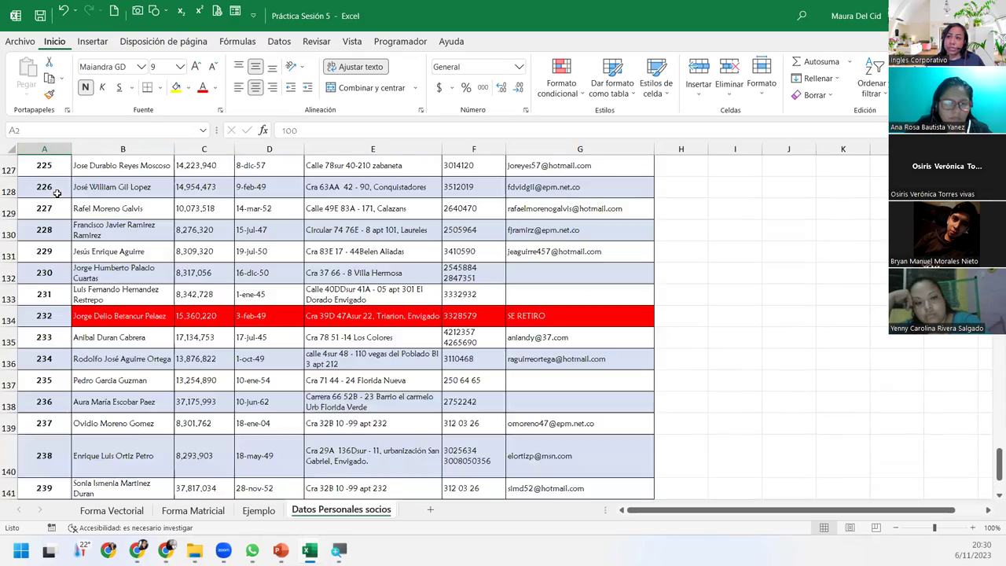
{"action": "scroll", "coordinate": [57, 193], "scroll_direction": "up", "scroll_amount": 7}
{"action": "scroll", "coordinate": [58, 193], "scroll_direction": "up", "scroll_amount": 16}
{"action": "scroll", "coordinate": [57, 194], "scroll_direction": "up", "scroll_amount": 12}
{"action": "scroll", "coordinate": [57, 193], "scroll_direction": "up", "scroll_amount": 8}
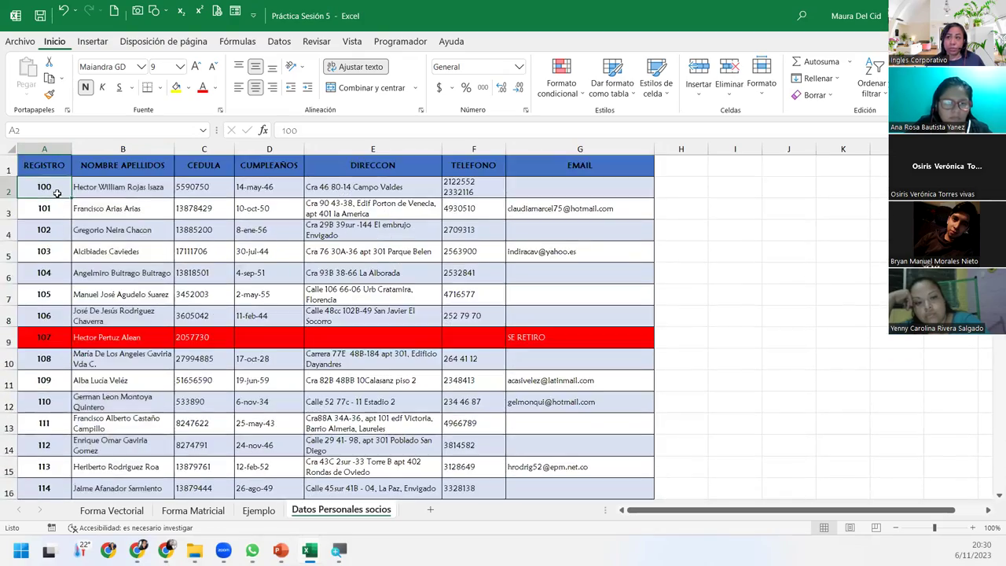
Step: Return to the Ejemplo form and select the name field C5
{"action": "left_click", "coordinate": [259, 511]}
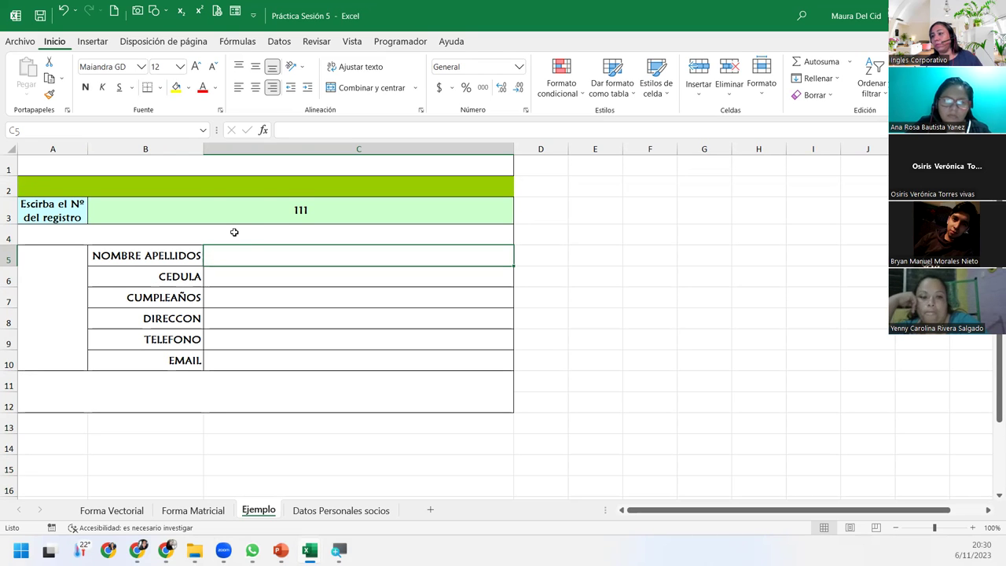
{"action": "left_click", "coordinate": [346, 512]}
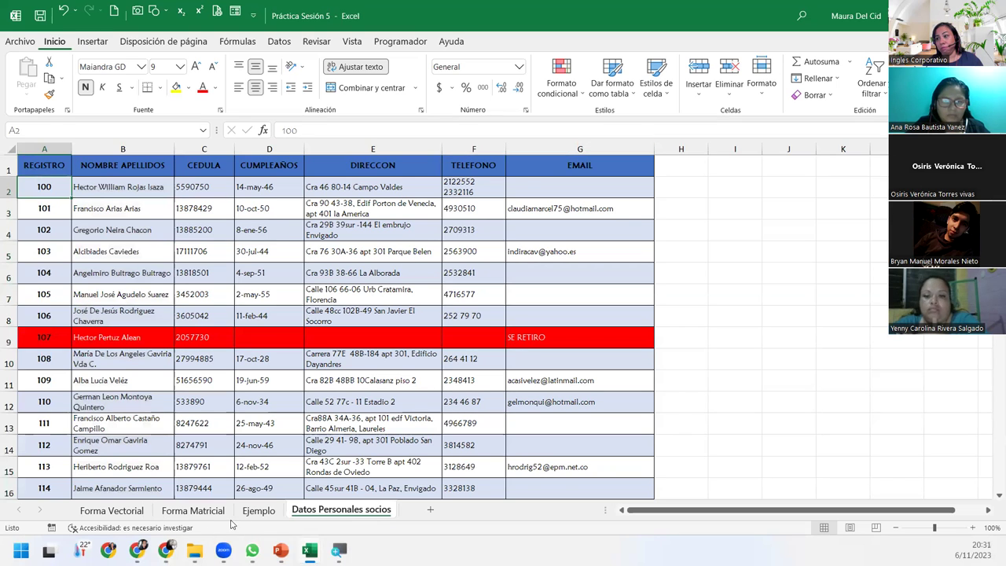
{"action": "left_click", "coordinate": [259, 510]}
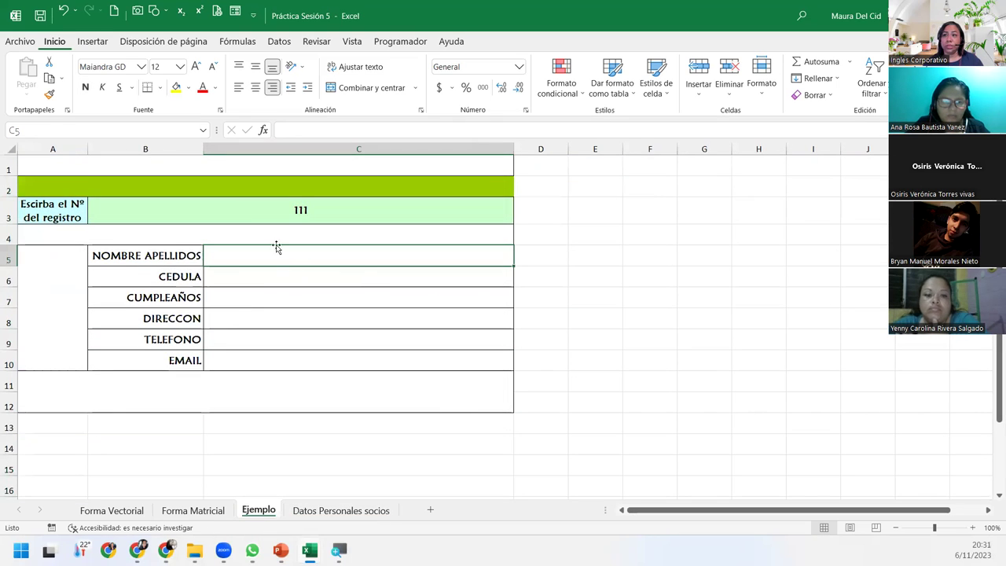
{"action": "left_click", "coordinate": [244, 214]}
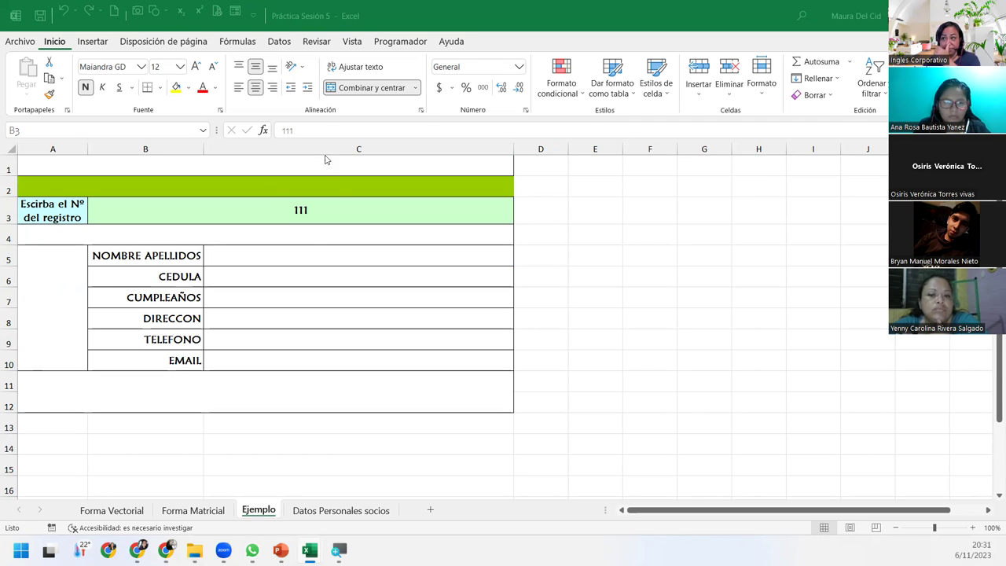
{"action": "left_click", "coordinate": [293, 250]}
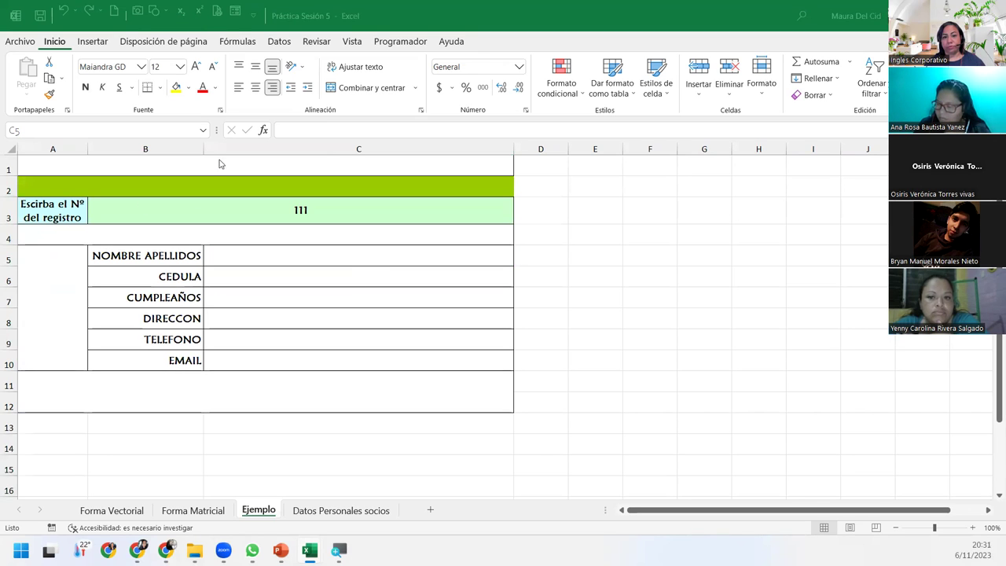
{"action": "left_click", "coordinate": [243, 258]}
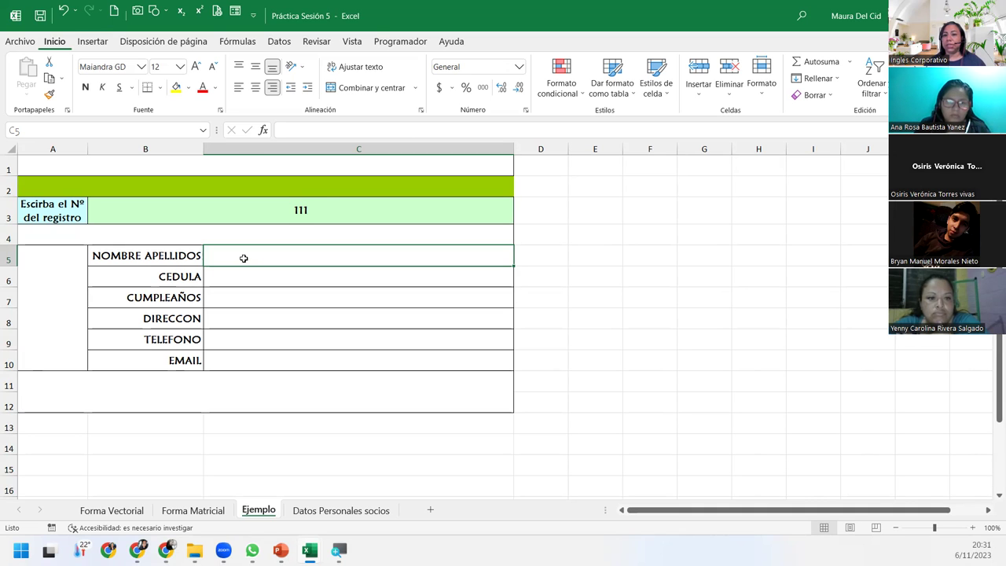
Step: Insert BUSCAR from the Búsqueda y referencia functions into C5
{"action": "left_click", "coordinate": [238, 41]}
{"action": "left_click", "coordinate": [299, 82]}
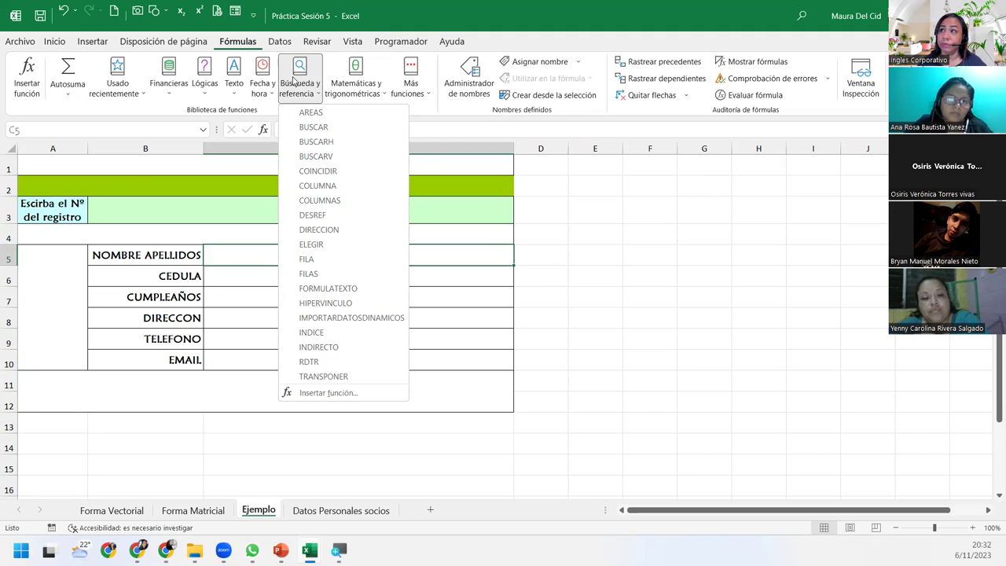
{"action": "left_click", "coordinate": [325, 128]}
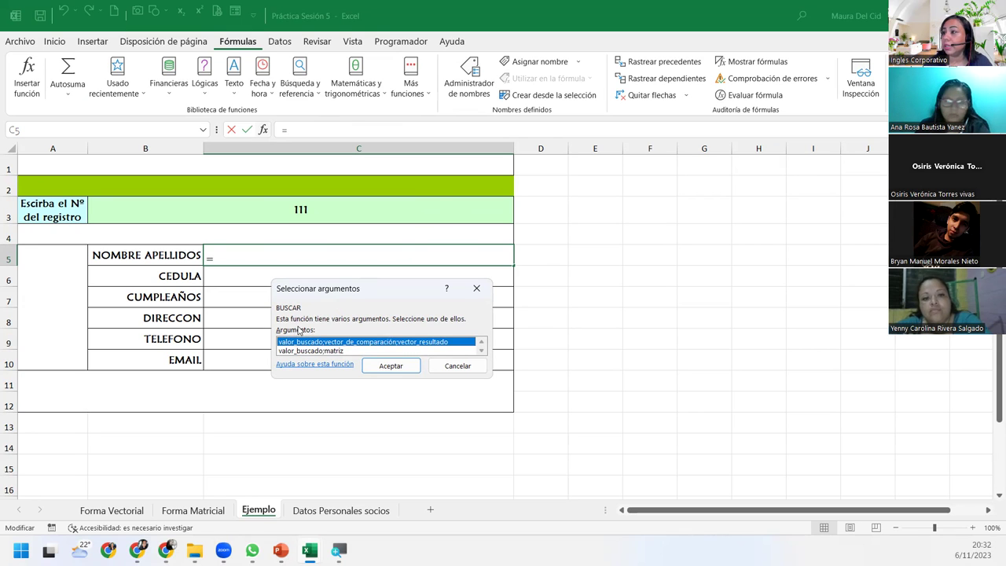
Step: Choose BUSCAR's vector form and set Valor_buscado to B3, record 111
{"action": "left_click", "coordinate": [393, 366]}
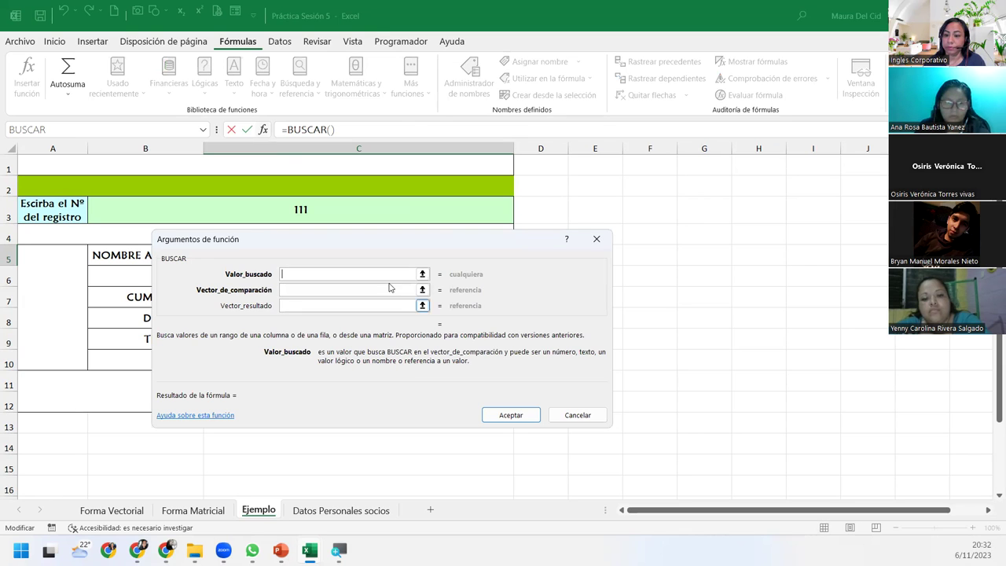
{"action": "left_click_drag", "start_coordinate": [328, 242], "coordinate": [368, 326]}
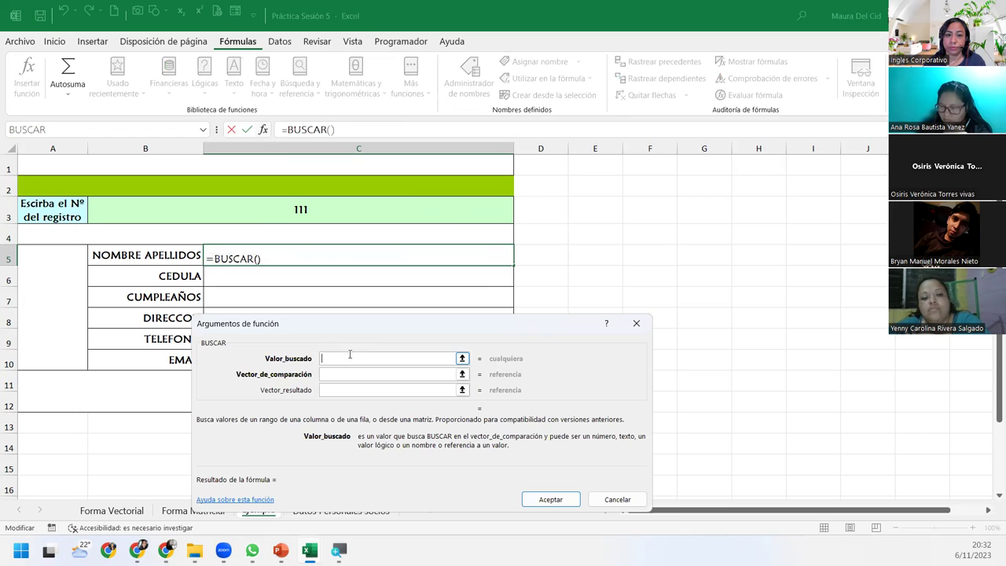
{"action": "left_click", "coordinate": [319, 216]}
{"action": "left_click", "coordinate": [356, 376]}
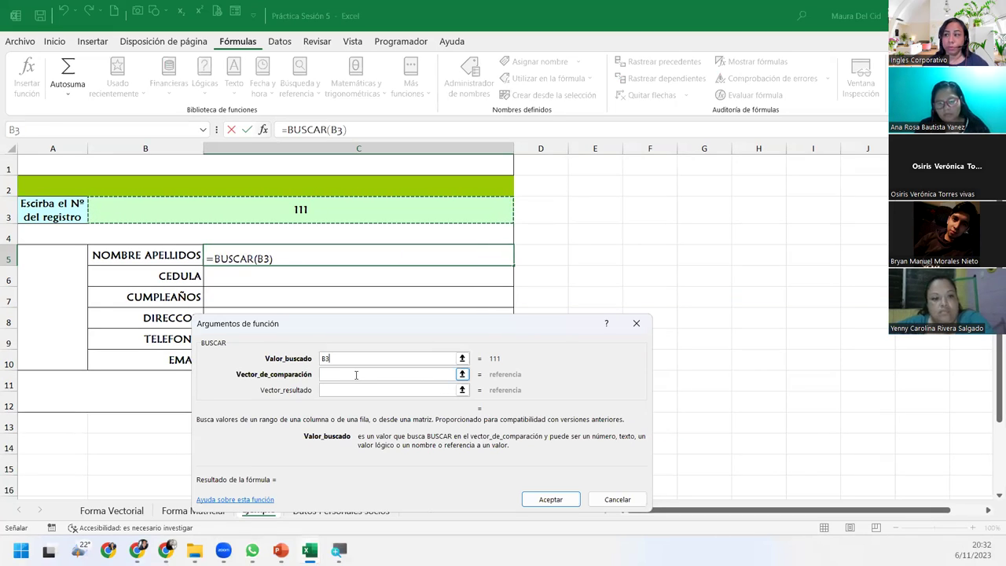
{"action": "left_click", "coordinate": [356, 375]}
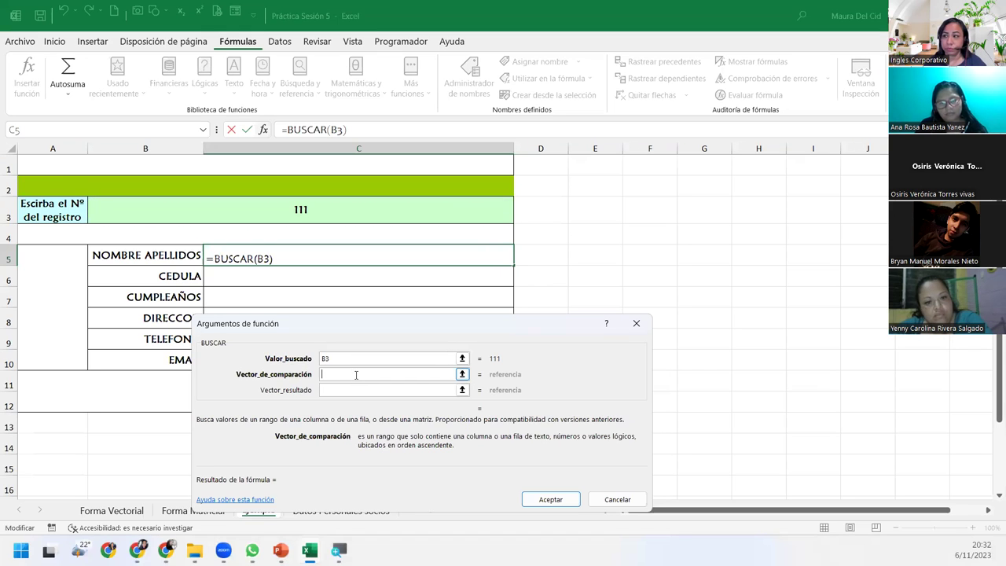
{"action": "left_click_drag", "start_coordinate": [348, 323], "coordinate": [522, 201]}
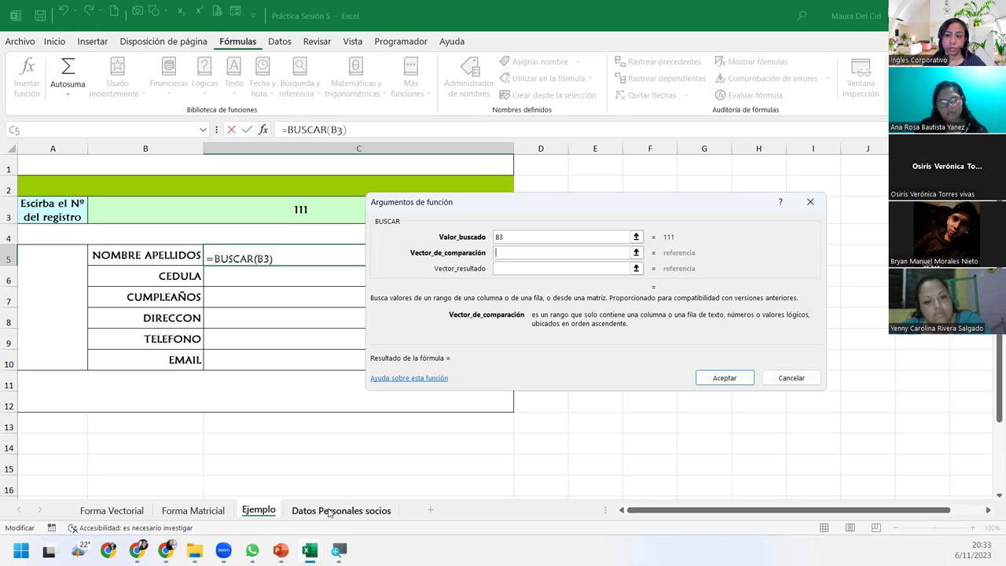
Step: Set Vector_de_comparación to 'Datos Personales socios'!A1:A144
{"action": "left_click", "coordinate": [329, 511]}
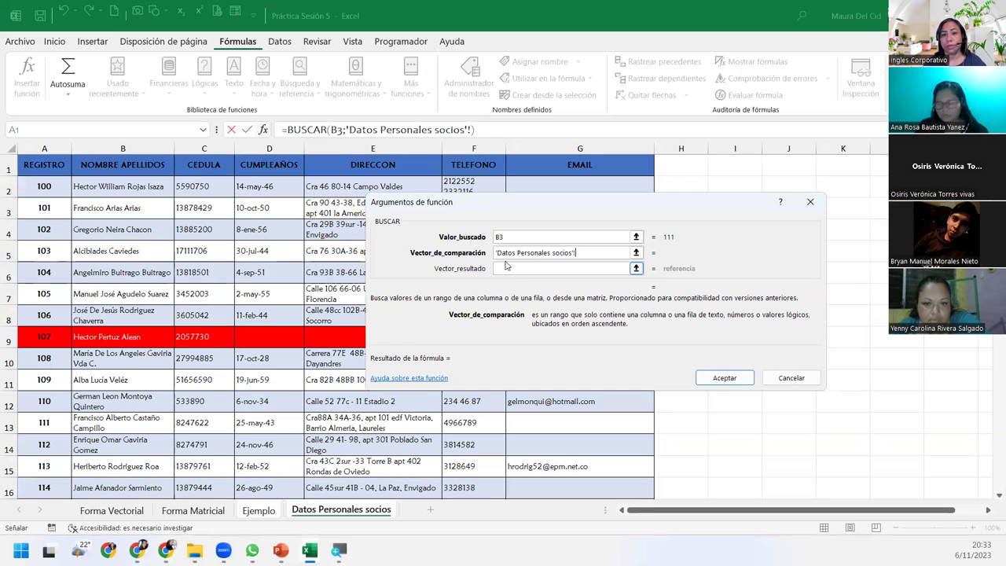
{"action": "left_click", "coordinate": [36, 183]}
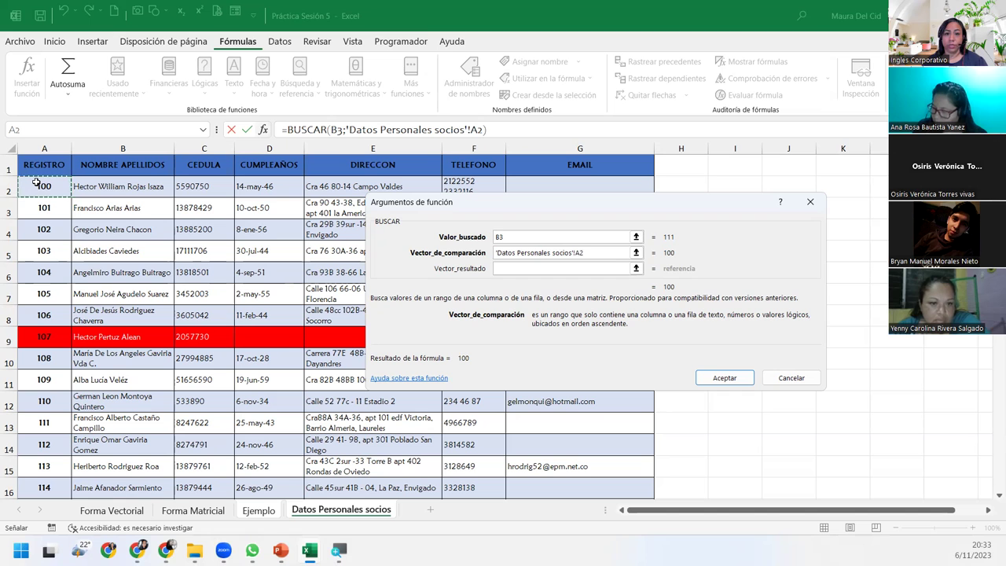
{"action": "key", "text": "Up"}
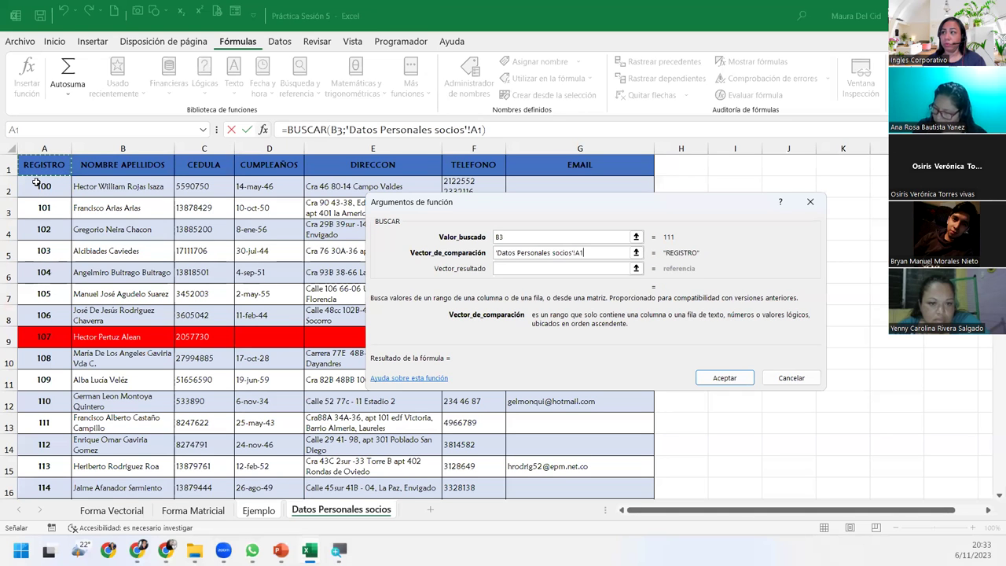
{"action": "key", "text": "ctrl+shift+Down"}
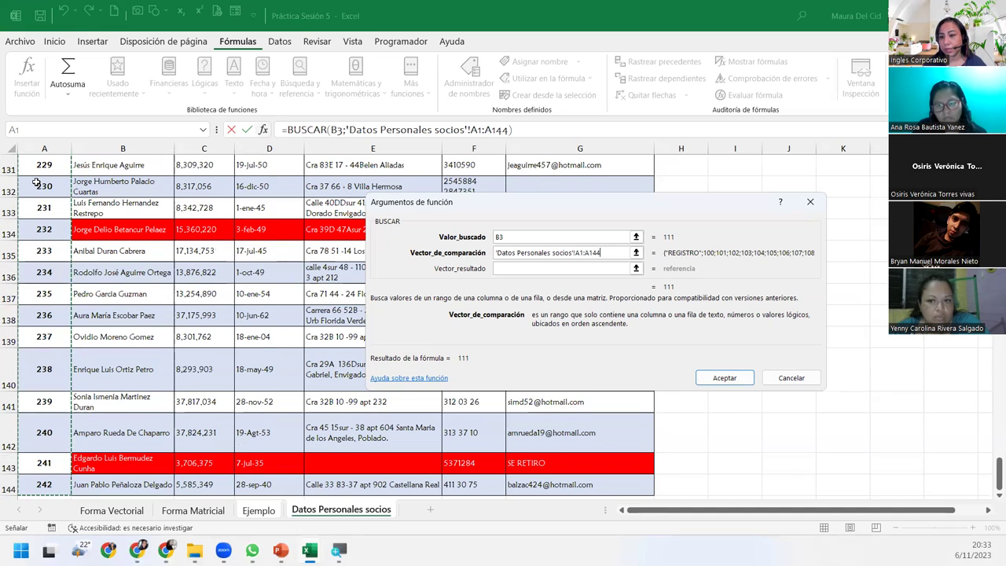
{"action": "left_click", "coordinate": [531, 266]}
{"action": "left_click", "coordinate": [531, 267]}
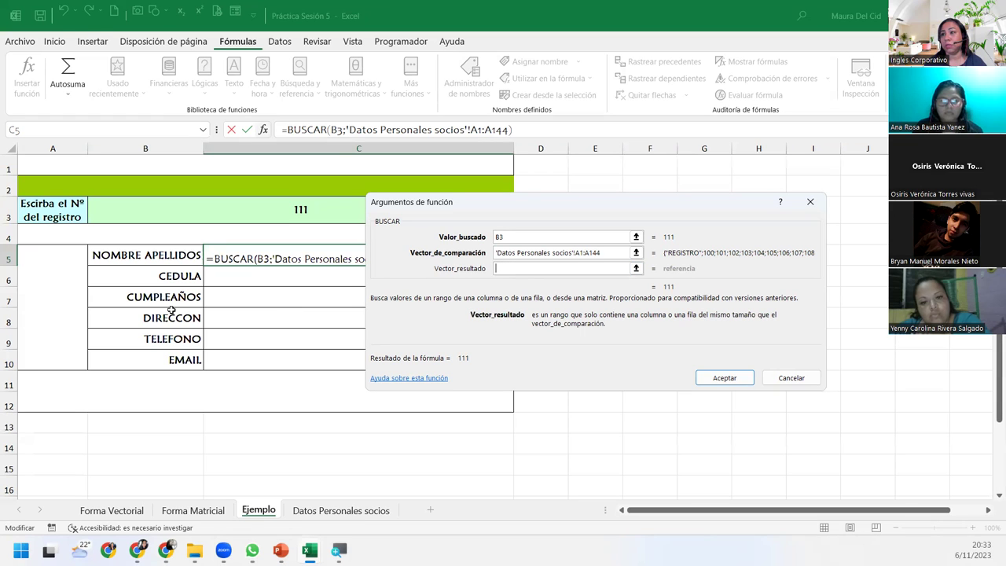
Step: Set Vector_resultado to 'Datos Personales socios'!B1:B144 in the name lookup
{"action": "left_click", "coordinate": [297, 509]}
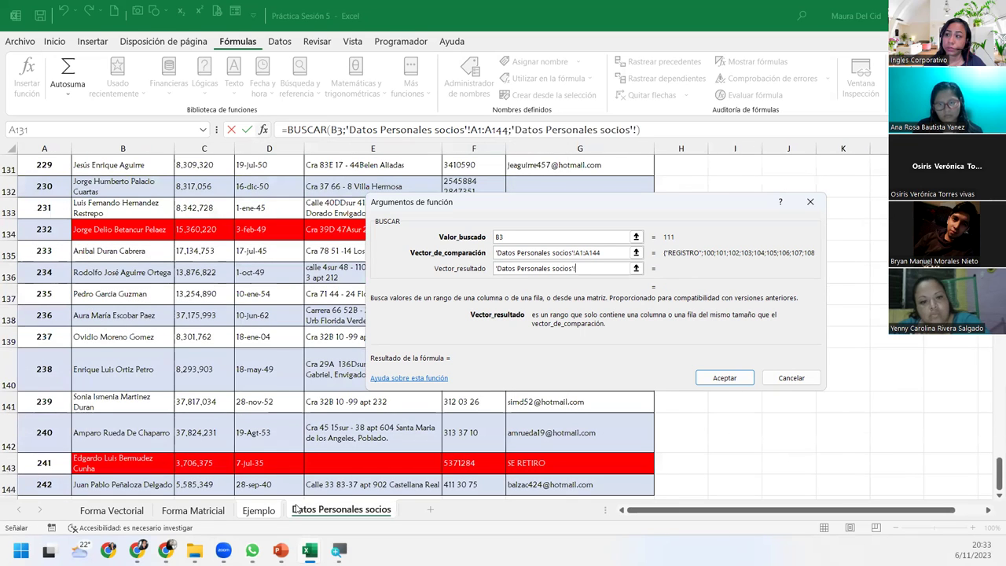
{"action": "left_click", "coordinate": [163, 491]}
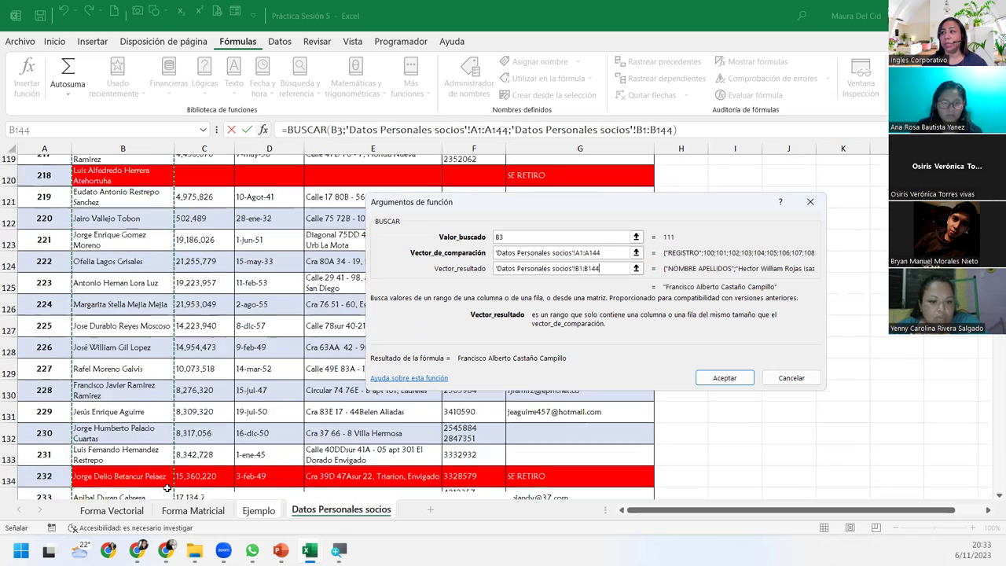
{"action": "key", "text": "ctrl+shift+Up"}
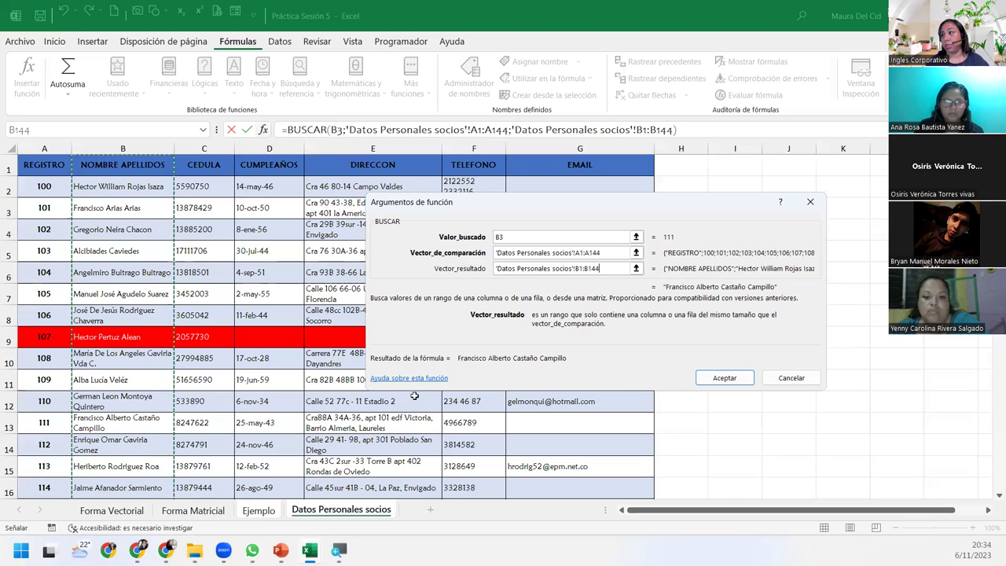
Step: Commit the name formula, check record 111's row, and zoom in on Ejemplo
{"action": "left_click", "coordinate": [725, 378]}
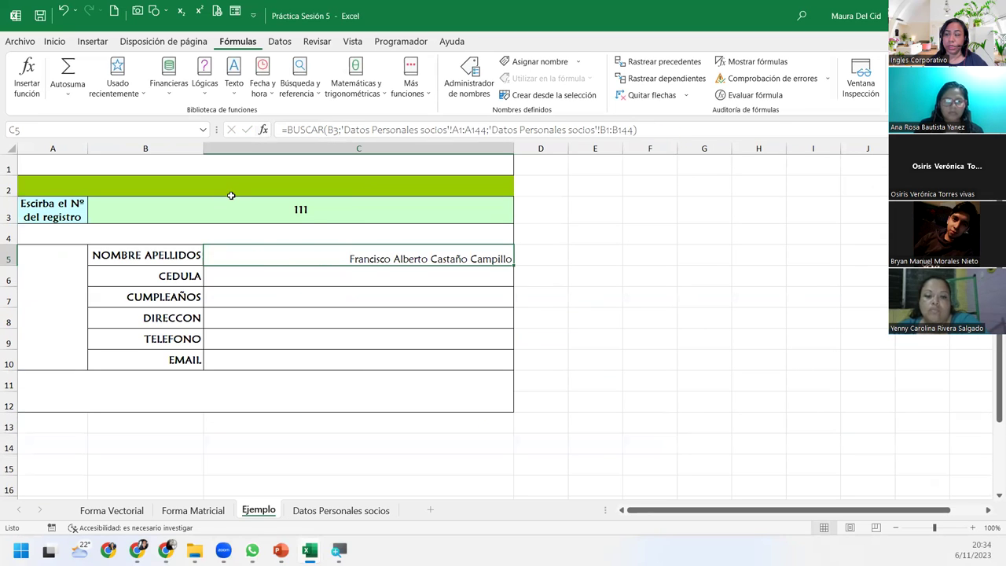
{"action": "left_click", "coordinate": [320, 512]}
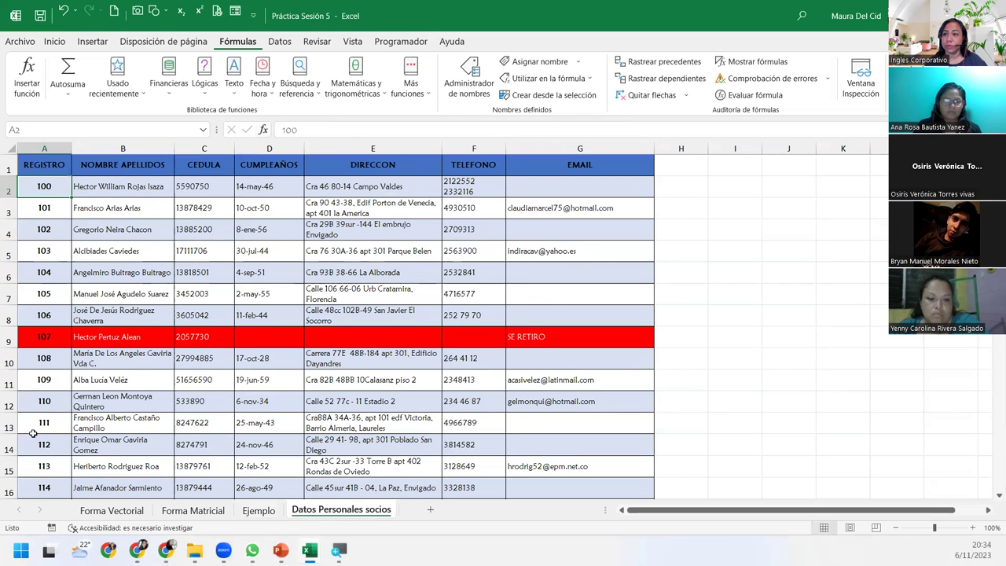
{"action": "left_click", "coordinate": [8, 423]}
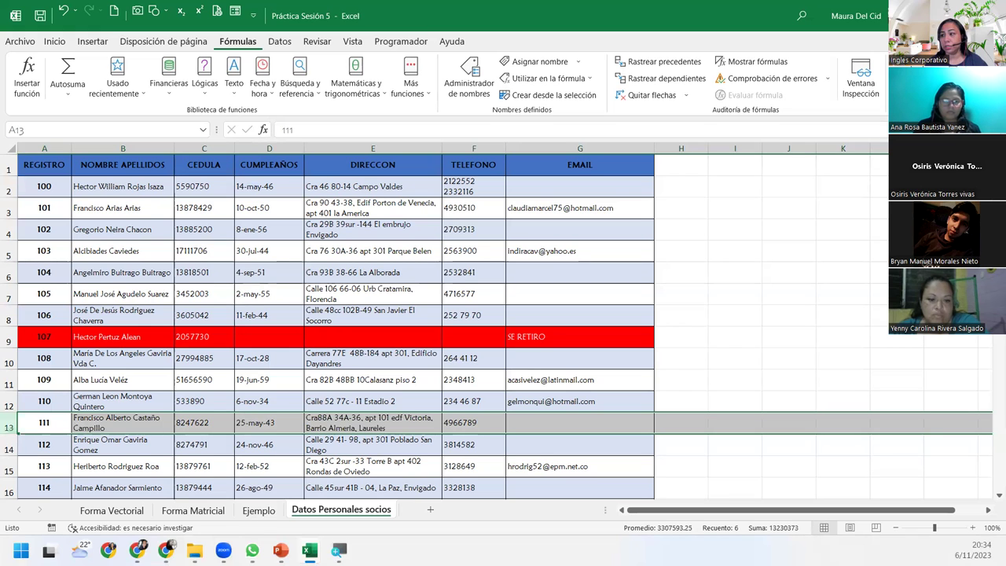
{"action": "left_click", "coordinate": [259, 511]}
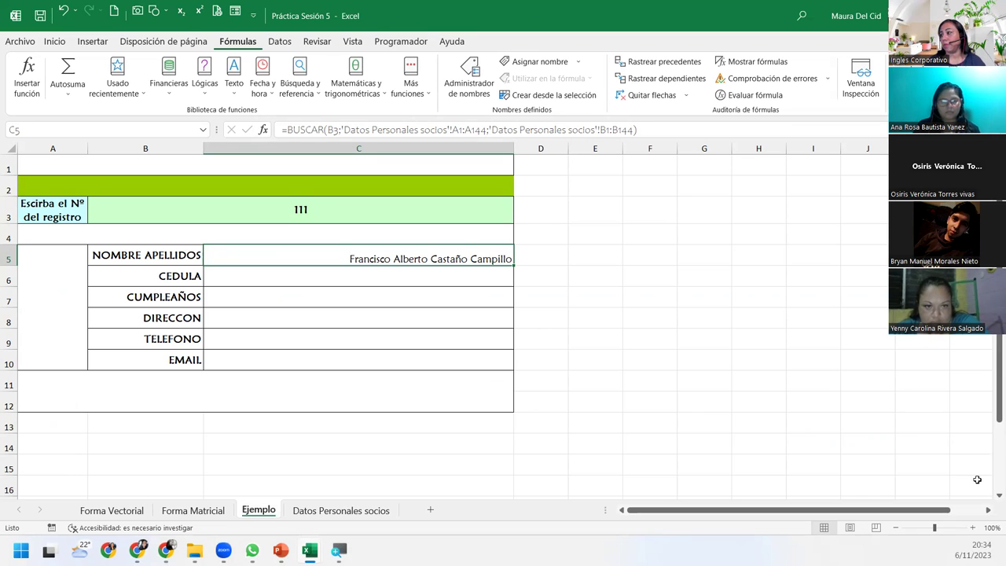
{"action": "left_click", "coordinate": [975, 529]}
{"action": "left_click", "coordinate": [975, 529]}
{"action": "left_click", "coordinate": [975, 529]}
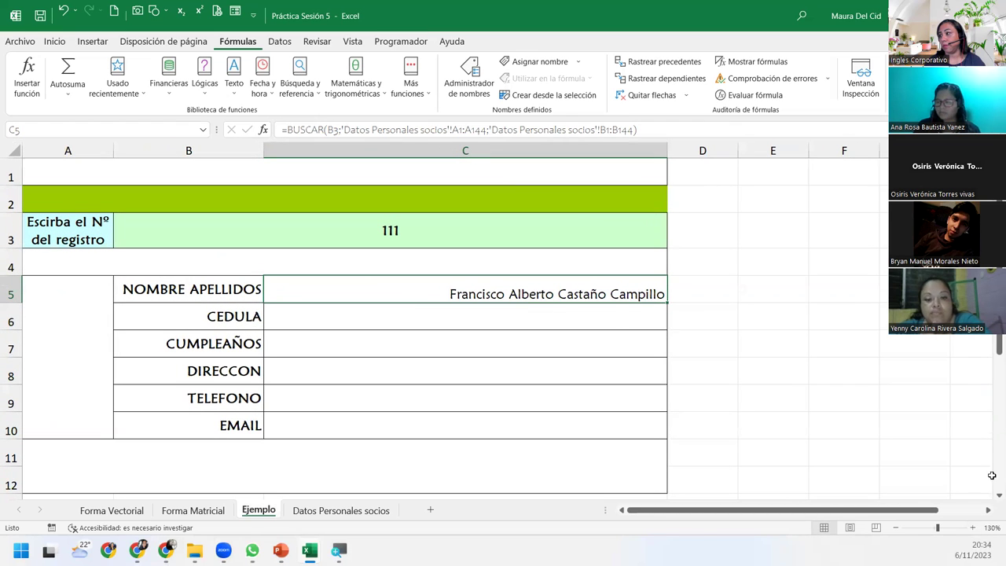
{"action": "left_click", "coordinate": [993, 494]}
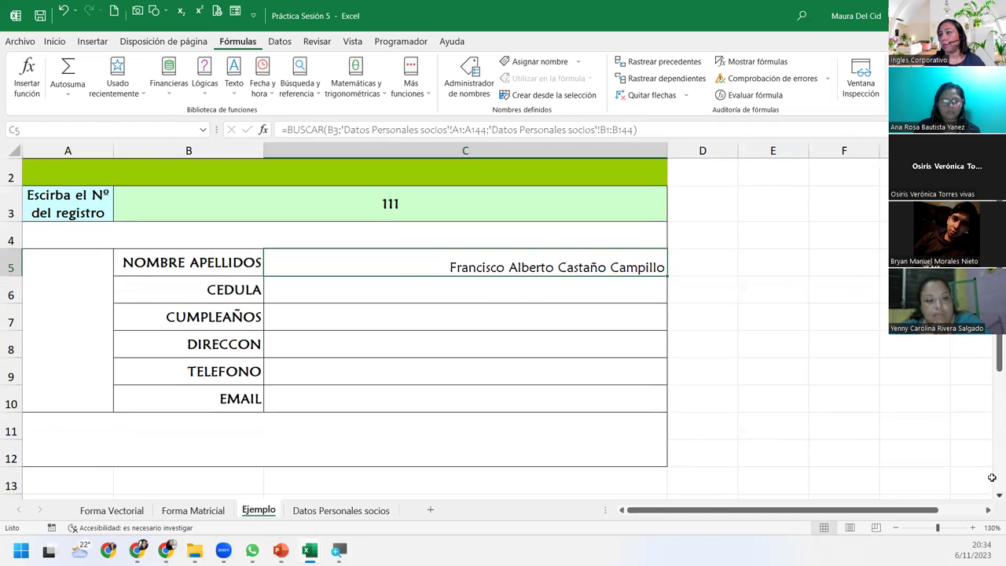
{"action": "double_click", "coordinate": [597, 264]}
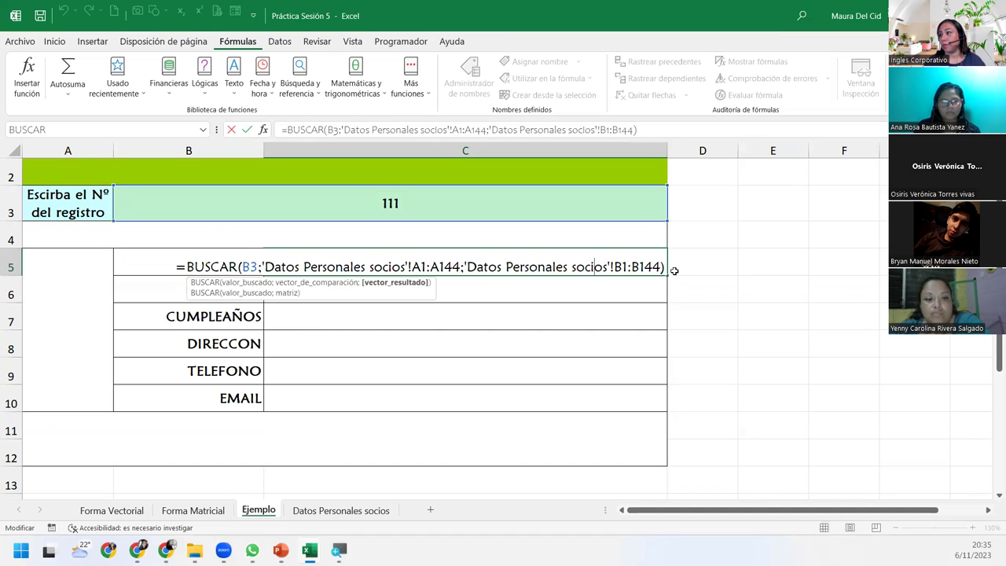
{"action": "key", "text": "End"}
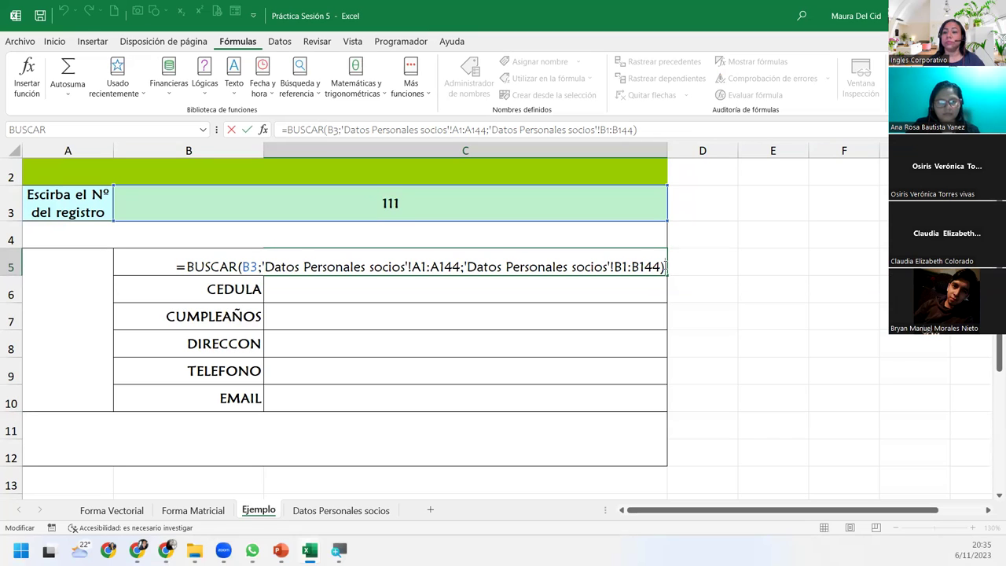
{"action": "key", "text": "Return"}
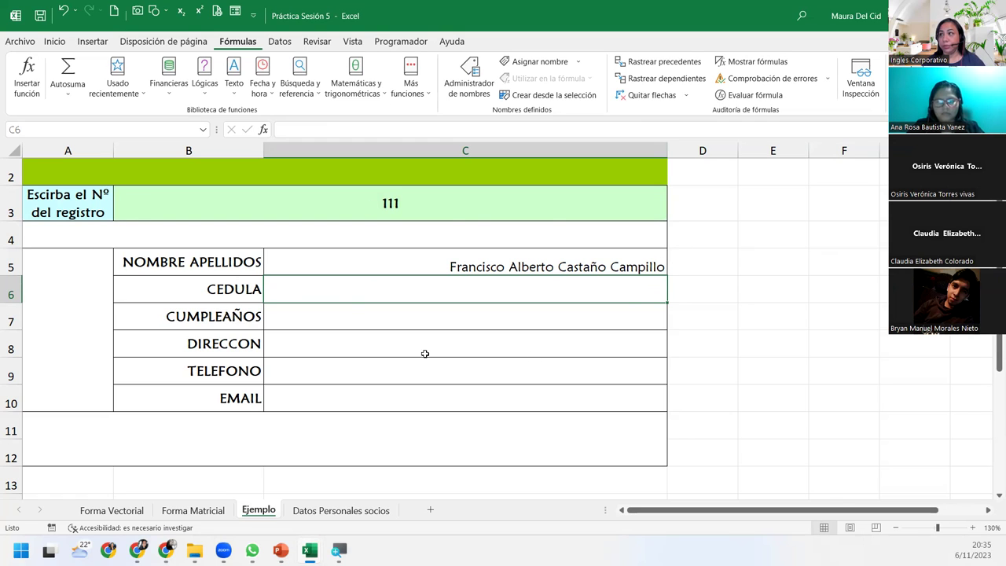
{"action": "left_click", "coordinate": [300, 261]}
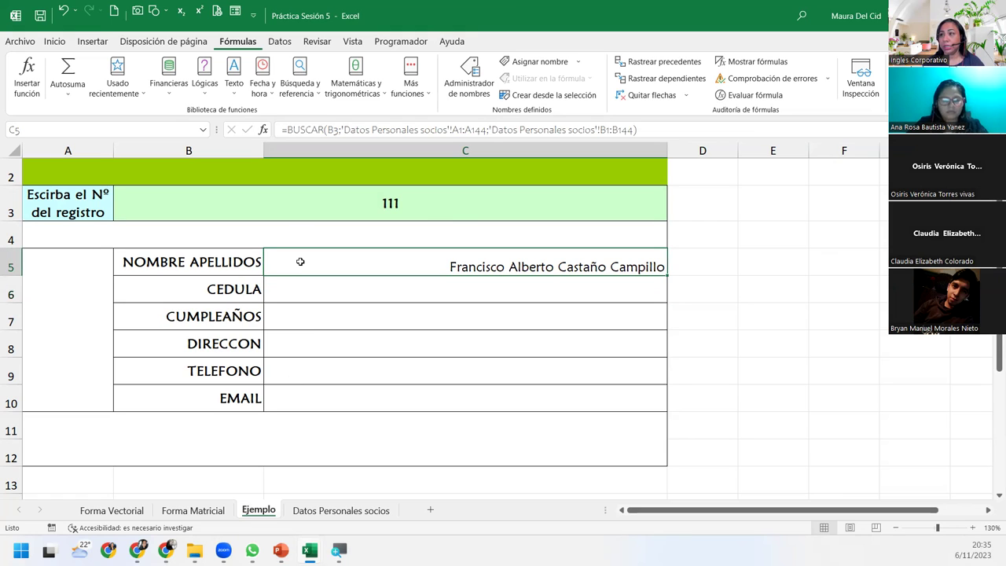
{"action": "left_click", "coordinate": [361, 284]}
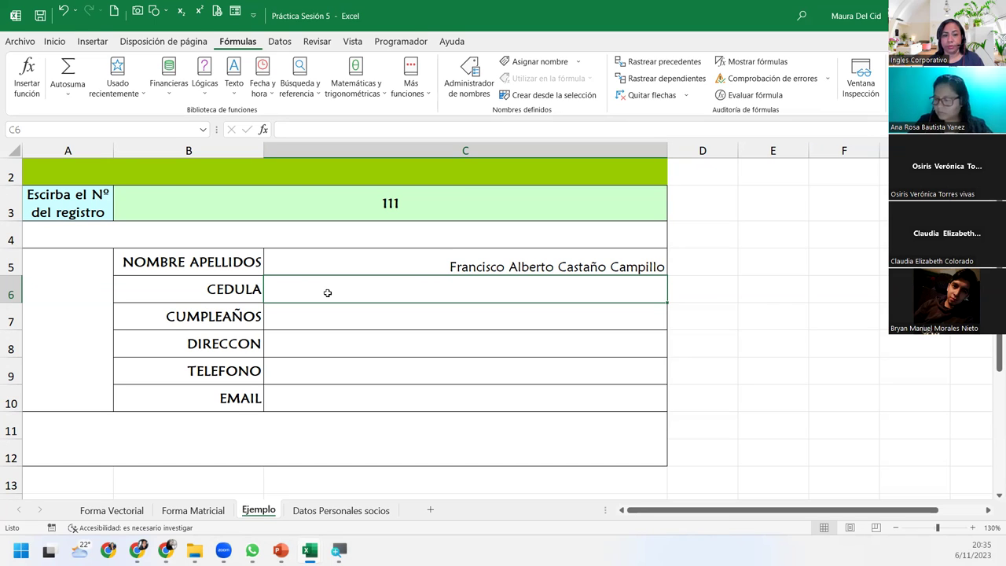
Step: Start =BUSCAR(B3; in the CEDULA cell C6, then switch to the data sheet
{"action": "type", "text": "="}
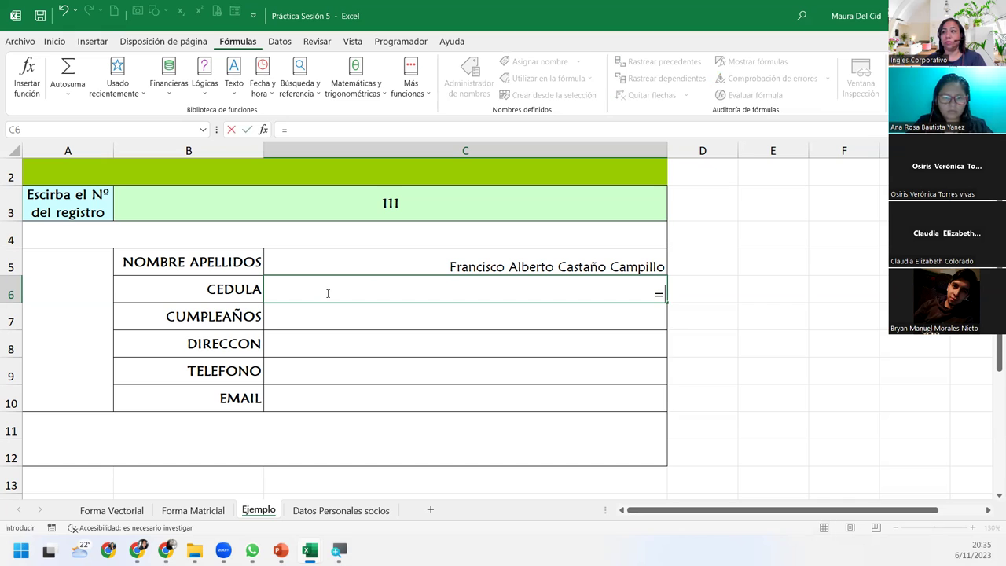
{"action": "type", "text": "busca"}
{"action": "key", "text": "Tab"}
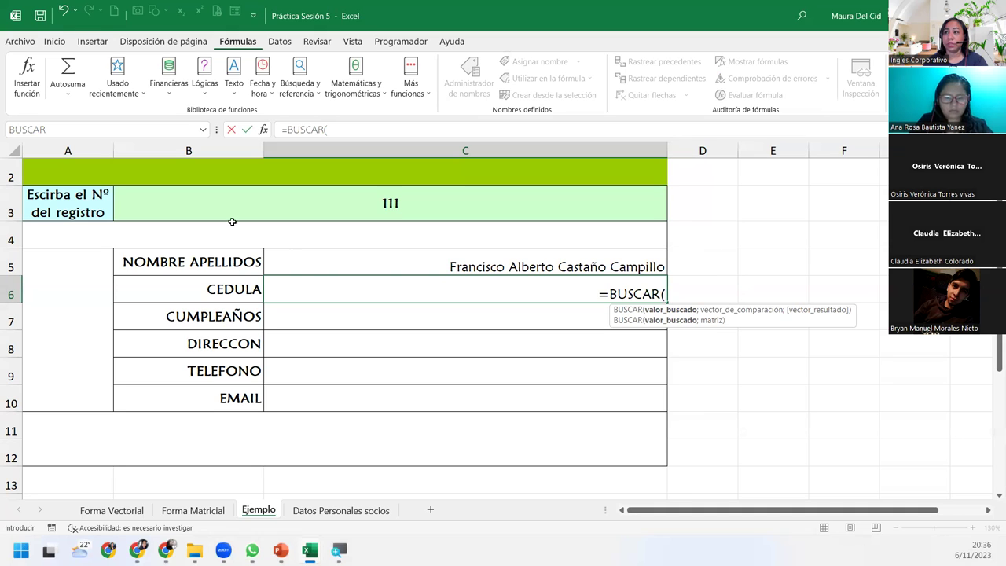
{"action": "left_click", "coordinate": [197, 208]}
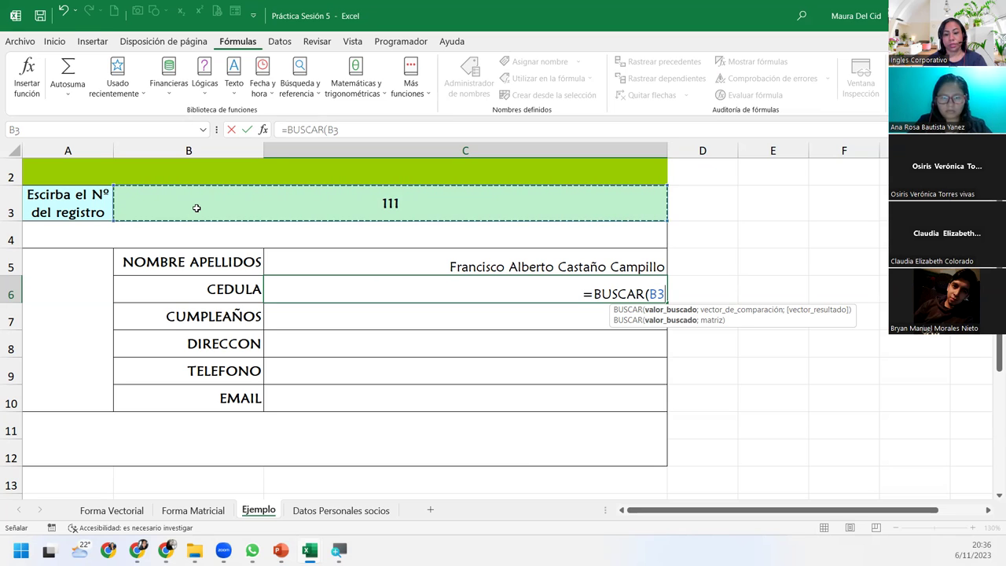
{"action": "type", "text": ";"}
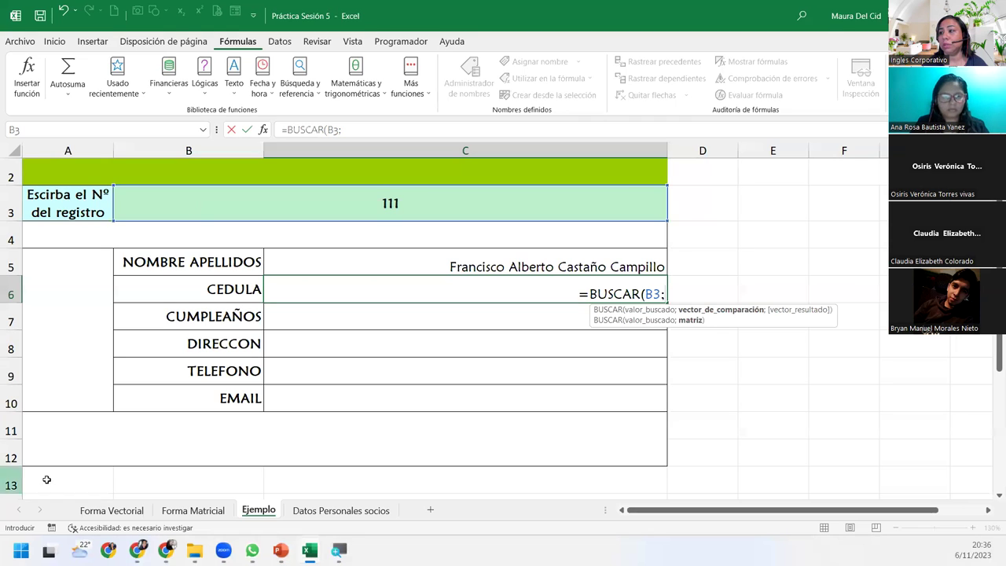
{"action": "left_click", "coordinate": [308, 512]}
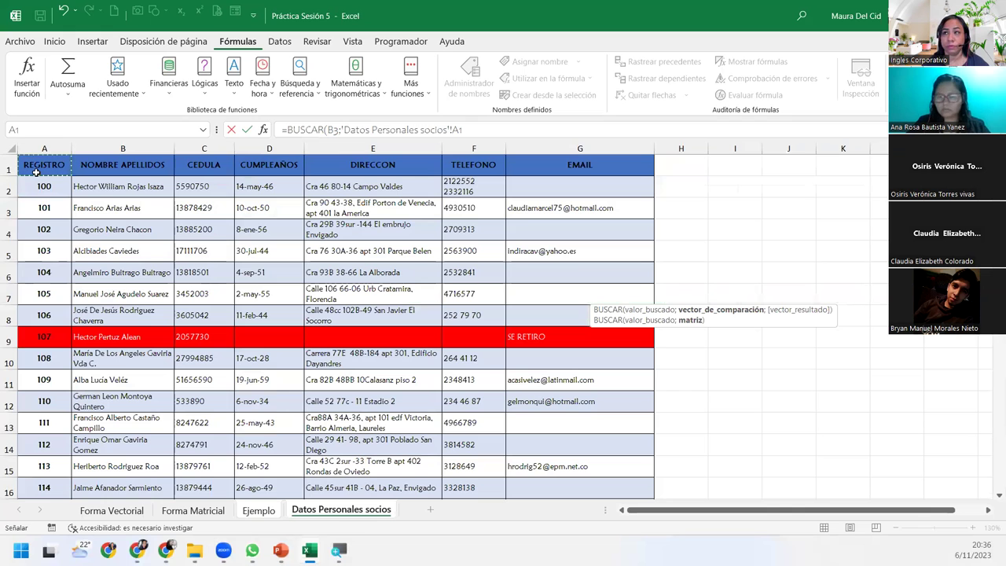
Step: Add 'Datos Personales socios'!A1:A144 as the CEDULA comparison range, followed by a semicolon
{"action": "key", "text": "ctrl+shift+Down"}
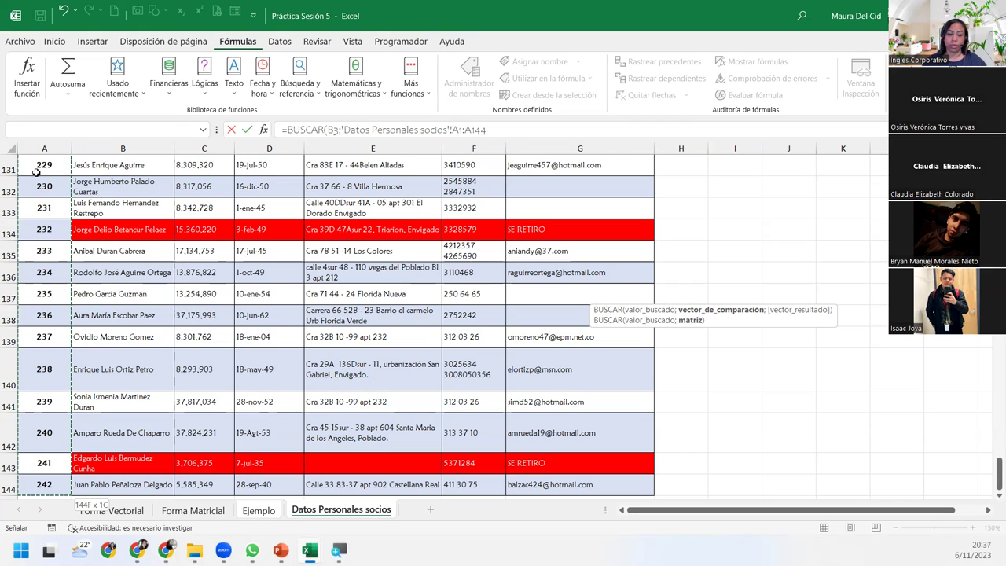
{"action": "type", "text": ";"}
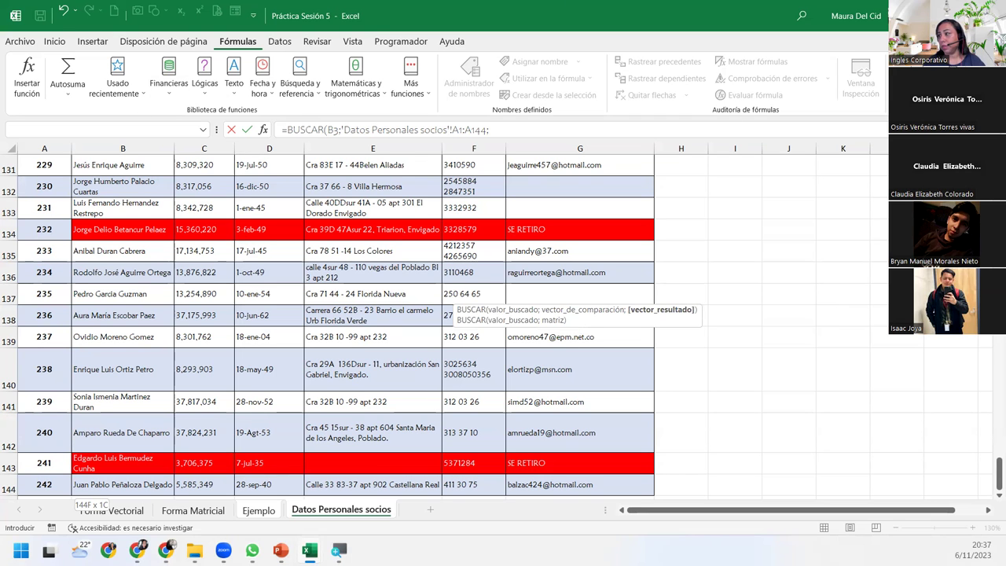
{"action": "scroll", "coordinate": [992, 470], "scroll_direction": "up", "scroll_amount": 15}
{"action": "scroll", "coordinate": [992, 470], "scroll_direction": "up", "scroll_amount": 20}
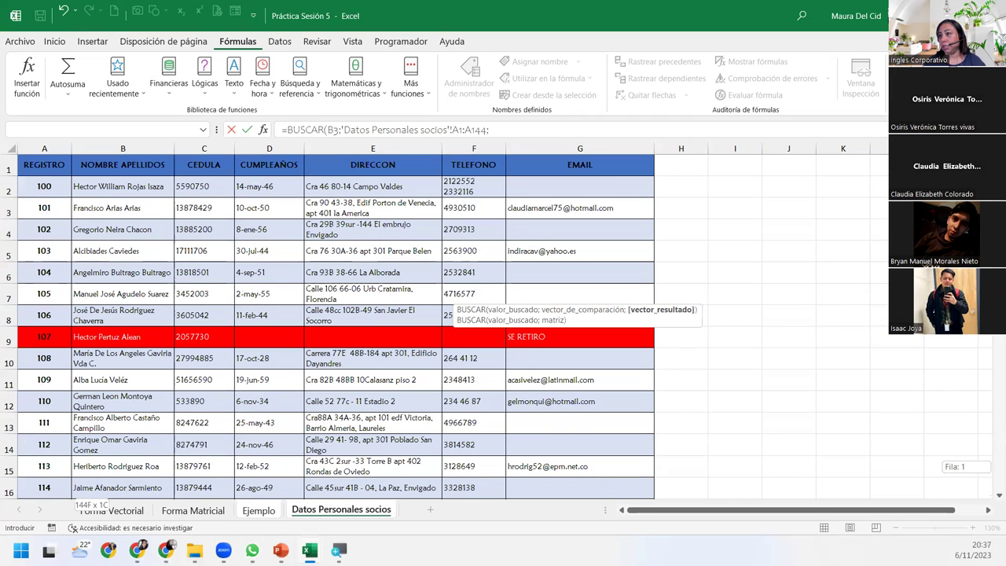
Step: Select C1:C144 on Datos Personales socios as the CEDULA result range
{"action": "left_click", "coordinate": [210, 168]}
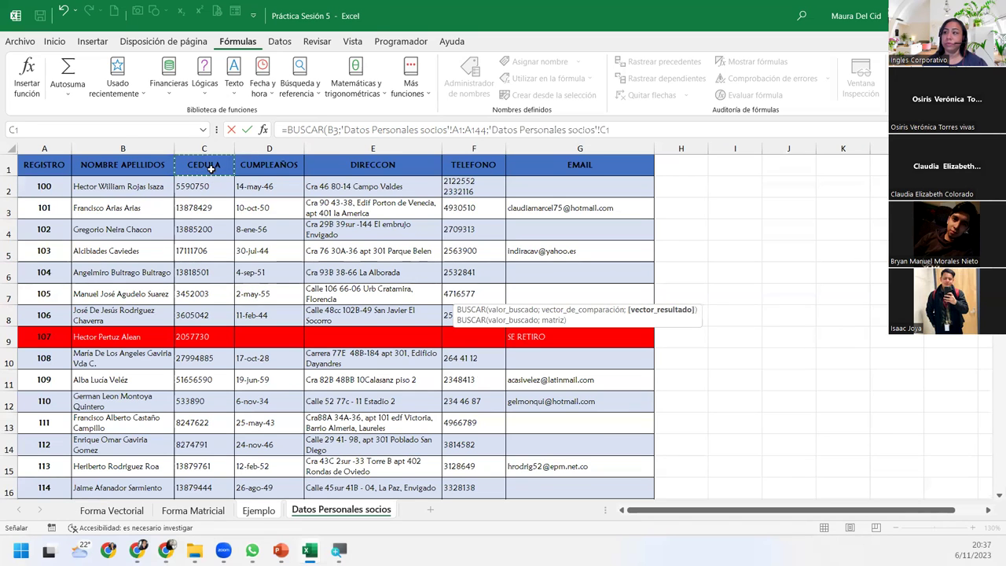
{"action": "key", "text": "ctrl+shift+Down"}
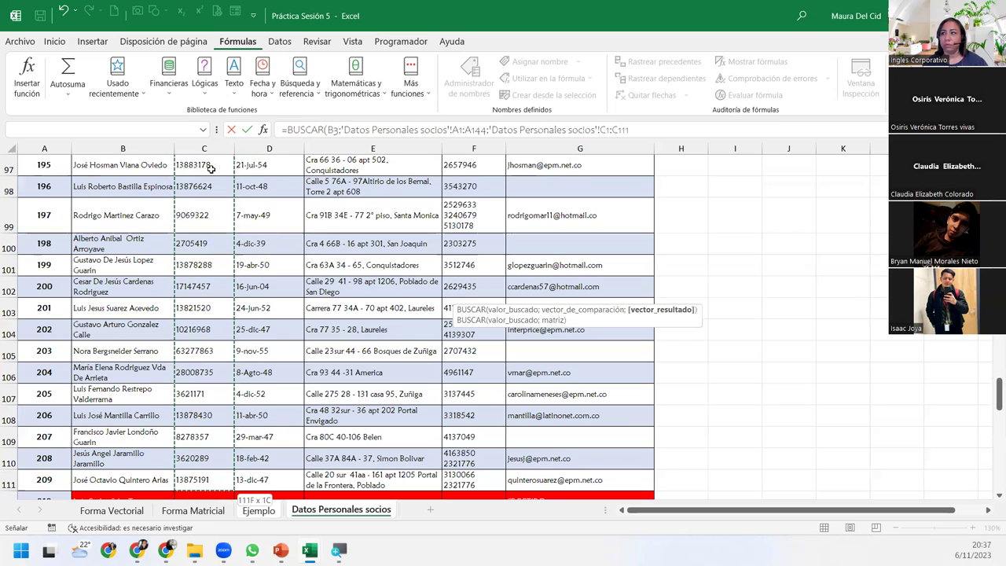
{"action": "scroll", "coordinate": [210, 168], "scroll_direction": "down", "scroll_amount": 1}
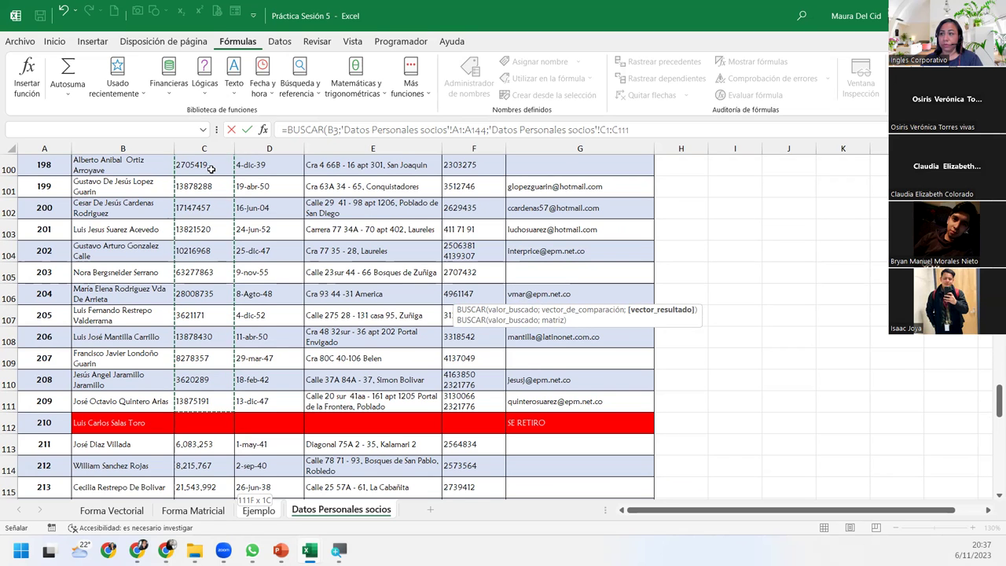
{"action": "key", "text": "shift+Down"}
{"action": "key", "text": "shift+Down"}
{"action": "key", "text": "shift+Down"}
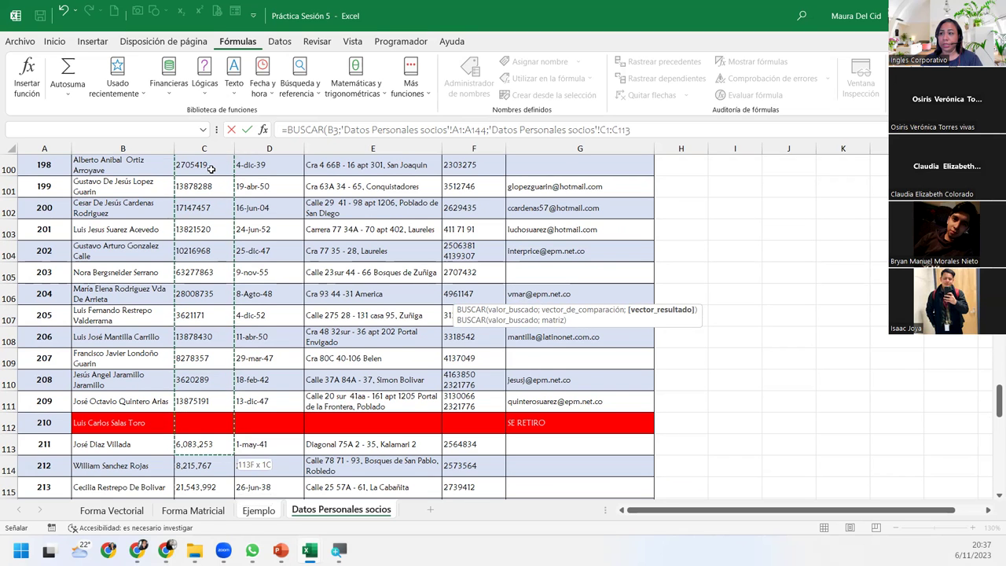
{"action": "key", "text": "shift+Down"}
{"action": "key", "text": "shift+Down"}
{"action": "key", "text": "shift+Down"}
{"action": "key", "text": "shift+Down"}
{"action": "key", "text": "shift+Down"}
{"action": "key", "text": "shift+Down"}
{"action": "key", "text": "shift+Down"}
{"action": "key", "text": "shift+Down"}
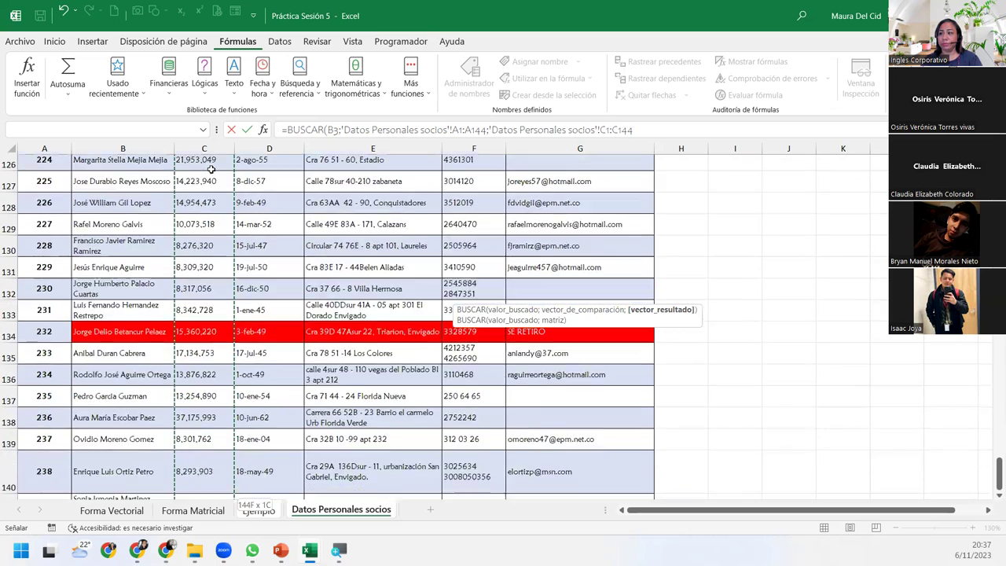
{"action": "key", "text": "shift+Down"}
{"action": "key", "text": "shift+Down"}
{"action": "key", "text": "shift+Down"}
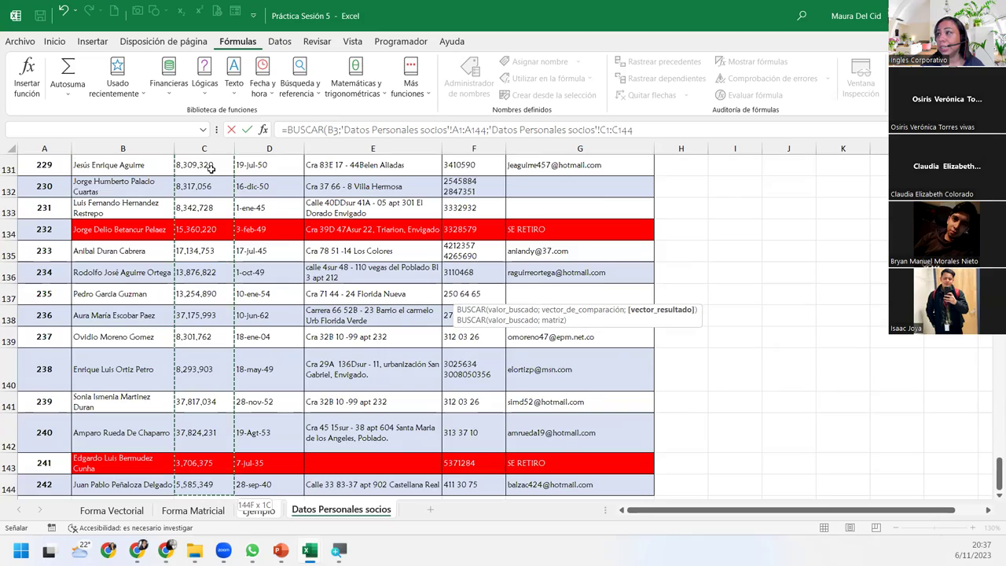
{"action": "scroll", "coordinate": [218, 246], "scroll_direction": "up", "scroll_amount": 1}
{"action": "scroll", "coordinate": [217, 246], "scroll_direction": "up", "scroll_amount": 3}
{"action": "scroll", "coordinate": [218, 246], "scroll_direction": "up", "scroll_amount": 3}
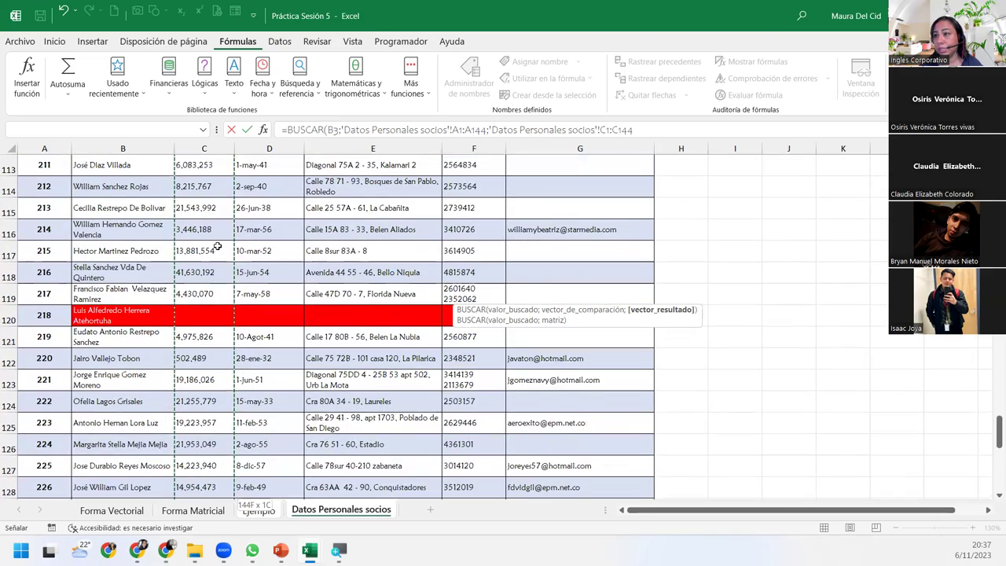
{"action": "scroll", "coordinate": [217, 246], "scroll_direction": "up", "scroll_amount": 7}
{"action": "scroll", "coordinate": [217, 246], "scroll_direction": "up", "scroll_amount": 6}
{"action": "scroll", "coordinate": [218, 246], "scroll_direction": "up", "scroll_amount": 6}
{"action": "scroll", "coordinate": [217, 245], "scroll_direction": "down", "scroll_amount": 6}
{"action": "scroll", "coordinate": [218, 246], "scroll_direction": "down", "scroll_amount": 3}
{"action": "scroll", "coordinate": [218, 246], "scroll_direction": "down", "scroll_amount": 4}
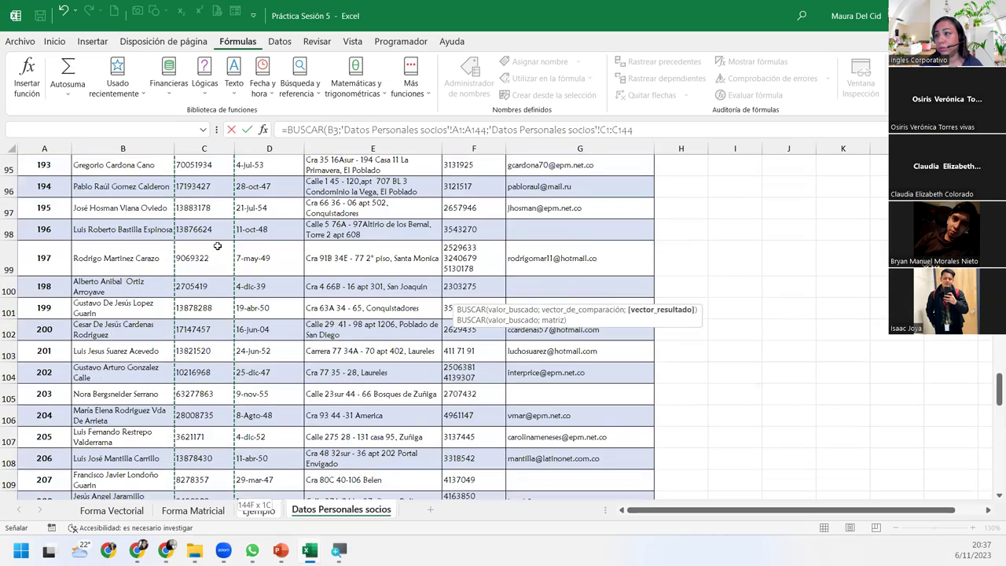
{"action": "scroll", "coordinate": [218, 246], "scroll_direction": "down", "scroll_amount": 2}
{"action": "scroll", "coordinate": [218, 246], "scroll_direction": "up", "scroll_amount": 7}
{"action": "scroll", "coordinate": [218, 246], "scroll_direction": "up", "scroll_amount": 7}
{"action": "scroll", "coordinate": [217, 246], "scroll_direction": "up", "scroll_amount": 7}
{"action": "scroll", "coordinate": [217, 246], "scroll_direction": "up", "scroll_amount": 12}
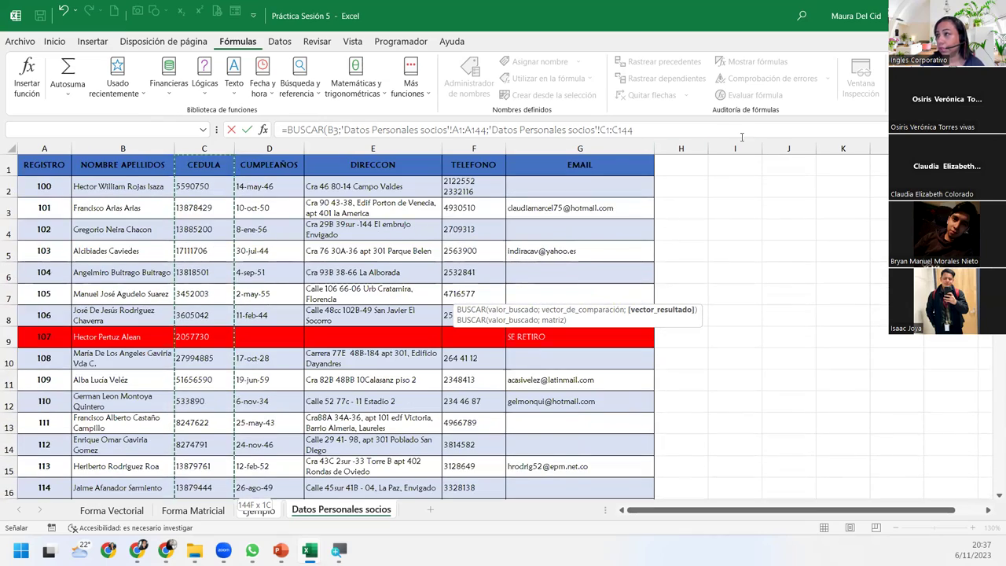
Step: Close the CEDULA formula with ) and commit it, showing 8247622
{"action": "left_click", "coordinate": [675, 131]}
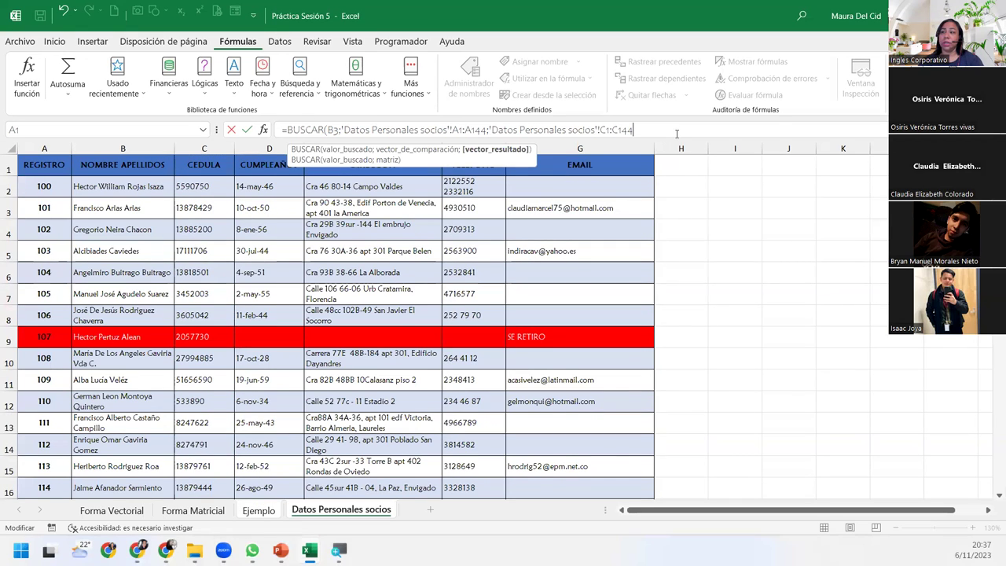
{"action": "type", "text": ")"}
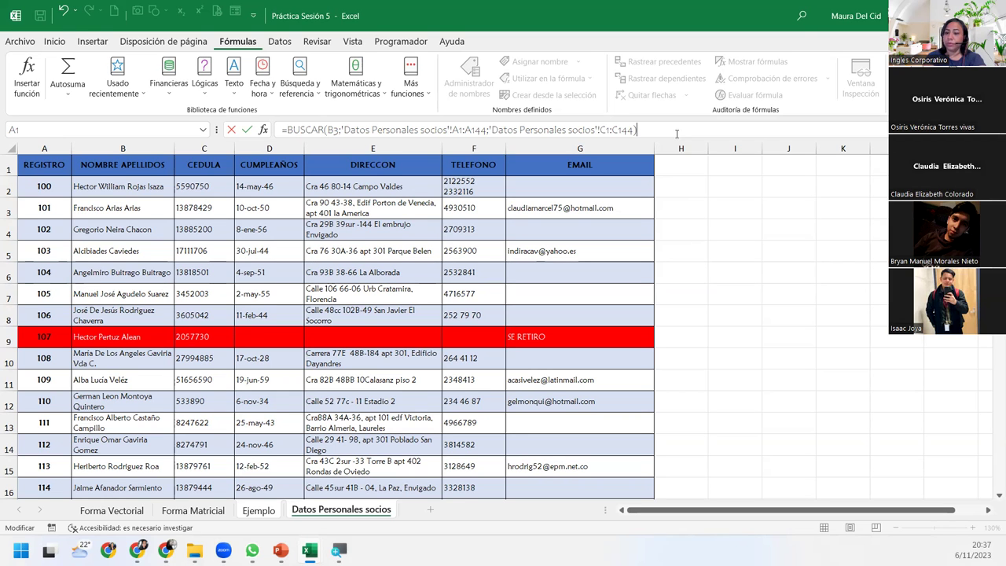
{"action": "key", "text": "Return"}
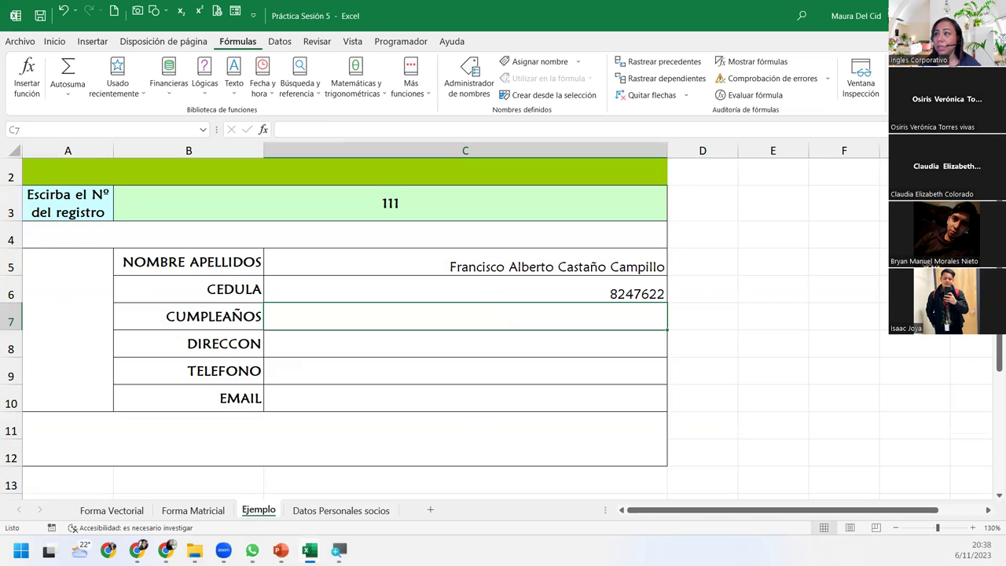
Step: Enter record number 187 in B3, first typing 18 then appending 7
{"action": "left_click", "coordinate": [432, 206]}
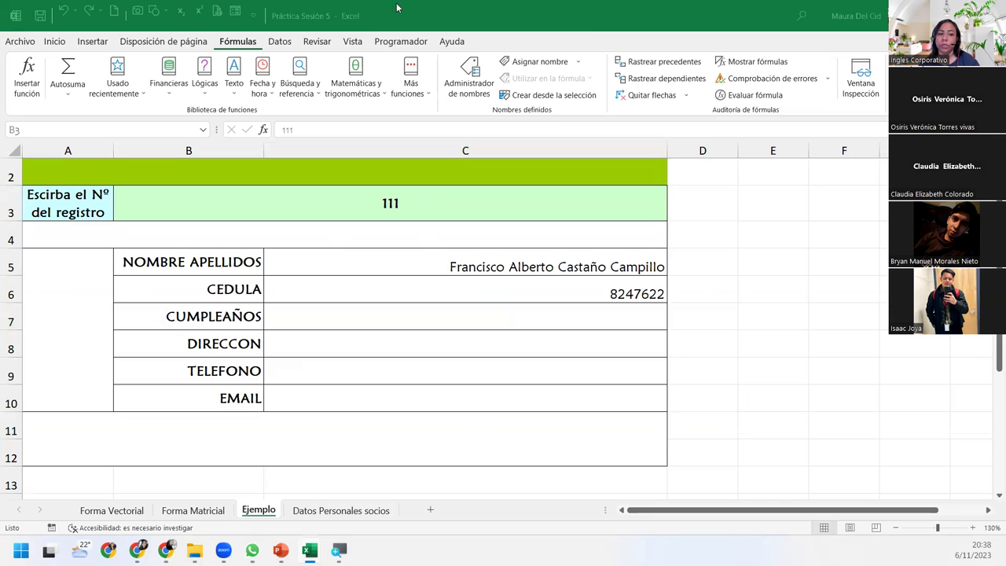
{"action": "left_click", "coordinate": [508, 211]}
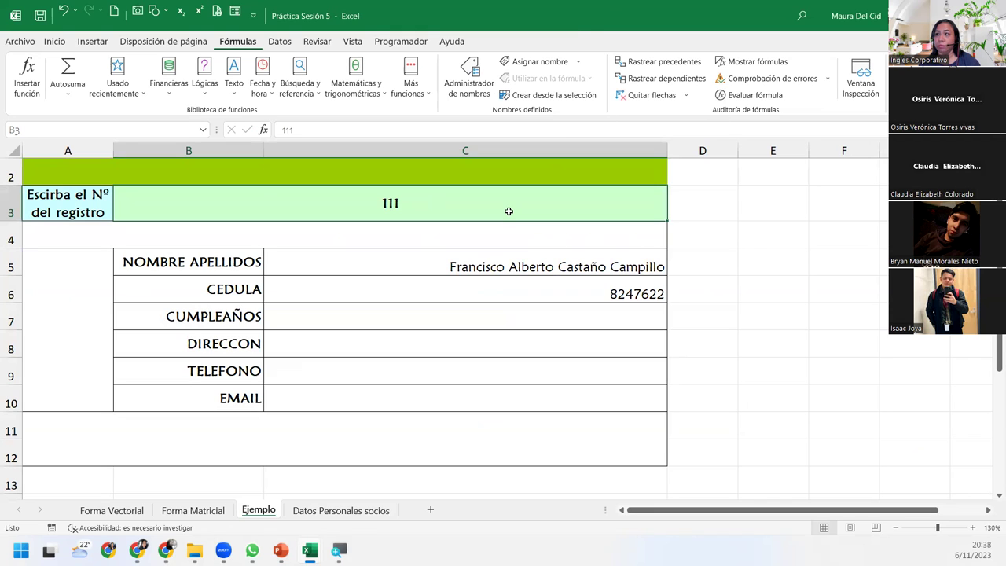
{"action": "type", "text": "18"}
{"action": "key", "text": "Return"}
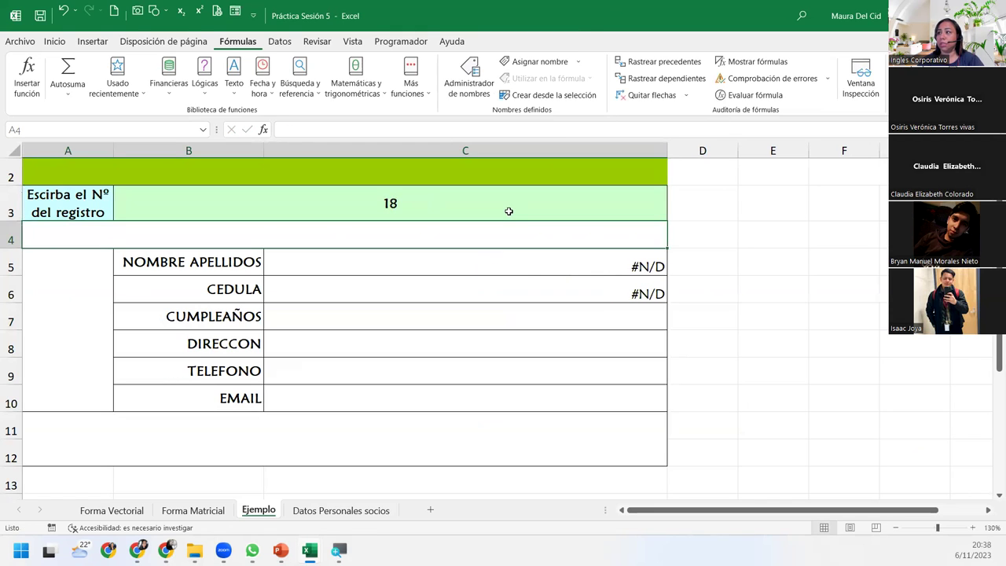
{"action": "left_click", "coordinate": [508, 211]}
{"action": "double_click", "coordinate": [508, 211]}
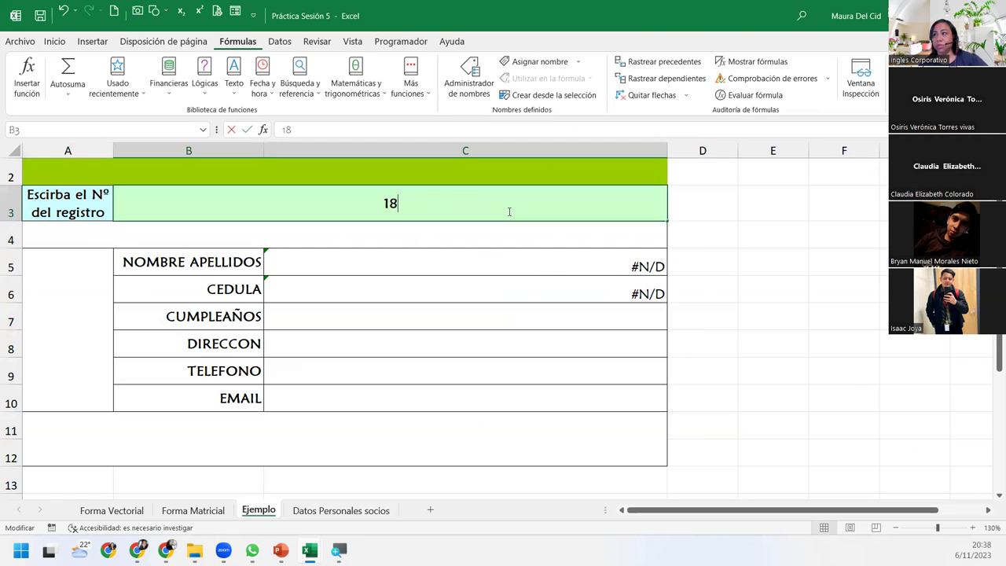
{"action": "type", "text": "7"}
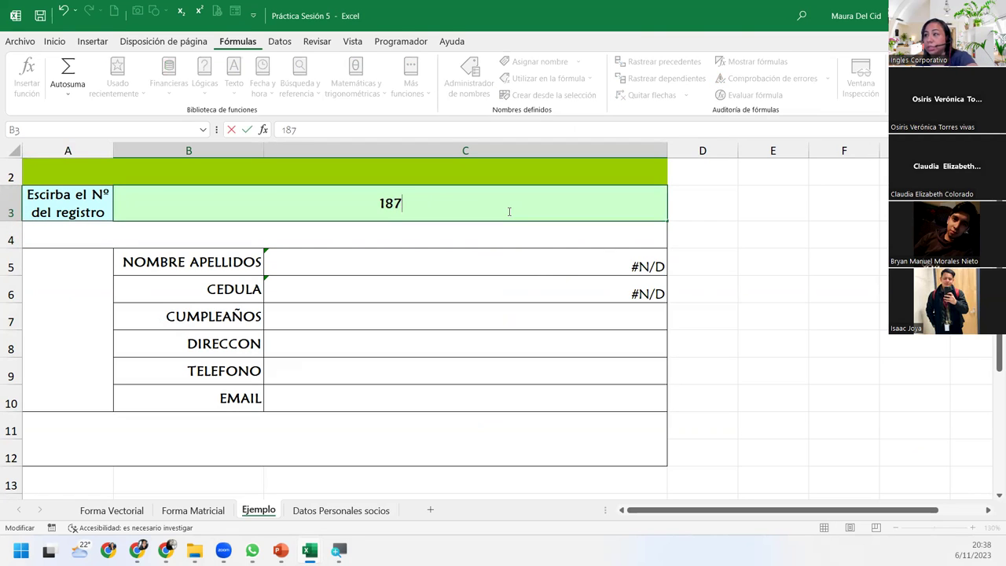
{"action": "key", "text": "Return"}
Step: Compare the C5 name and C6 cédula BUSCAR formulas for record 187
{"action": "left_click", "coordinate": [495, 252]}
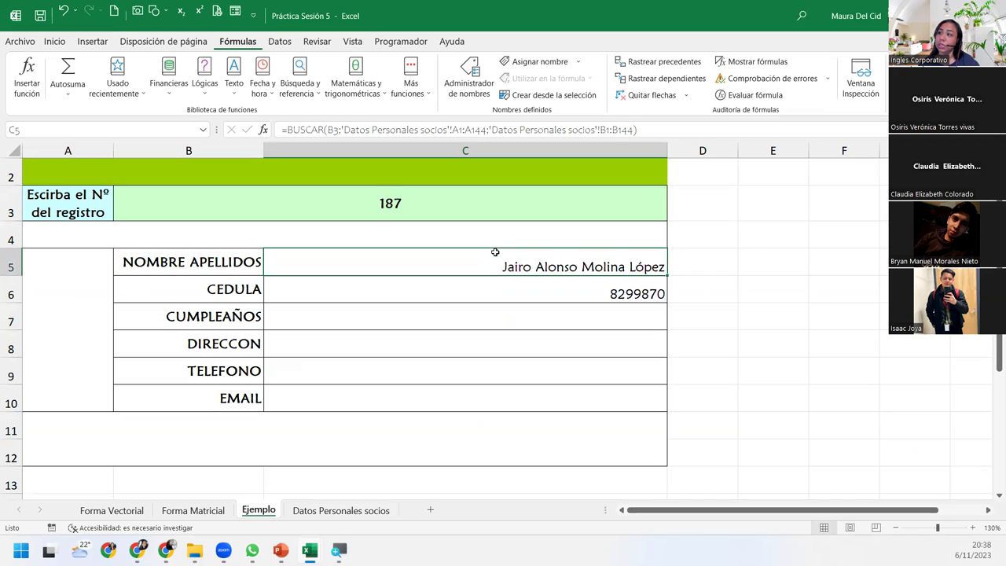
{"action": "left_click", "coordinate": [495, 282]}
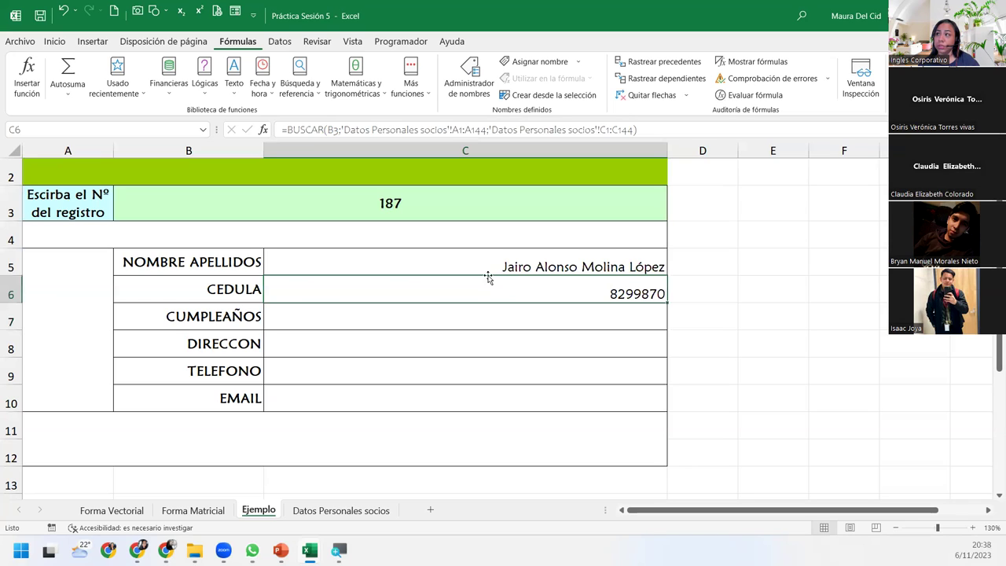
{"action": "left_click", "coordinate": [481, 267]}
{"action": "left_click", "coordinate": [433, 295]}
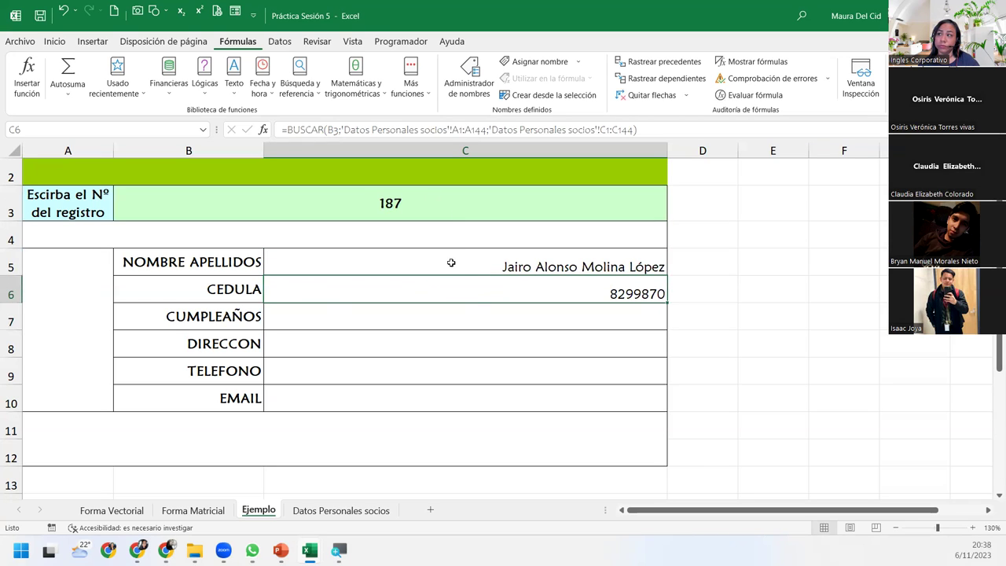
{"action": "left_click", "coordinate": [449, 261]}
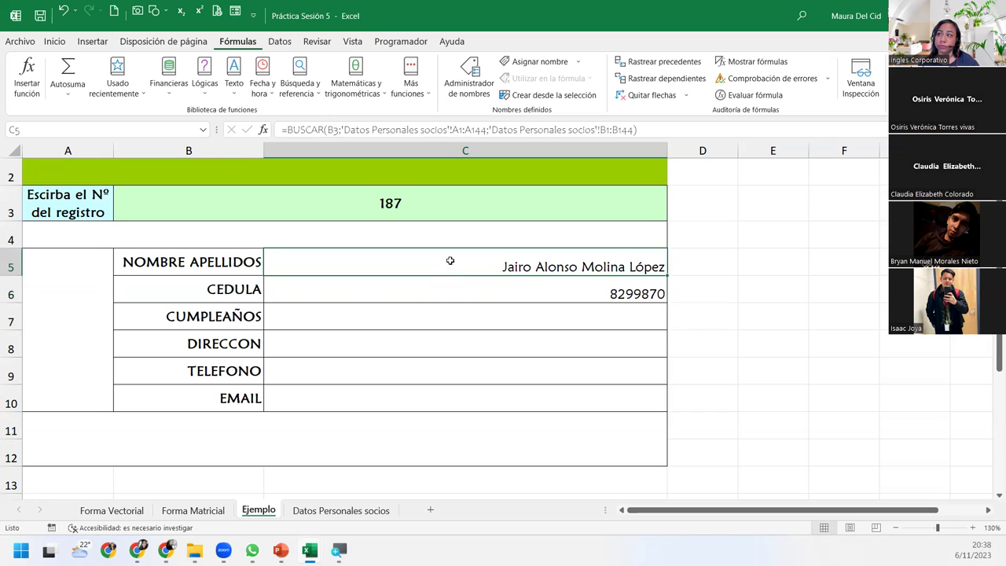
{"action": "left_click", "coordinate": [458, 207]}
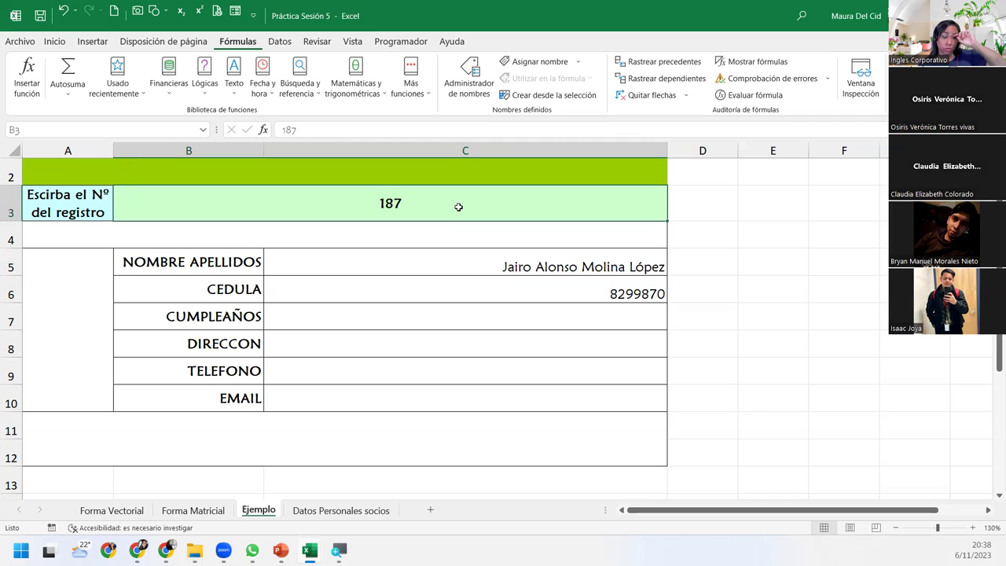
{"action": "scroll", "coordinate": [369, 322], "scroll_direction": "down", "scroll_amount": 4}
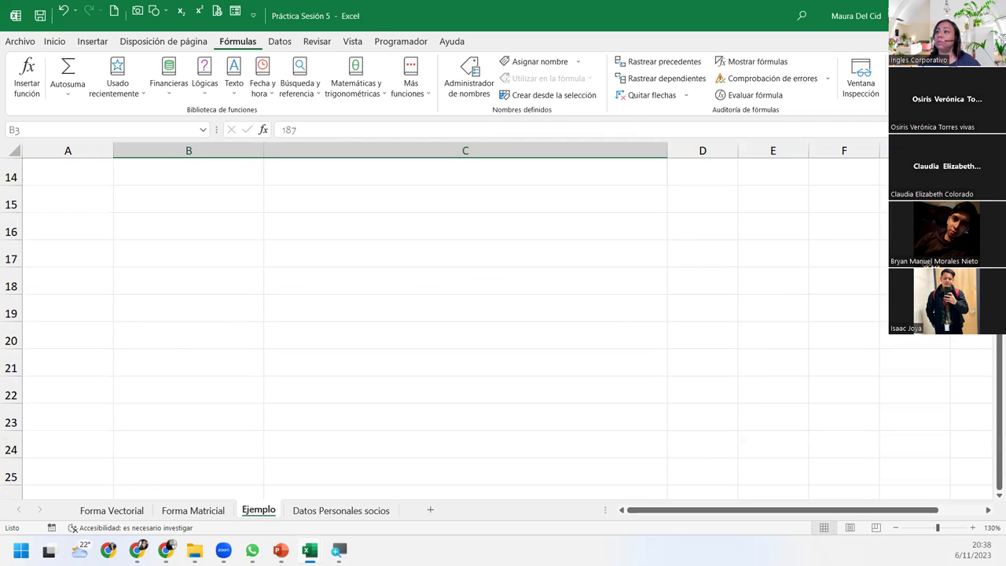
Step: Try record 210, then 218 in B3, and check C6's cédula formula showing 0
{"action": "scroll", "coordinate": [255, 263], "scroll_direction": "up", "scroll_amount": 4}
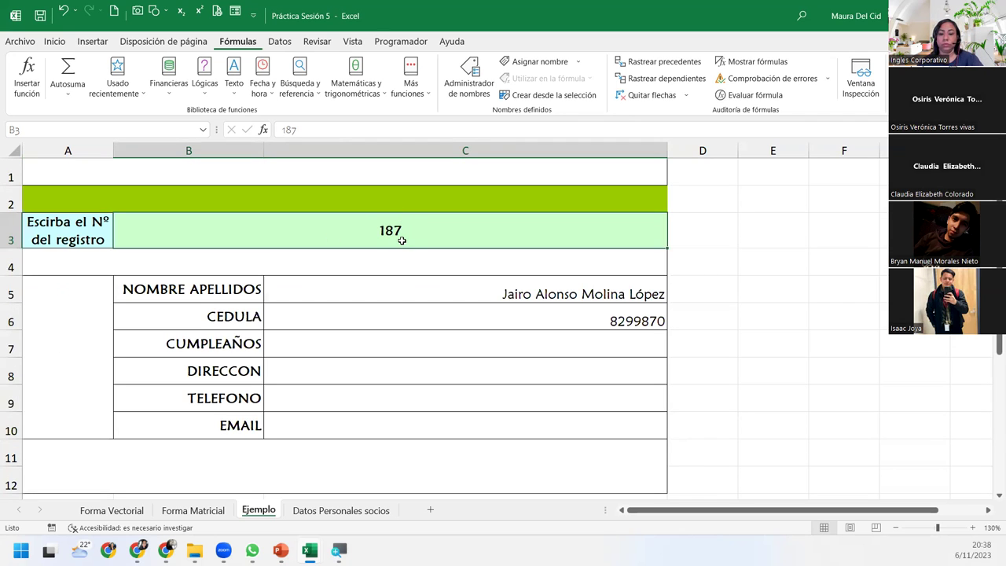
{"action": "type", "text": "210"}
{"action": "key", "text": "Return"}
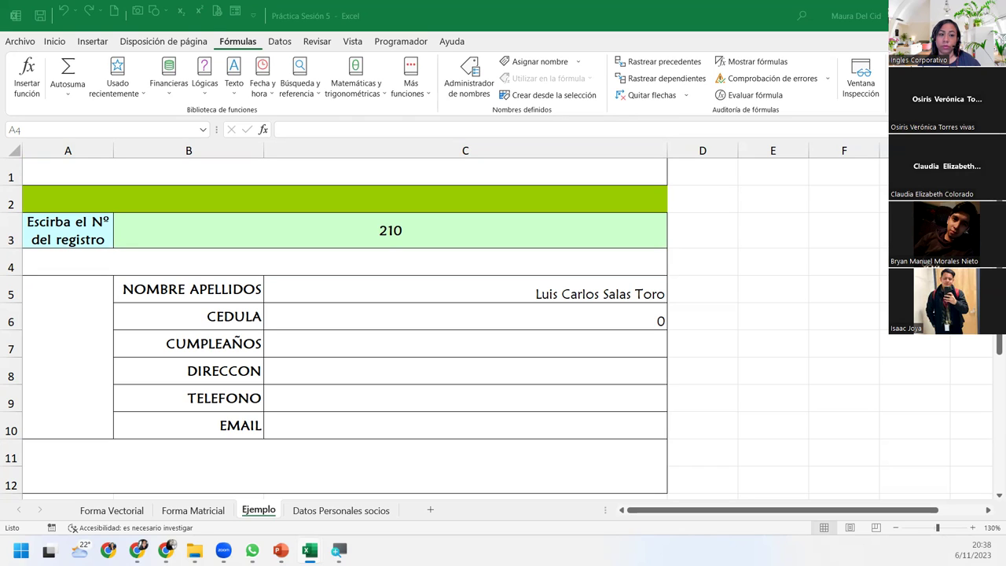
{"action": "left_click", "coordinate": [526, 227]}
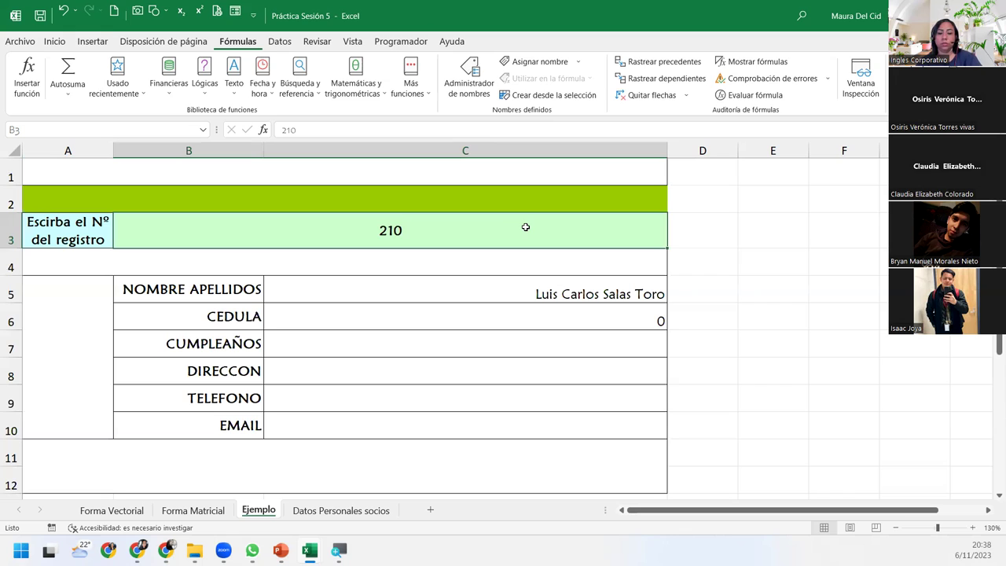
{"action": "type", "text": "218"}
{"action": "key", "text": "Return"}
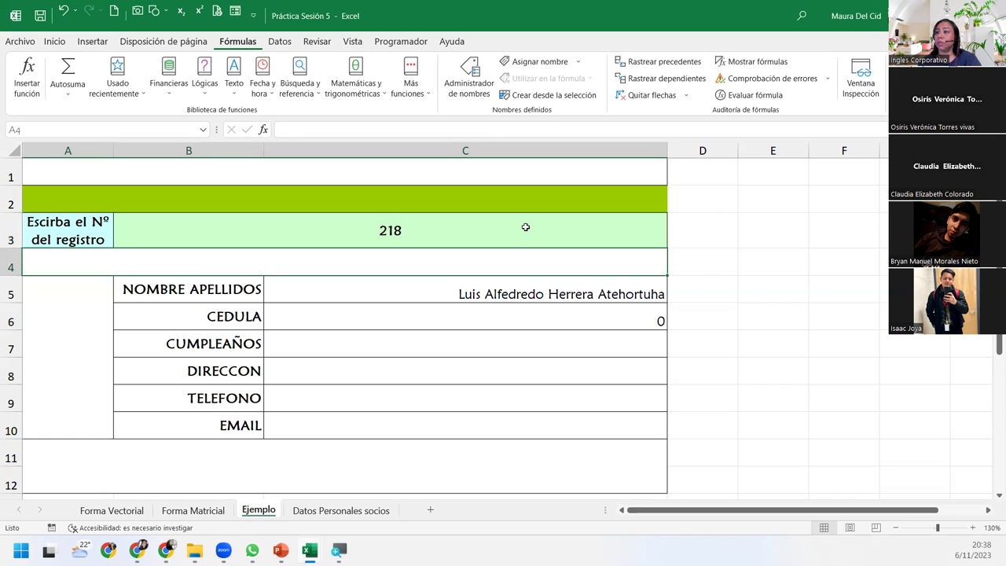
{"action": "left_click", "coordinate": [613, 324]}
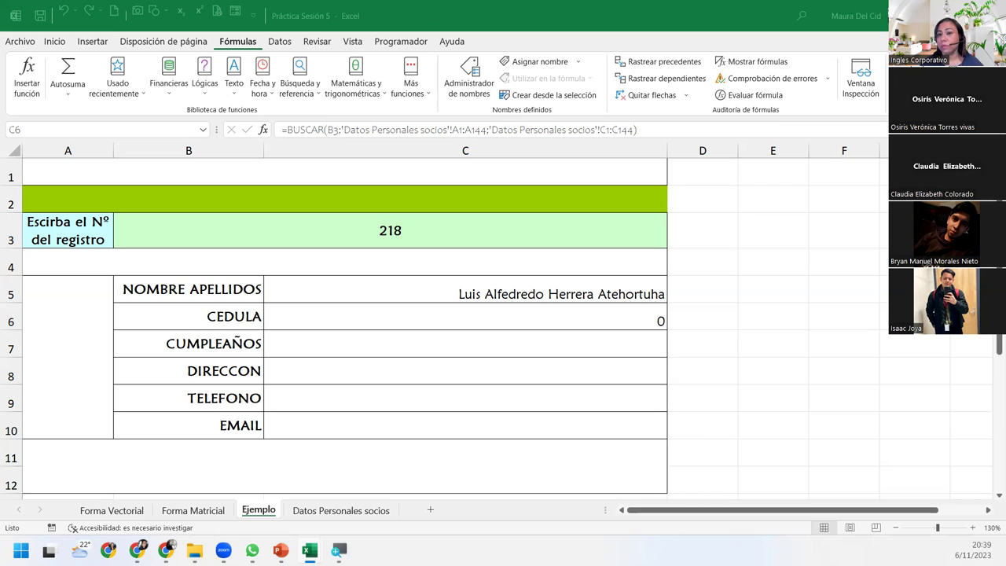
{"action": "left_click", "coordinate": [409, 281]}
{"action": "left_click", "coordinate": [412, 316]}
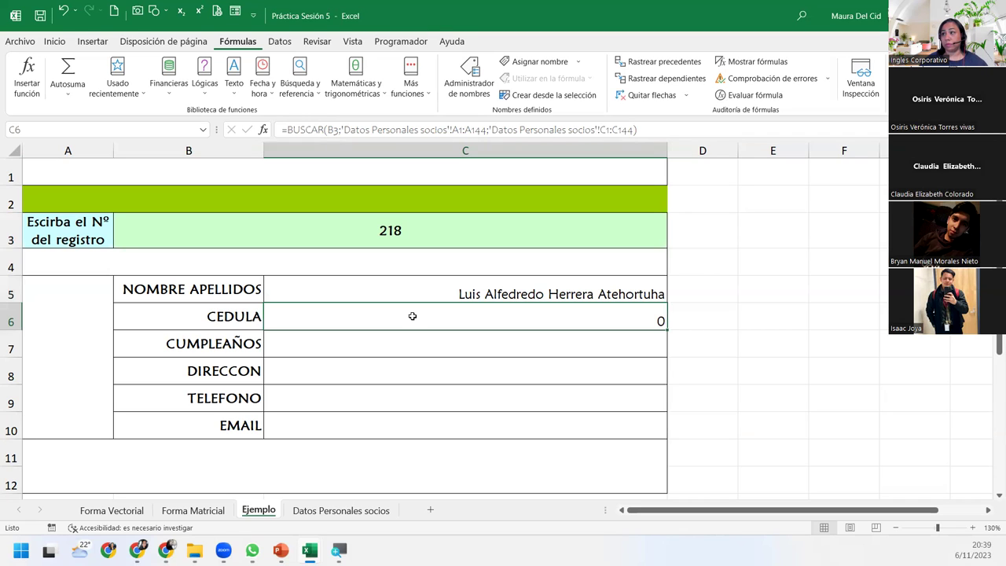
{"action": "double_click", "coordinate": [412, 316]}
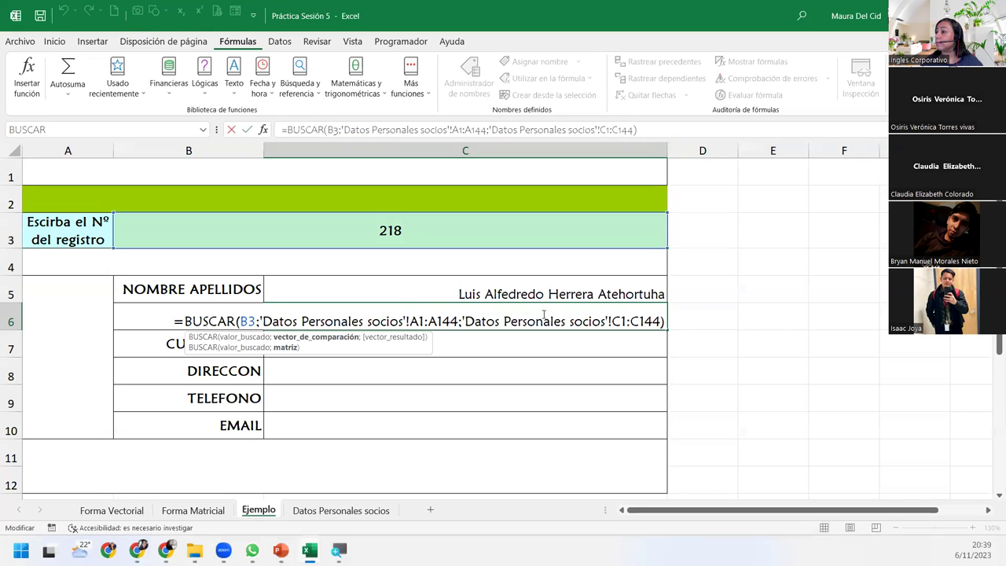
{"action": "left_click", "coordinate": [666, 321]}
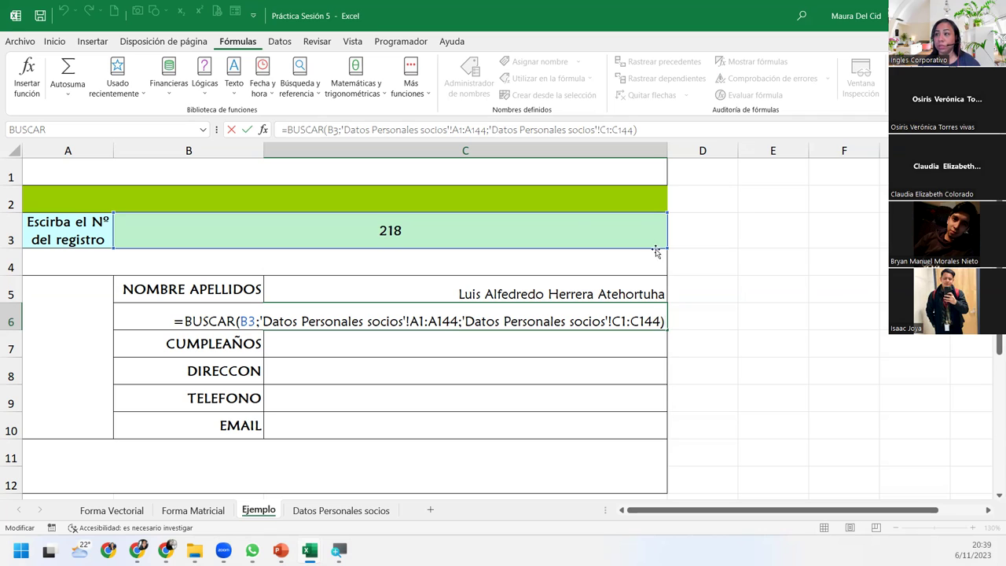
{"action": "left_click", "coordinate": [221, 331]}
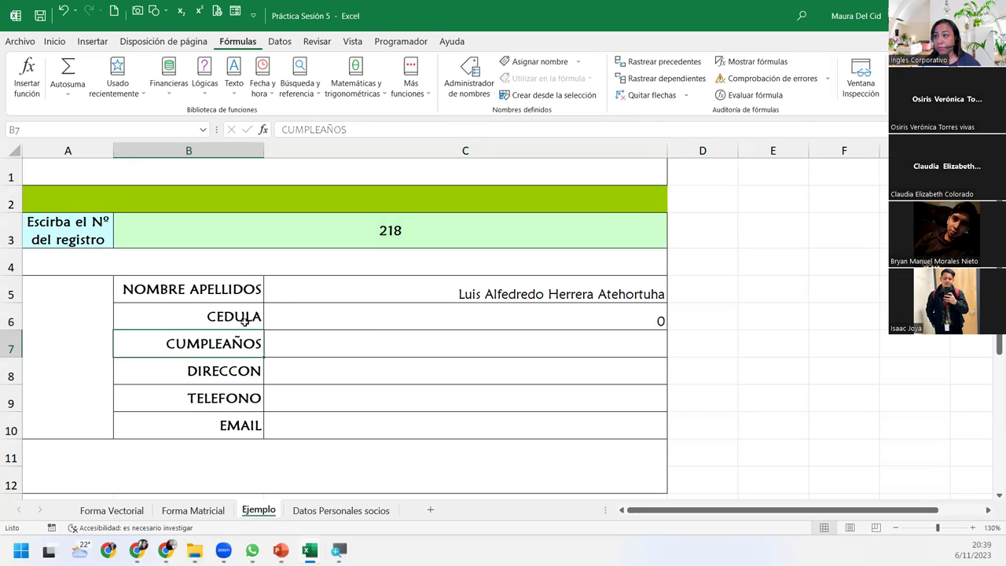
{"action": "double_click", "coordinate": [276, 318]}
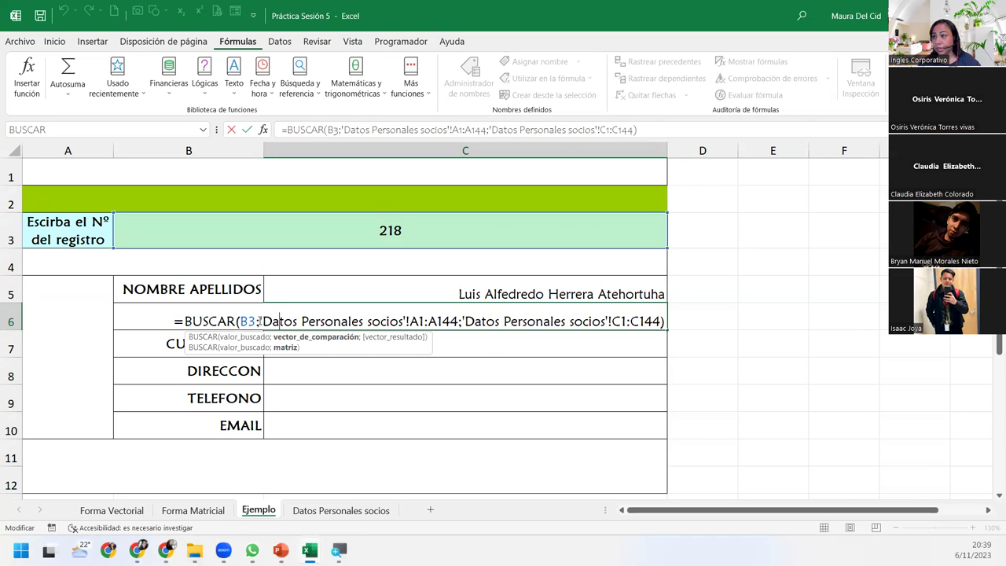
{"action": "left_click_drag", "start_coordinate": [261, 321], "coordinate": [410, 320]}
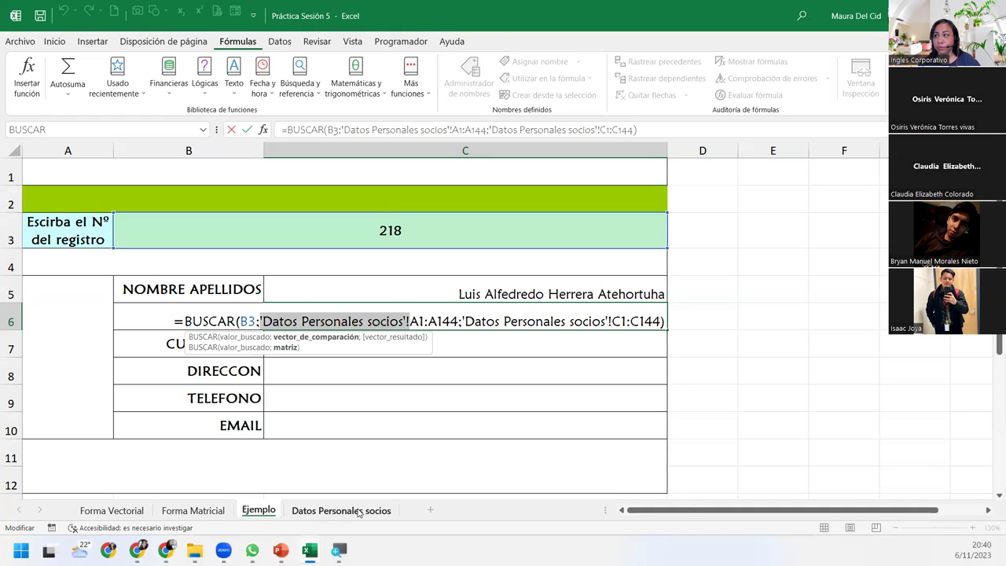
{"action": "key", "text": "Return"}
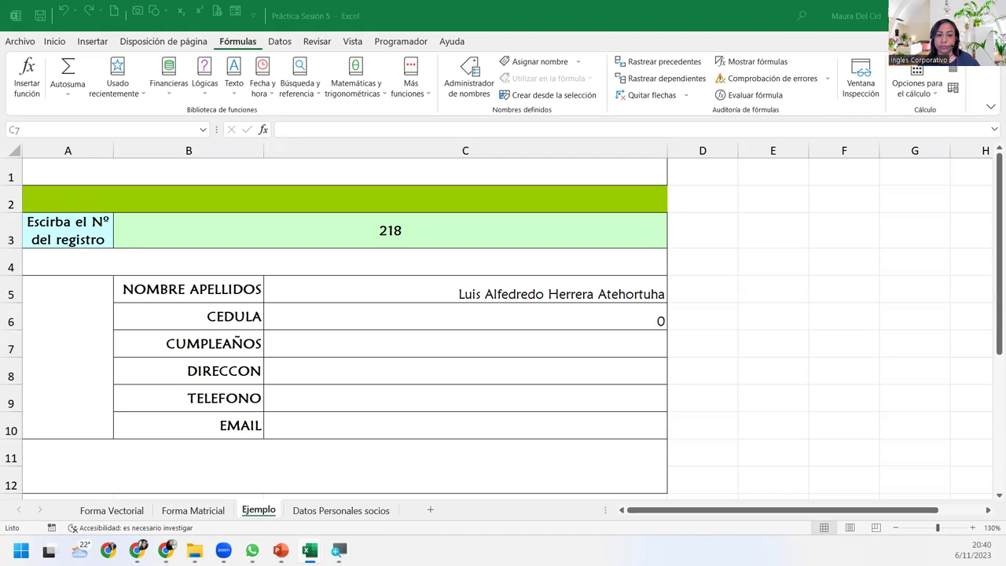
{"action": "left_click", "coordinate": [498, 320]}
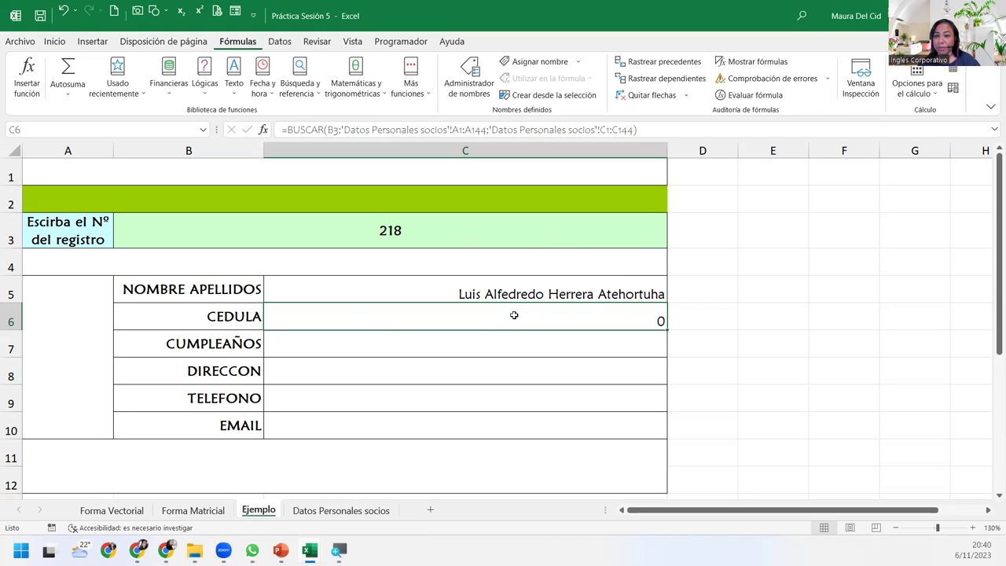
{"action": "key", "text": "alt+Tab"}
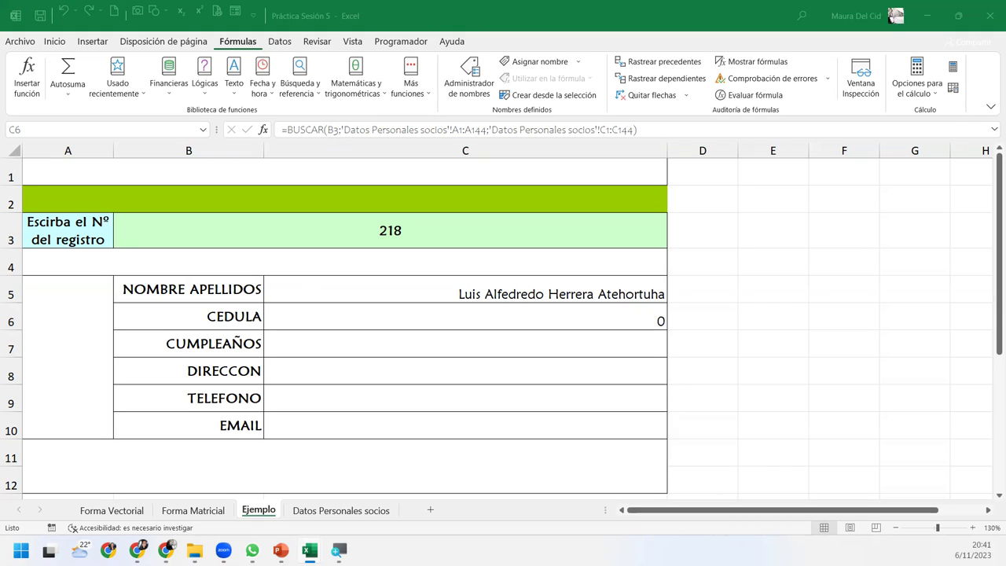
{"action": "left_click", "coordinate": [612, 312]}
{"action": "left_click", "coordinate": [505, 326]}
{"action": "left_click", "coordinate": [527, 323]}
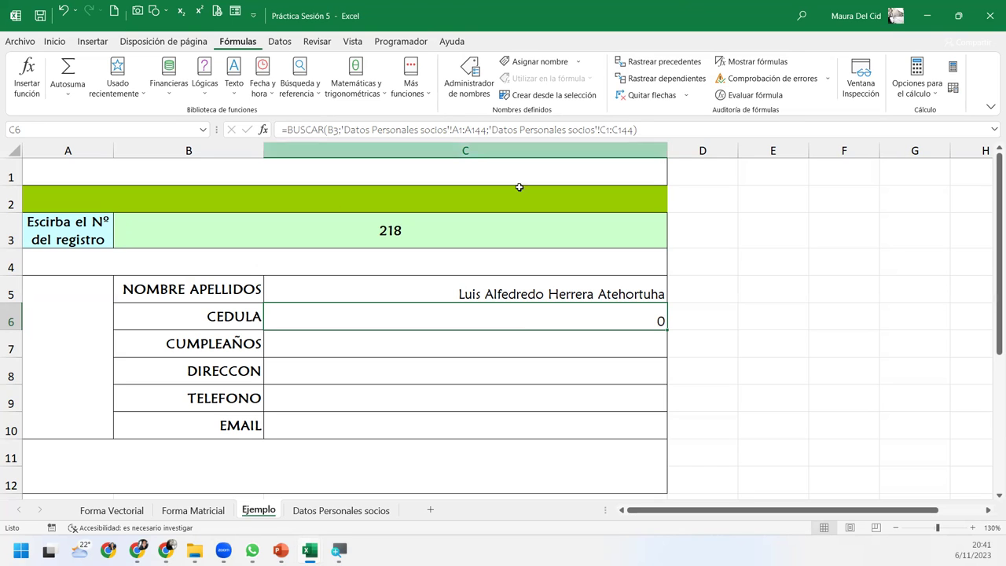
Step: Copy the BUSCAR lookup text from C6's cédula formula, leaving the cursor after '='
{"action": "double_click", "coordinate": [548, 313]}
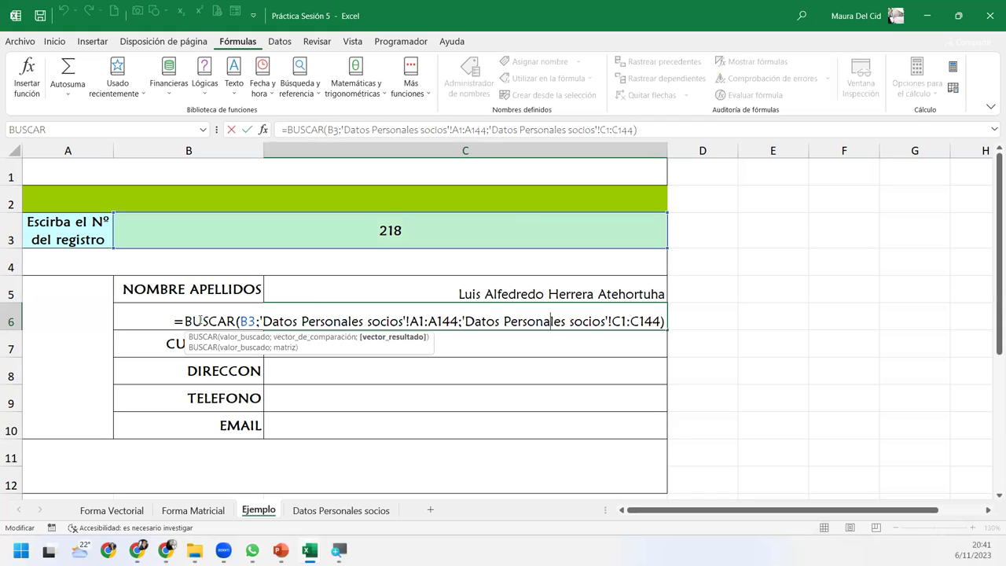
{"action": "left_click", "coordinate": [184, 322]}
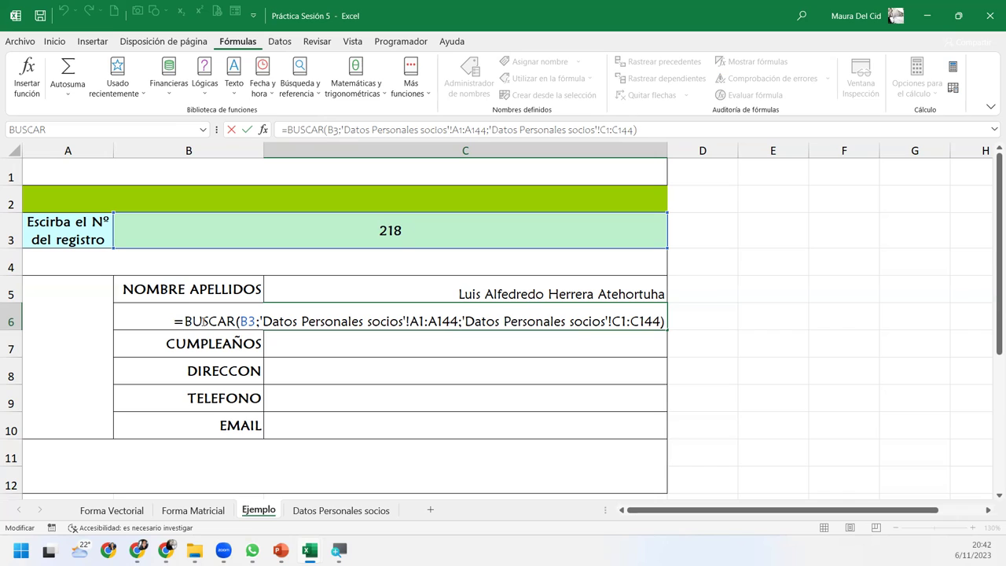
{"action": "left_click_drag", "start_coordinate": [185, 321], "coordinate": [674, 318]}
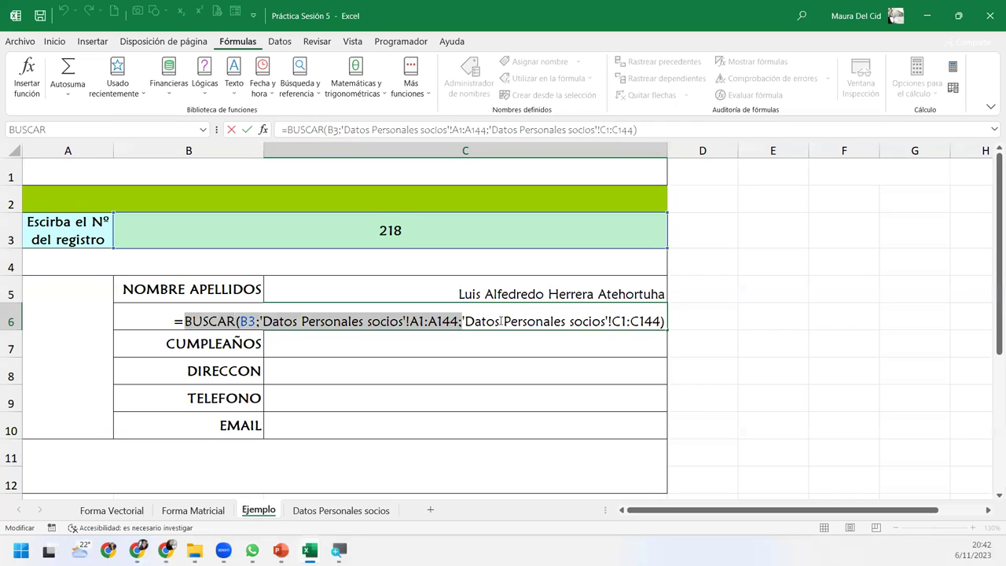
{"action": "right_click", "coordinate": [655, 320]}
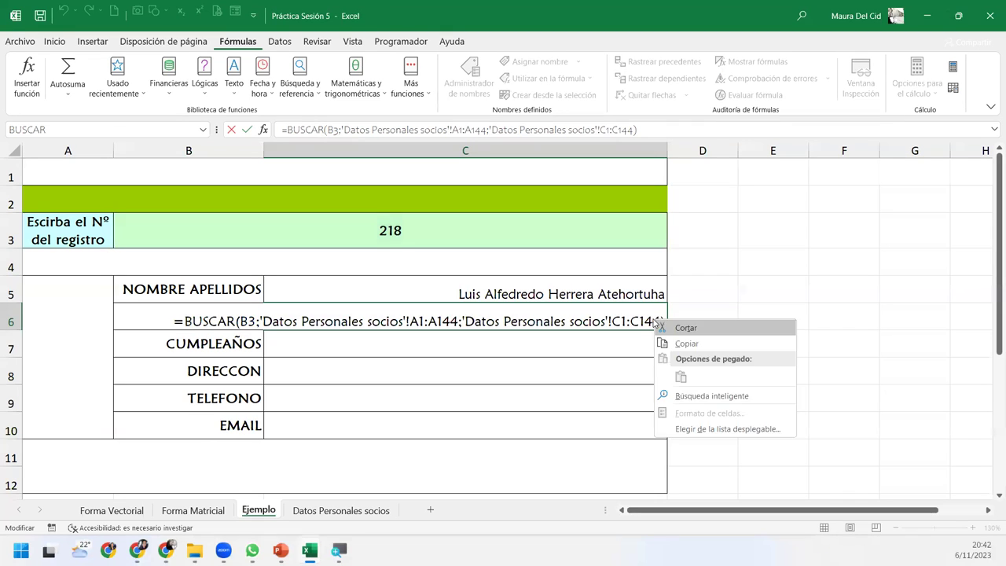
{"action": "left_click", "coordinate": [664, 343]}
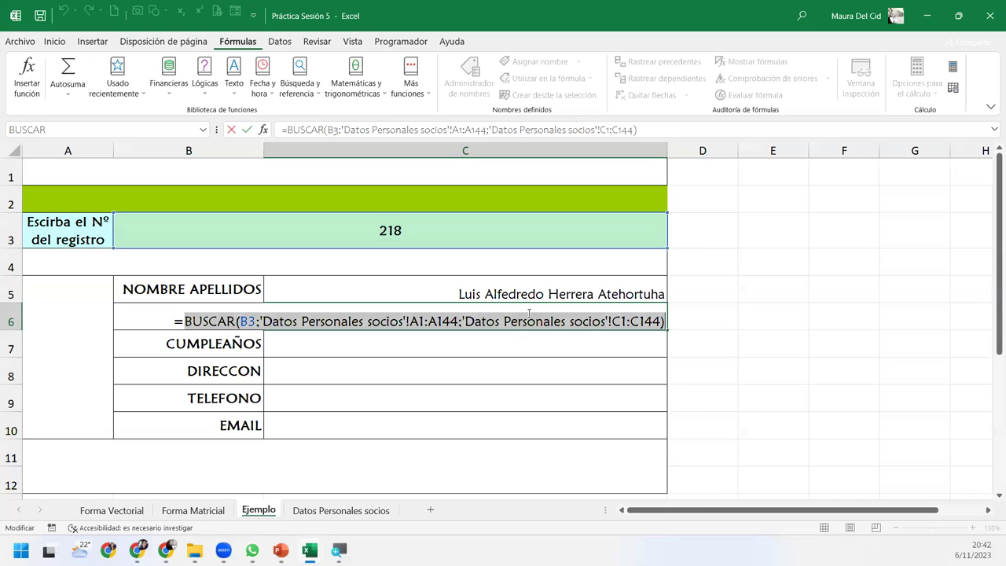
{"action": "left_click", "coordinate": [186, 321]}
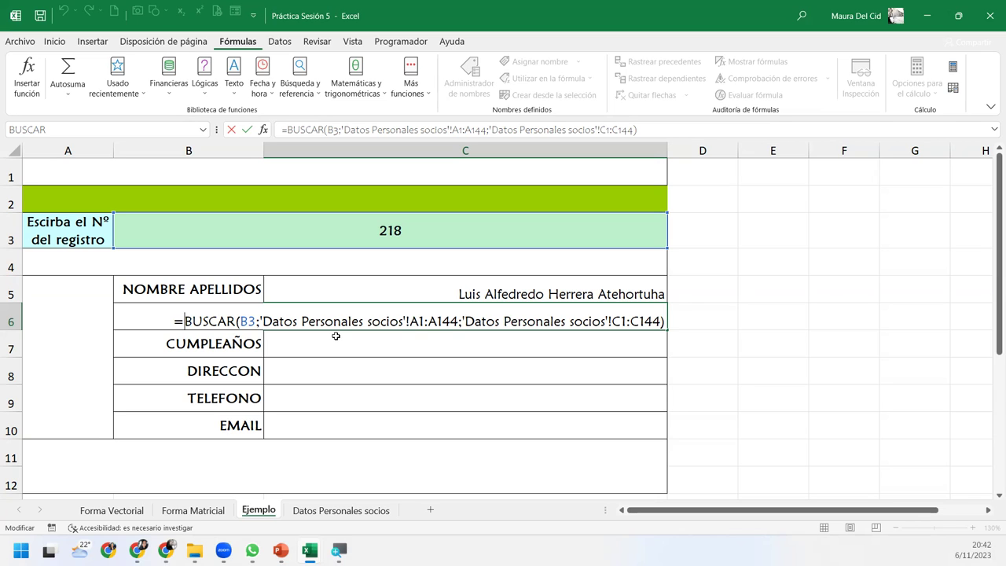
Step: Rewrite C6 as =SI(BUSCAR(...)=0;"No hay registro") and commit it
{"action": "type", "text": "SI("}
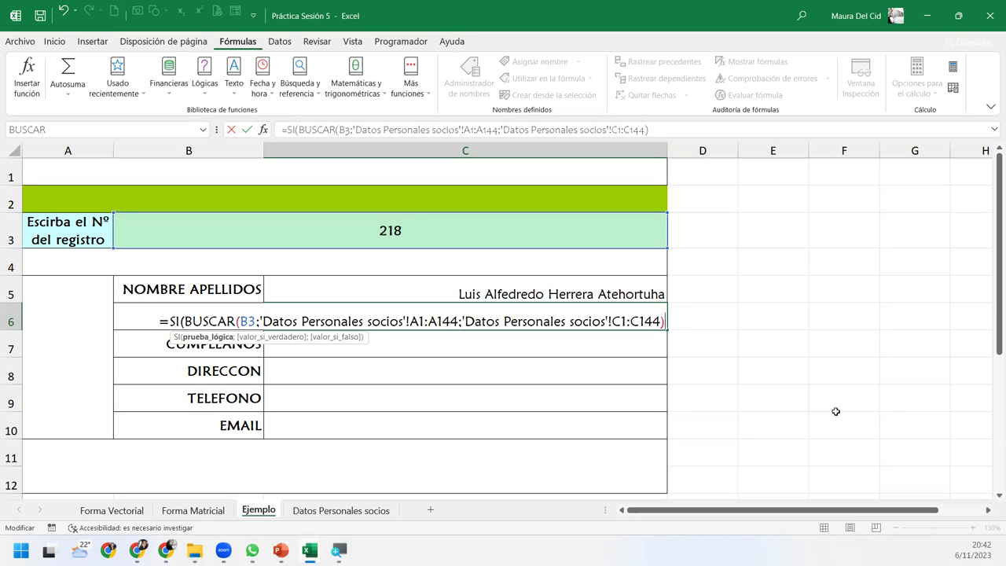
{"action": "type", "text": "=0"}
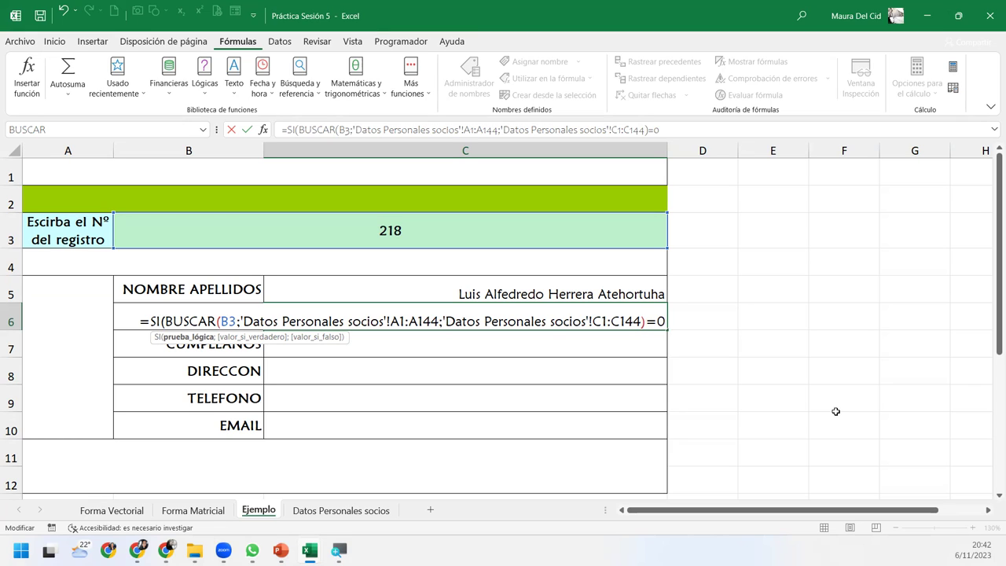
{"action": "type", "text": ";"}
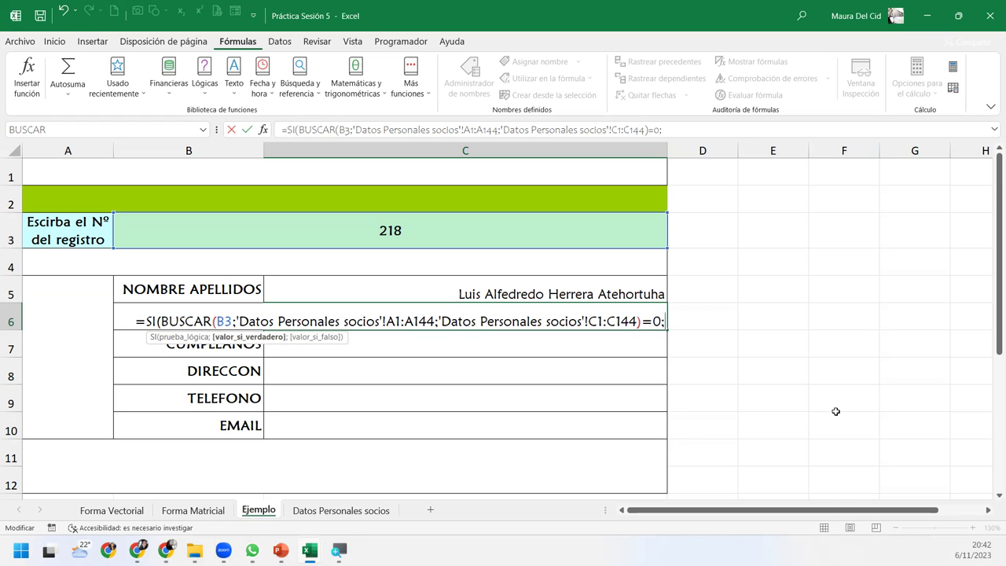
{"action": "type", "text": "\""}
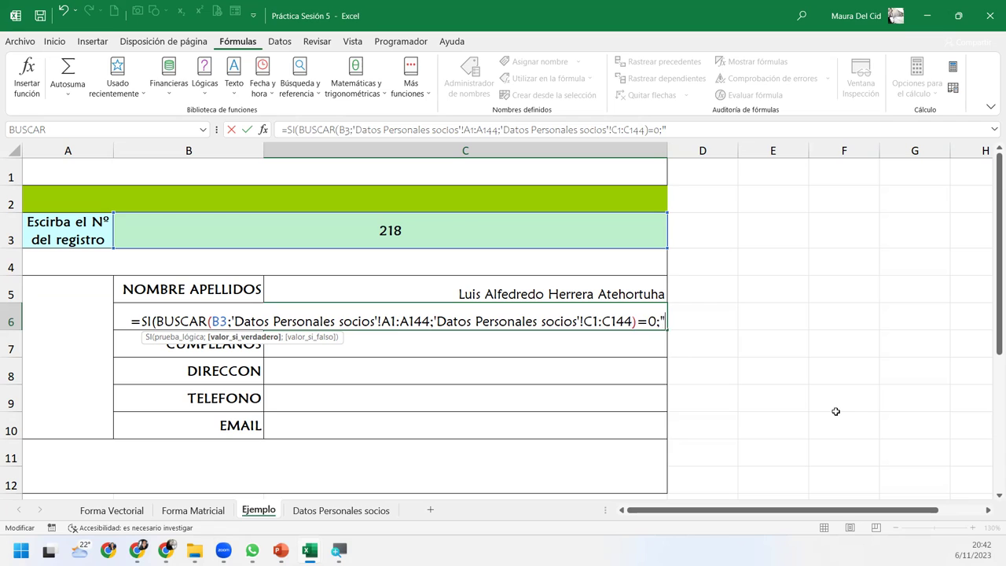
{"action": "type", "text": "D"}
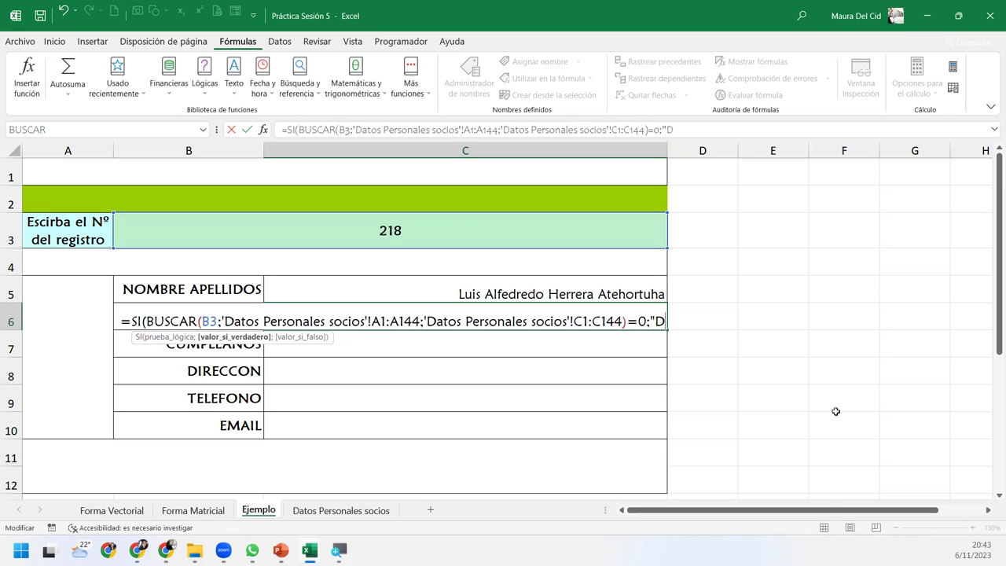
{"action": "key", "text": "BackSpace"}
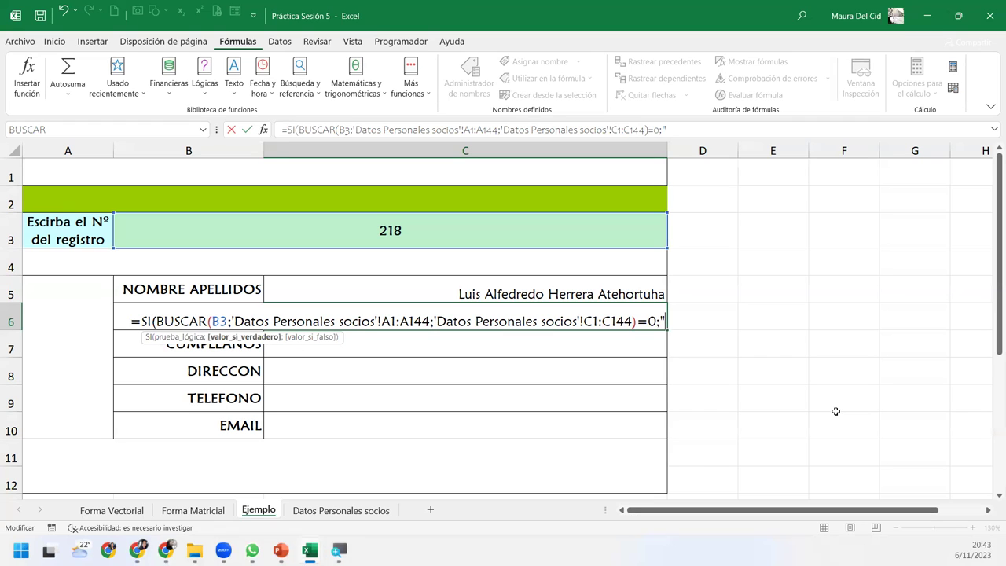
{"action": "type", "text": "No"}
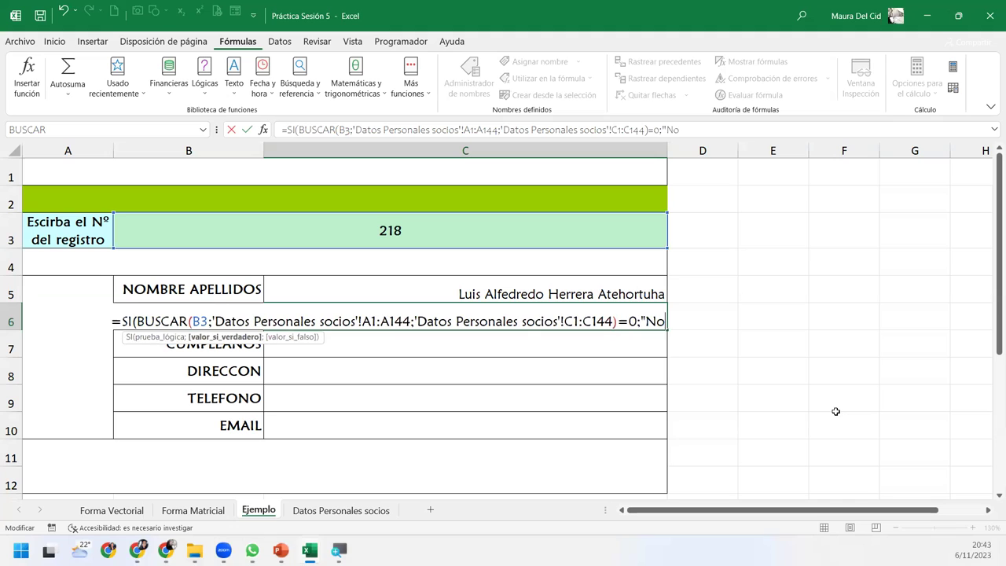
{"action": "type", "text": " hay r"}
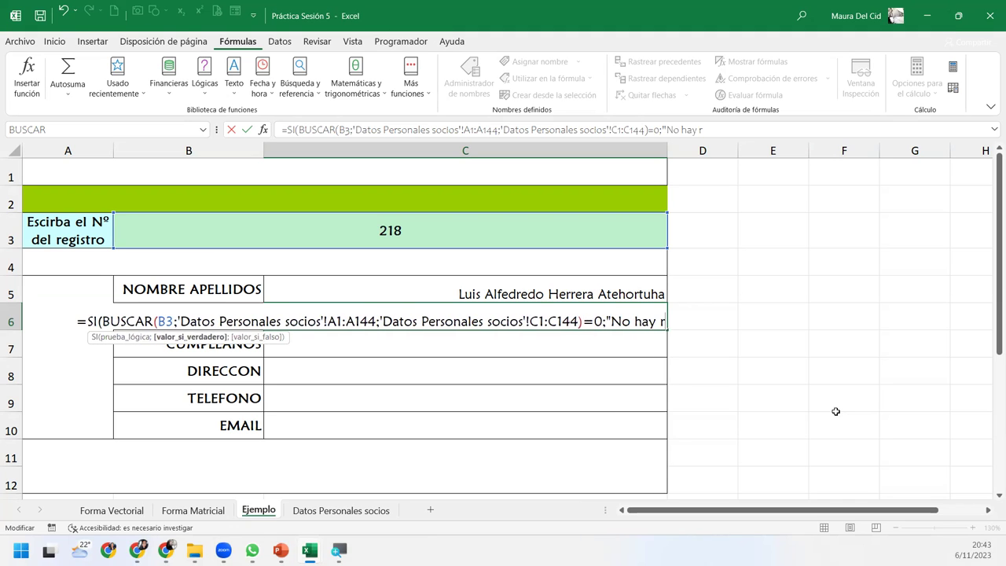
{"action": "type", "text": "egistro"}
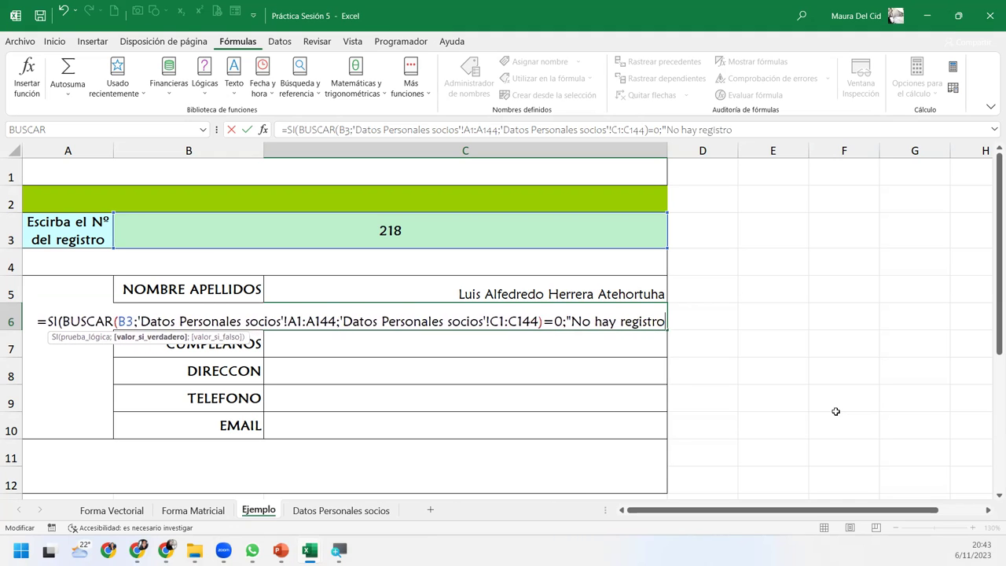
{"action": "type", "text": "\""}
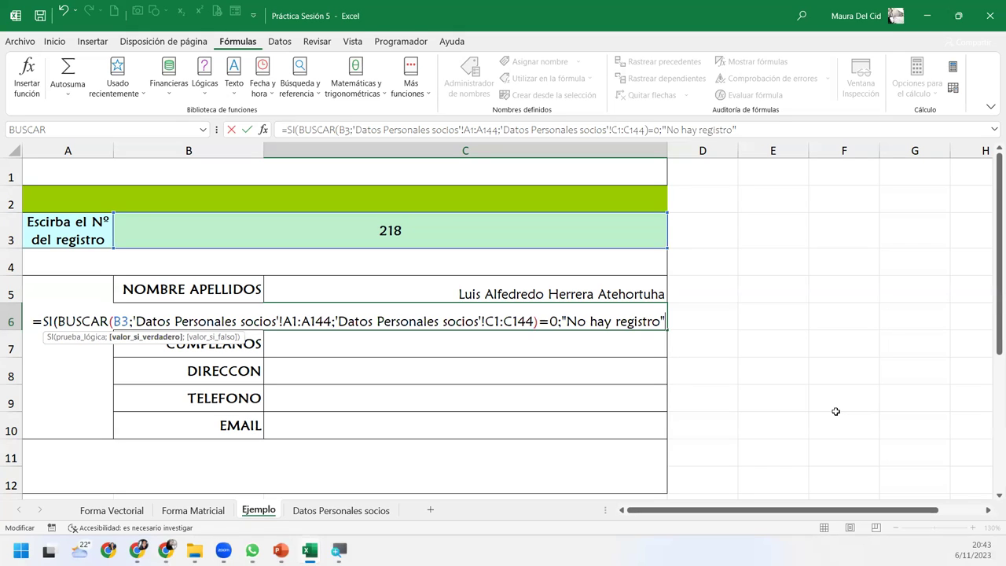
{"action": "type", "text": ";"}
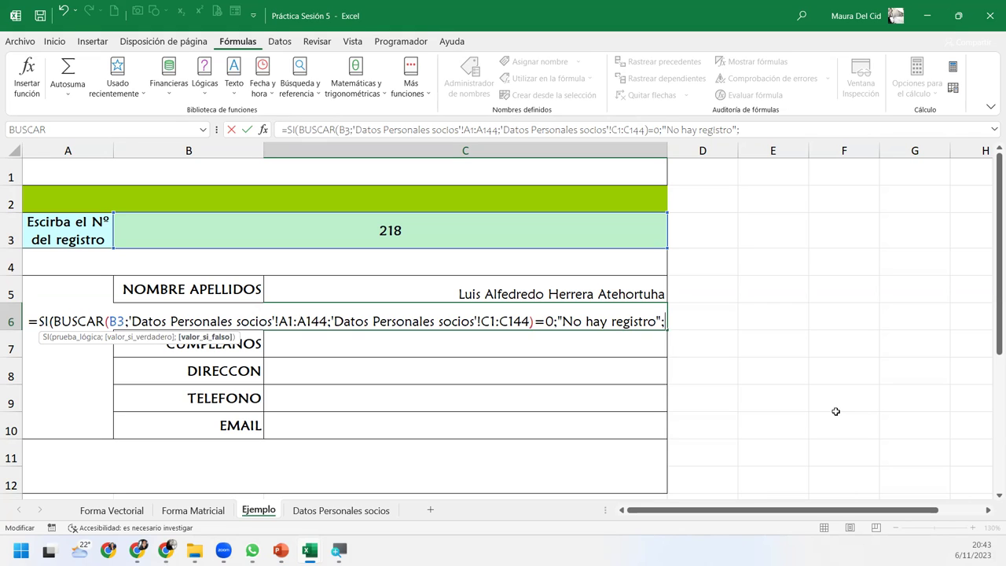
{"action": "key", "text": "BackSpace"}
{"action": "type", "text": ")"}
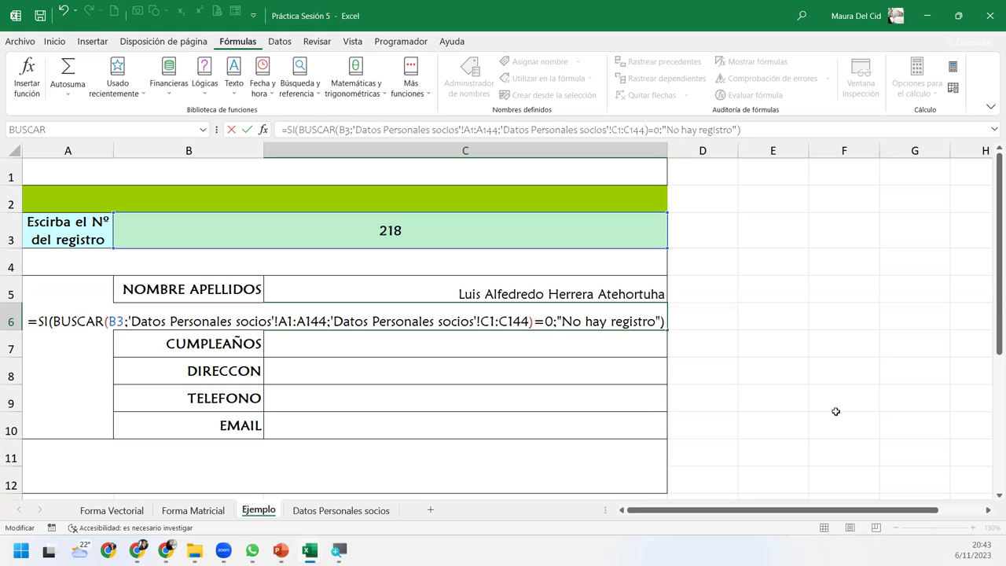
{"action": "key", "text": "Return"}
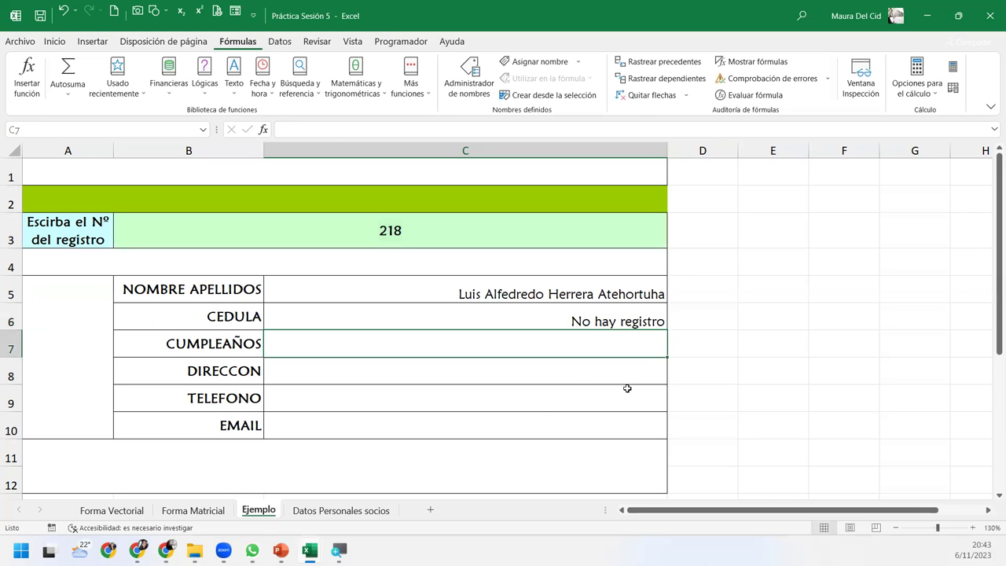
Step: Enter 111 as the record number in B3
{"action": "left_click", "coordinate": [485, 313]}
{"action": "left_click", "coordinate": [451, 223]}
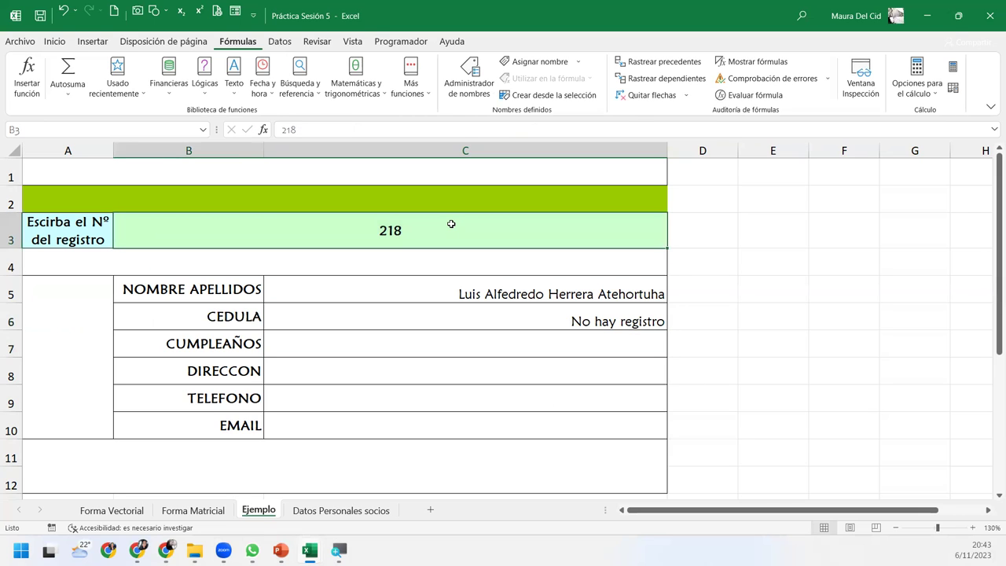
{"action": "type", "text": "11"}
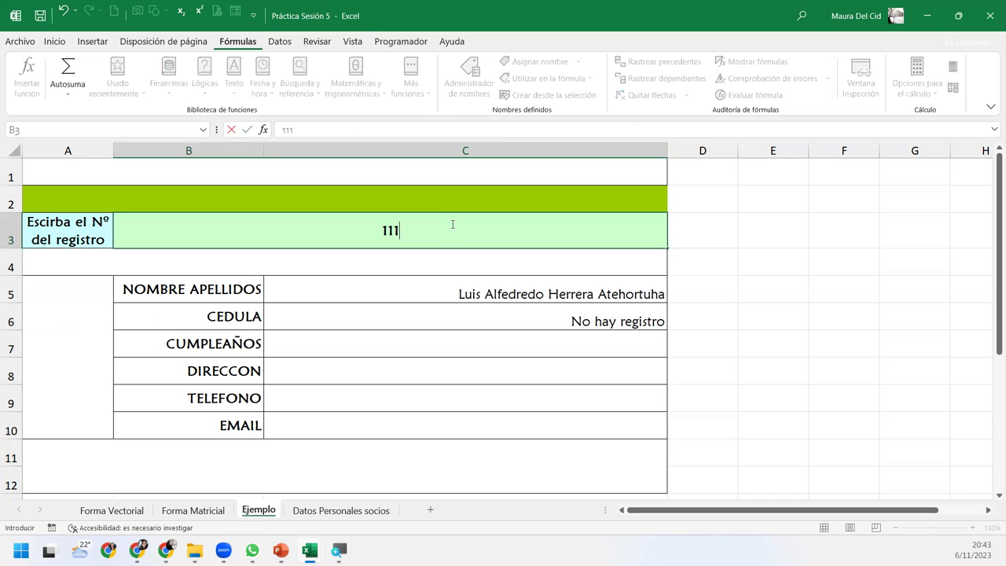
{"action": "type", "text": "1"}
{"action": "key", "text": "Return"}
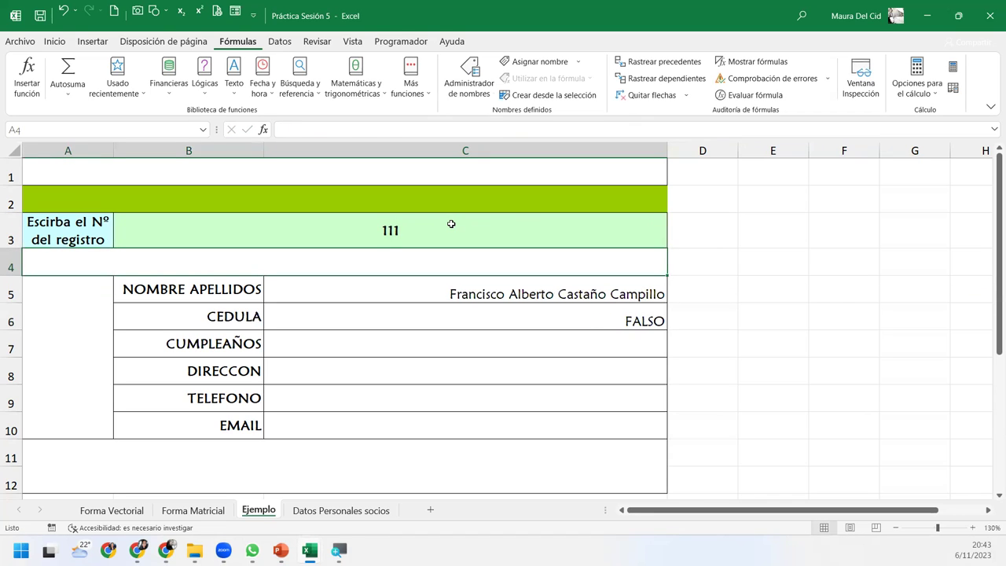
{"action": "left_click", "coordinate": [446, 223]}
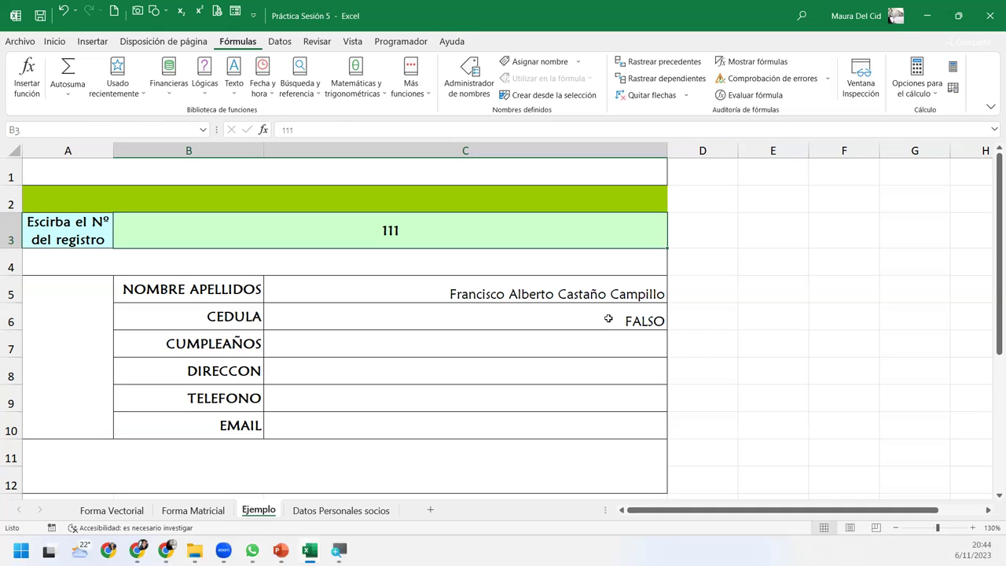
Step: Paste the BUSCAR lookup into C6's formula as the SI false argument and commit it
{"action": "double_click", "coordinate": [607, 318]}
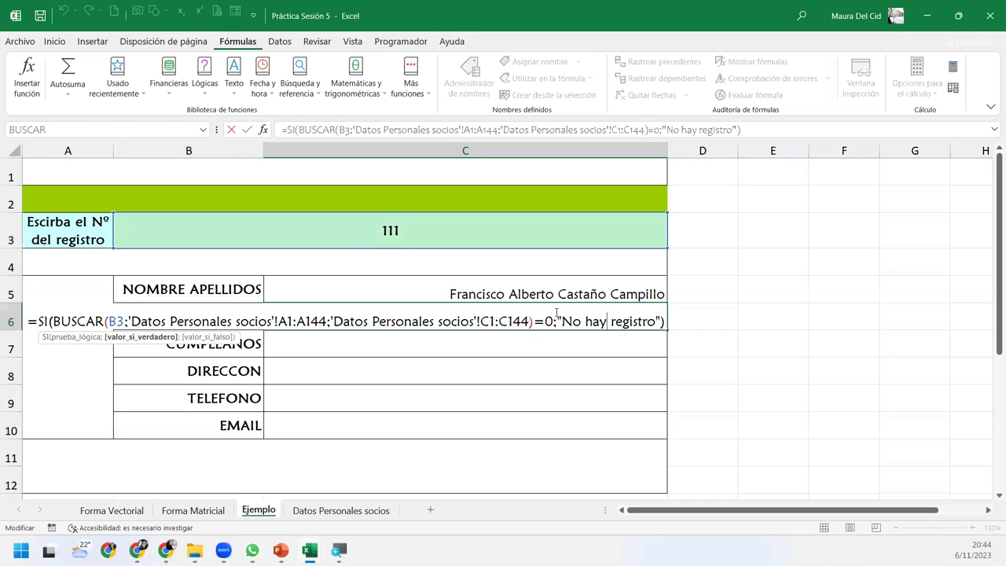
{"action": "key", "text": "Right"}
{"action": "key", "text": "Right"}
{"action": "key", "text": "Right"}
{"action": "type", "text": ";"}
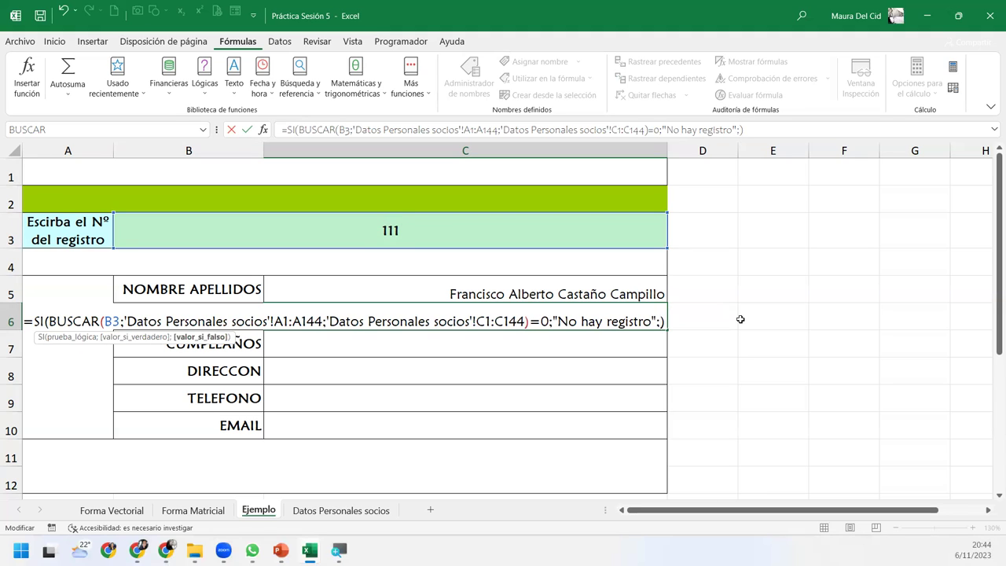
{"action": "type", "text": "BUSCAR(B3;'Datos Personales socios'!A1:A144;'Datos Personales socios'!C1:C144)"}
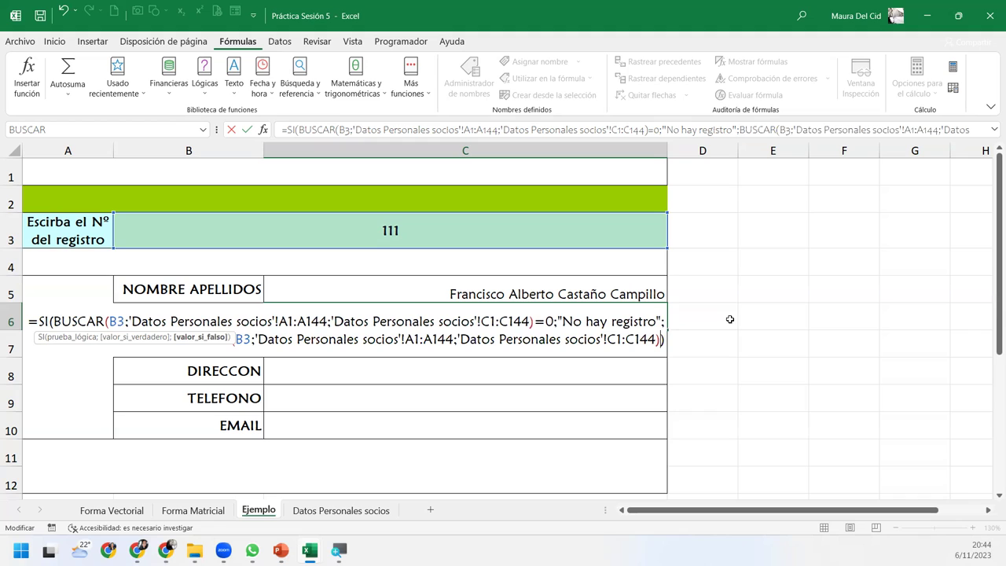
{"action": "left_click", "coordinate": [255, 340]}
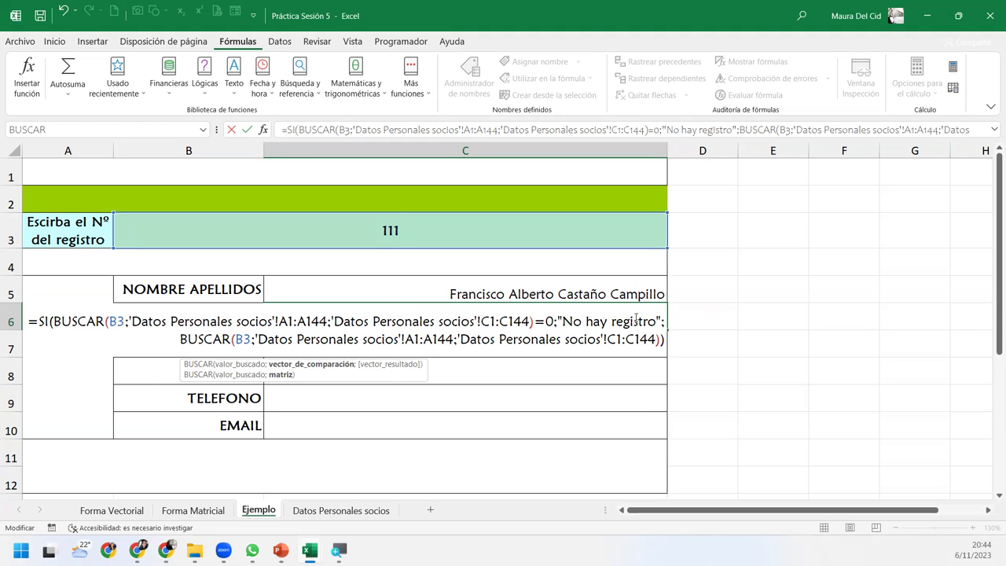
{"action": "left_click_drag", "start_coordinate": [50, 321], "coordinate": [534, 323]}
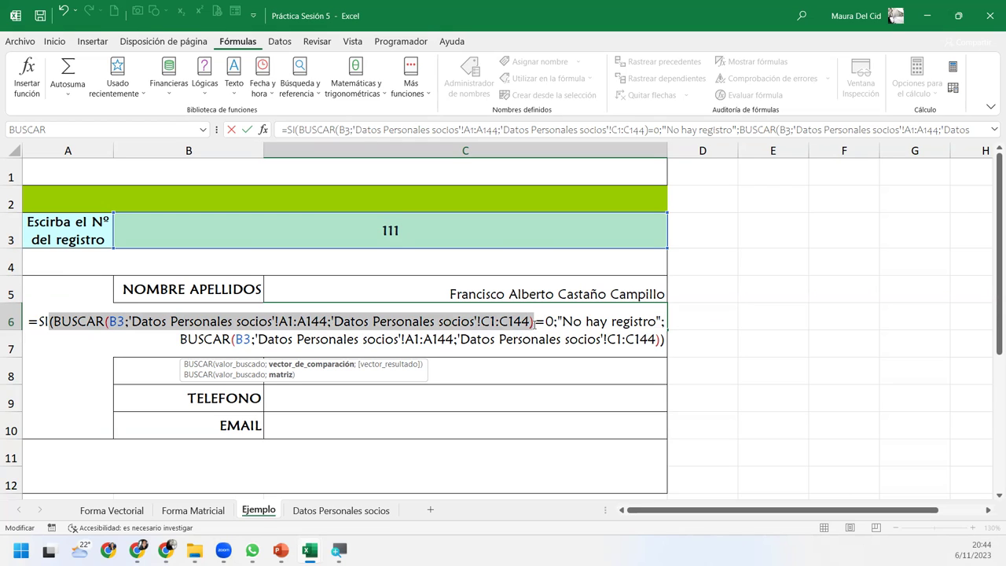
{"action": "left_click", "coordinate": [55, 321]}
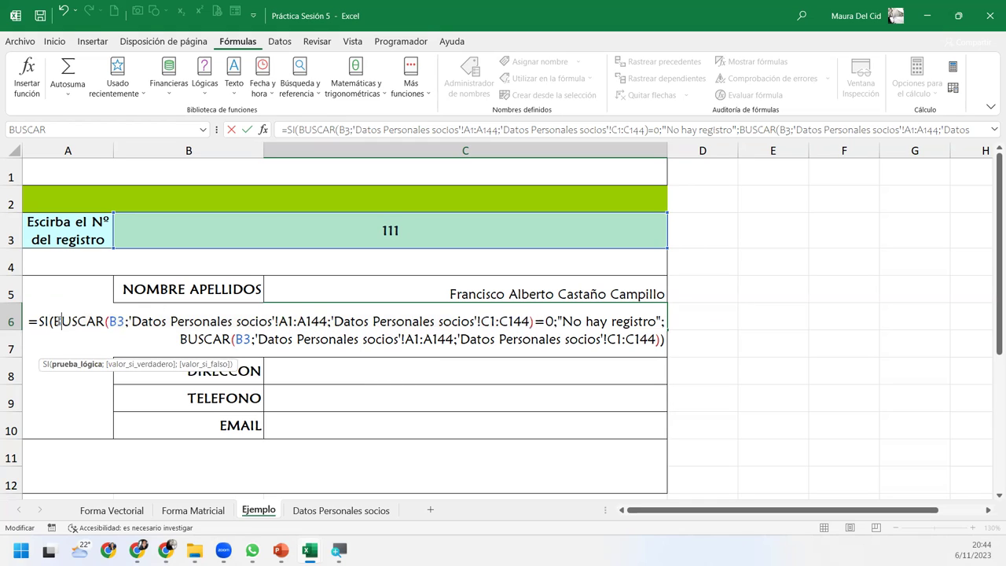
{"action": "left_click_drag", "start_coordinate": [54, 322], "coordinate": [533, 321]}
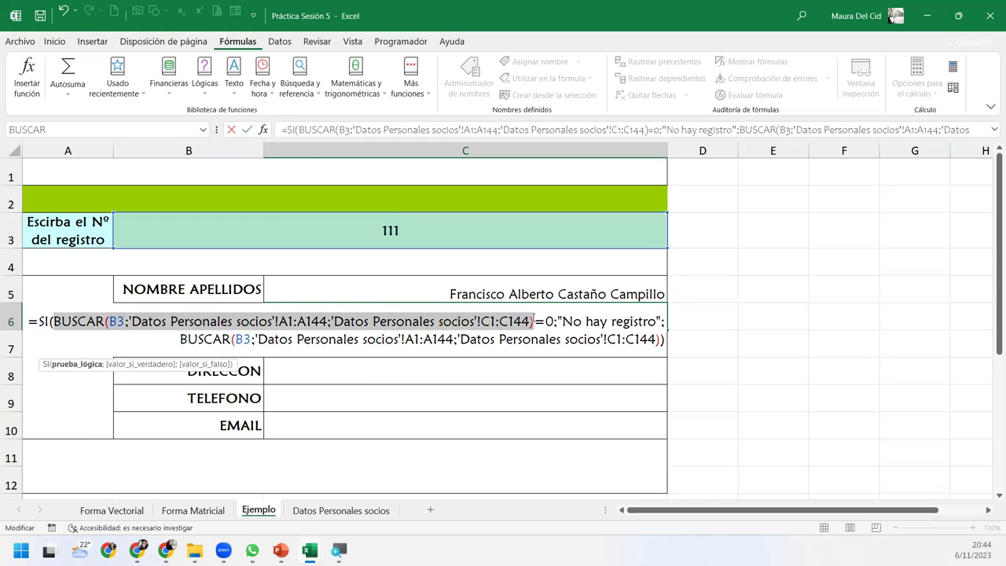
{"action": "left_click", "coordinate": [180, 339]}
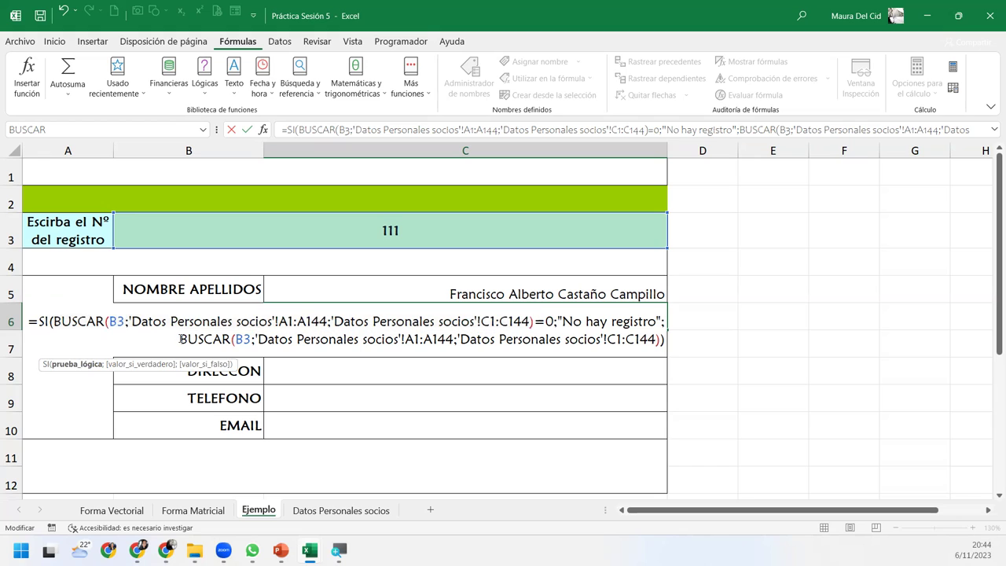
{"action": "key", "text": "shift+End"}
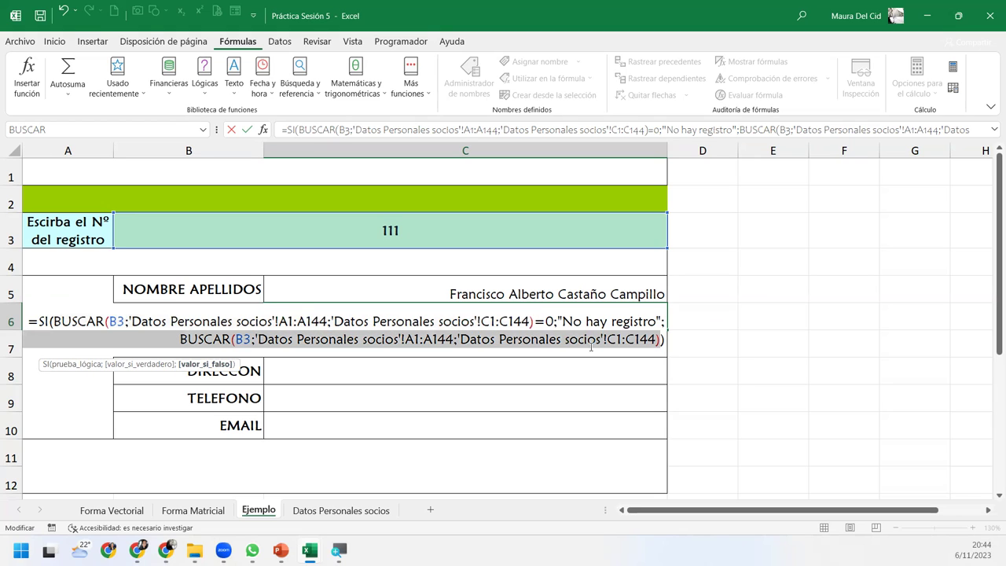
{"action": "left_click", "coordinate": [660, 340]}
{"action": "type", "text": ")"}
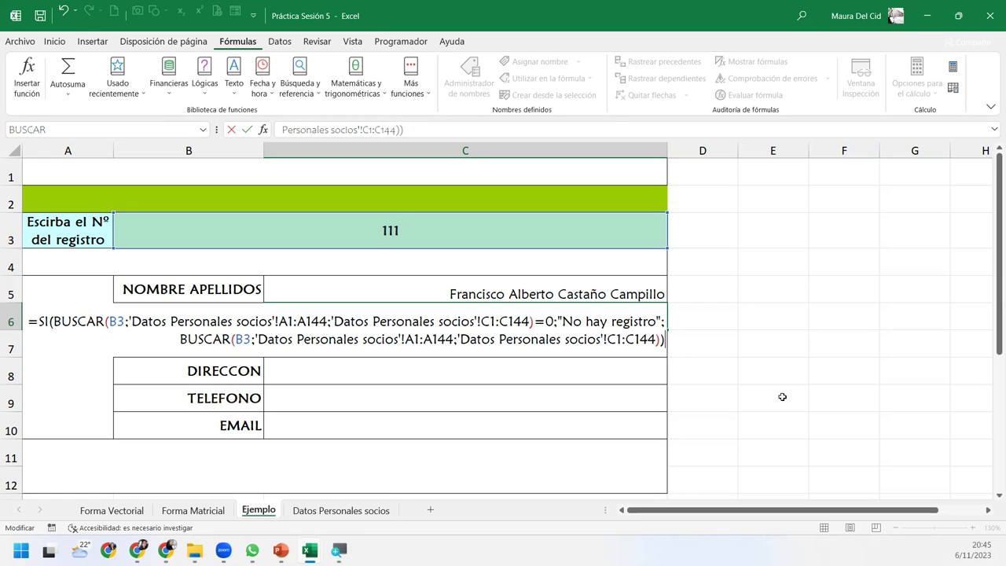
{"action": "key", "text": "Return"}
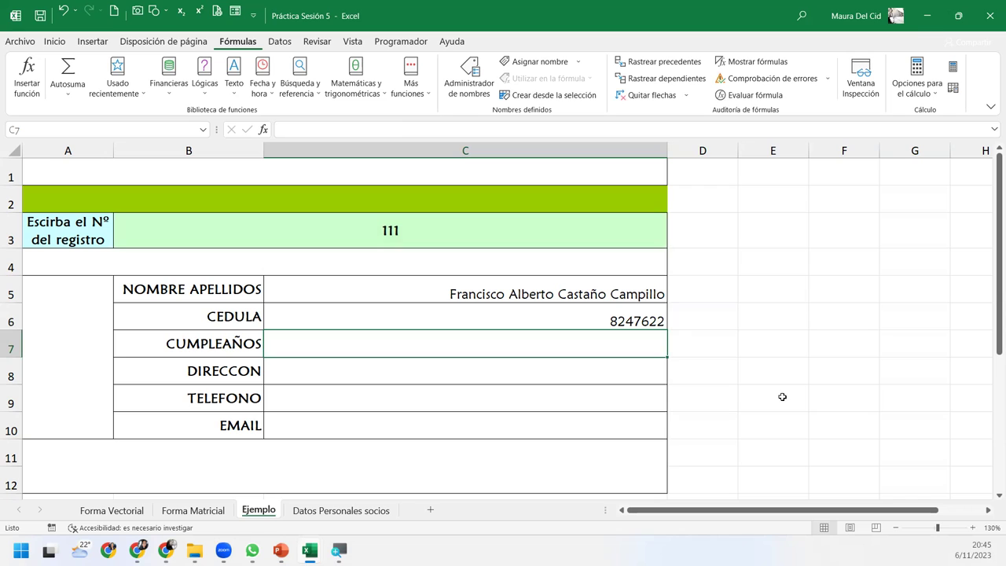
Step: Open C5's name formula and insert SI( before its BUSCAR lookup
{"action": "left_click", "coordinate": [567, 324]}
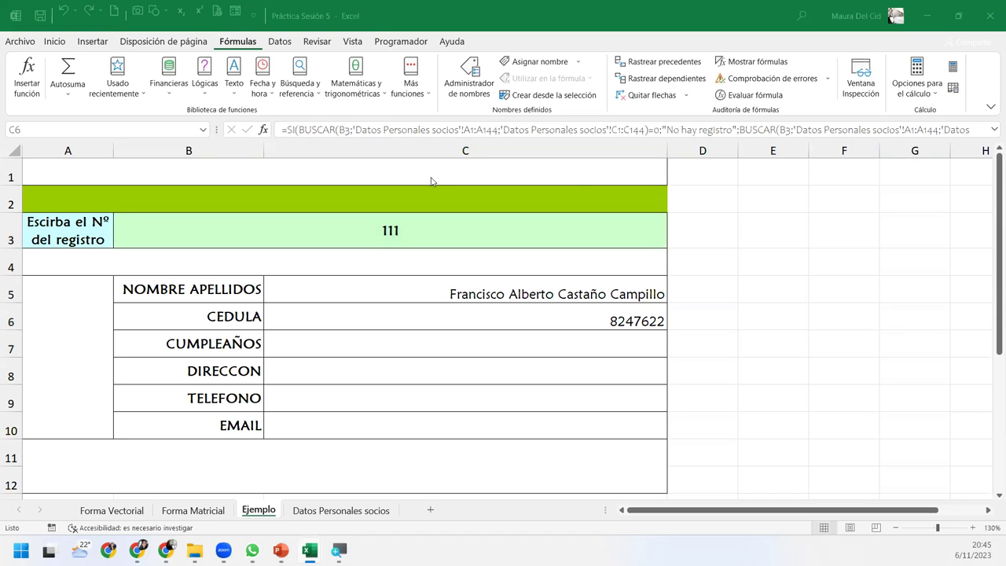
{"action": "left_click", "coordinate": [476, 310]}
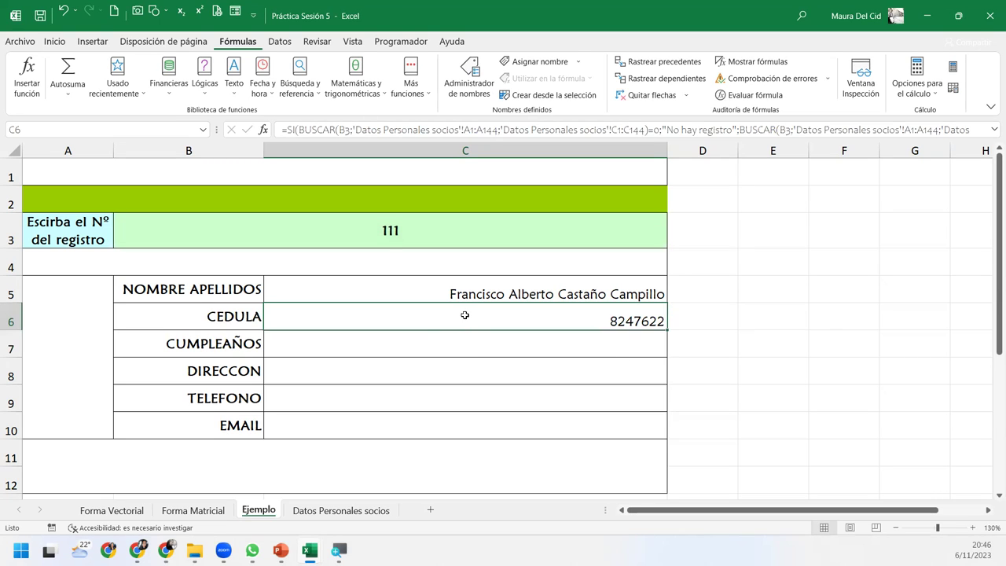
{"action": "left_click", "coordinate": [450, 292]}
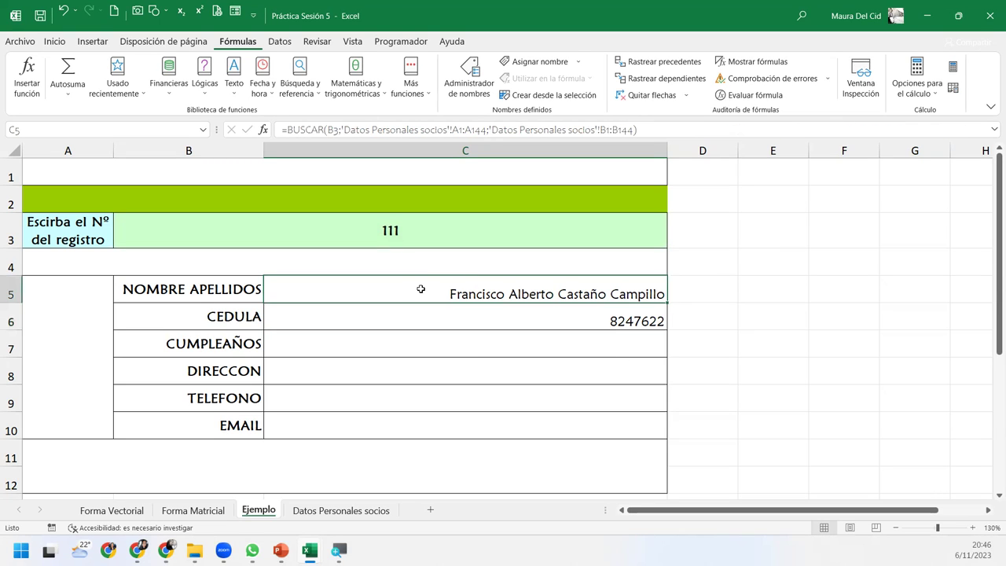
{"action": "double_click", "coordinate": [420, 289]}
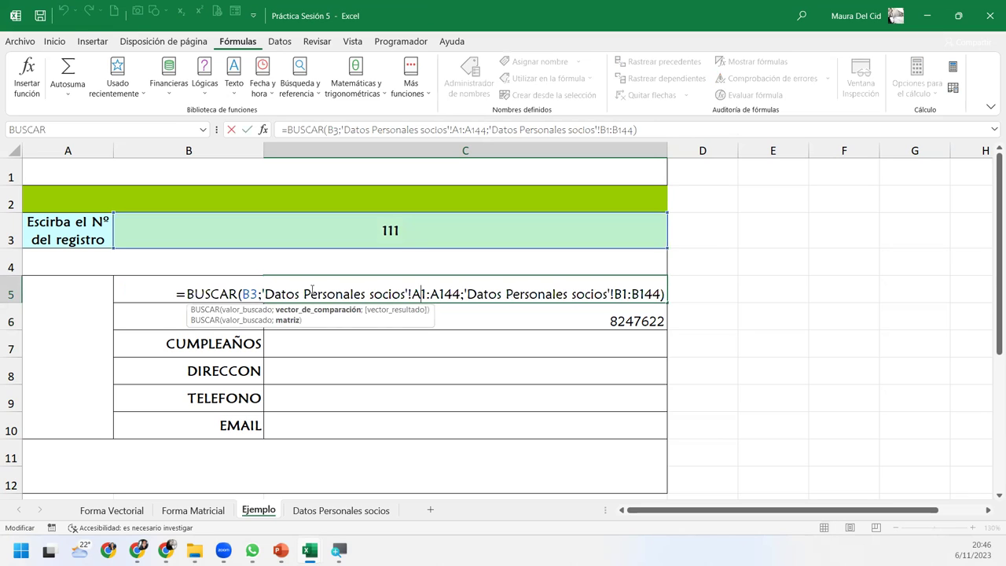
{"action": "left_click_drag", "start_coordinate": [187, 294], "coordinate": [664, 288]}
{"action": "key", "text": "ctrl+c"}
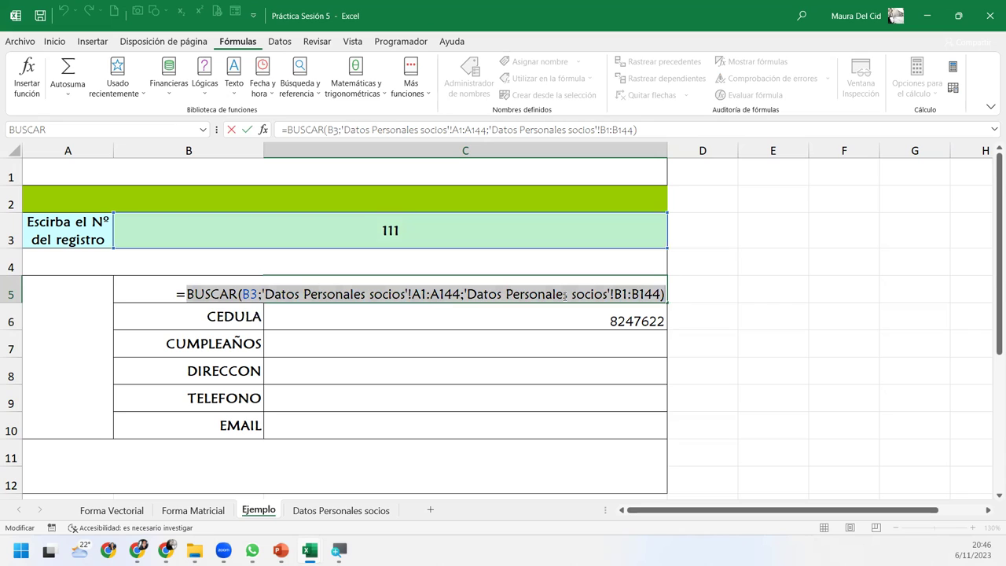
{"action": "key", "text": "Left"}
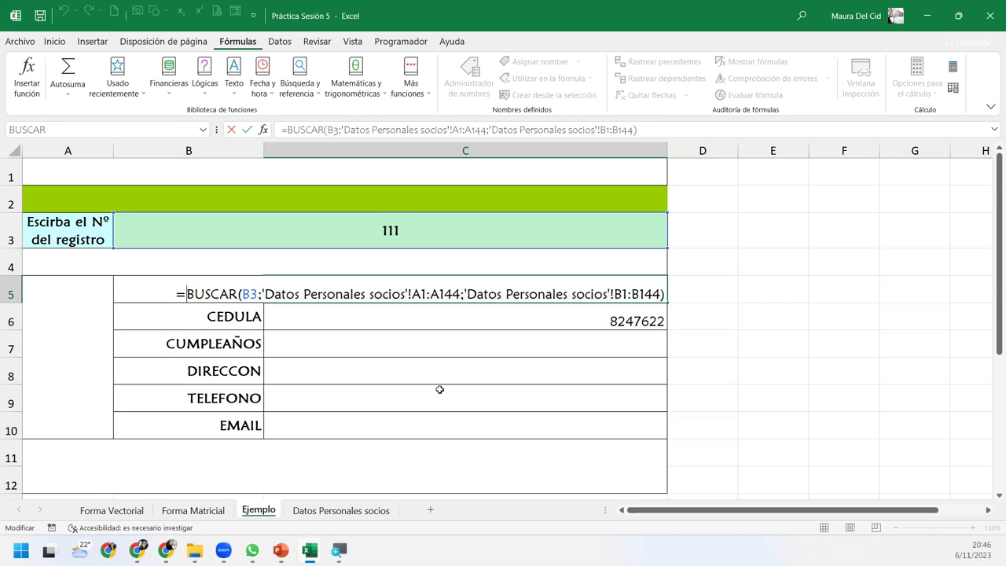
{"action": "type", "text": "SI("}
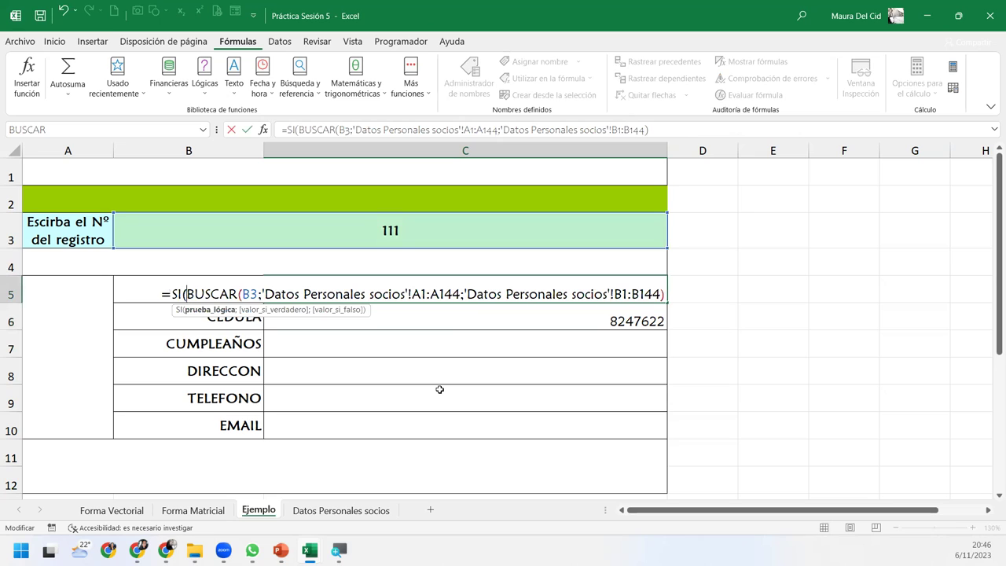
Step: Complete C5 with =0;"No hay registro" and the pasted BUSCAR fallback, then commit
{"action": "left_click", "coordinate": [660, 281]}
{"action": "type", "text": "=0;"}
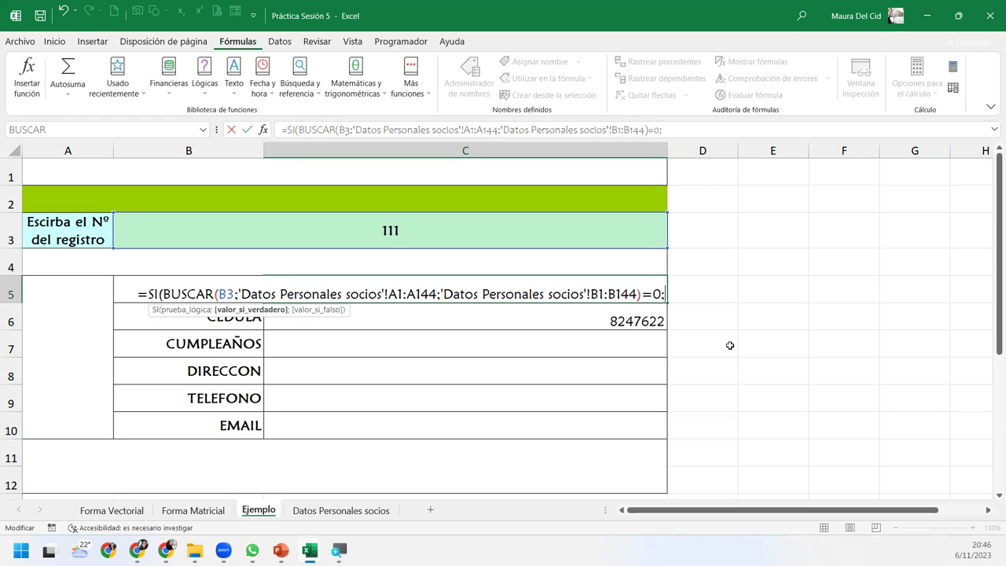
{"action": "type", "text": "\"Registro"}
{"action": "key", "text": "BackSpace"}
{"action": "key", "text": "BackSpace"}
{"action": "key", "text": "BackSpace"}
{"action": "key", "text": "BackSpace"}
{"action": "key", "text": "BackSpace"}
{"action": "key", "text": "BackSpace"}
{"action": "key", "text": "BackSpace"}
{"action": "type", "text": "No hay registro\""}
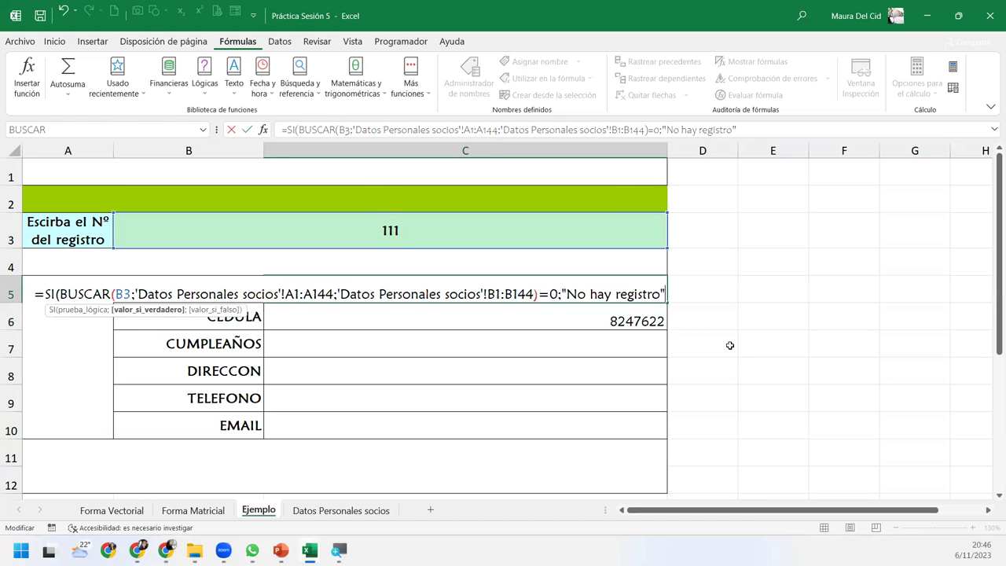
{"action": "type", "text": ";"}
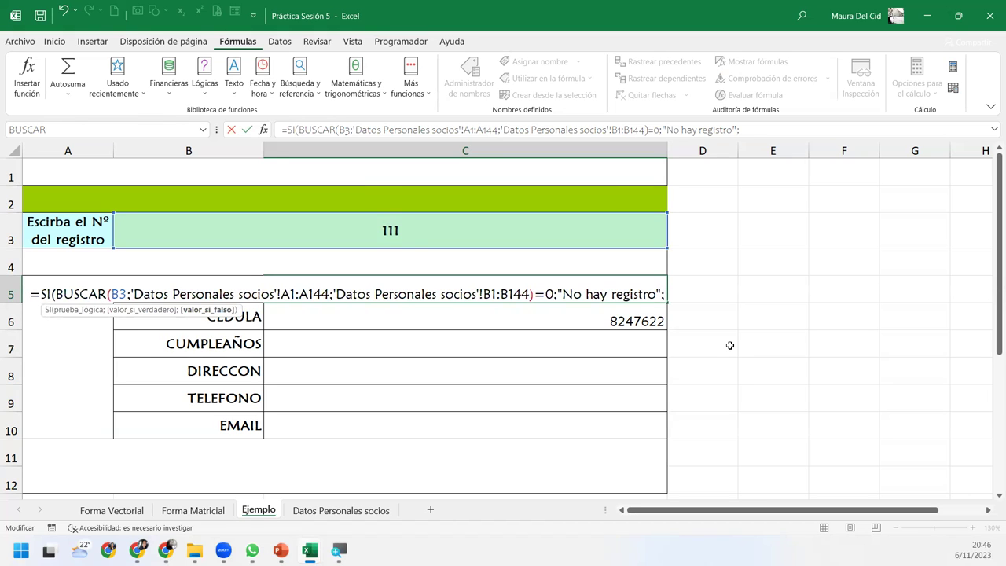
{"action": "key", "text": "ctrl+v"}
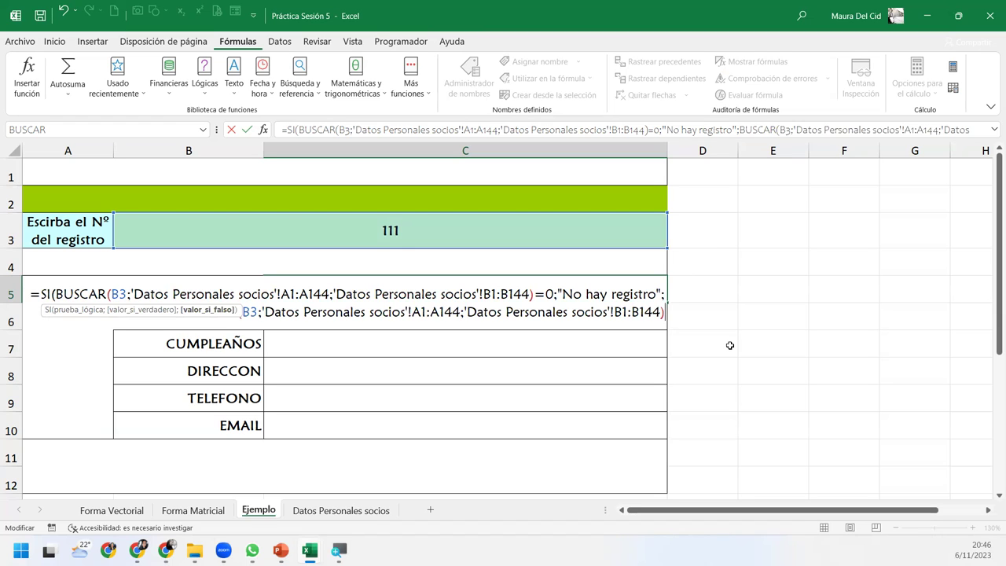
{"action": "type", "text": ")"}
{"action": "key", "text": "Return"}
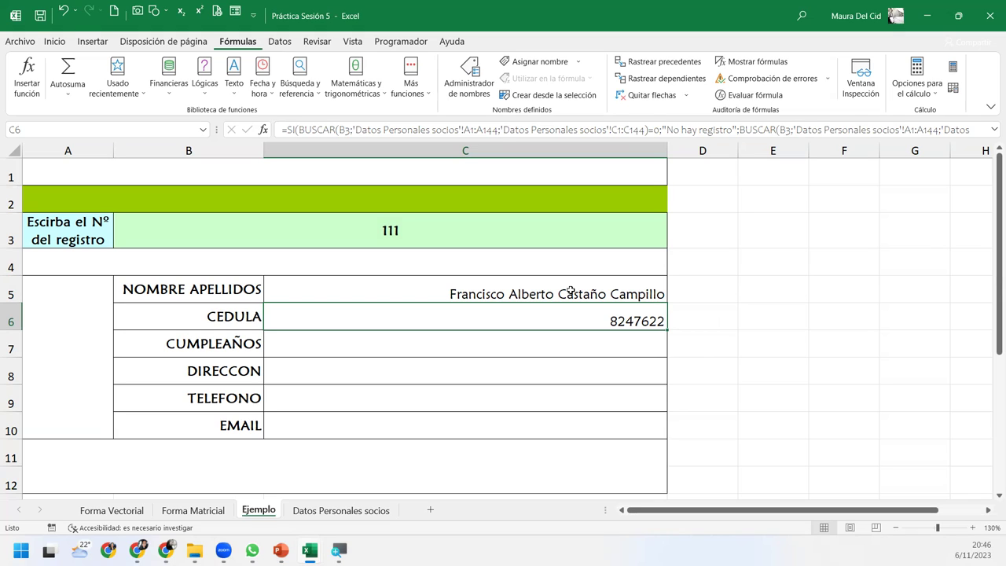
Step: Look up record 210 in B3 and check the CEDULA field
{"action": "left_click", "coordinate": [414, 234]}
{"action": "type", "text": "210"}
{"action": "key", "text": "Return"}
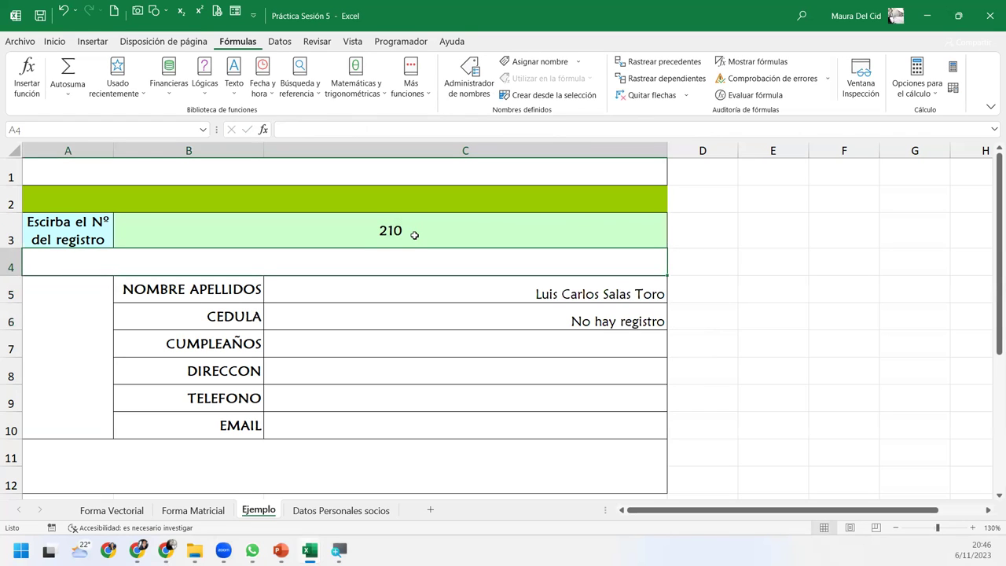
{"action": "left_click", "coordinate": [579, 322]}
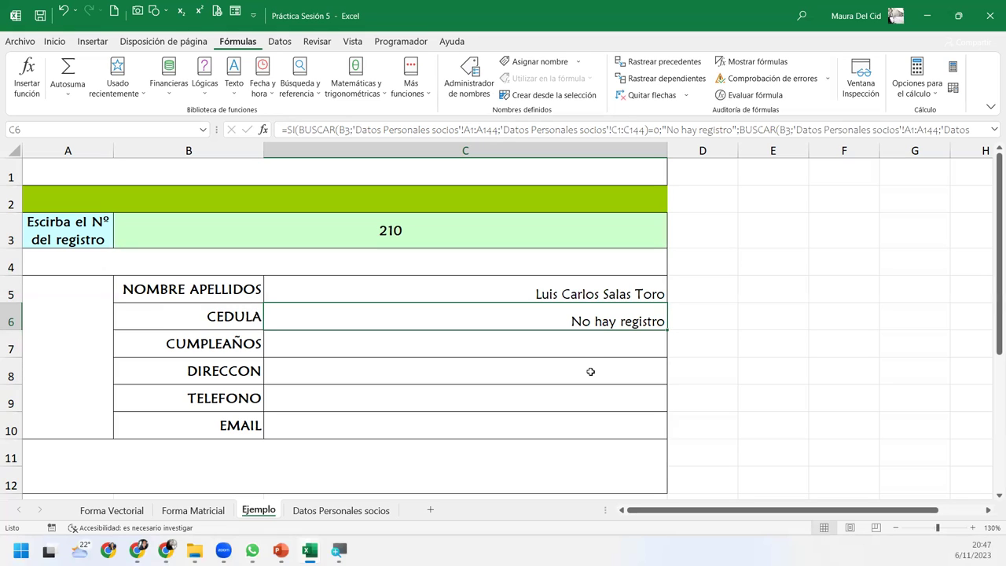
{"action": "double_click", "coordinate": [574, 323]}
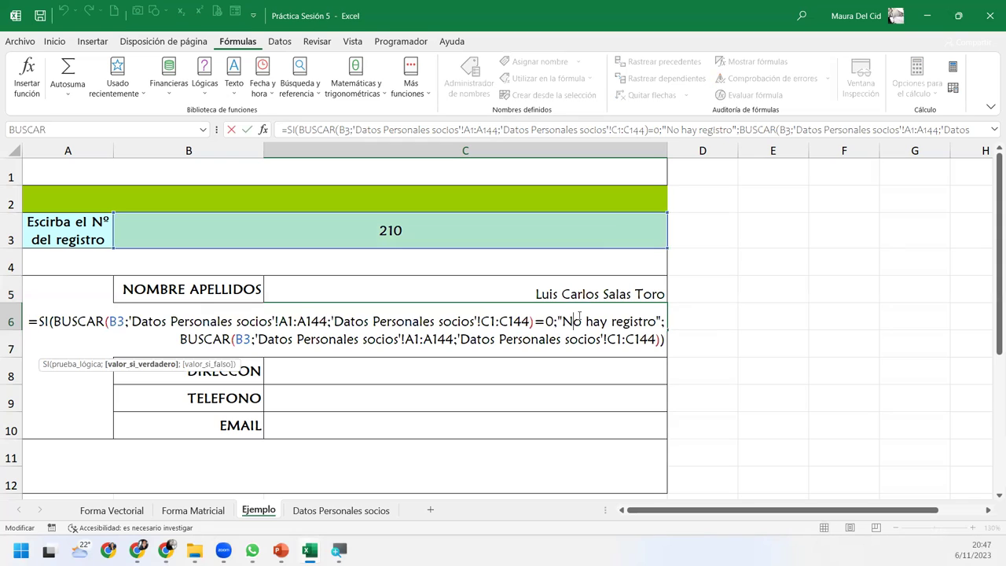
{"action": "left_click", "coordinate": [706, 130]}
{"action": "left_click", "coordinate": [393, 150]}
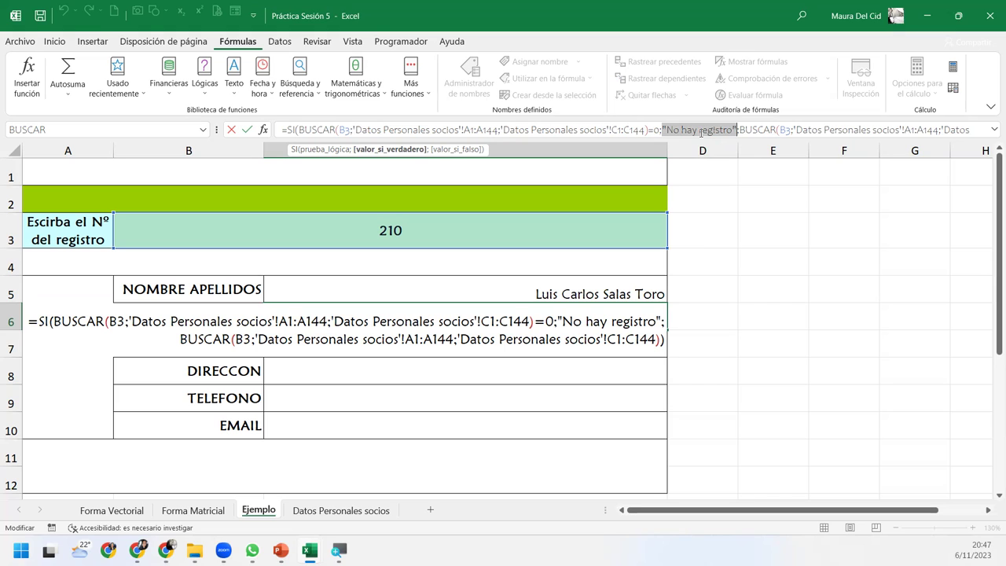
{"action": "key", "text": "Delete"}
{"action": "type", "text": "N/"}
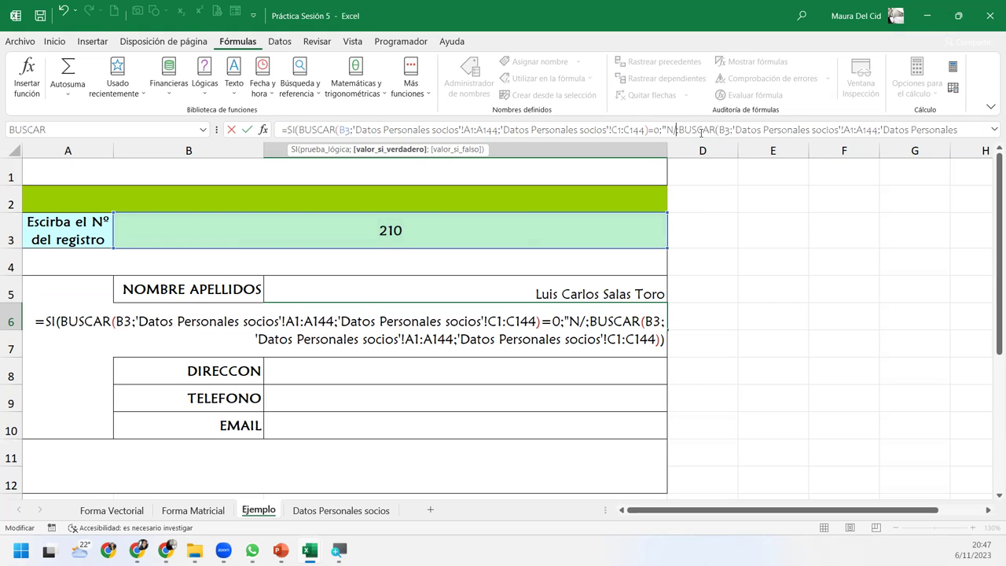
{"action": "type", "text": "A"}
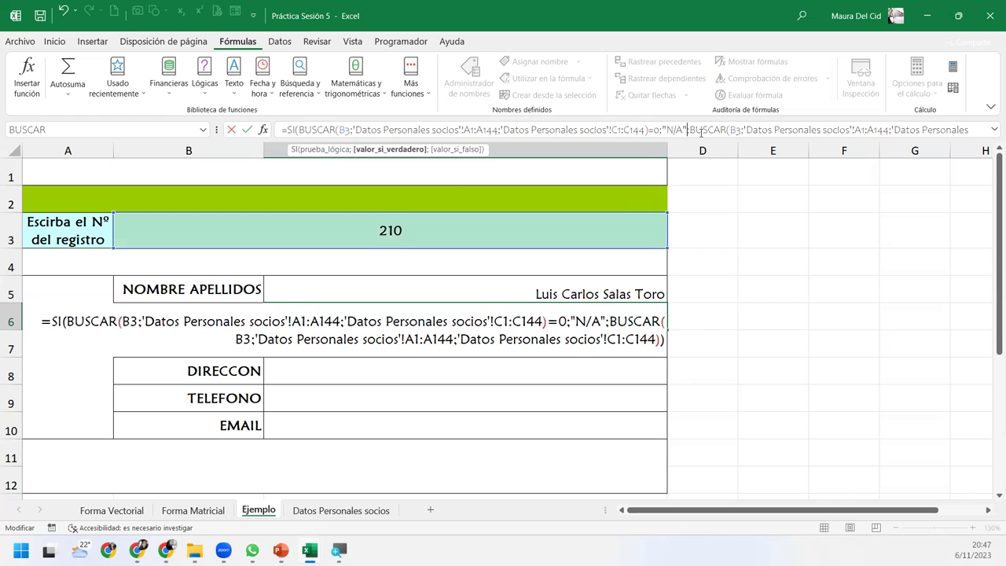
{"action": "key", "text": "Return"}
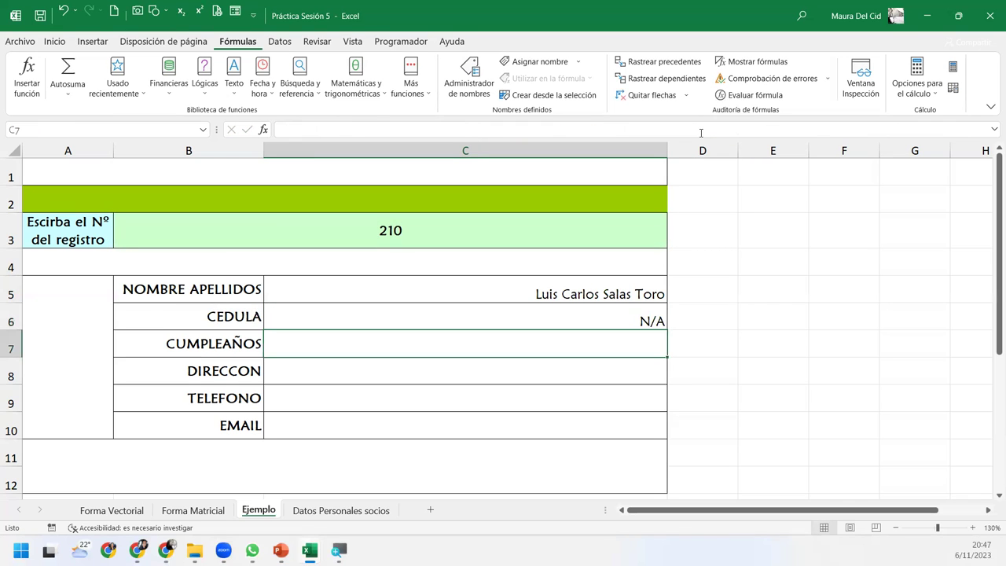
{"action": "key", "text": "Up"}
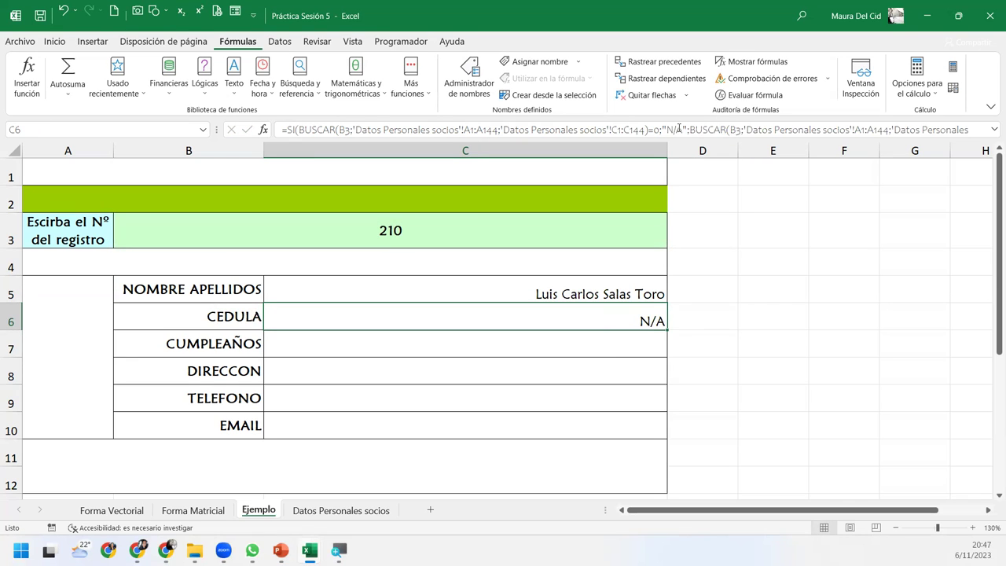
{"action": "double_click", "coordinate": [680, 130]}
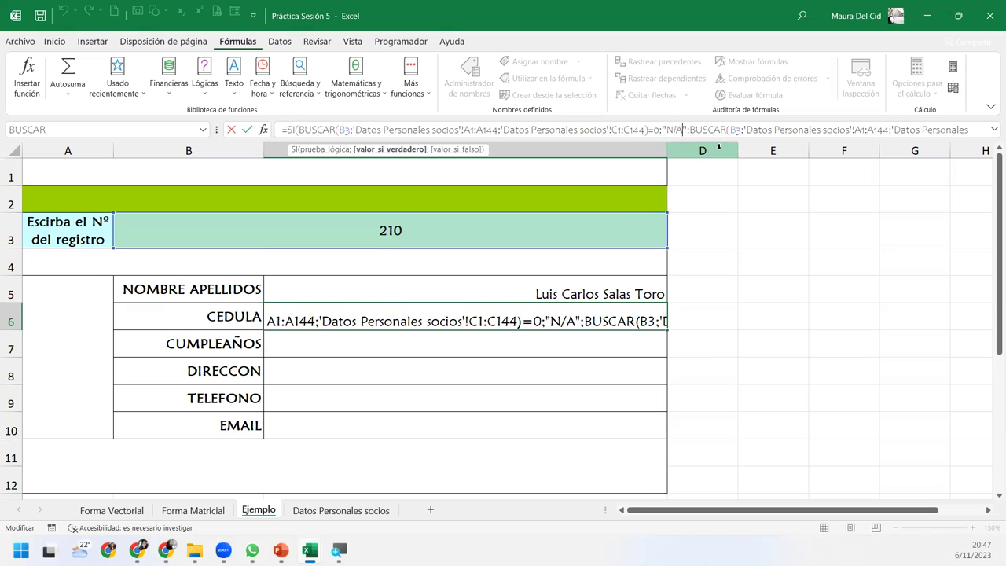
{"action": "key", "text": "BackSpace"}
{"action": "key", "text": "BackSpace"}
{"action": "key", "text": "BackSpace"}
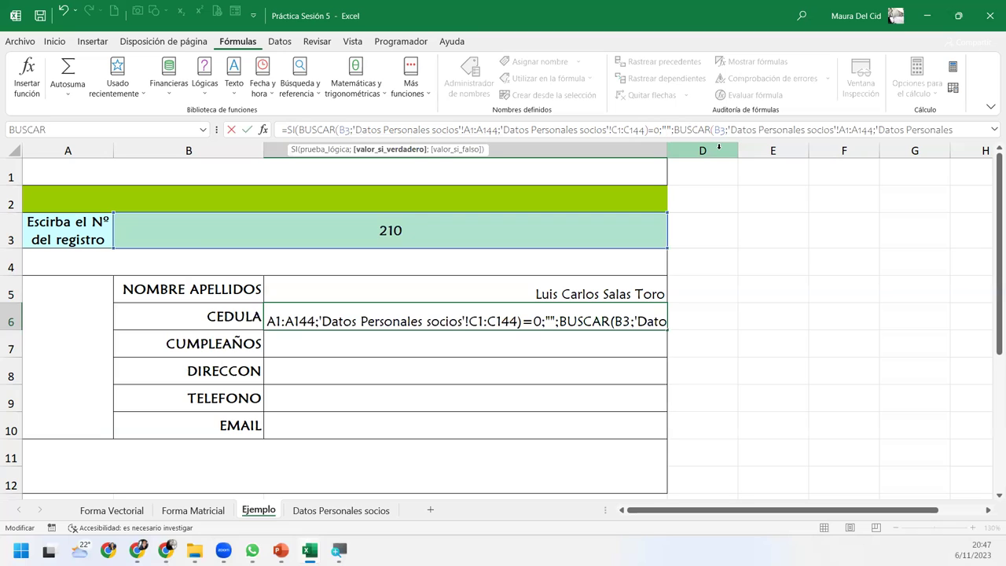
{"action": "key", "text": "Return"}
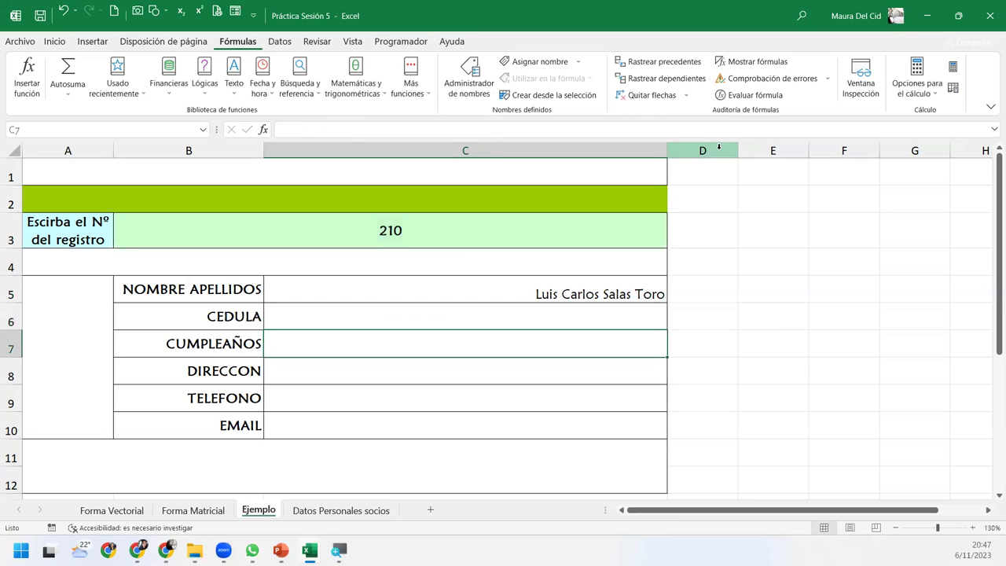
{"action": "left_click", "coordinate": [509, 313]}
{"action": "double_click", "coordinate": [509, 313]}
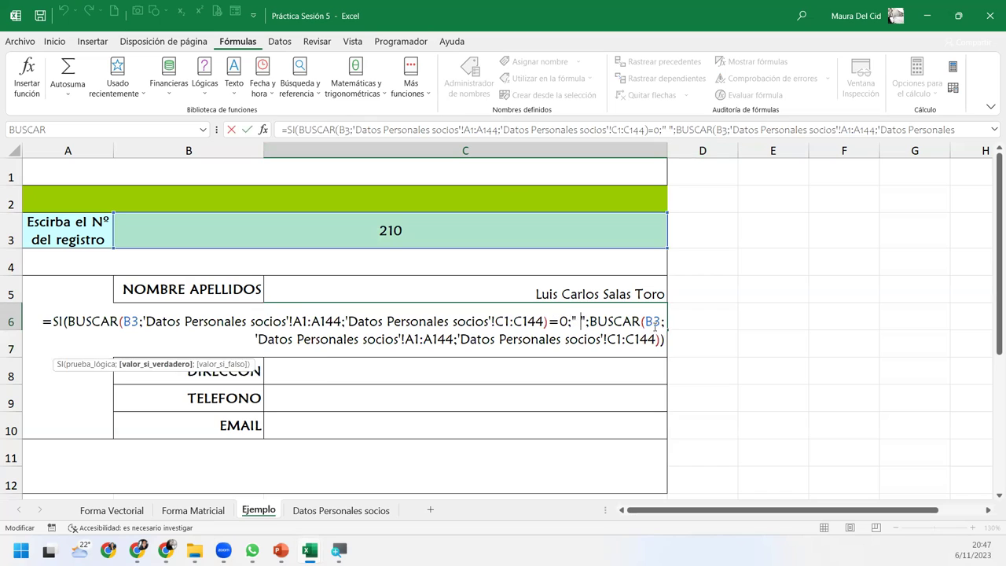
{"action": "key", "text": "Escape"}
{"action": "key", "text": "ctrl+z"}
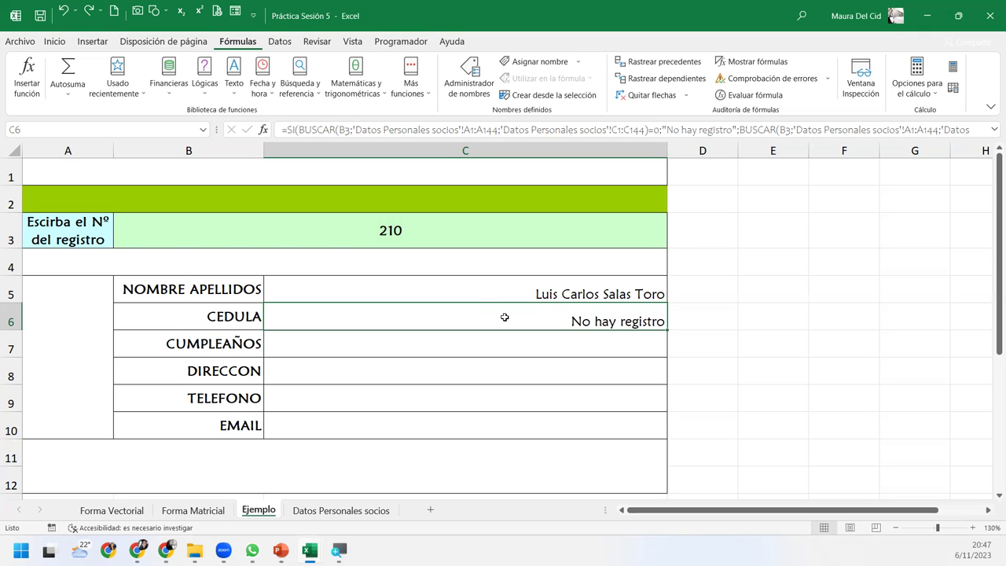
Step: On the Datos Personales socios sheet, inspect record 107's empty cells
{"action": "left_click", "coordinate": [330, 510]}
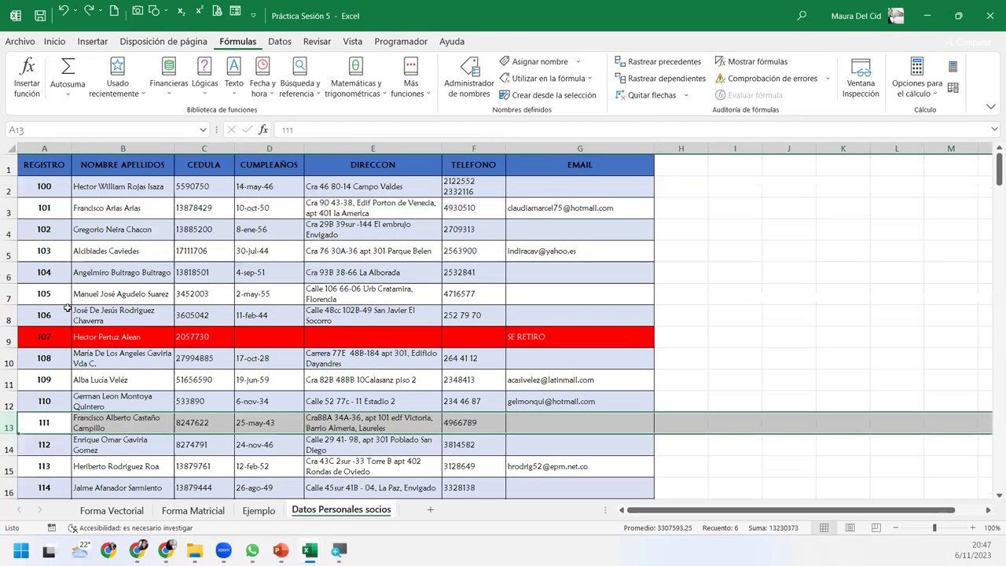
{"action": "left_click", "coordinate": [466, 343]}
{"action": "left_click", "coordinate": [306, 342]}
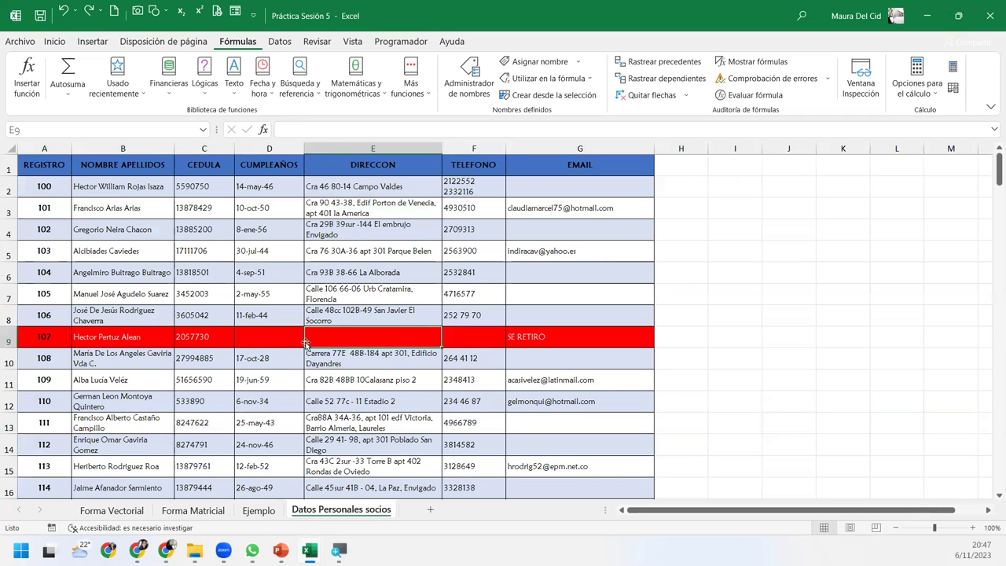
{"action": "left_click", "coordinate": [285, 344]}
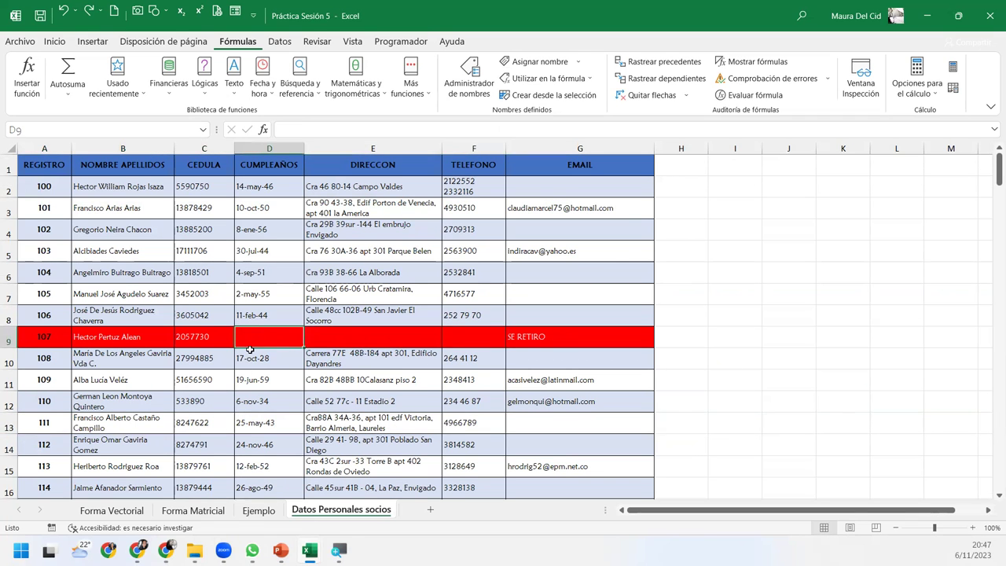
Step: Type 'NO hay registro' into record 210's empty CEDULA cell C112
{"action": "scroll", "coordinate": [182, 368], "scroll_direction": "down", "scroll_amount": 5}
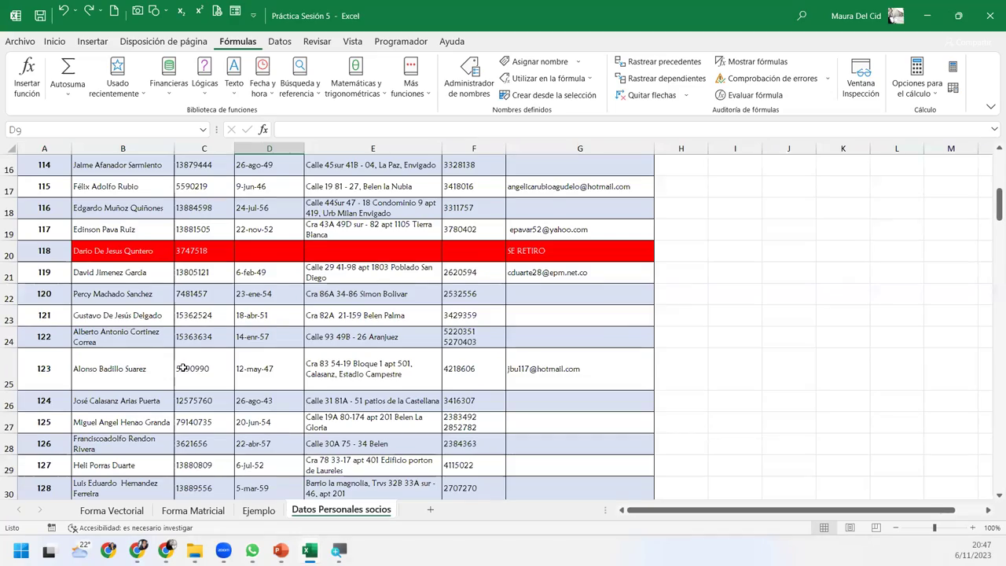
{"action": "scroll", "coordinate": [182, 368], "scroll_direction": "up", "scroll_amount": 4}
{"action": "scroll", "coordinate": [183, 368], "scroll_direction": "down", "scroll_amount": 1}
{"action": "scroll", "coordinate": [184, 367], "scroll_direction": "up", "scroll_amount": 2}
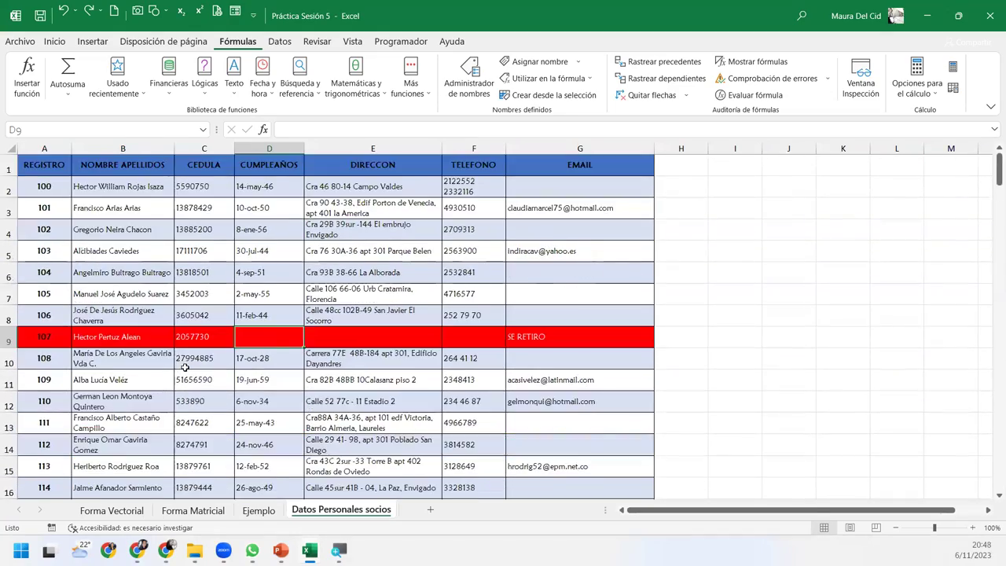
{"action": "scroll", "coordinate": [185, 367], "scroll_direction": "down", "scroll_amount": 5}
{"action": "scroll", "coordinate": [184, 367], "scroll_direction": "down", "scroll_amount": 4}
{"action": "scroll", "coordinate": [184, 367], "scroll_direction": "down", "scroll_amount": 5}
{"action": "scroll", "coordinate": [184, 367], "scroll_direction": "down", "scroll_amount": 3}
{"action": "scroll", "coordinate": [184, 367], "scroll_direction": "down", "scroll_amount": 5}
{"action": "scroll", "coordinate": [184, 367], "scroll_direction": "down", "scroll_amount": 1}
{"action": "scroll", "coordinate": [184, 367], "scroll_direction": "down", "scroll_amount": 5}
{"action": "scroll", "coordinate": [184, 367], "scroll_direction": "down", "scroll_amount": 7}
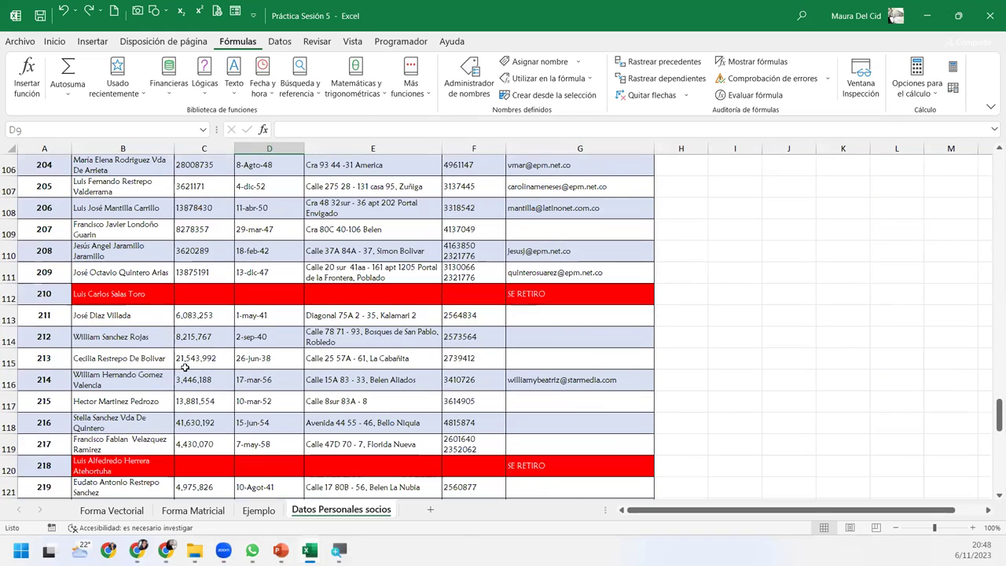
{"action": "left_click", "coordinate": [200, 291]}
{"action": "type", "text": "NO hay registro"}
{"action": "key", "text": "Return"}
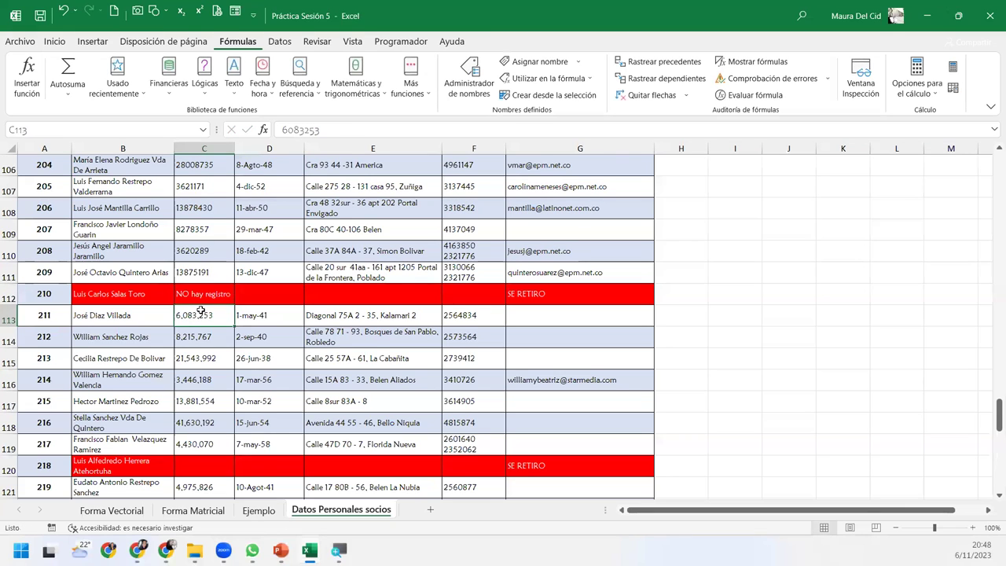
Step: Retype C112 as 'No hay registro' with correct capitalisation and spelling
{"action": "left_click", "coordinate": [201, 295]}
{"action": "type", "text": "Vacia"}
{"action": "key", "text": "BackSpace"}
{"action": "key", "text": "BackSpace"}
{"action": "key", "text": "BackSpace"}
{"action": "key", "text": "BackSpace"}
{"action": "key", "text": "BackSpace"}
{"action": "type", "text": "No hay registrp"}
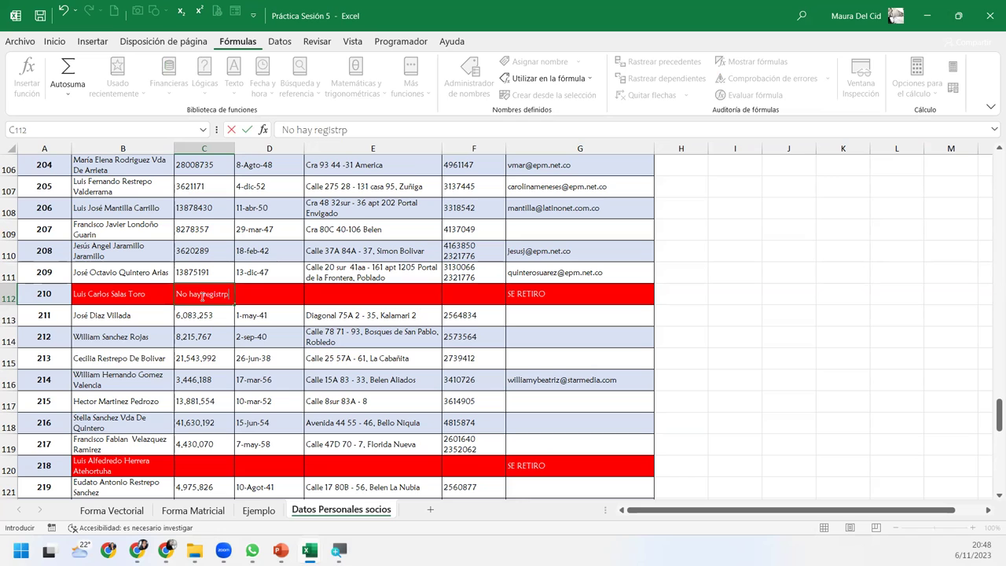
{"action": "key", "text": "BackSpace"}
{"action": "type", "text": "o"}
{"action": "key", "text": "Return"}
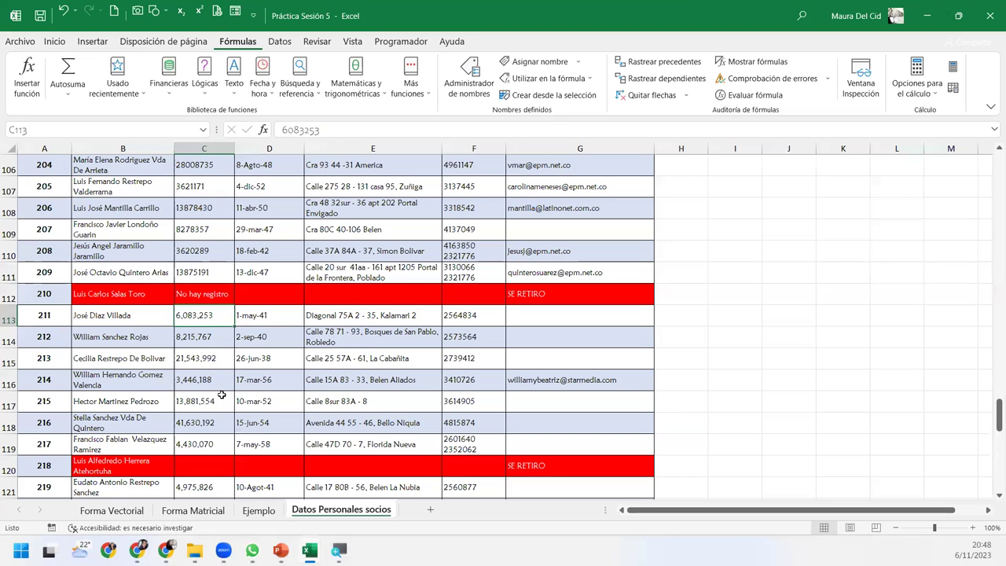
Step: On Ejemplo, change C6's empty-lookup message from 'No hay registro' to 'nada'
{"action": "left_click", "coordinate": [259, 510]}
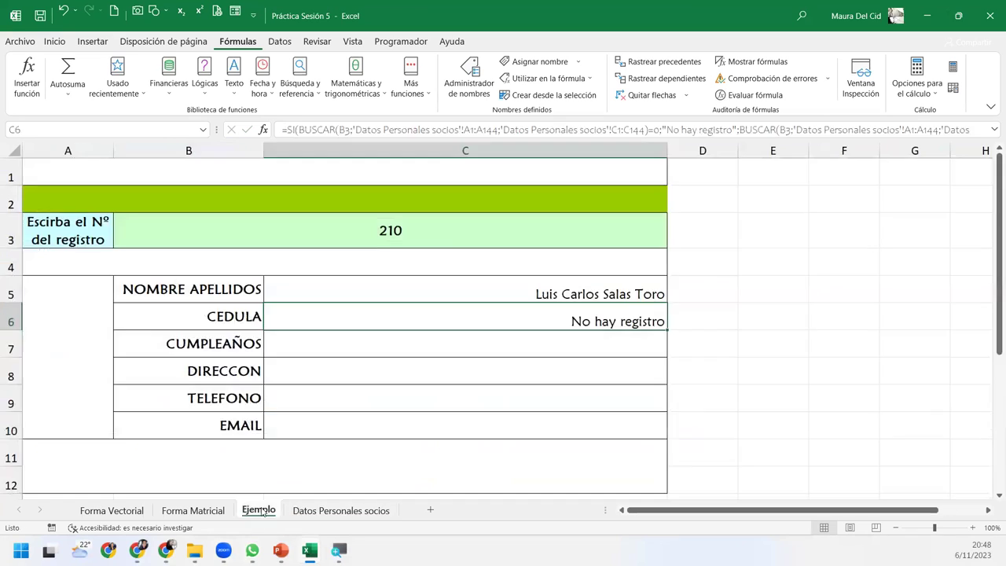
{"action": "double_click", "coordinate": [527, 318]}
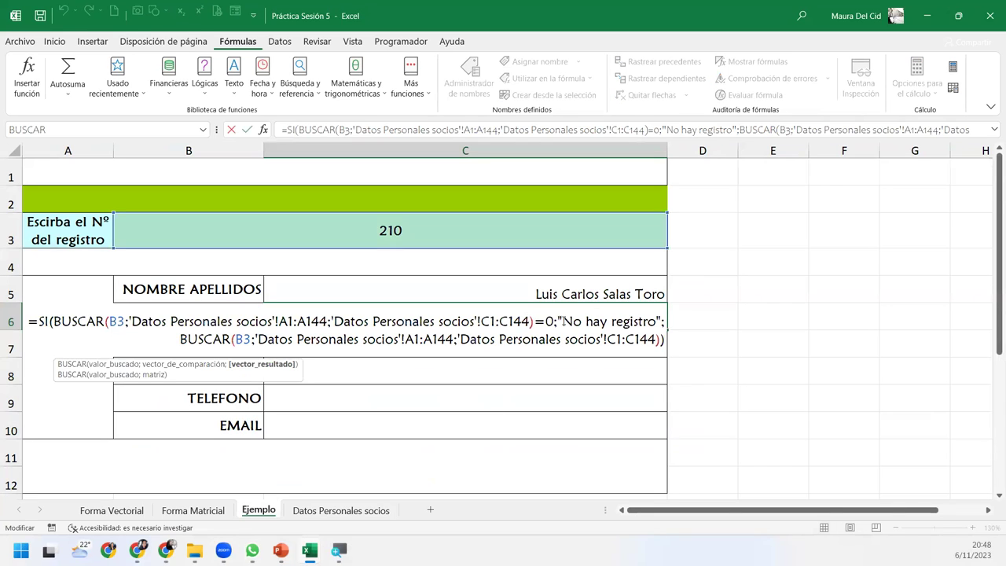
{"action": "left_click_drag", "start_coordinate": [563, 320], "coordinate": [654, 322]}
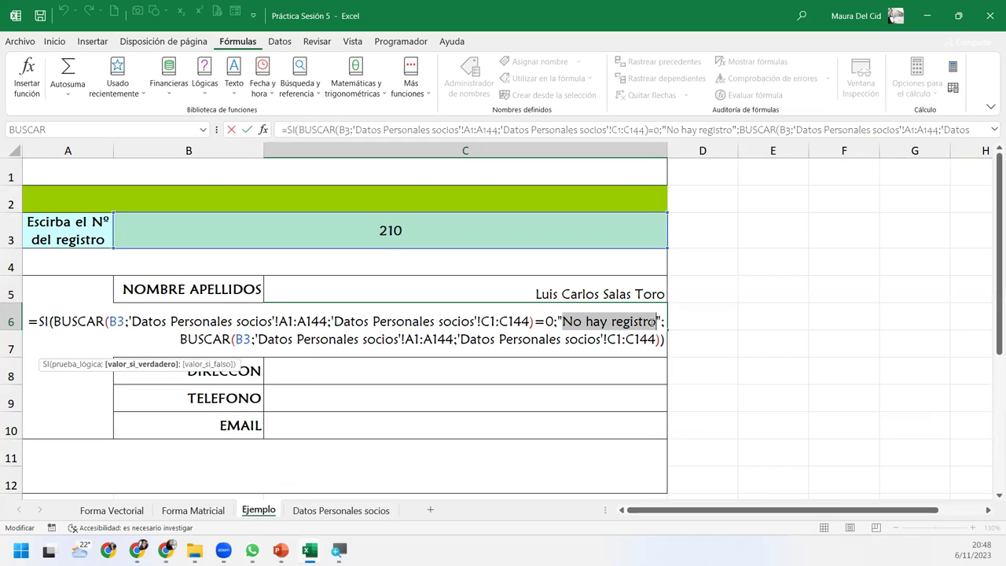
{"action": "type", "text": "nada"}
{"action": "key", "text": "ctrl+z"}
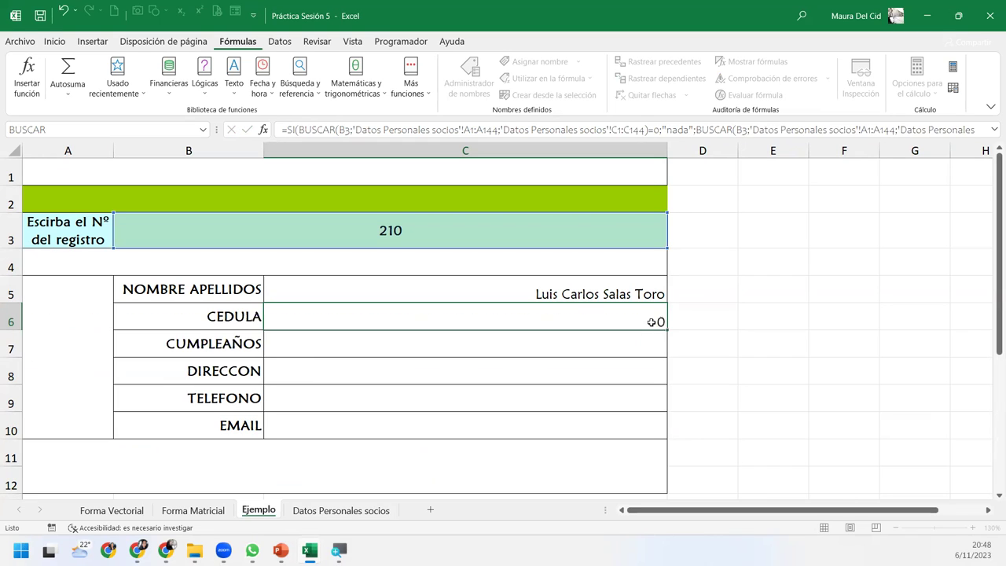
{"action": "key", "text": "Return"}
Step: Look up record 298 in B3, check the CEDULA result, then return to Datos Personales socios
{"action": "left_click", "coordinate": [589, 314]}
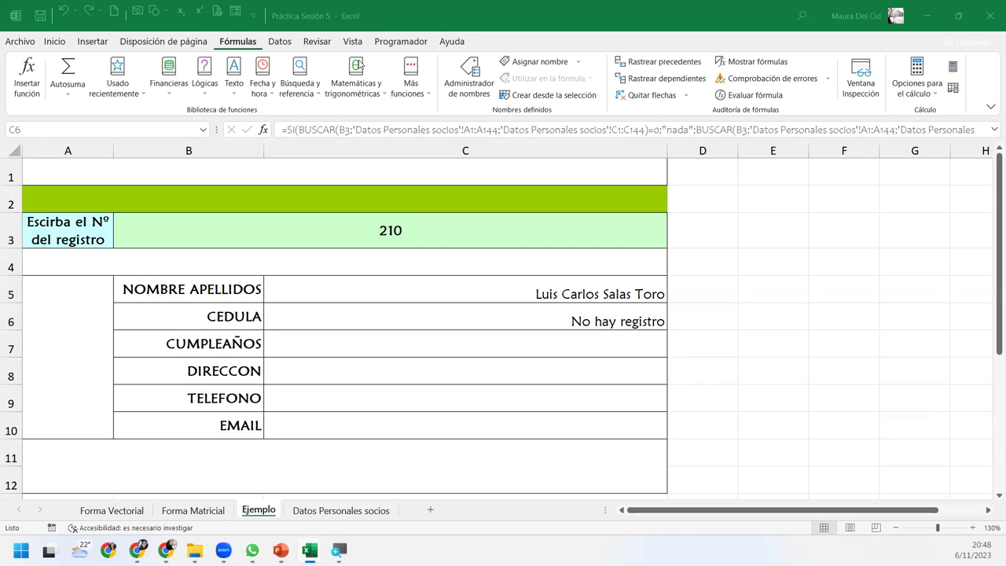
{"action": "left_click", "coordinate": [390, 228]}
{"action": "type", "text": "298"}
{"action": "key", "text": "Return"}
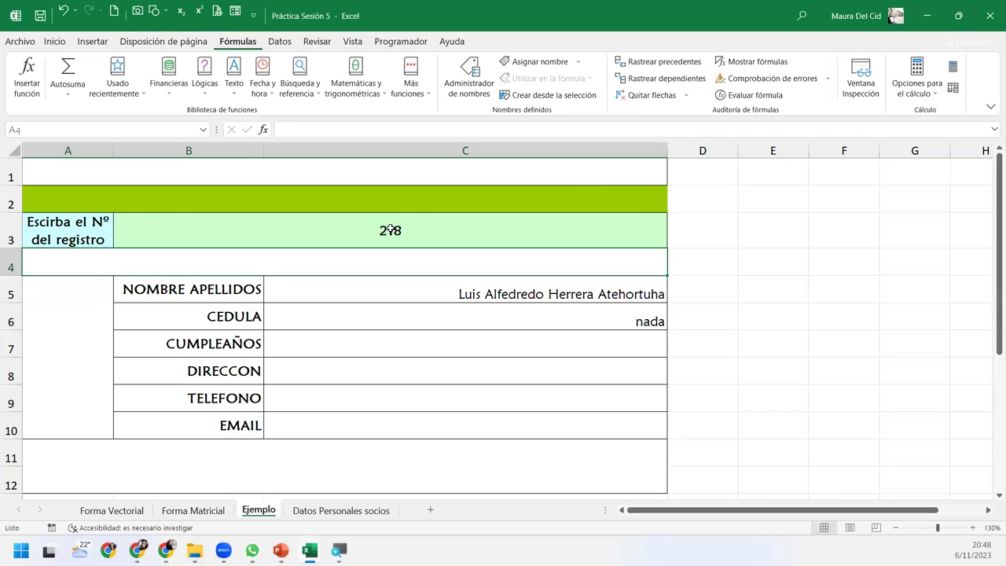
{"action": "left_click", "coordinate": [504, 321]}
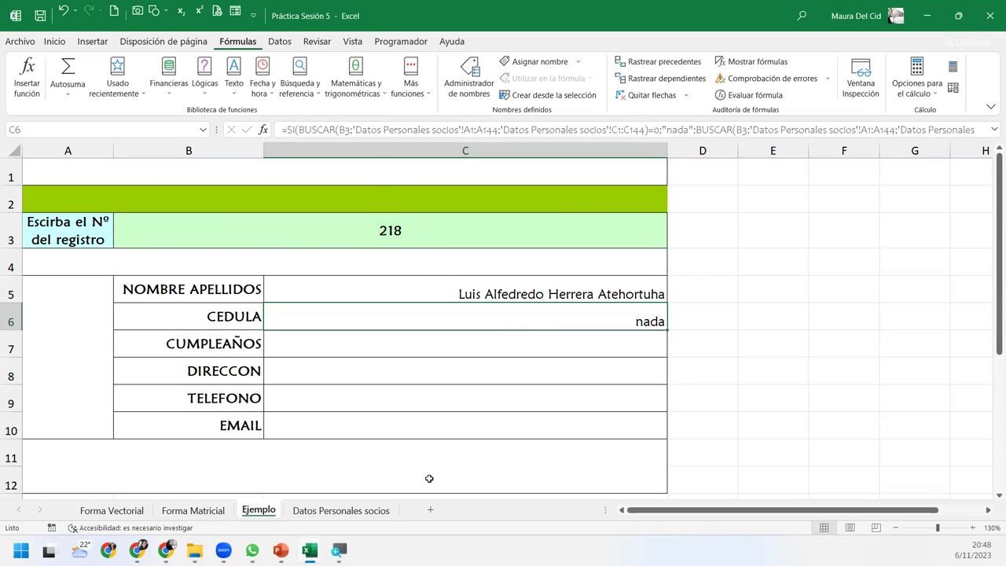
{"action": "left_click", "coordinate": [338, 511]}
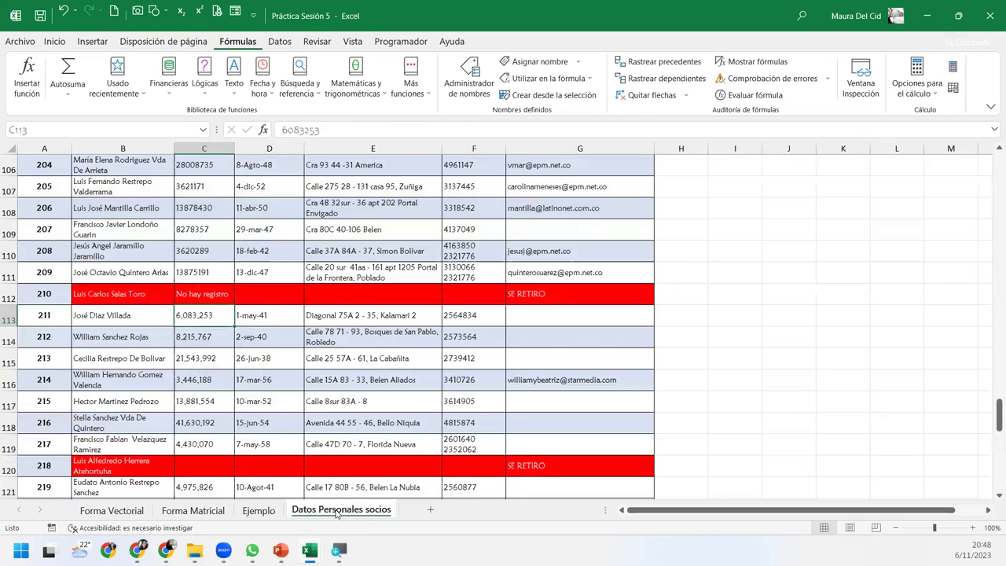
Step: Clear C112's 'No hay registro' text and look up record 210 on Ejemplo
{"action": "left_click", "coordinate": [214, 294]}
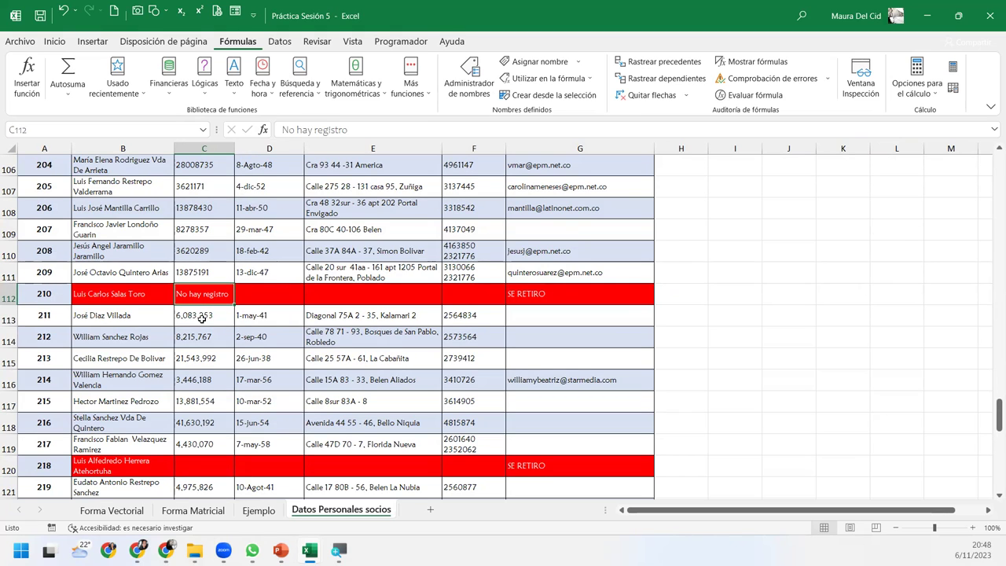
{"action": "key", "text": "Delete"}
{"action": "left_click", "coordinate": [266, 512]}
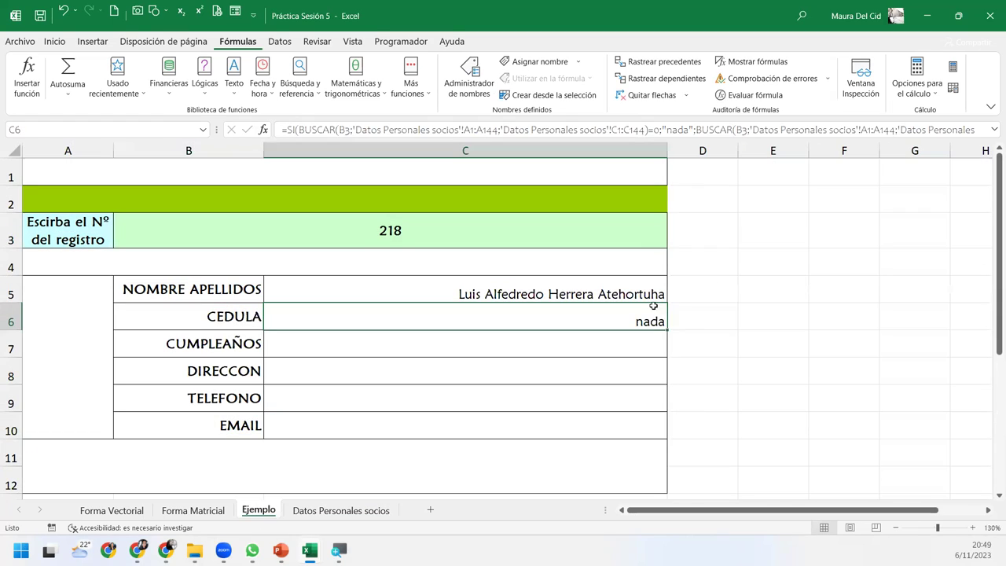
{"action": "left_click", "coordinate": [430, 222]}
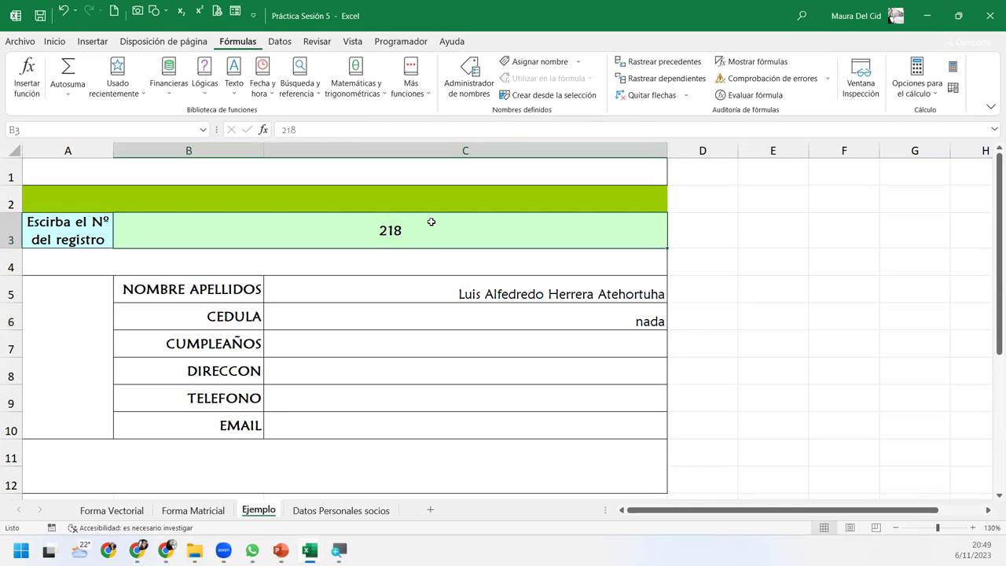
{"action": "type", "text": "210"}
{"action": "key", "text": "Return"}
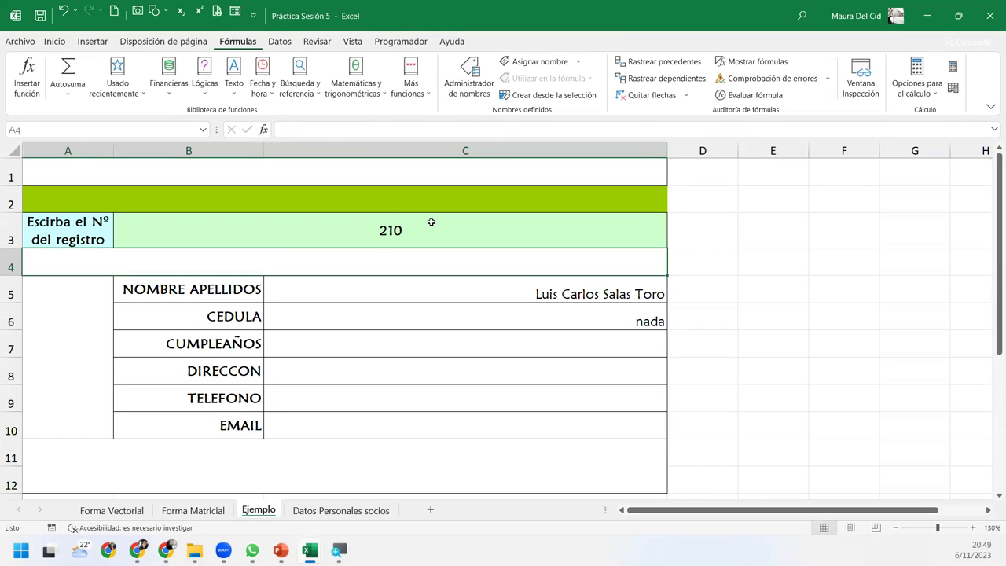
Step: Replace 'nada' with '---' in C6's CEDULA formula
{"action": "left_click", "coordinate": [518, 315]}
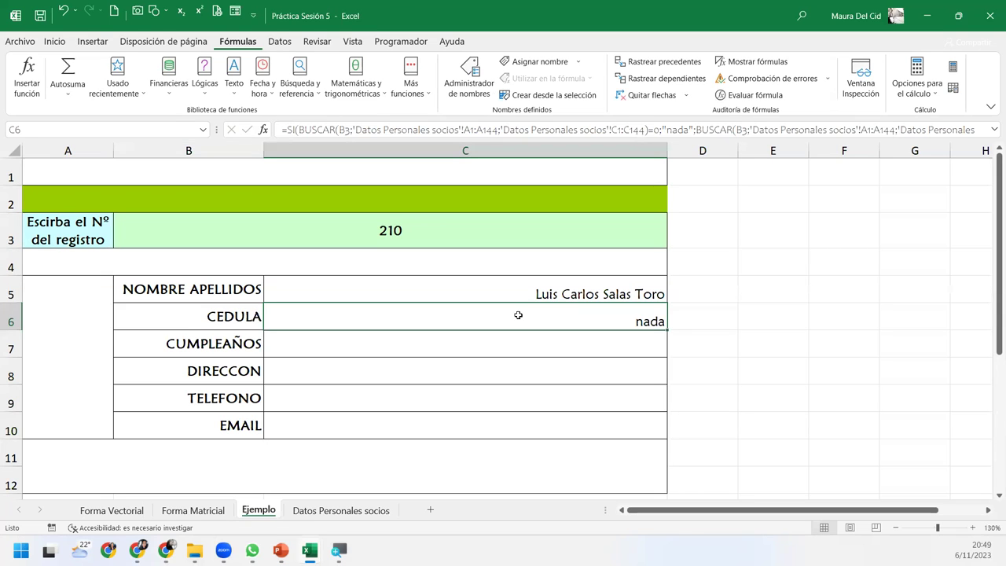
{"action": "double_click", "coordinate": [517, 315]}
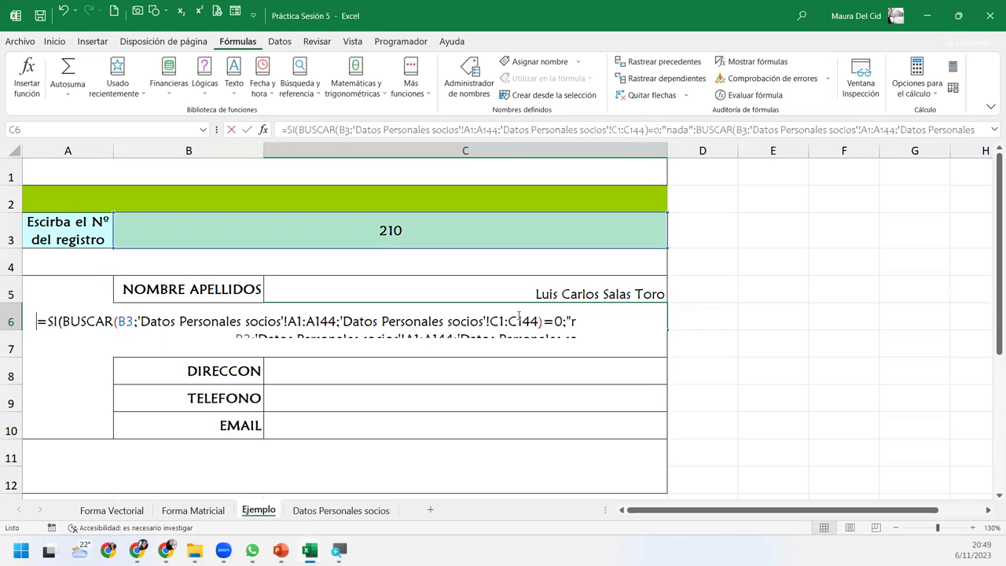
{"action": "left_click_drag", "start_coordinate": [571, 321], "coordinate": [601, 320]}
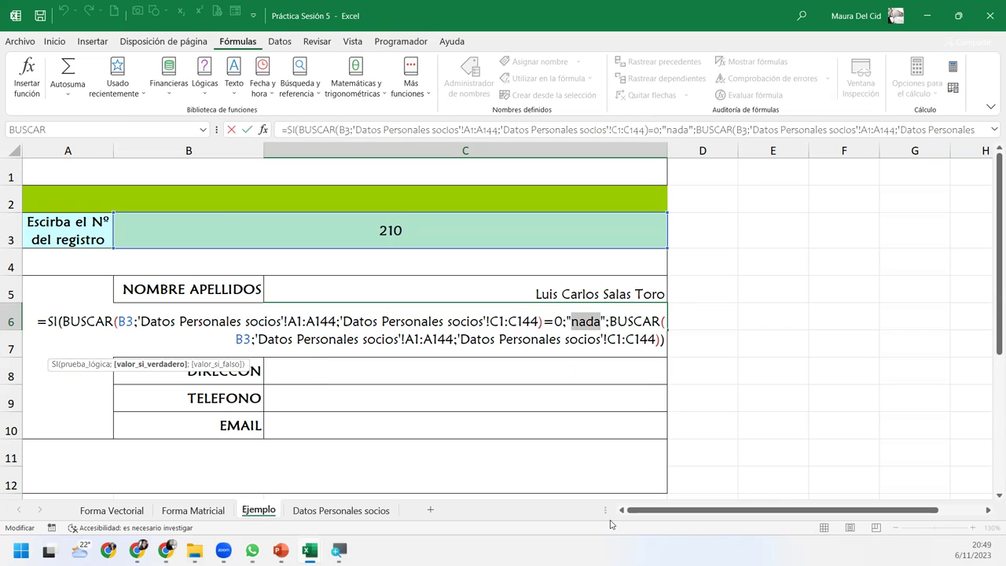
{"action": "type", "text": "---"}
{"action": "key", "text": "Return"}
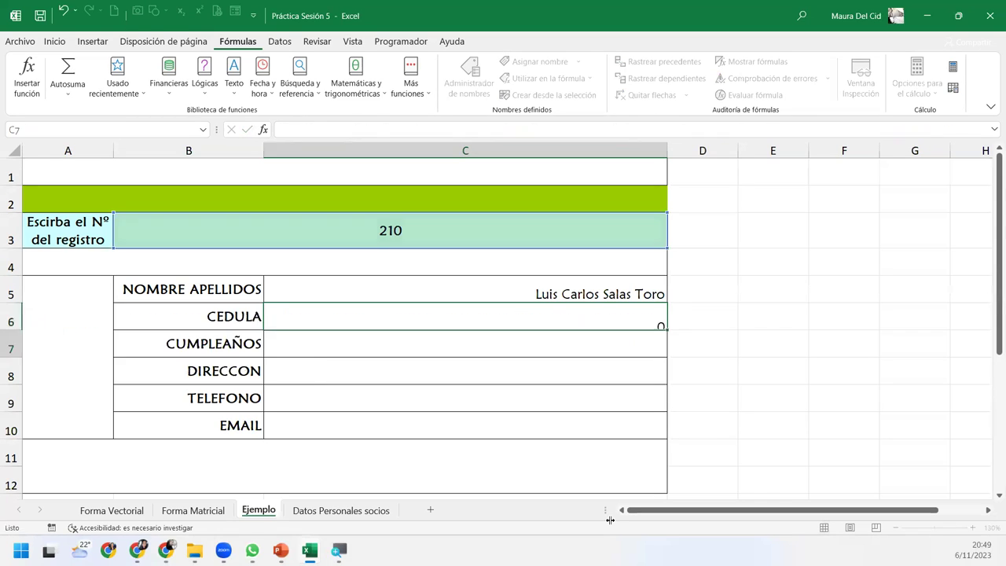
{"action": "left_click", "coordinate": [584, 315]}
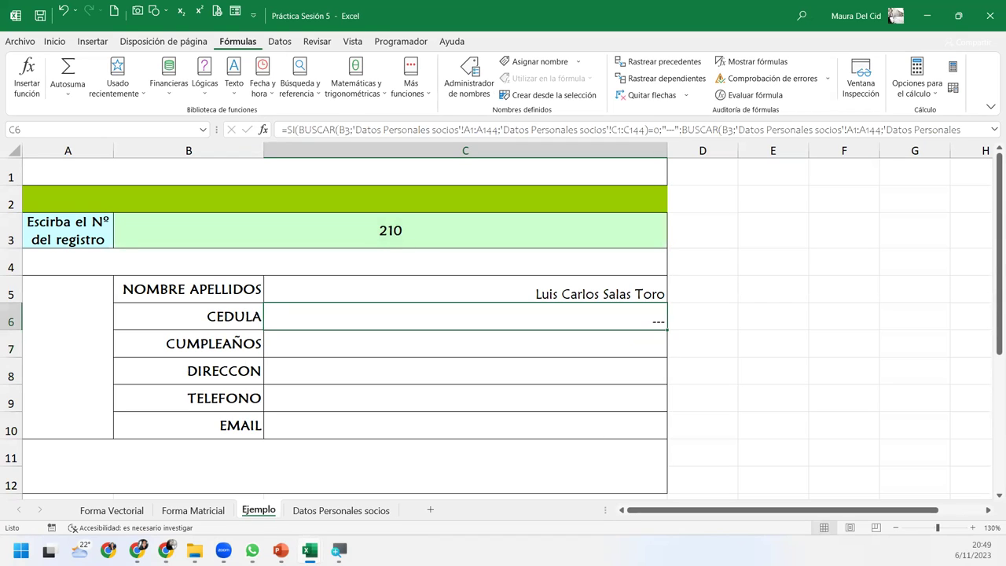
{"action": "left_click", "coordinate": [498, 344]}
{"action": "left_click", "coordinate": [498, 288]}
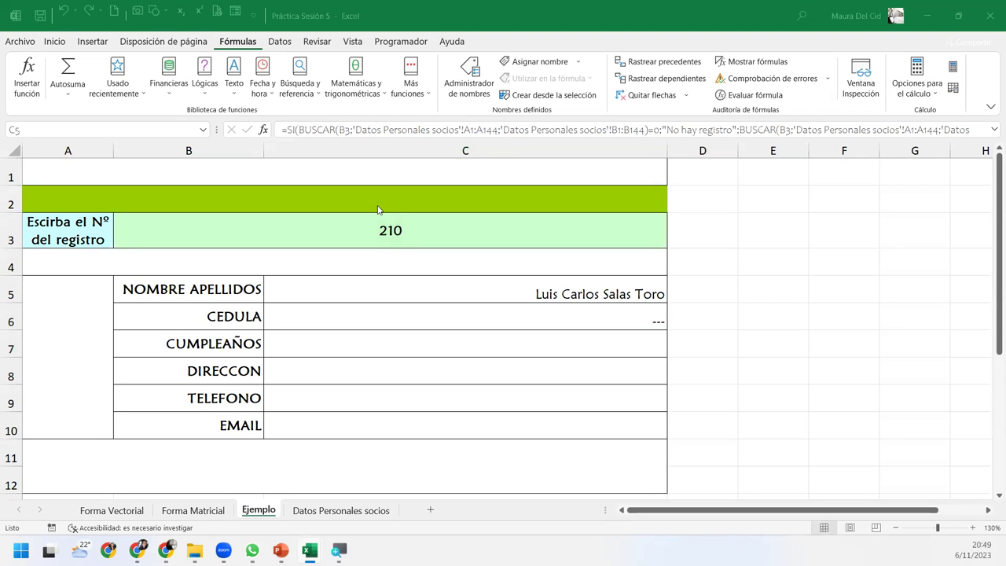
Step: Enter record numbers 321, 100, 245 and 099 in B3 in turn, then inspect C5's formula
{"action": "key", "text": "F2"}
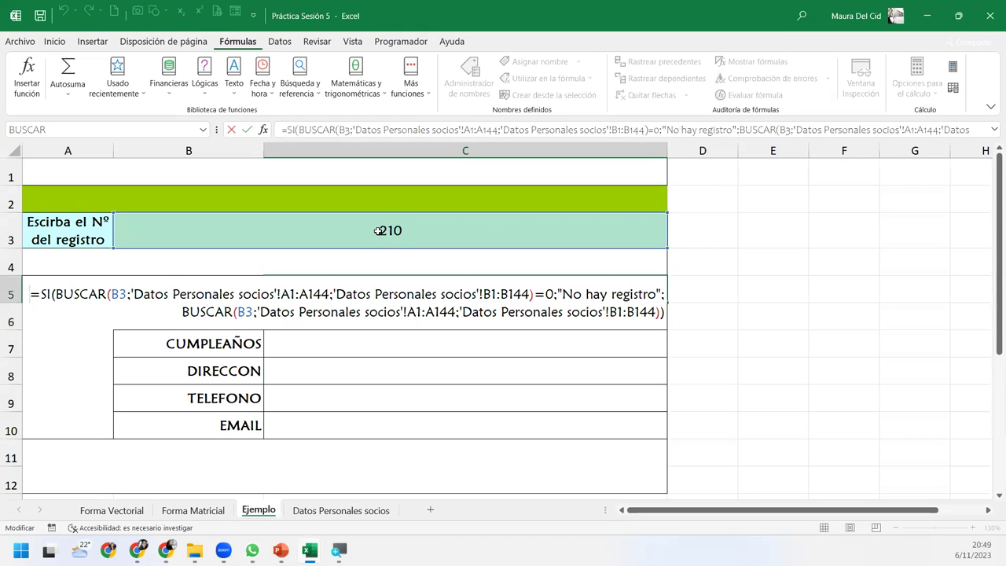
{"action": "left_click", "coordinate": [378, 230]}
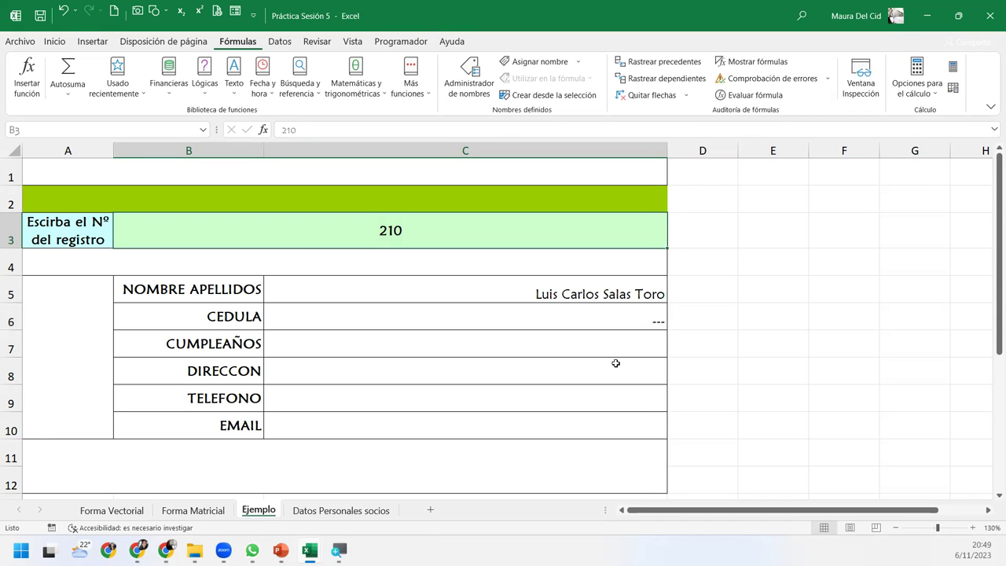
{"action": "type", "text": "321"}
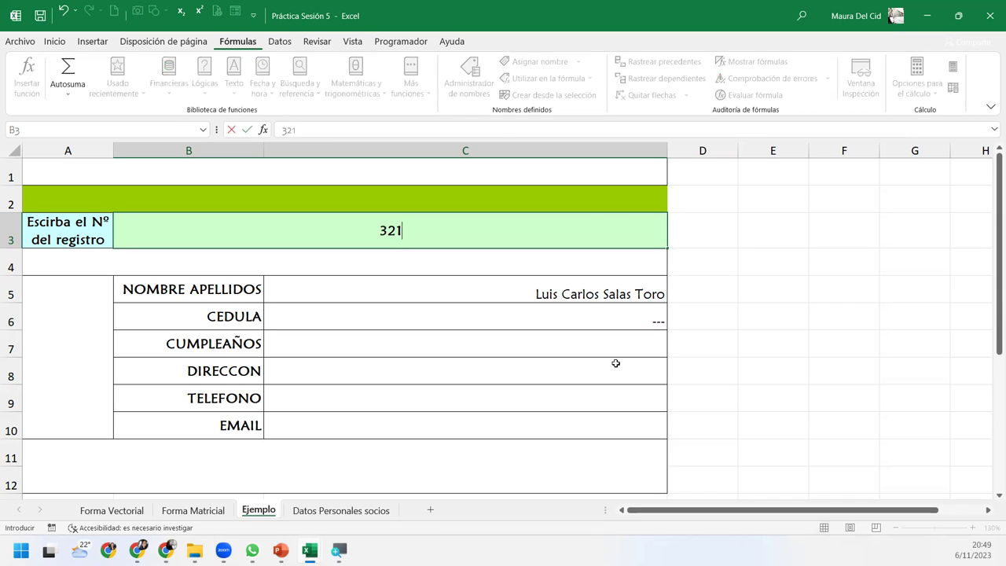
{"action": "key", "text": "Return"}
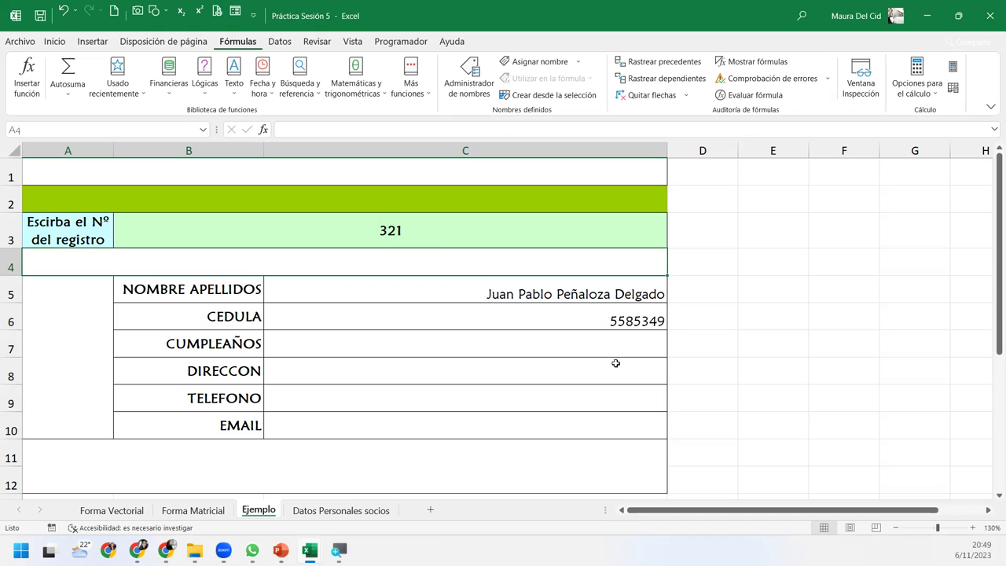
{"action": "key", "text": "Up"}
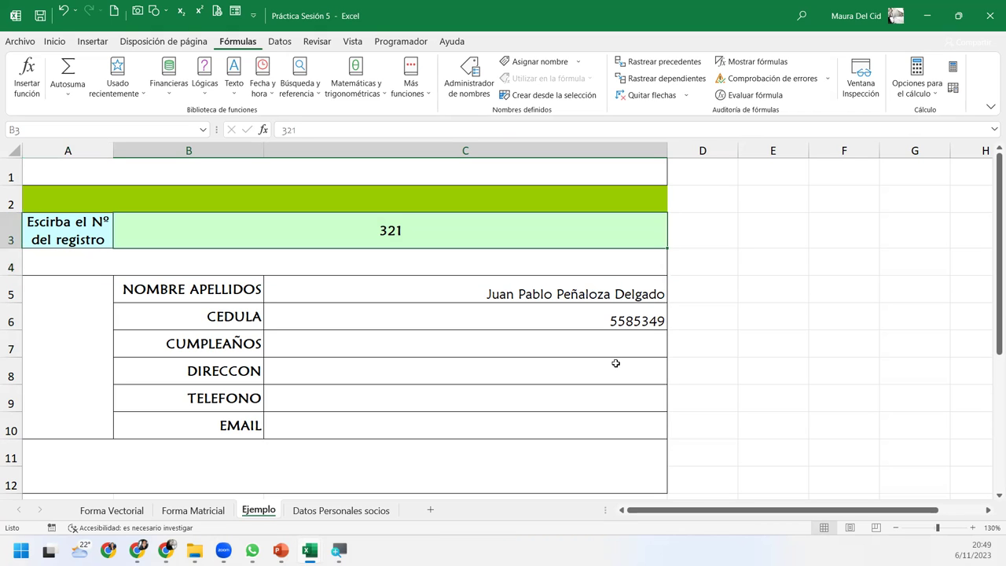
{"action": "type", "text": "10"}
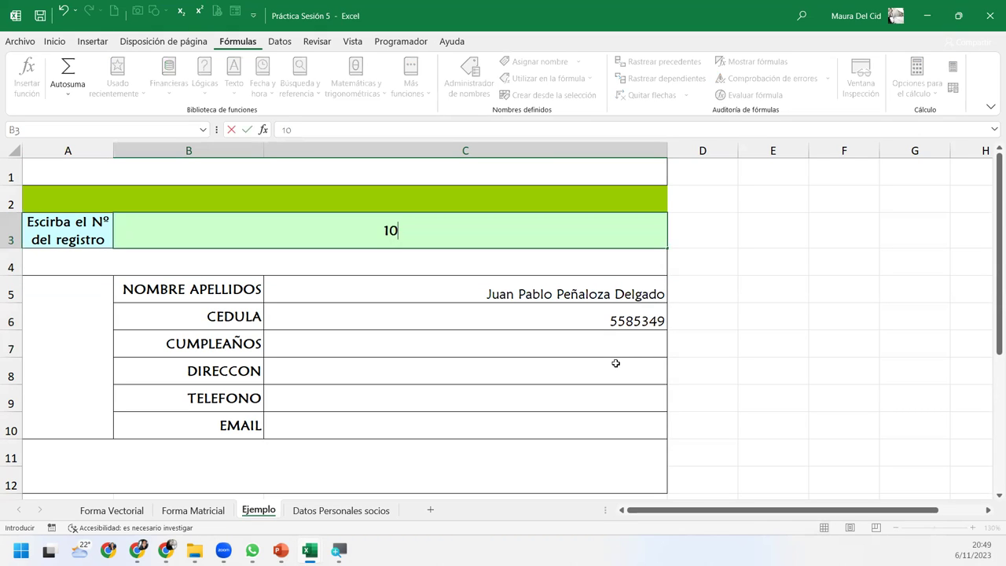
{"action": "type", "text": "0"}
{"action": "key", "text": "Return"}
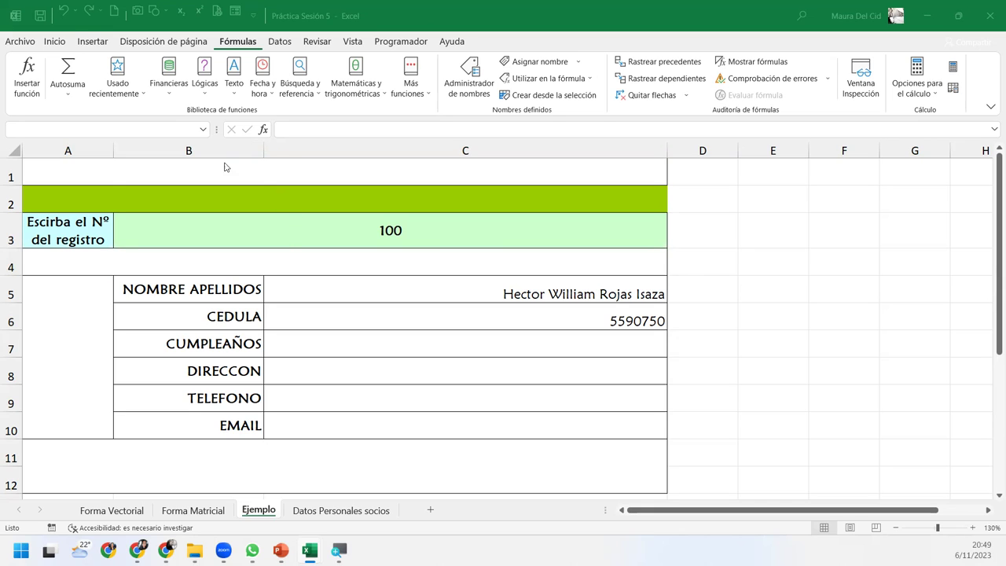
{"action": "left_click", "coordinate": [423, 237]}
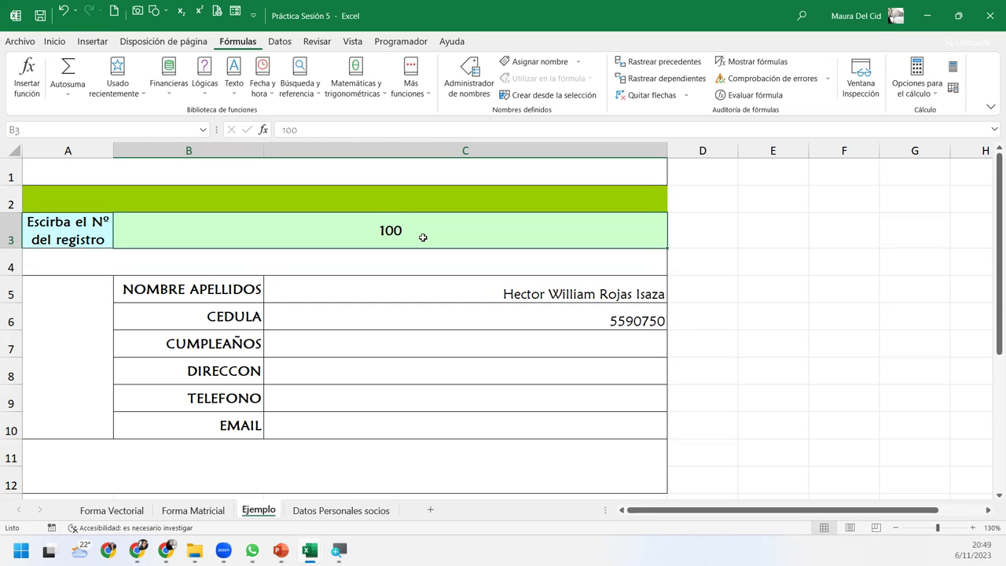
{"action": "type", "text": "24"}
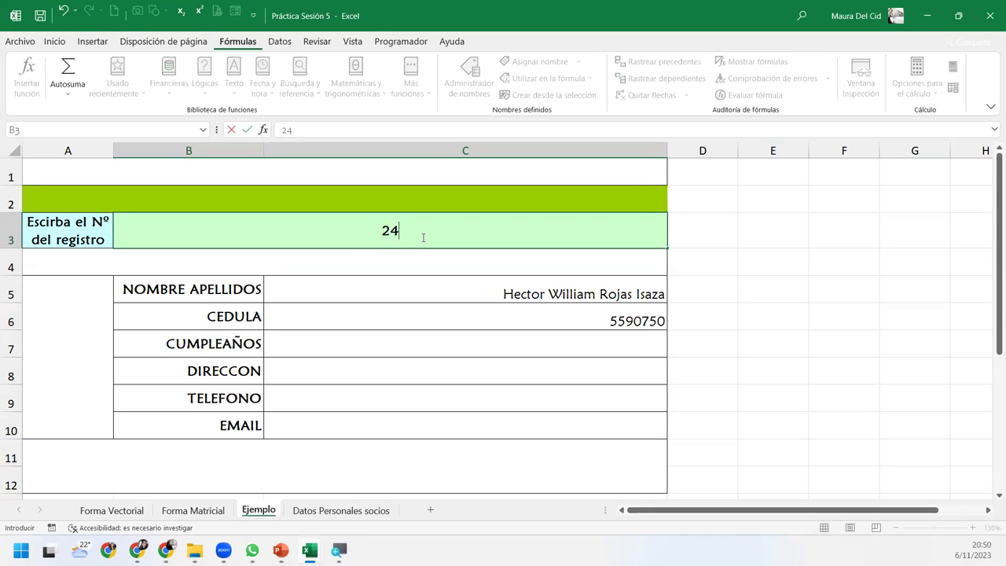
{"action": "type", "text": "5"}
{"action": "key", "text": "Return"}
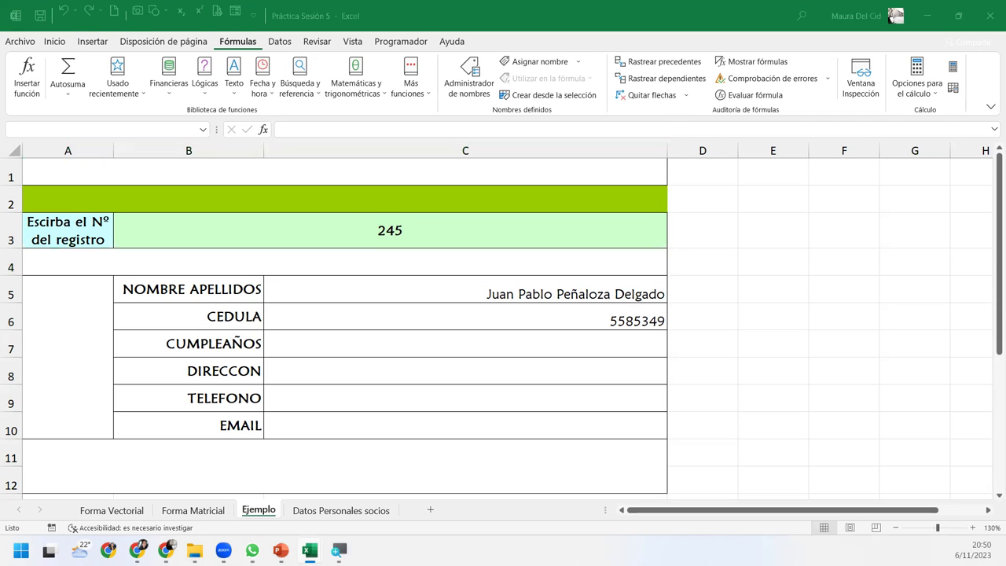
{"action": "left_click", "coordinate": [411, 230]}
{"action": "type", "text": "099"}
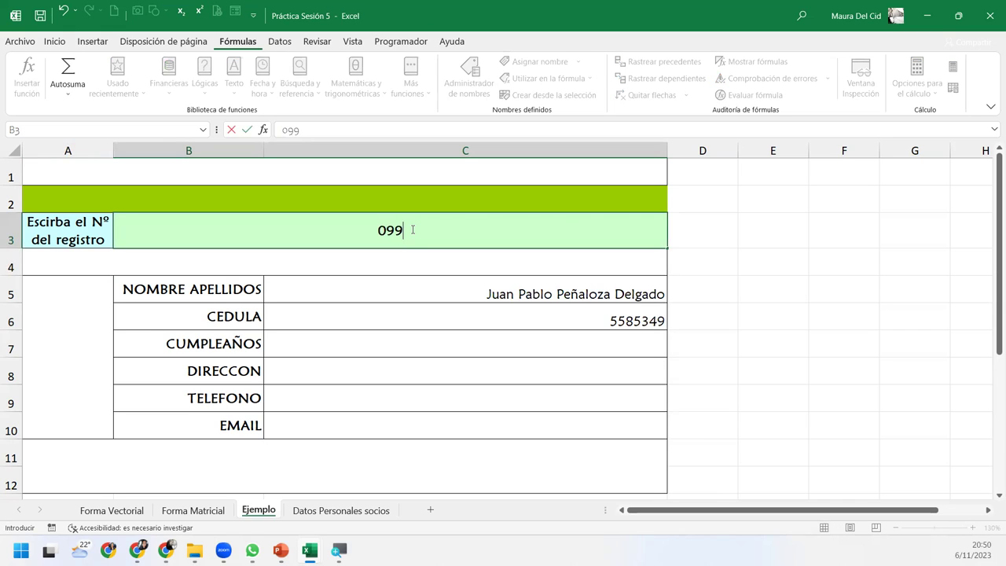
{"action": "key", "text": "Return"}
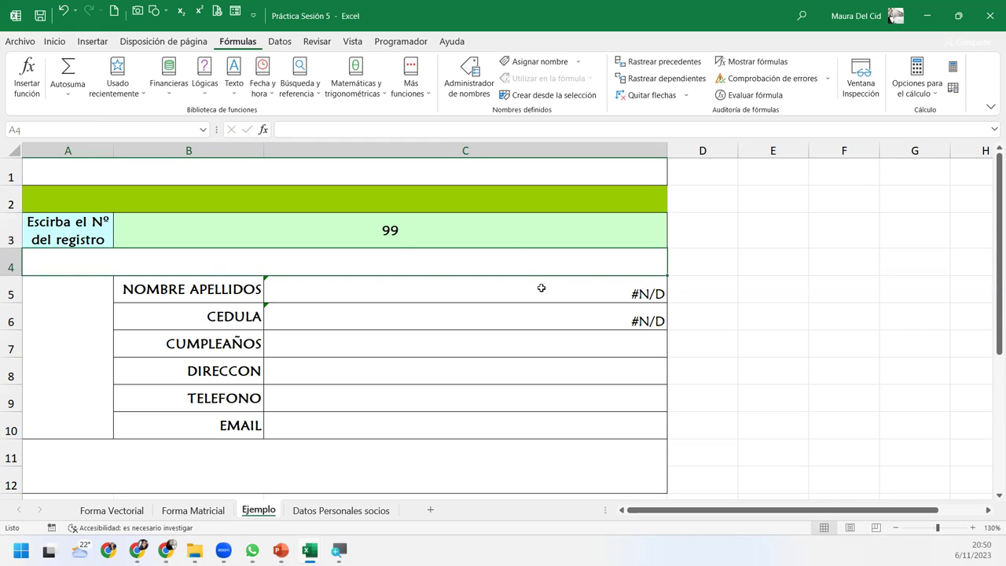
{"action": "left_click", "coordinate": [541, 287]}
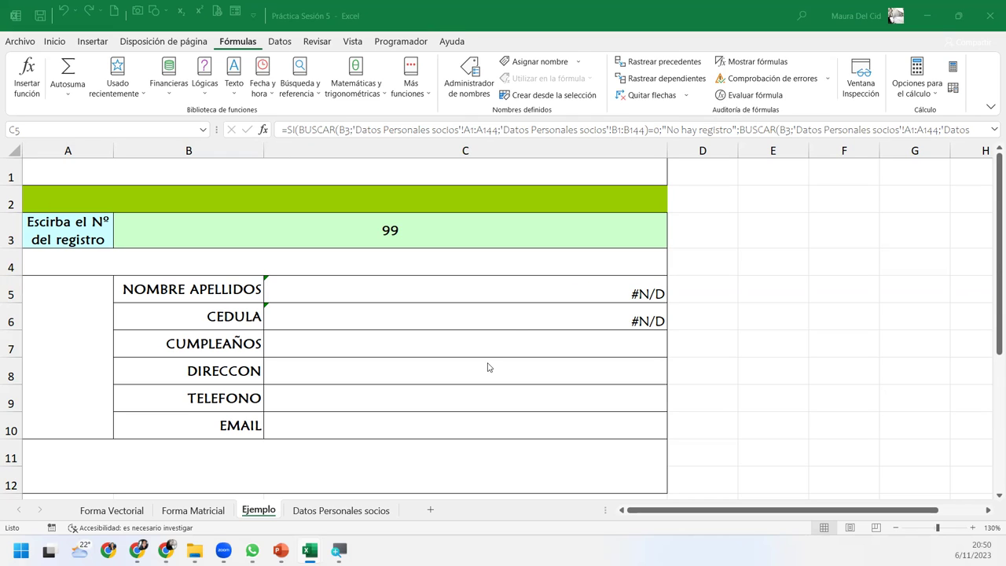
Step: Wrap C5's formula in SI.ERROR with "Registro no valido" as the error result
{"action": "double_click", "coordinate": [505, 294]}
{"action": "key", "text": "ctrl+Left"}
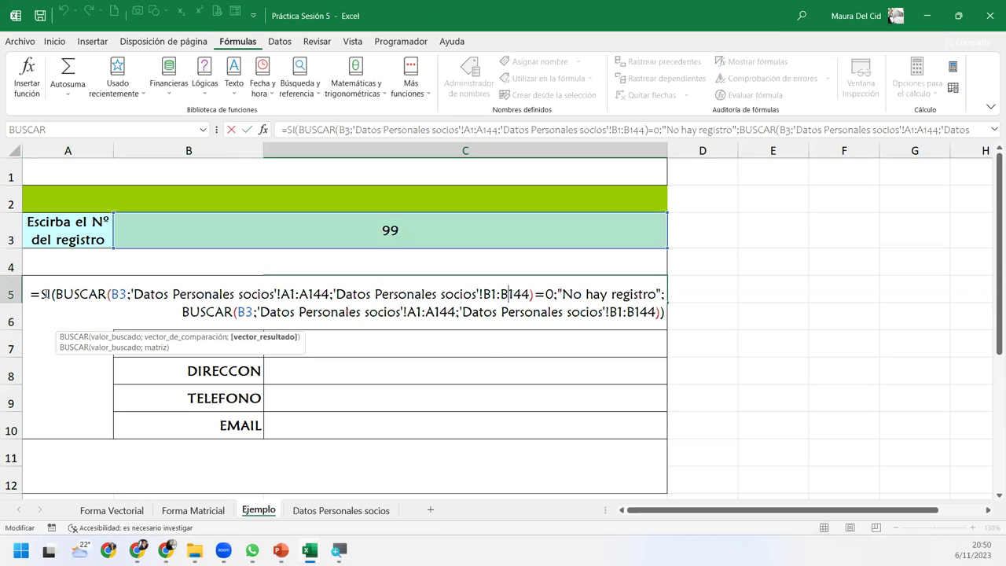
{"action": "key", "text": "Left"}
{"action": "key", "text": "Left"}
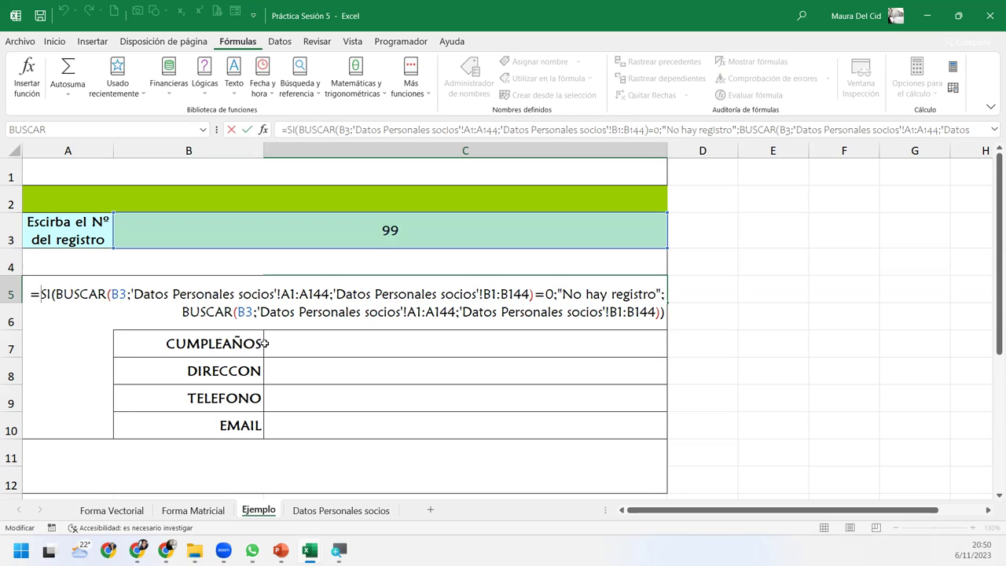
{"action": "type", "text": "si.e"}
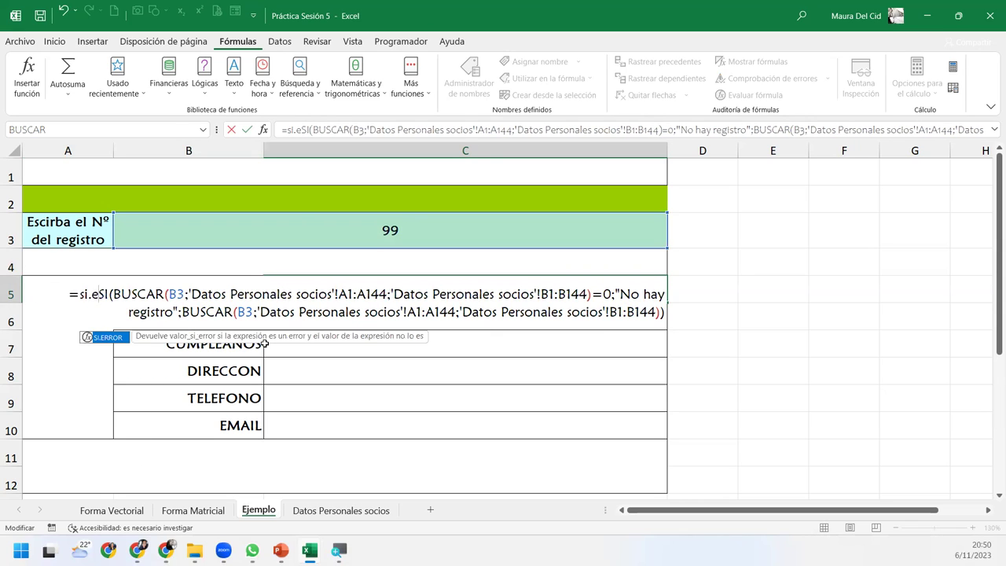
{"action": "key", "text": "Tab"}
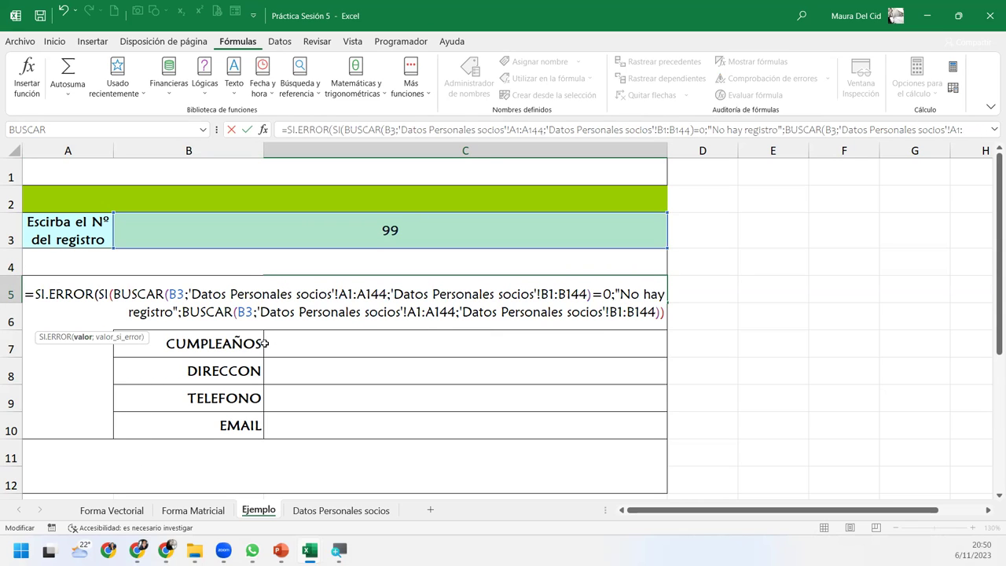
{"action": "left_click", "coordinate": [666, 314]}
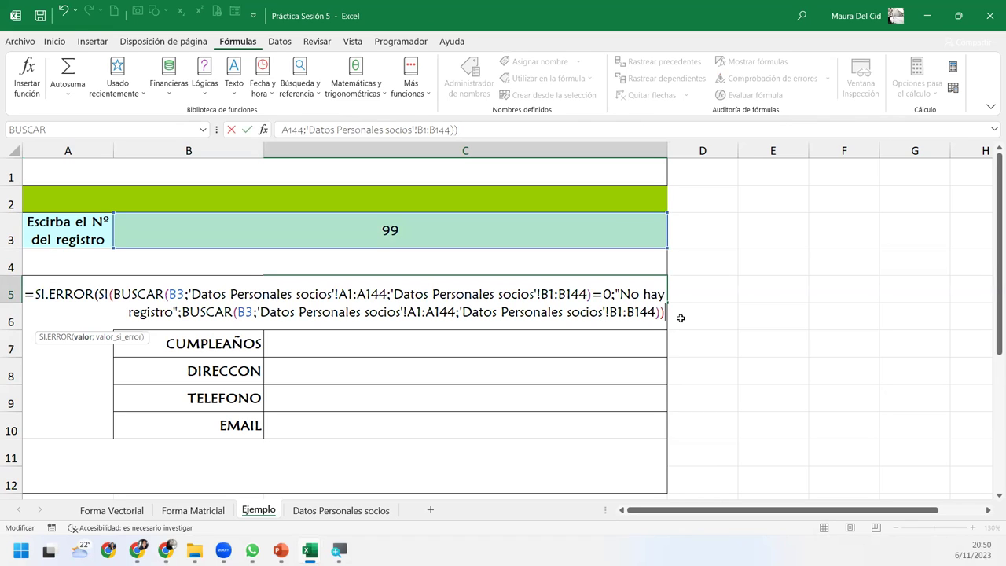
{"action": "type", "text": ";\""}
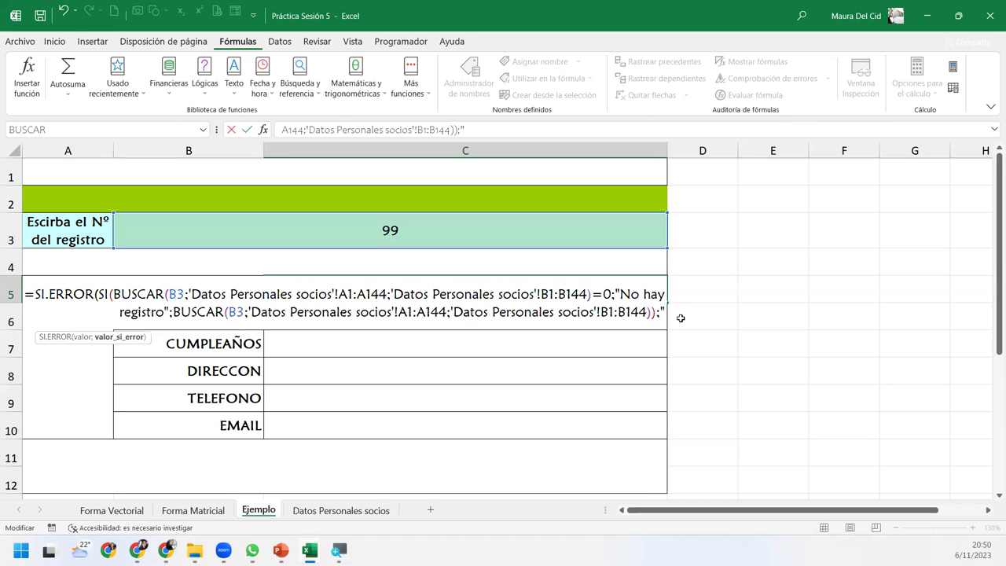
{"action": "type", "text": "Re"}
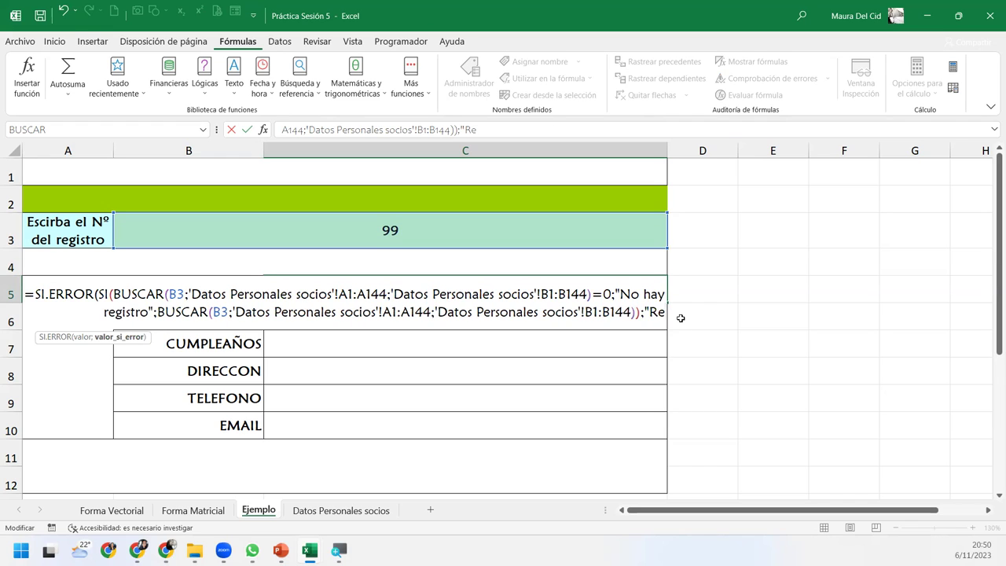
{"action": "key", "text": "BackSpace"}
{"action": "key", "text": "BackSpace"}
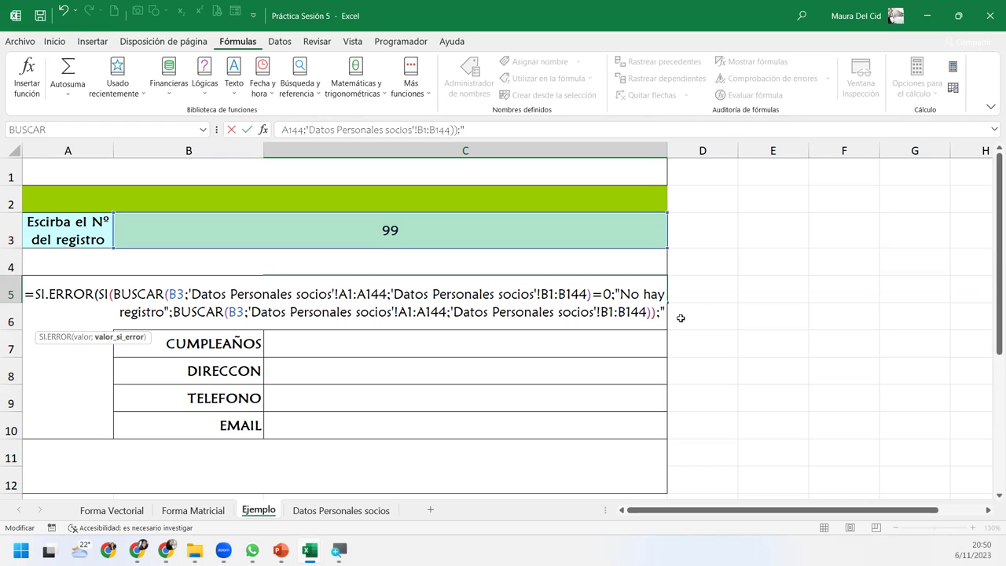
{"action": "type", "text": "Registro no valido\")"}
{"action": "key", "text": "Return"}
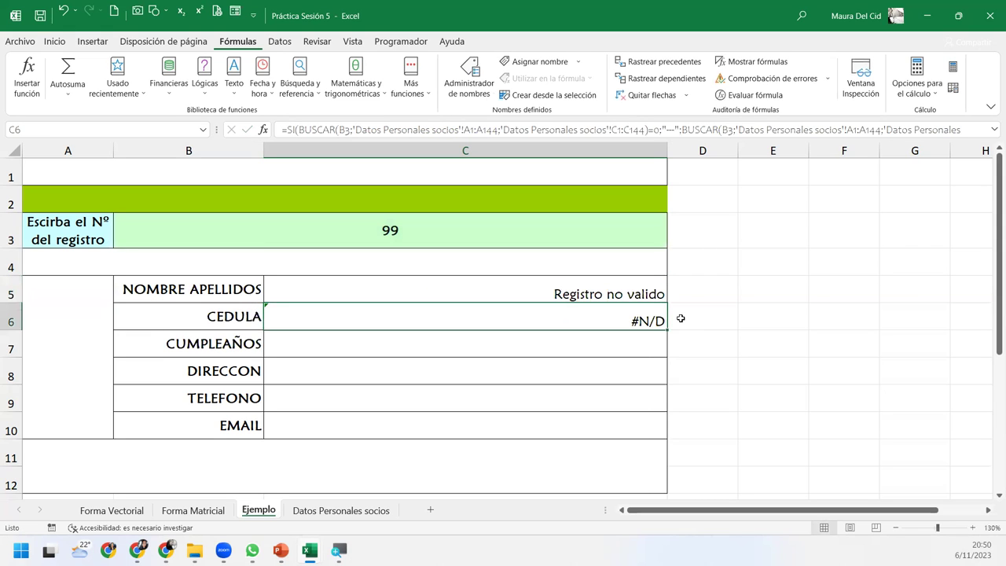
Step: Wrap C6's CEDULA lookup formula in SI.ERROR with "Registro no valido" as the fallback
{"action": "double_click", "coordinate": [562, 316]}
{"action": "key", "text": "Left"}
{"action": "key", "text": "Left"}
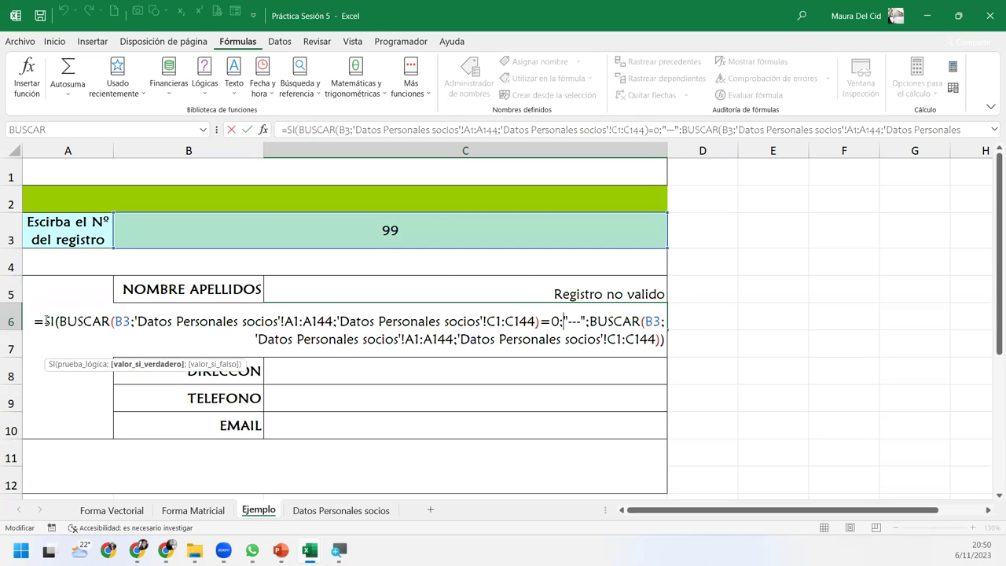
{"action": "key", "text": "Left"}
{"action": "key", "text": "Left"}
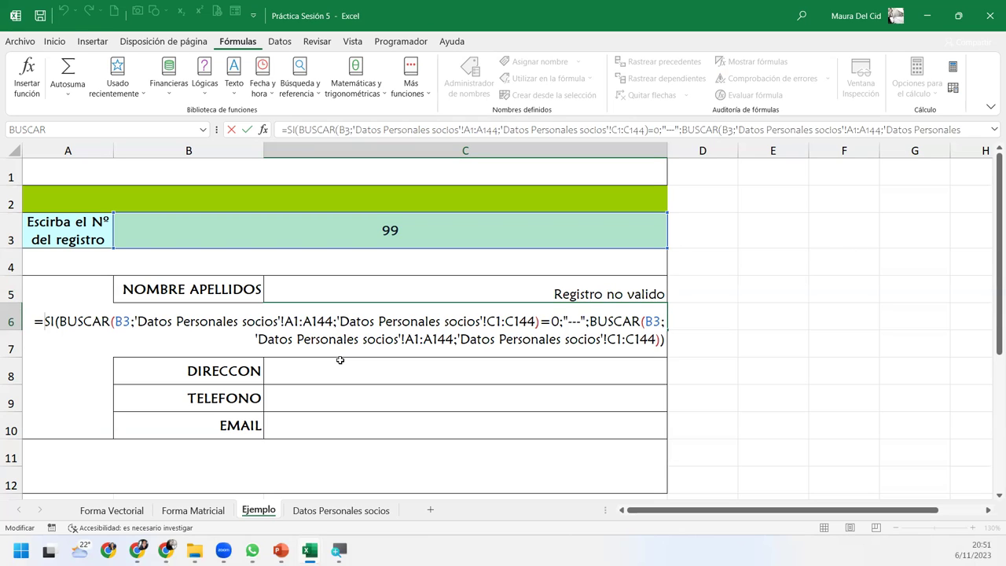
{"action": "type", "text": "si"}
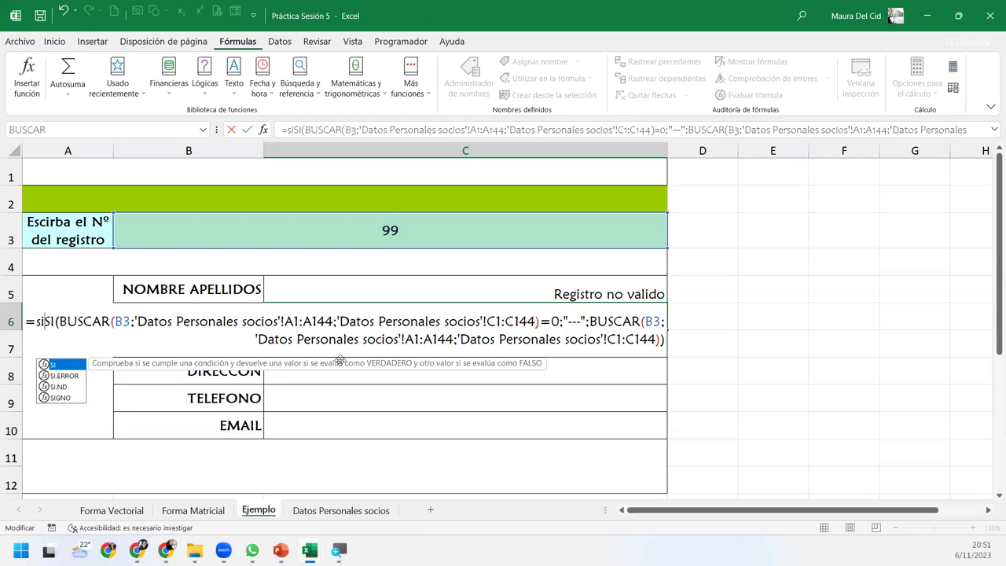
{"action": "type", "text": ".er"}
{"action": "key", "text": "Tab"}
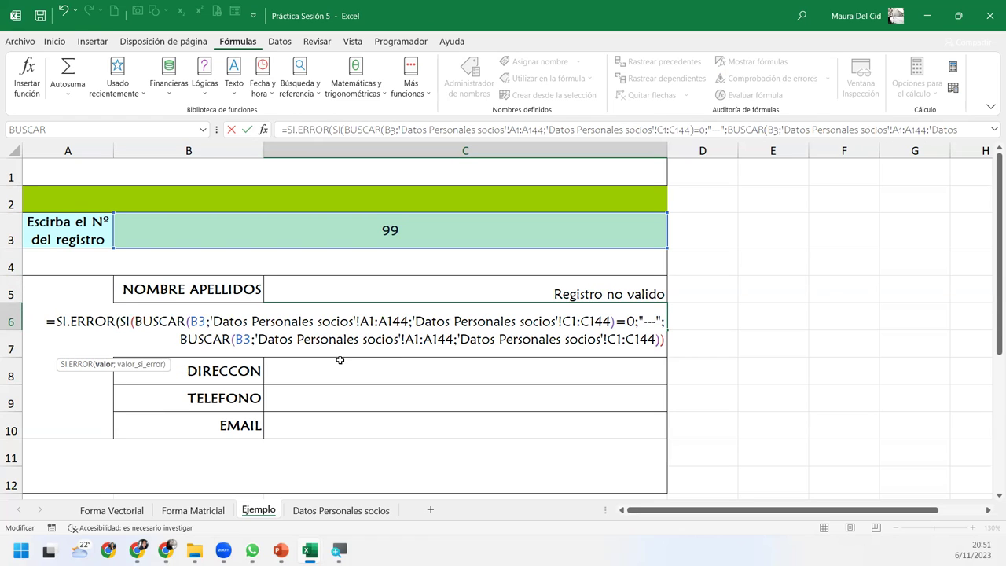
{"action": "left_click", "coordinate": [665, 338]}
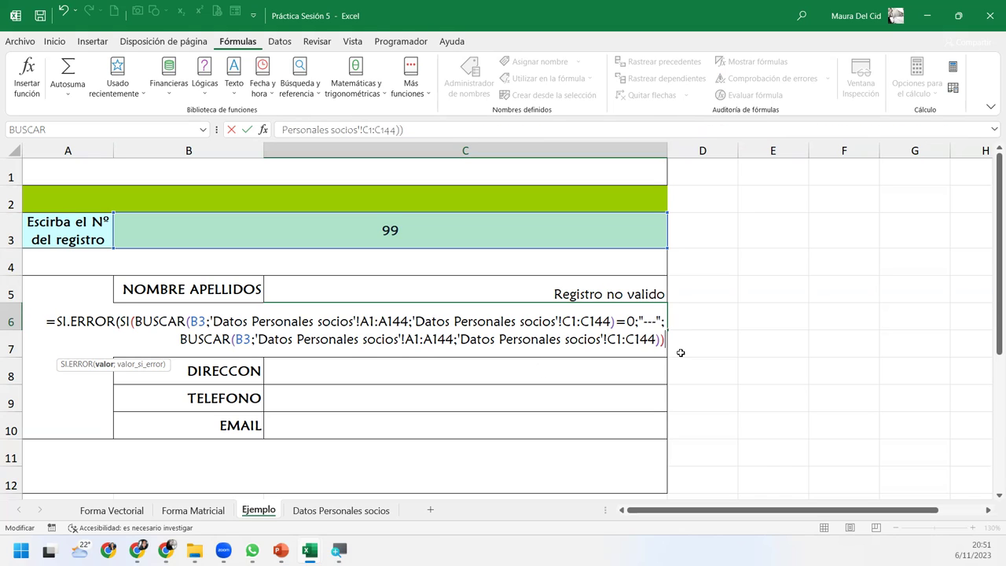
{"action": "type", "text": ";"}
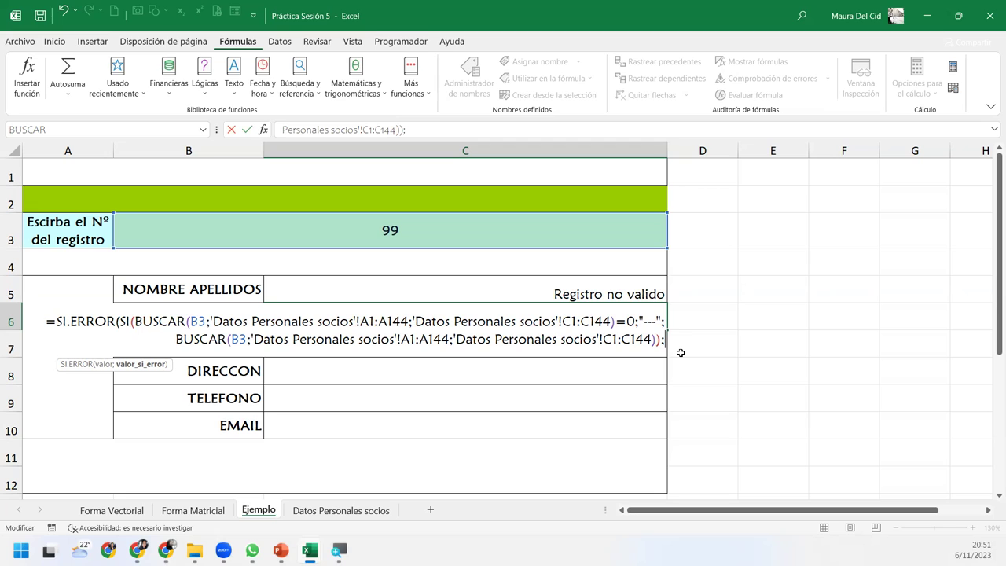
{"action": "type", "text": "\""}
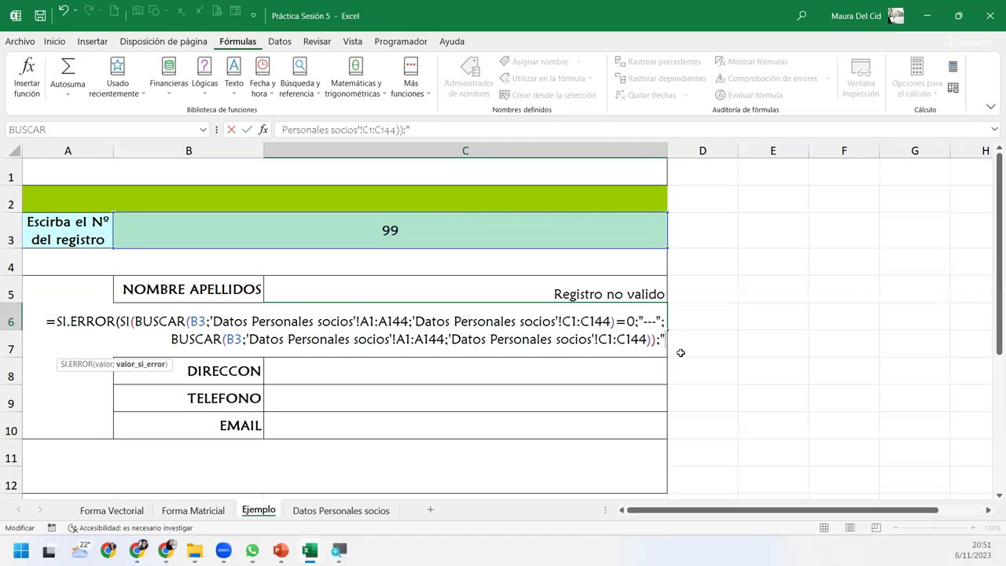
{"action": "type", "text": "Registro no valido\")"}
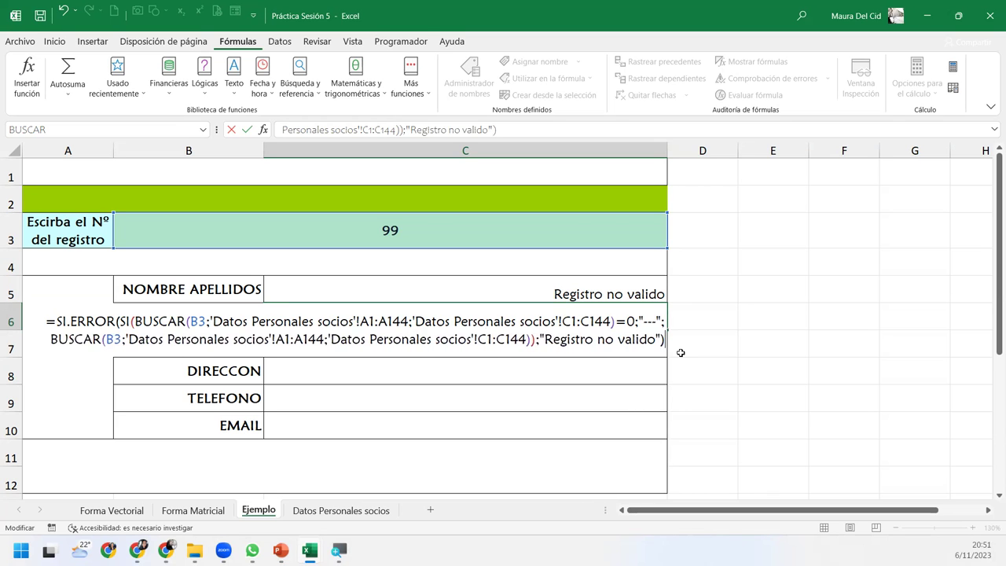
{"action": "key", "text": "Return"}
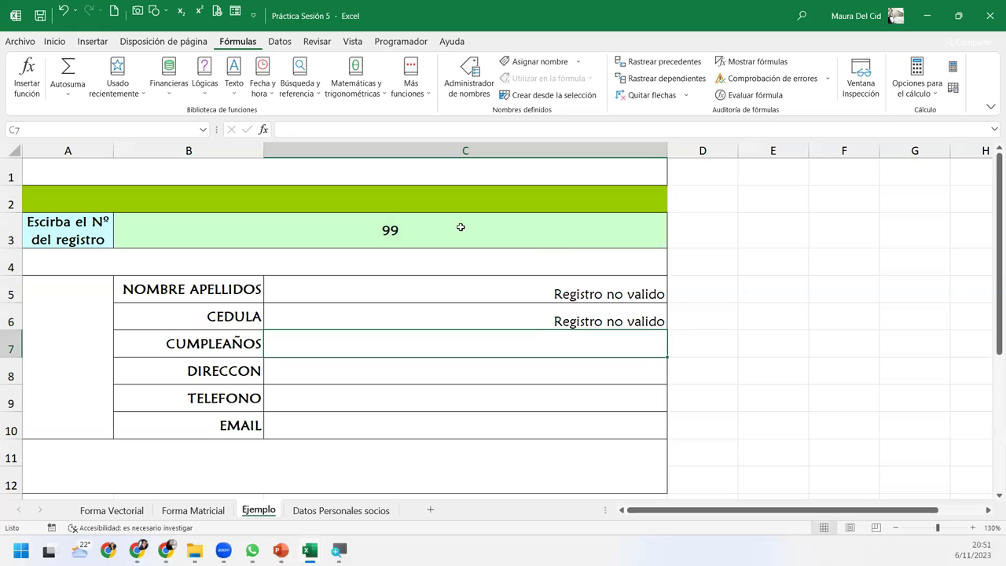
Step: Enter record number 111 in B3
{"action": "left_click", "coordinate": [464, 217]}
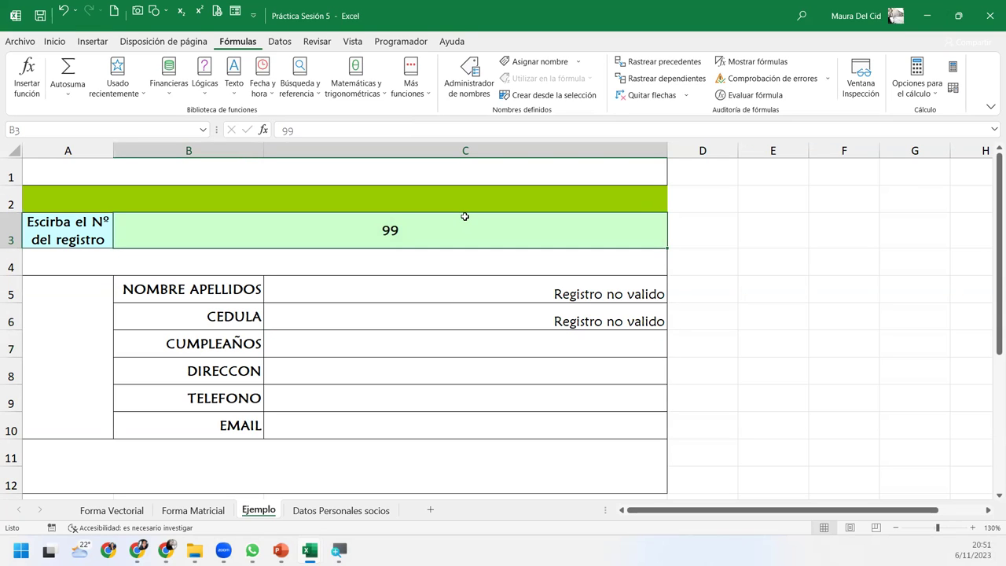
{"action": "type", "text": "111"}
{"action": "key", "text": "Return"}
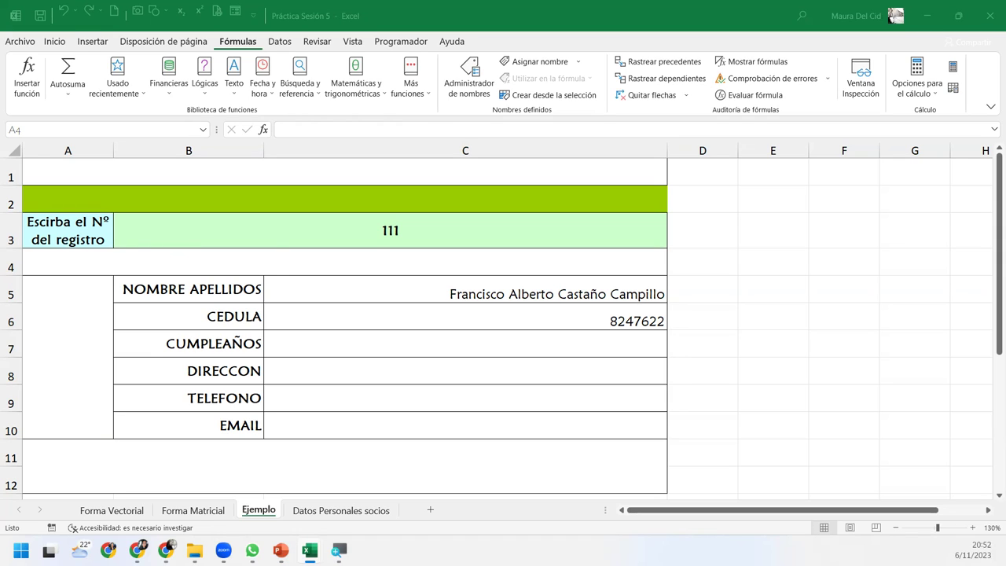
Step: Check the CUMPLEAÑOS and CEDULA fields' results for record 111
{"action": "left_click", "coordinate": [589, 343]}
{"action": "left_click", "coordinate": [581, 337]}
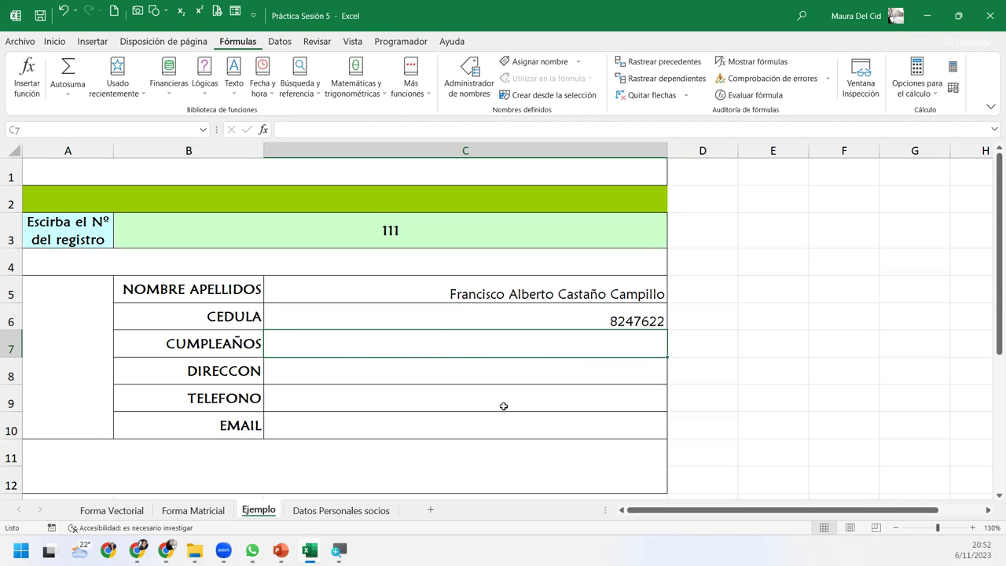
{"action": "left_click", "coordinate": [520, 323]}
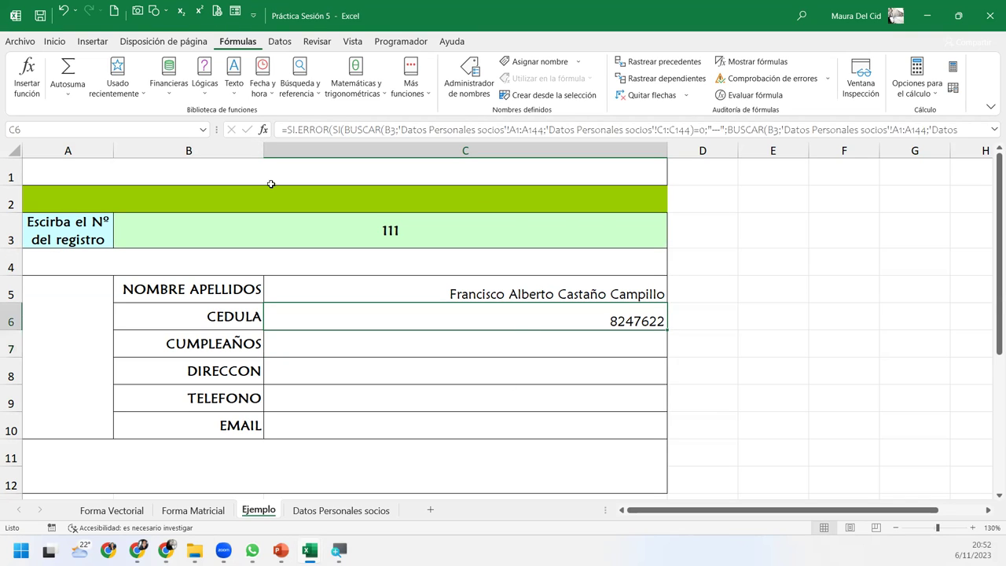
{"action": "left_click", "coordinate": [408, 344]}
{"action": "left_click", "coordinate": [343, 319]}
{"action": "left_click", "coordinate": [650, 128]}
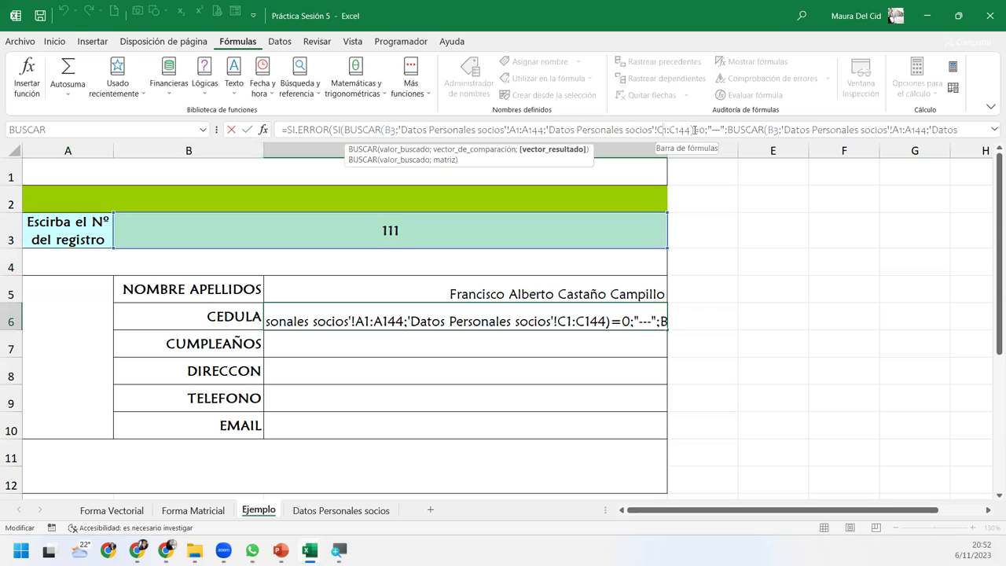
{"action": "left_click", "coordinate": [553, 149]}
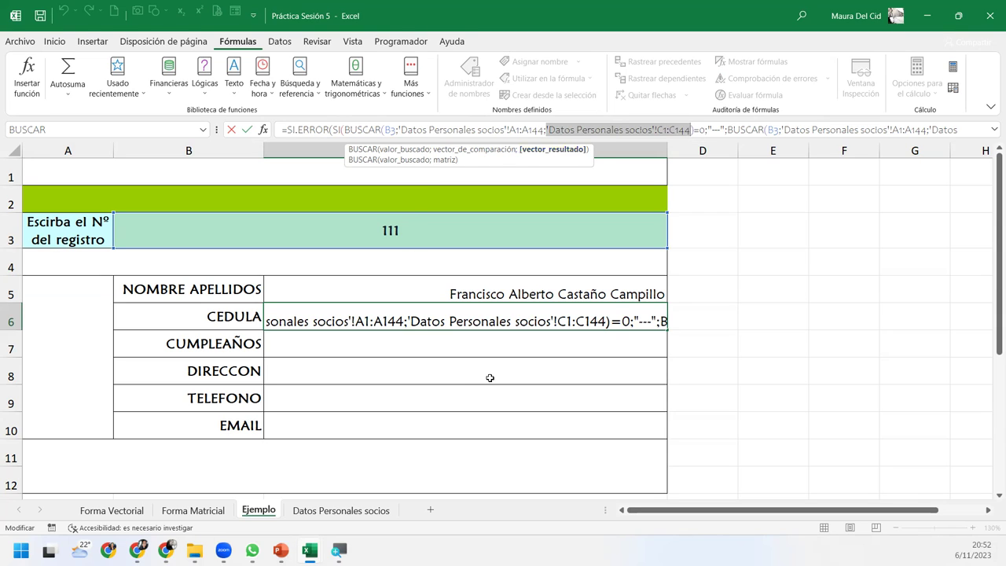
{"action": "key", "text": "ctrl+Return"}
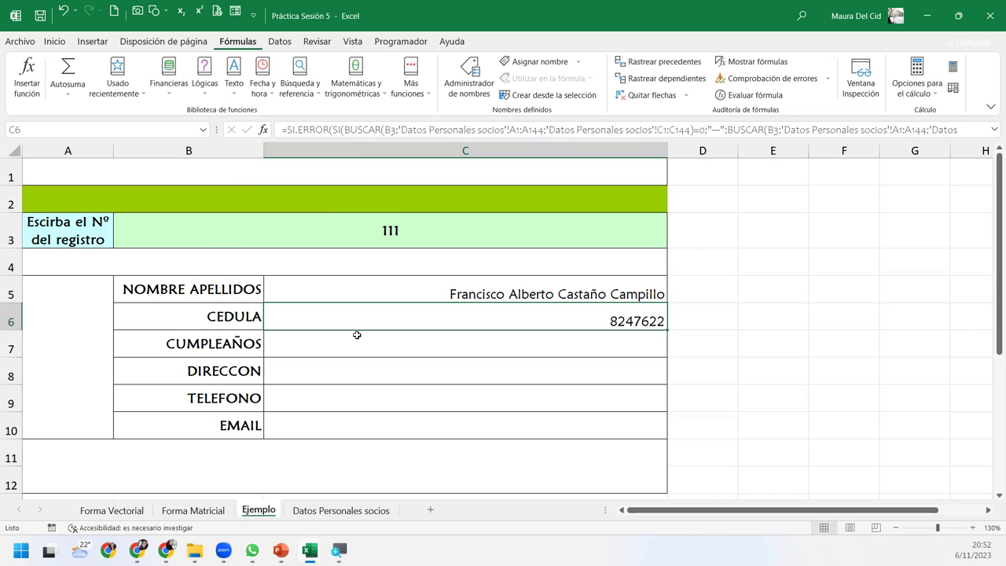
{"action": "left_click", "coordinate": [357, 334]}
{"action": "left_click", "coordinate": [385, 313]}
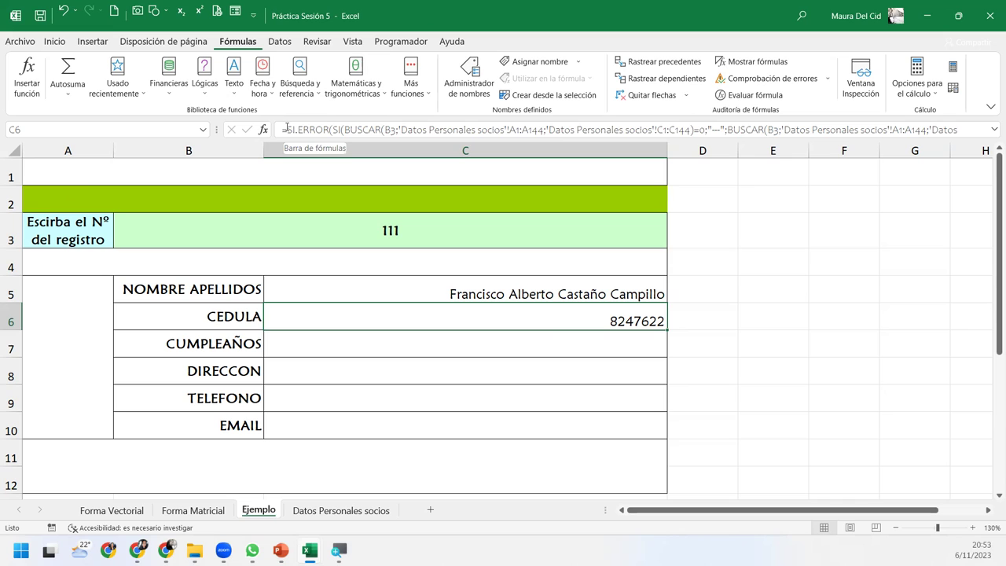
{"action": "left_click", "coordinate": [287, 128]}
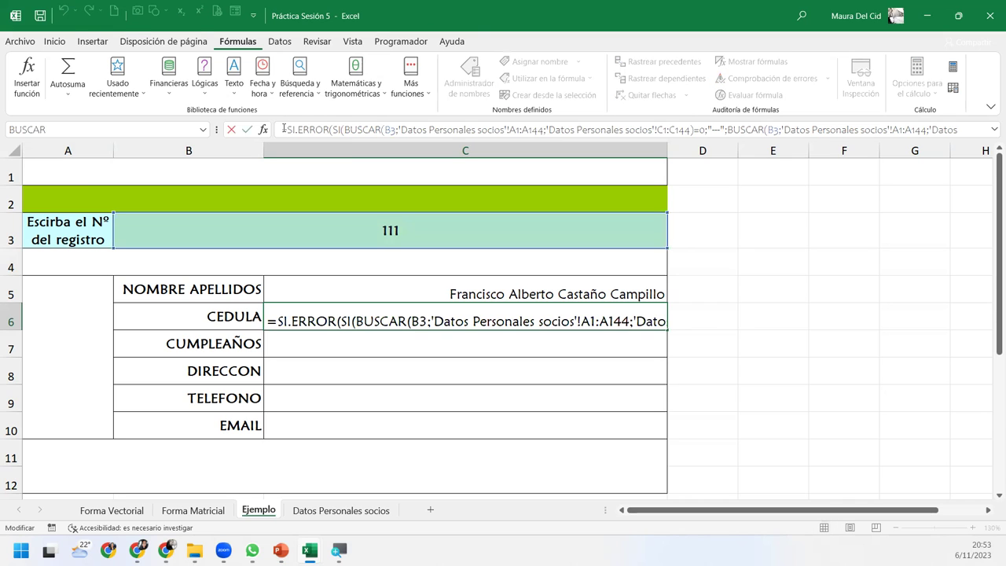
Step: Expand the formula bar to show the full CEDULA formula on two lines
{"action": "left_click_drag", "start_coordinate": [285, 128], "coordinate": [994, 128]}
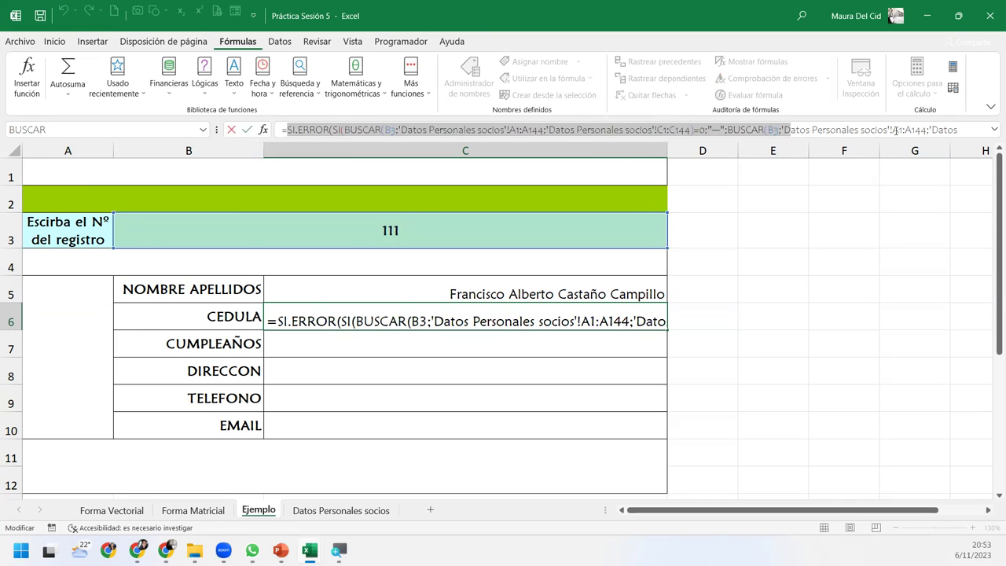
{"action": "left_click", "coordinate": [993, 129]}
{"action": "left_click", "coordinate": [498, 144]}
{"action": "left_click_drag", "start_coordinate": [440, 146], "coordinate": [572, 162]}
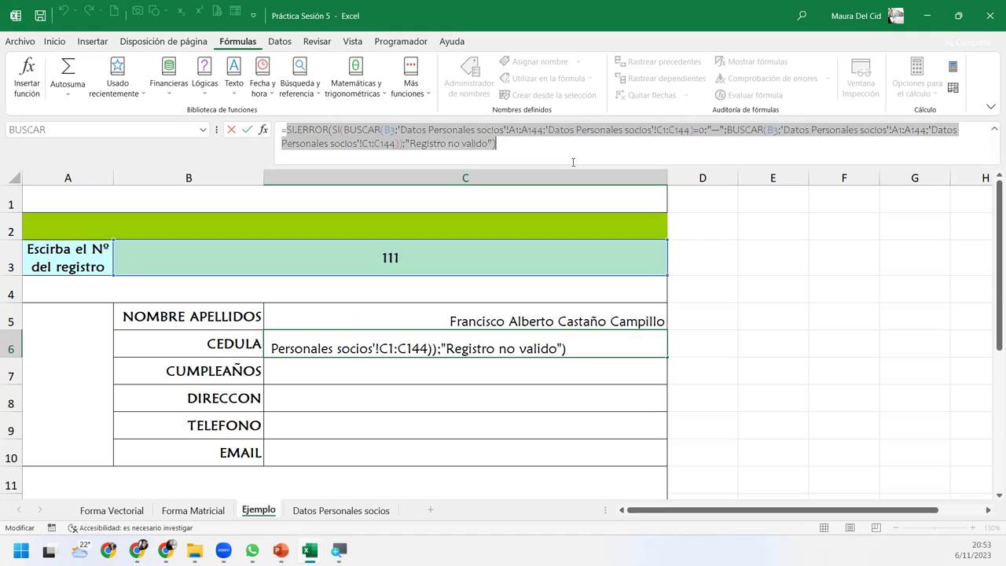
{"action": "left_click", "coordinate": [560, 155]}
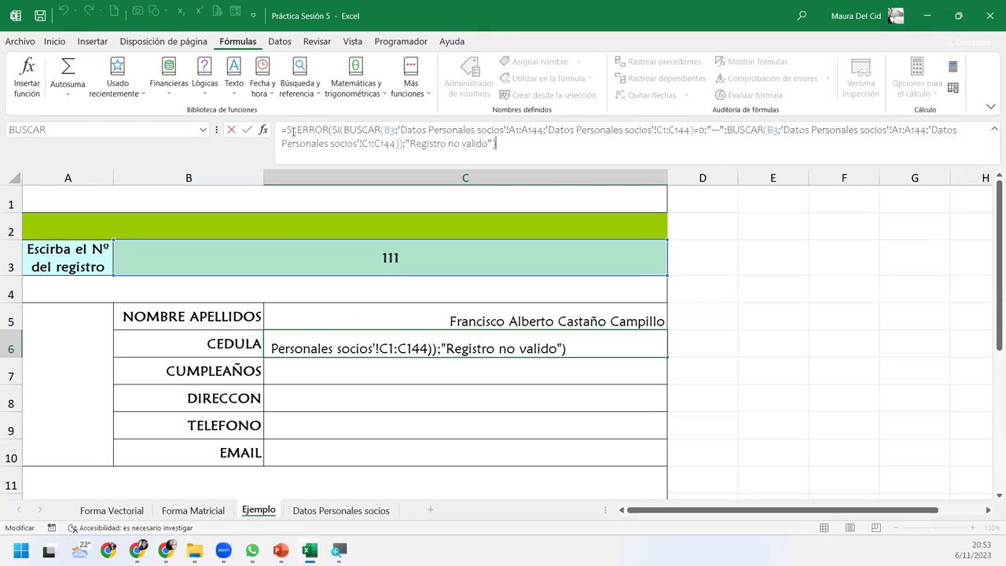
Step: Walk through the arguments of SI.ERROR, SI, the comparison with 0, and both BUSCAR lookups
{"action": "left_click", "coordinate": [331, 130]}
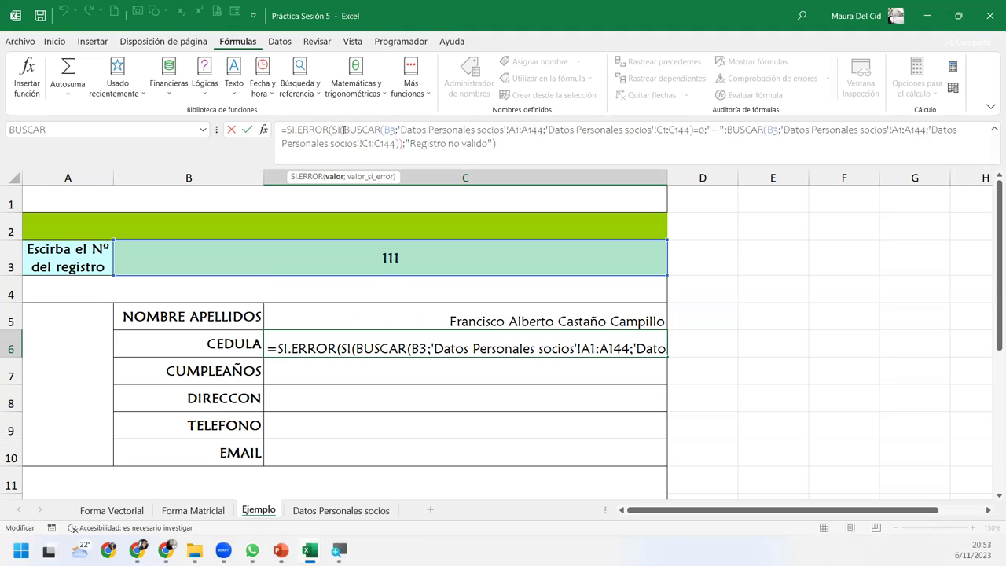
{"action": "left_click", "coordinate": [346, 131]}
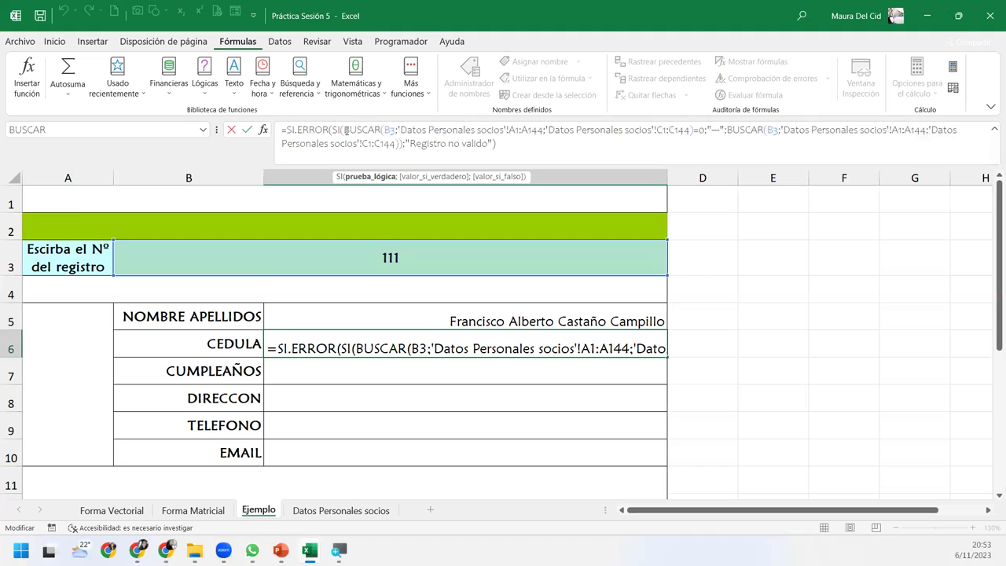
{"action": "left_click", "coordinate": [383, 131]}
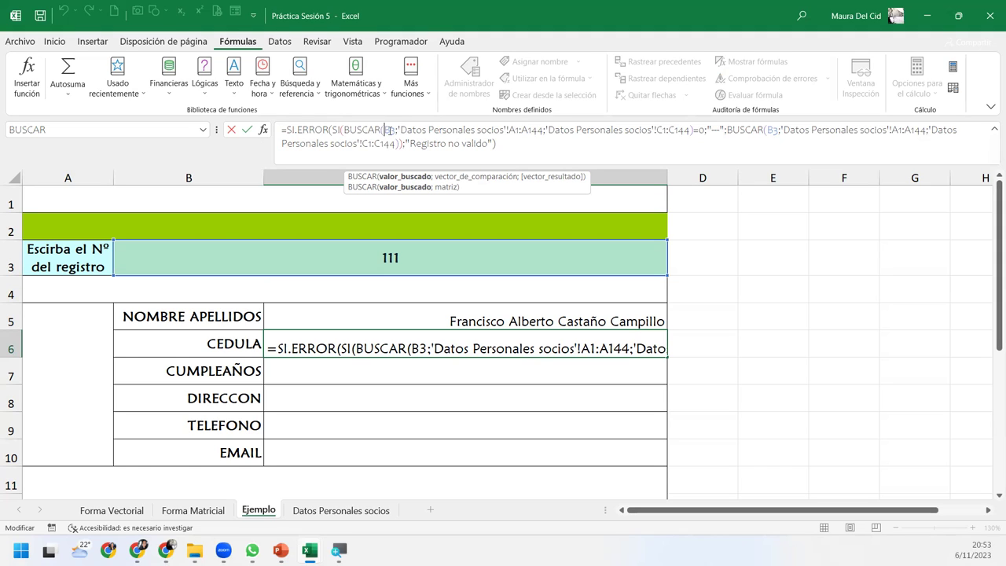
{"action": "left_click", "coordinate": [693, 130]}
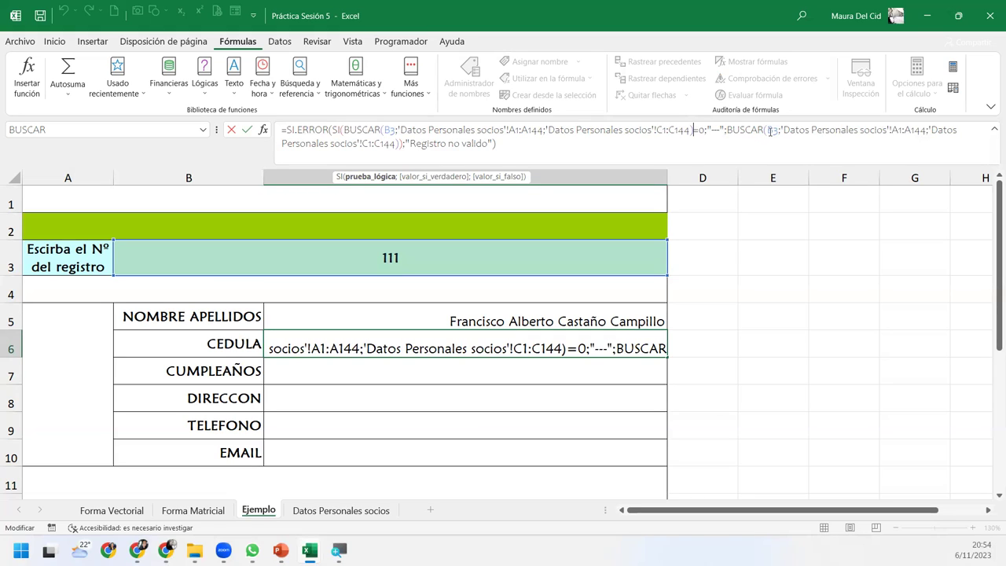
{"action": "left_click", "coordinate": [768, 130]}
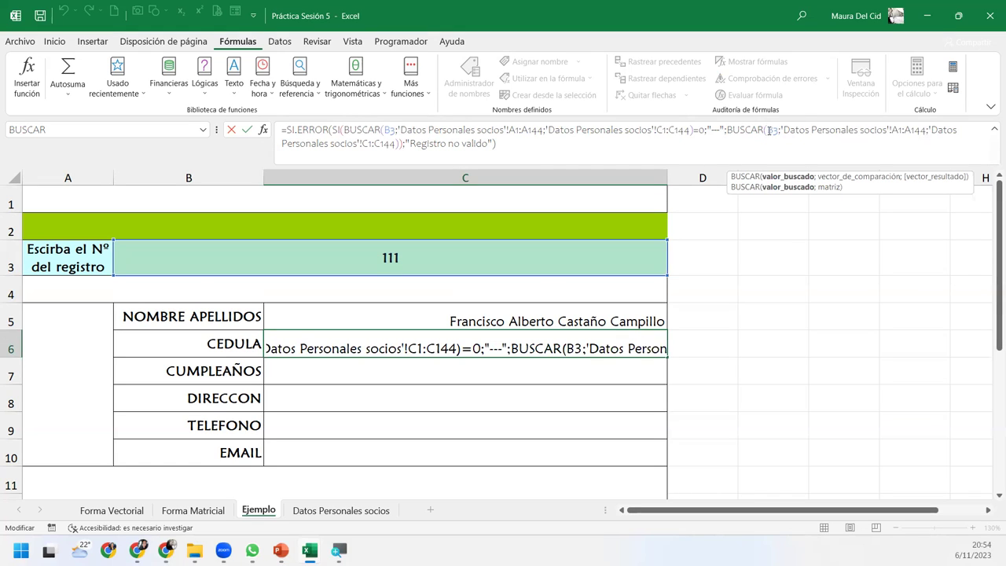
Step: Review the CEDULA SI.ERROR/SI/BUSCAR formula, including its "---" placeholder, and commit it in C6
{"action": "left_click", "coordinate": [709, 132]}
{"action": "left_click_drag", "start_coordinate": [709, 131], "coordinate": [721, 130]}
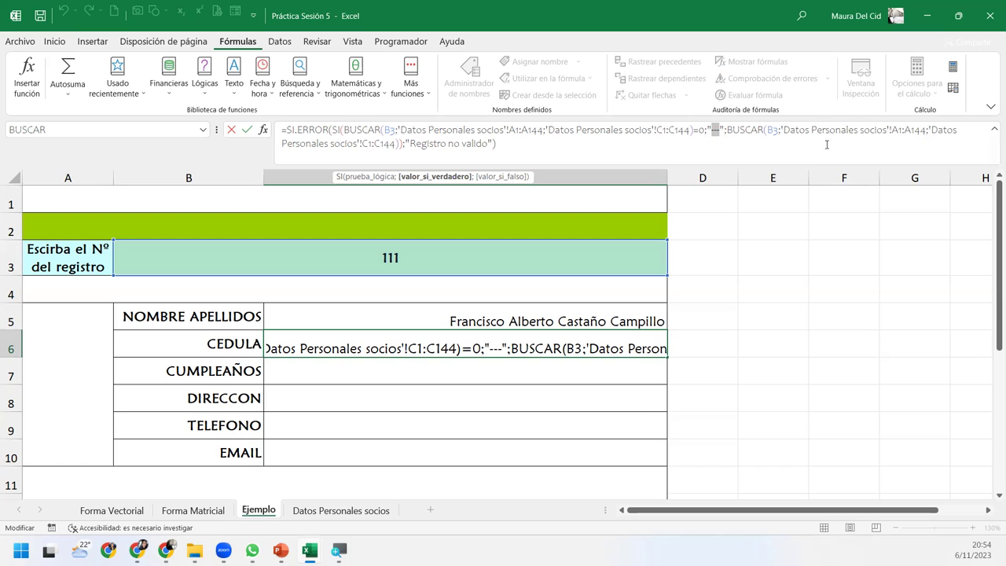
{"action": "left_click", "coordinate": [767, 132]}
{"action": "left_click", "coordinate": [764, 131]}
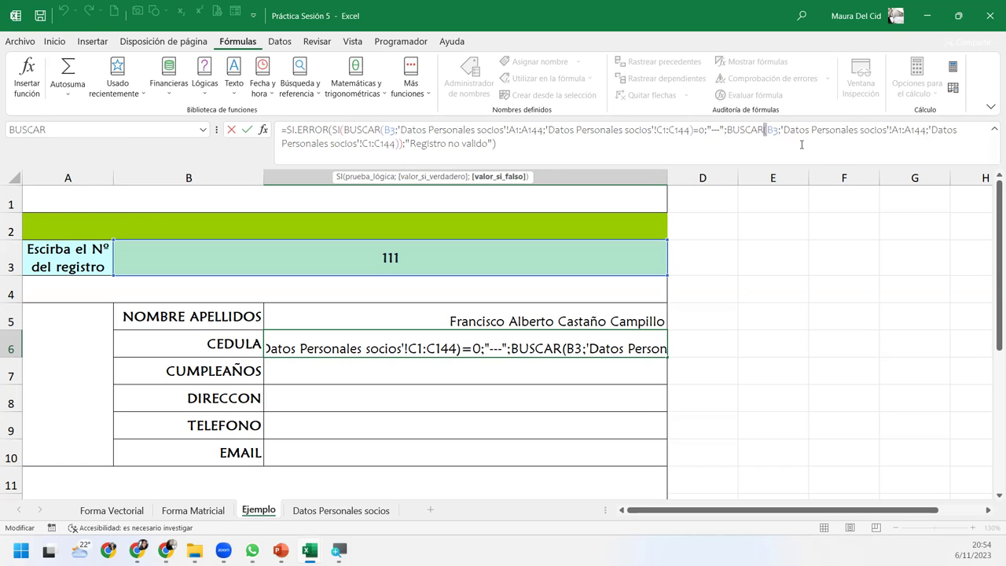
{"action": "left_click", "coordinate": [766, 129]}
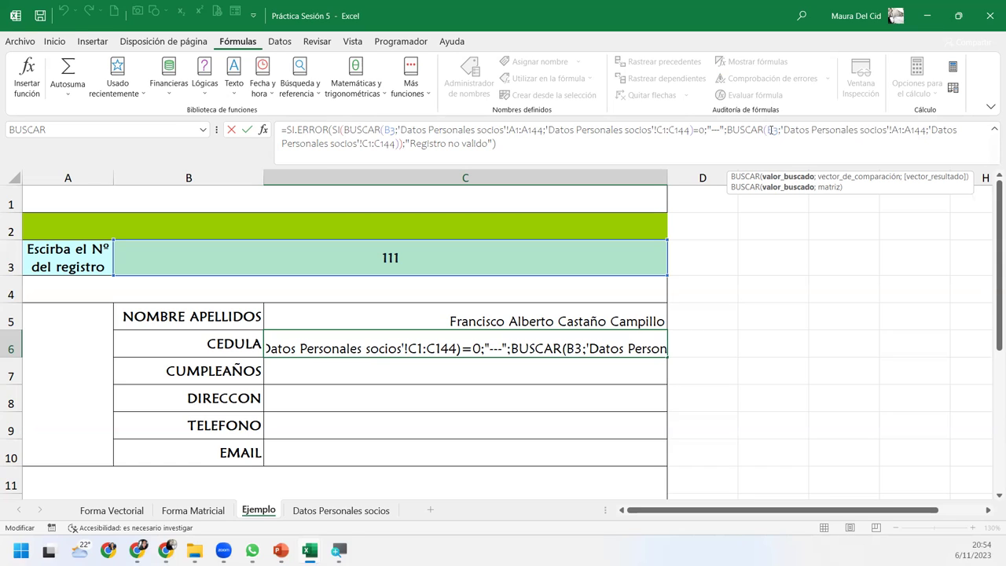
{"action": "left_click", "coordinate": [402, 144]}
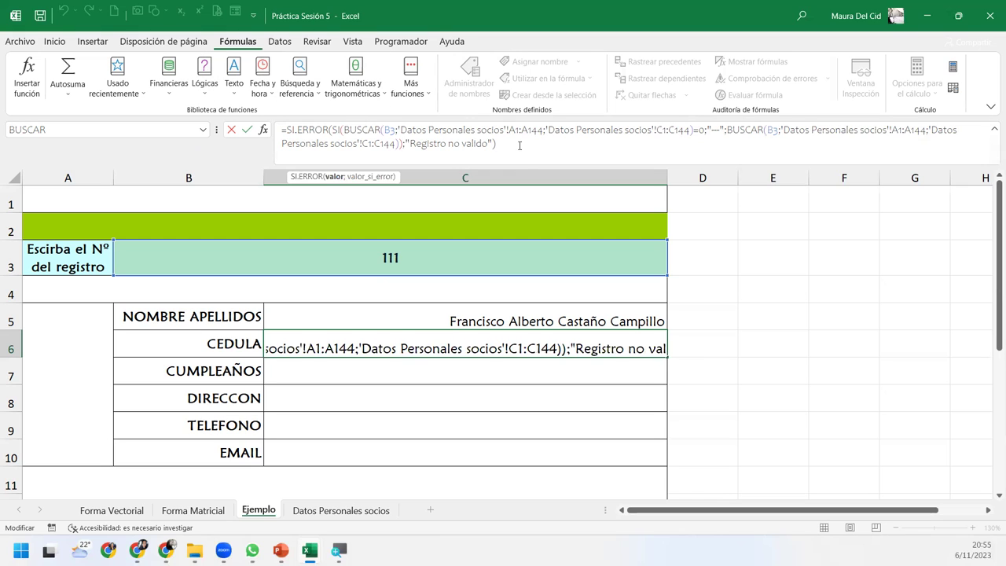
{"action": "left_click", "coordinate": [519, 145]}
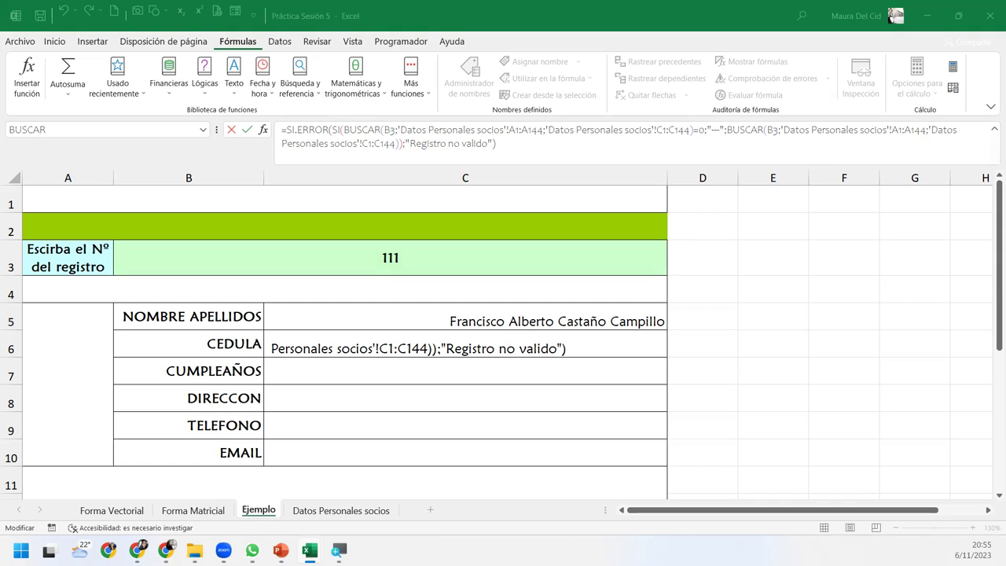
{"action": "left_click", "coordinate": [524, 142]}
{"action": "key", "text": "Return"}
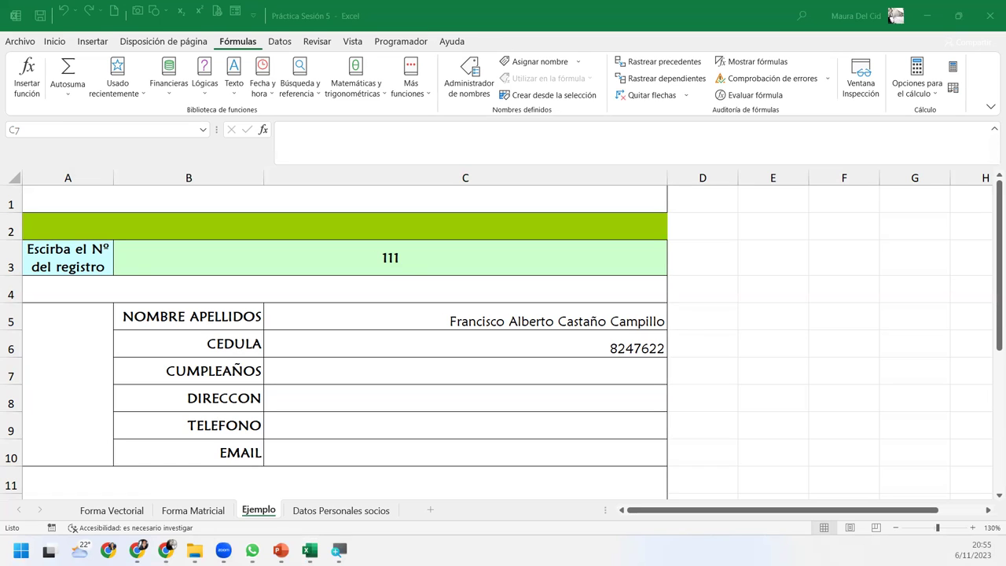
Step: Paste a BUSCAR formula on column D of Datos Personales socios into C7, returning 15851
{"action": "left_click", "coordinate": [517, 369]}
{"action": "key", "text": "F2"}
{"action": "key", "text": "Escape"}
{"action": "left_click", "coordinate": [523, 375]}
{"action": "key", "text": "F2"}
{"action": "type", "text": "=BUSCAR(B3;'Datos Personales socios'!A1:A144;'Datos Personales socios'!D1:D144)"}
{"action": "key", "text": "Return"}
{"action": "left_click", "coordinate": [523, 374]}
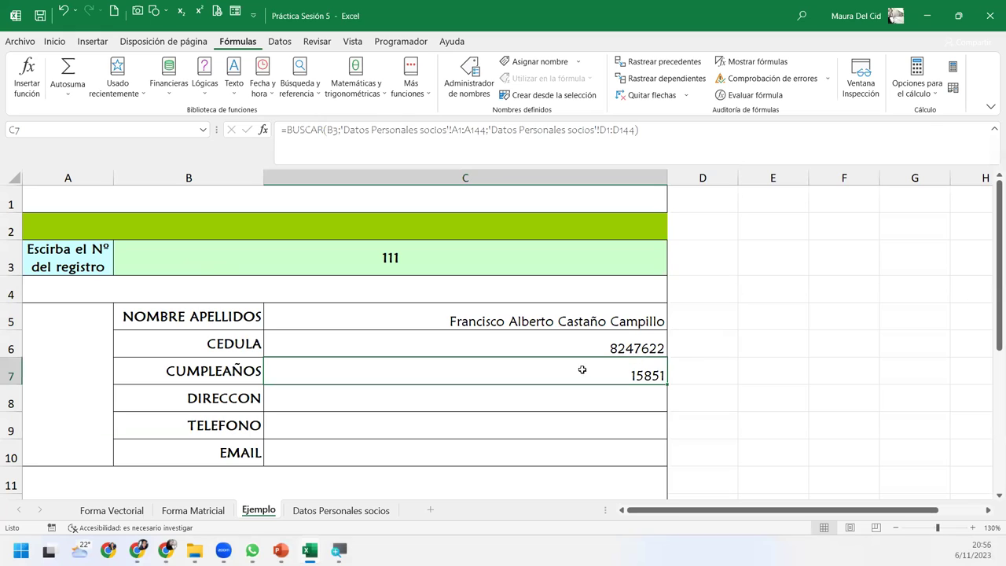
Step: Format the CUMPLEAÑOS cell C7 as Fecha corta so it shows 25/5/1943
{"action": "left_click", "coordinate": [64, 46]}
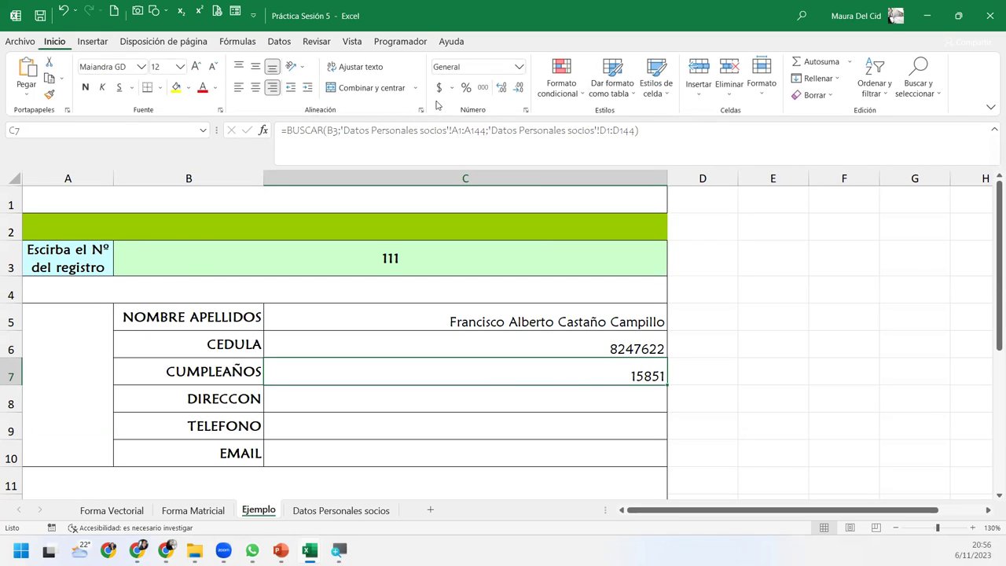
{"action": "left_click", "coordinate": [518, 66]}
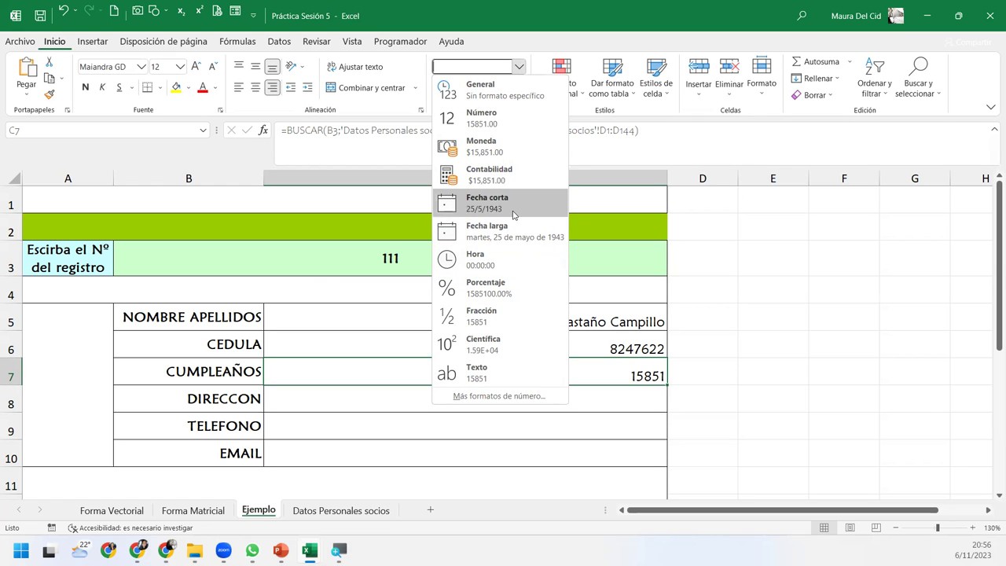
{"action": "left_click", "coordinate": [513, 214]}
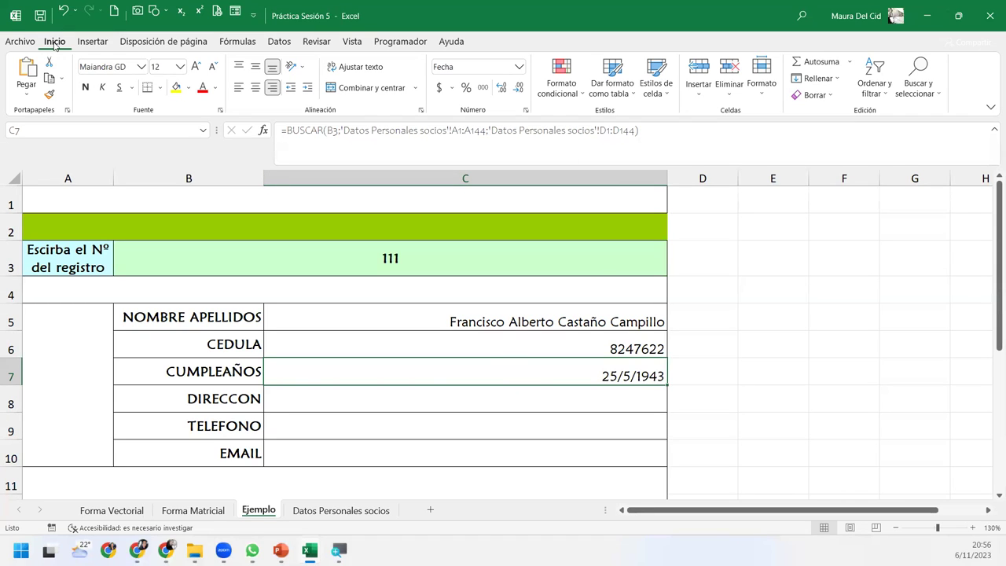
{"action": "left_click", "coordinate": [568, 393]}
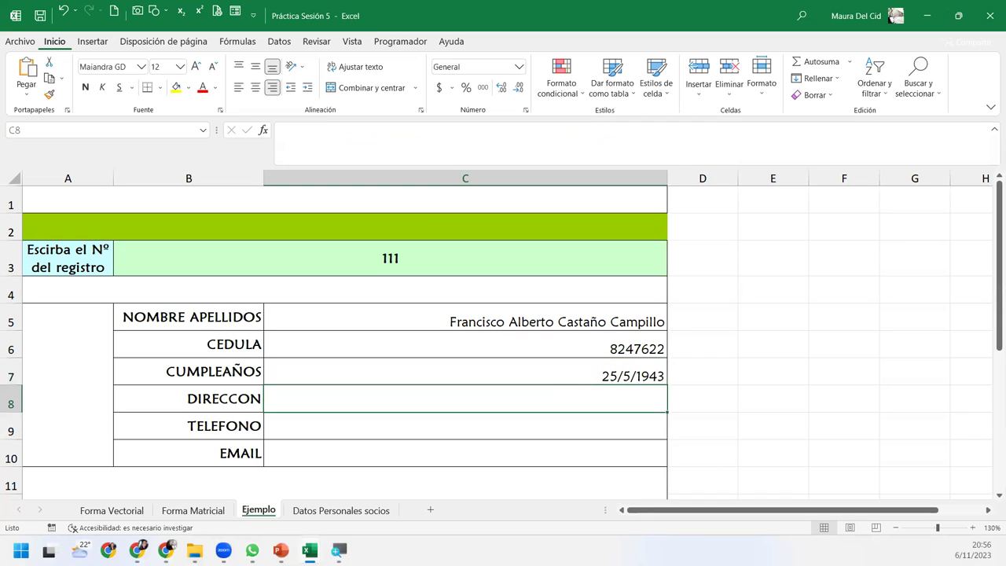
Step: Wrap the birthday BUSCAR in C7 inside SI.ERROR and an inner SI condition
{"action": "left_click", "coordinate": [464, 371]}
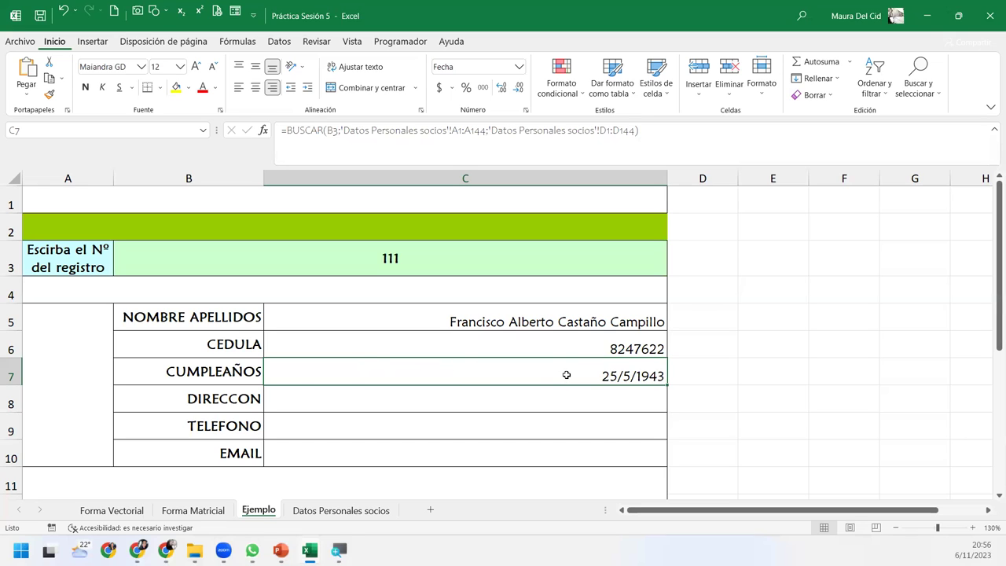
{"action": "double_click", "coordinate": [566, 376]}
{"action": "left_click", "coordinate": [188, 375]}
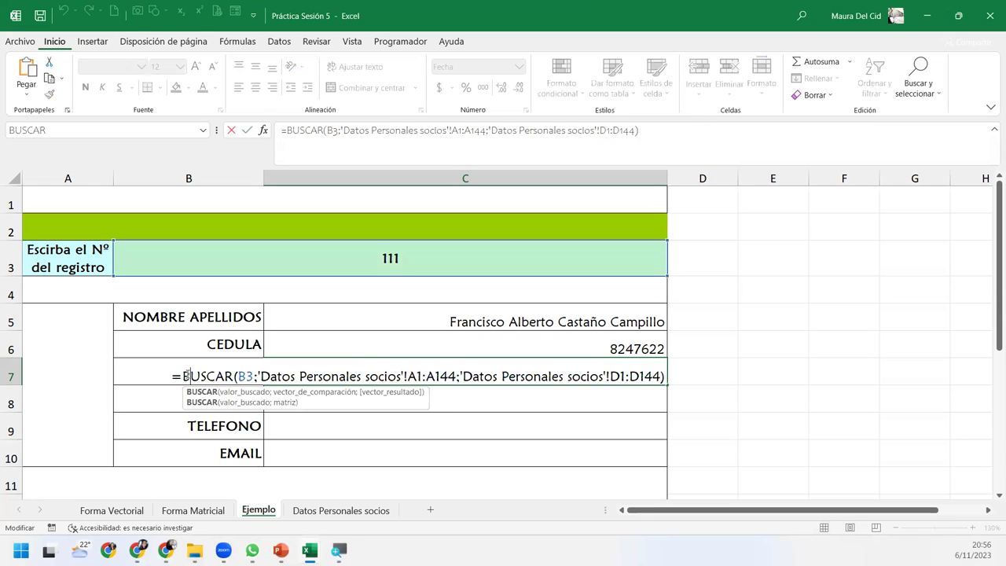
{"action": "left_click", "coordinate": [183, 376]}
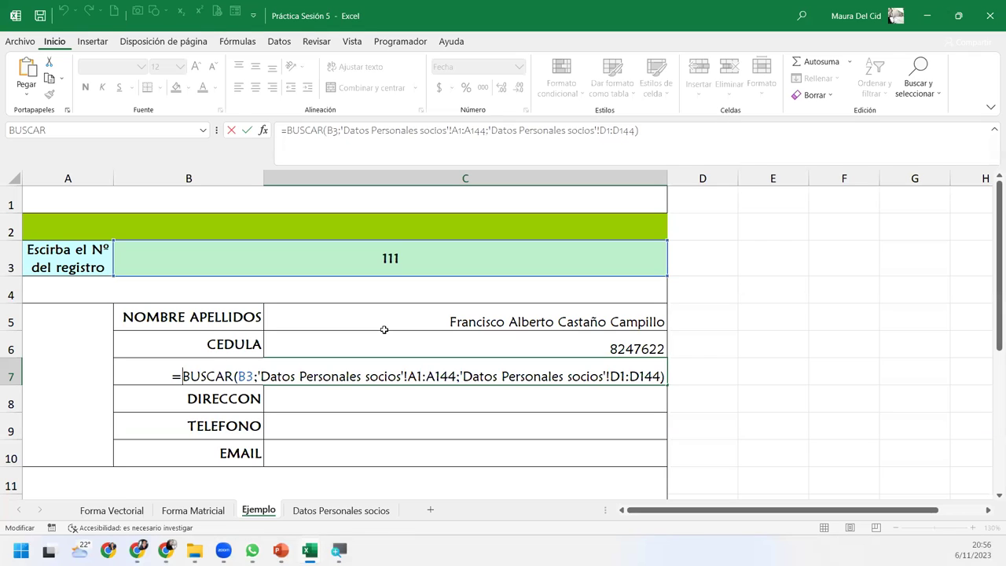
{"action": "key", "text": "ctrl+Return"}
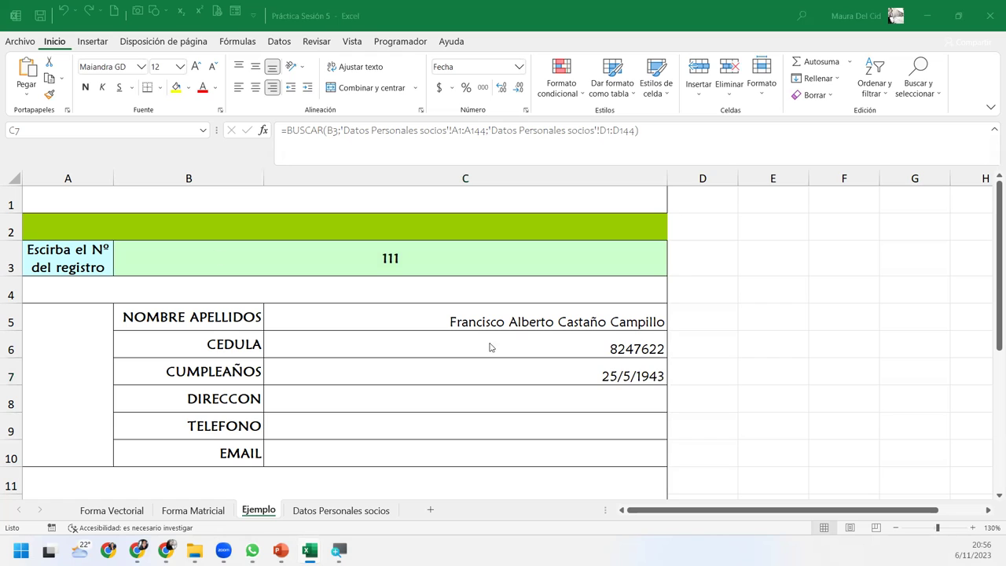
{"action": "left_click", "coordinate": [467, 370]}
{"action": "double_click", "coordinate": [421, 371]}
{"action": "left_click", "coordinate": [182, 375]}
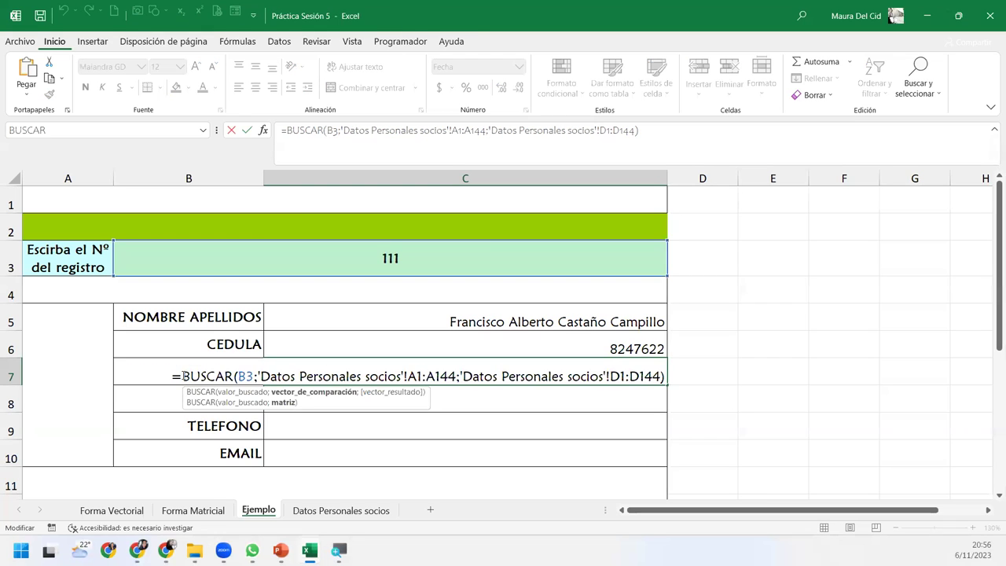
{"action": "type", "text": "soc"}
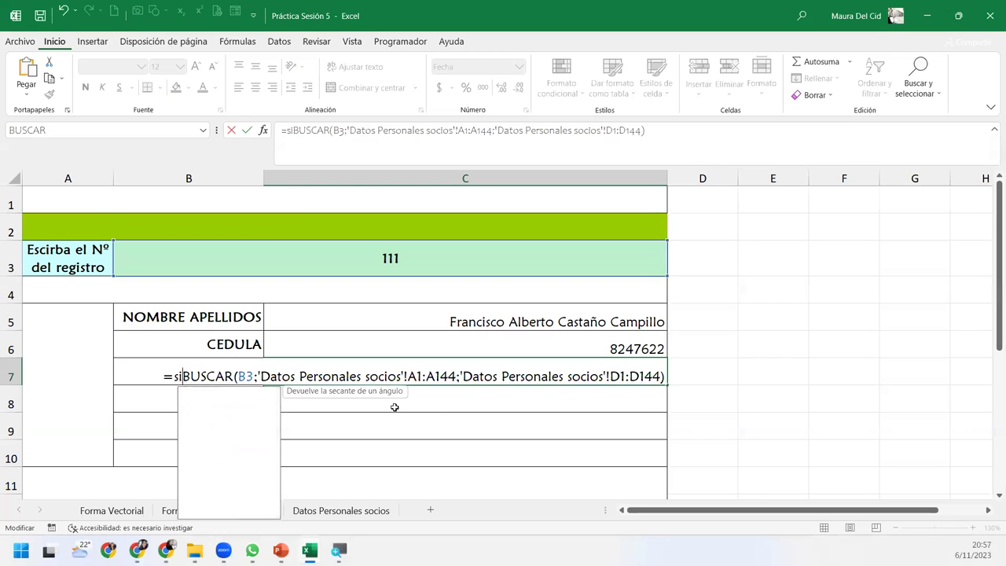
{"action": "type", "text": "i"}
{"action": "key", "text": "Down"}
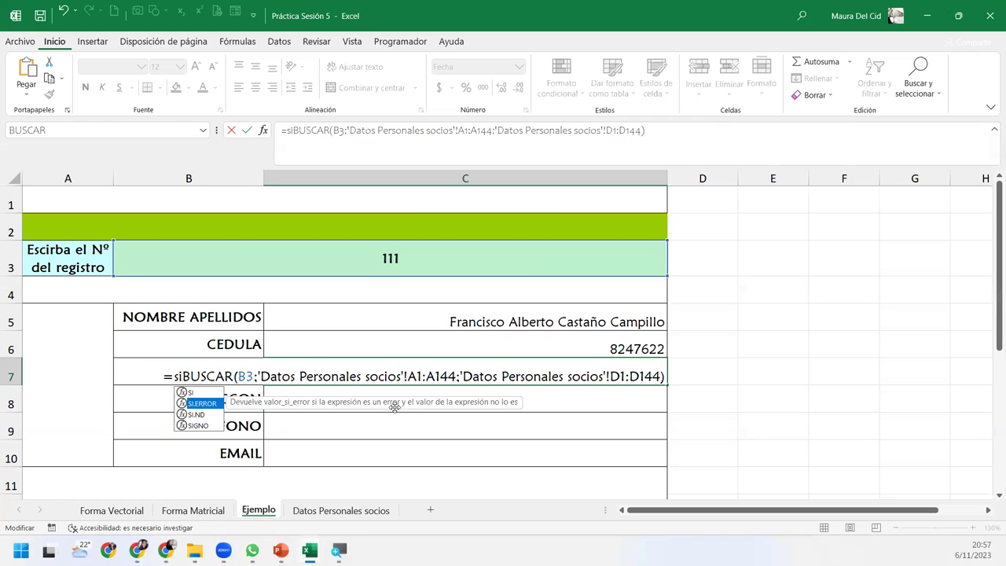
{"action": "key", "text": "Tab"}
{"action": "type", "text": "soci"}
{"action": "key", "text": "Tab"}
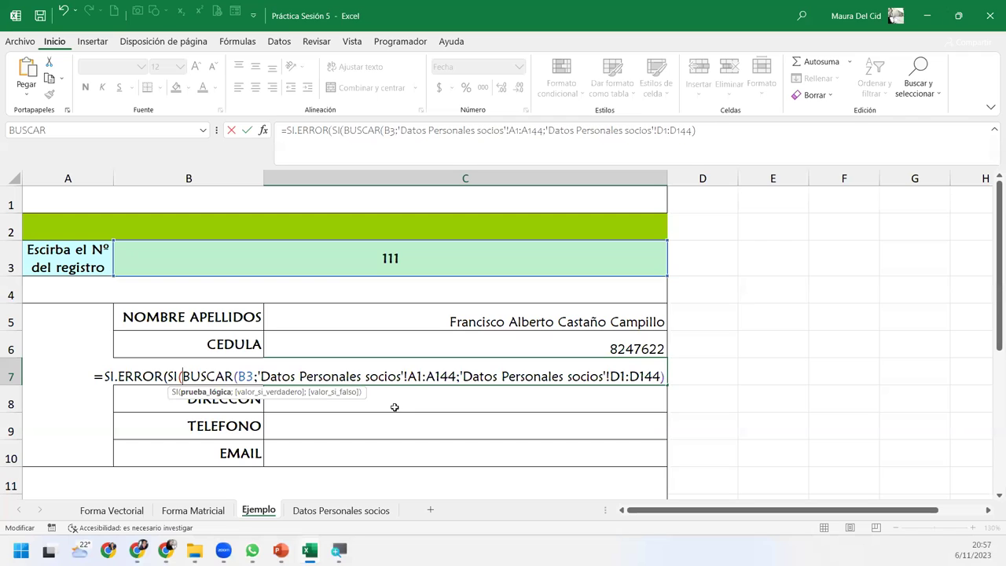
Step: Add the =0 test, the pasted lookup and the "Registro no encontrado" fallback, then fix the stray '=' and commit
{"action": "left_click", "coordinate": [664, 376]}
{"action": "type", "text": "=0"}
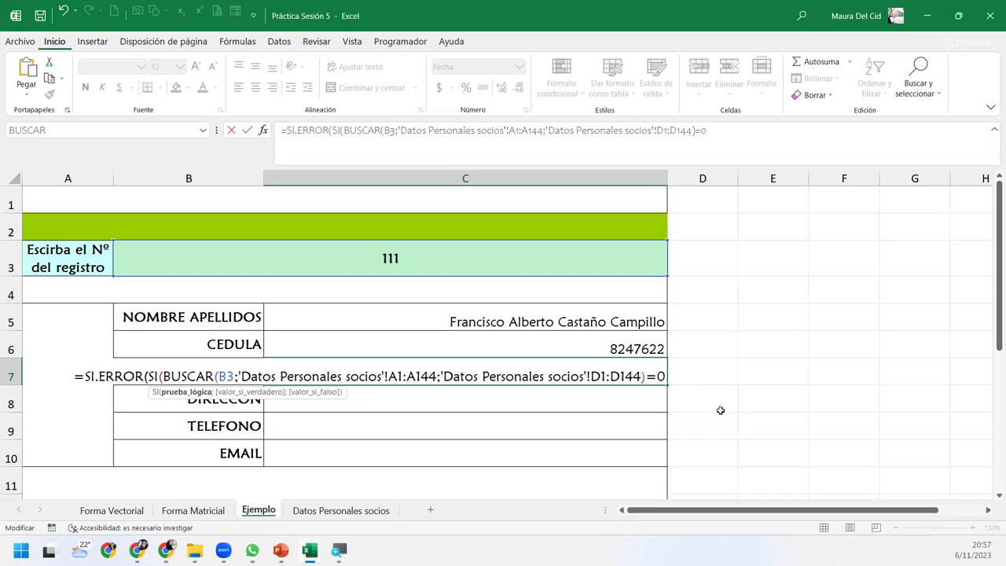
{"action": "type", "text": ";"}
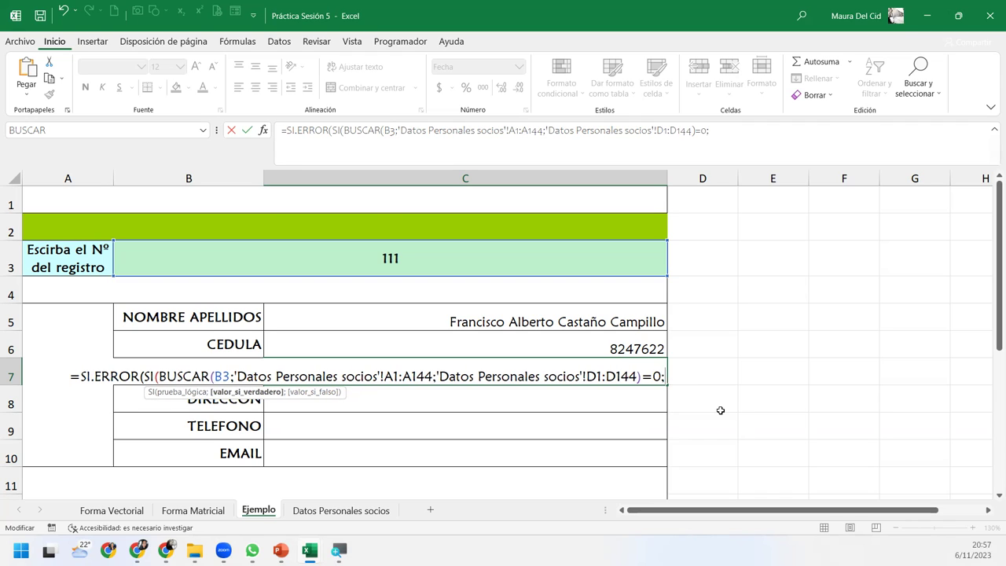
{"action": "type", "text": "=BUSCAR(B3;'Datos Personales socios'!A1:A144;'Datos Personales socios'!D1:D144)"}
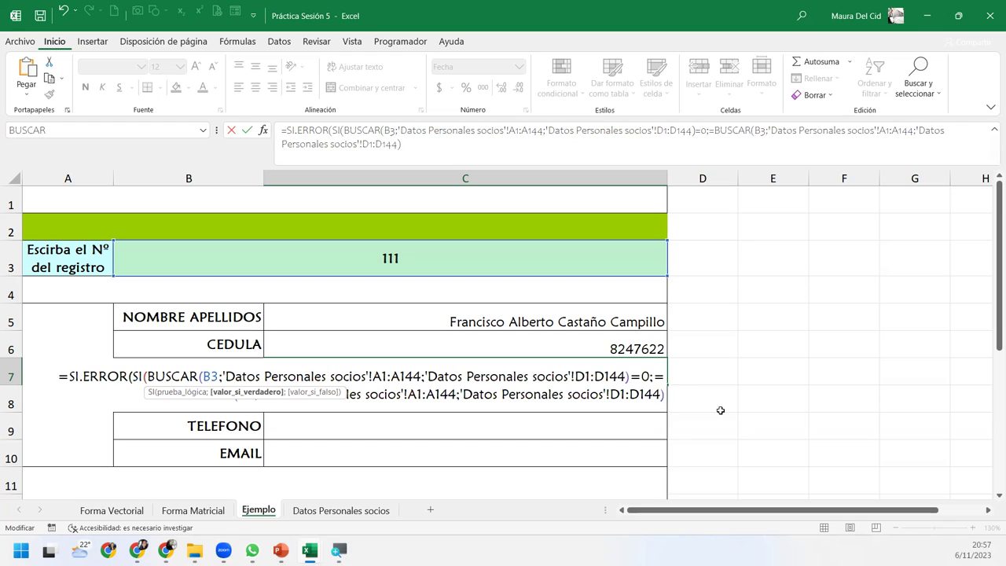
{"action": "type", "text": ")"}
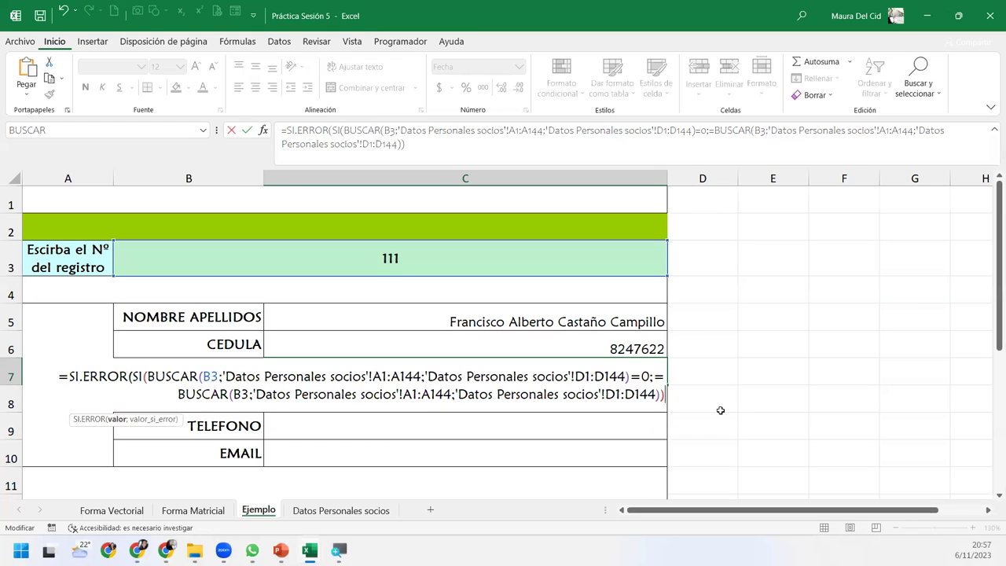
{"action": "type", "text": ";"}
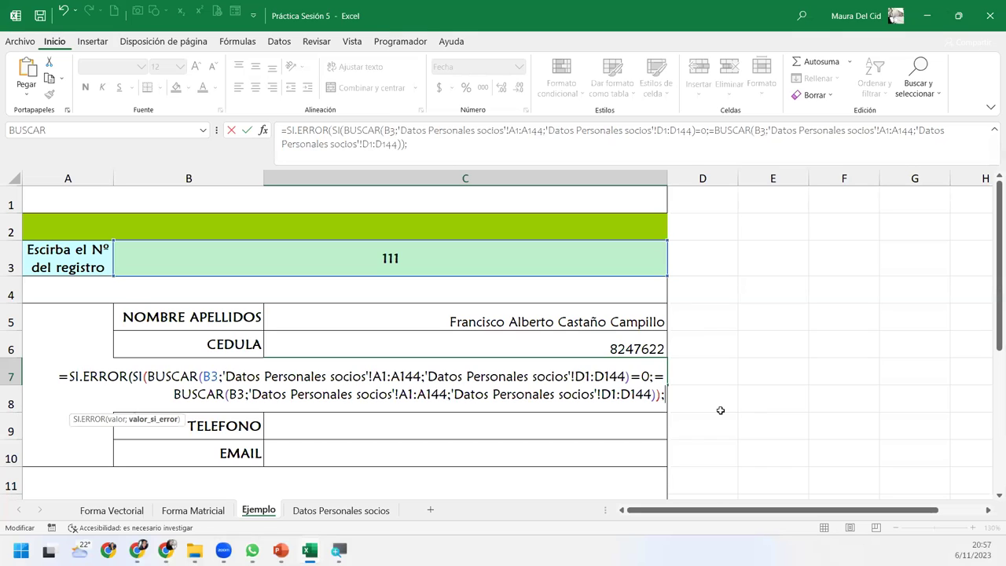
{"action": "type", "text": "\"Registro no"}
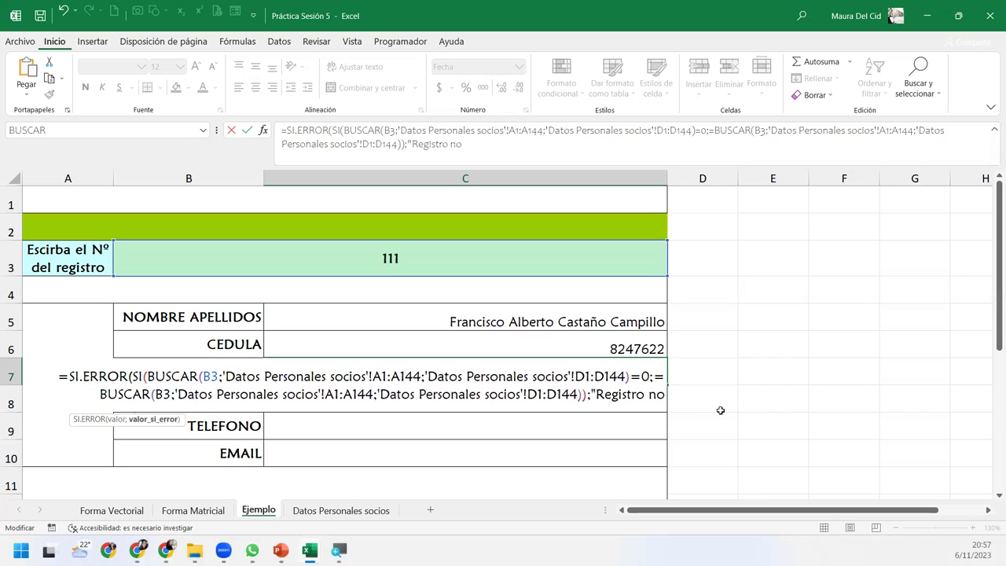
{"action": "type", "text": " encontrado"}
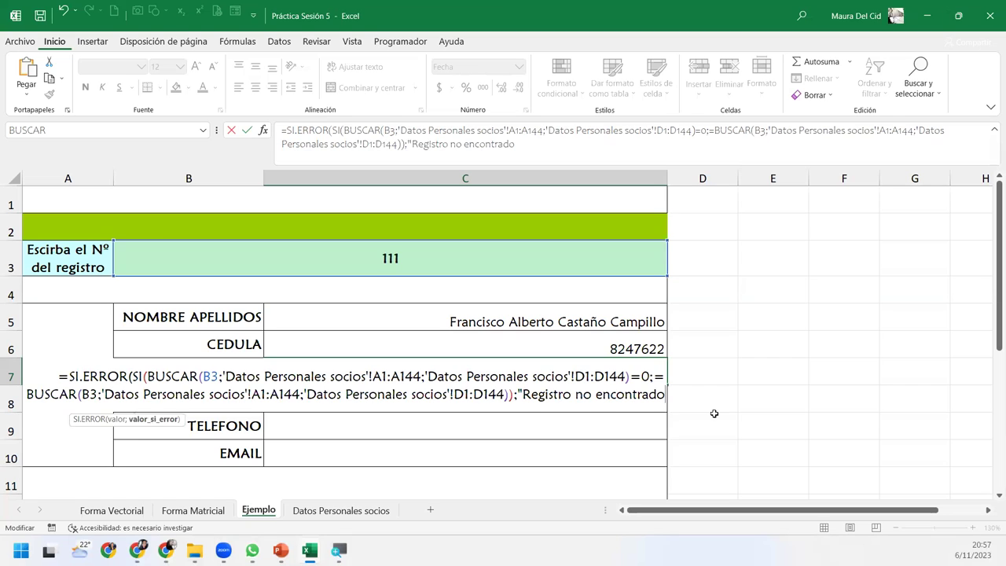
{"action": "type", "text": "\")"}
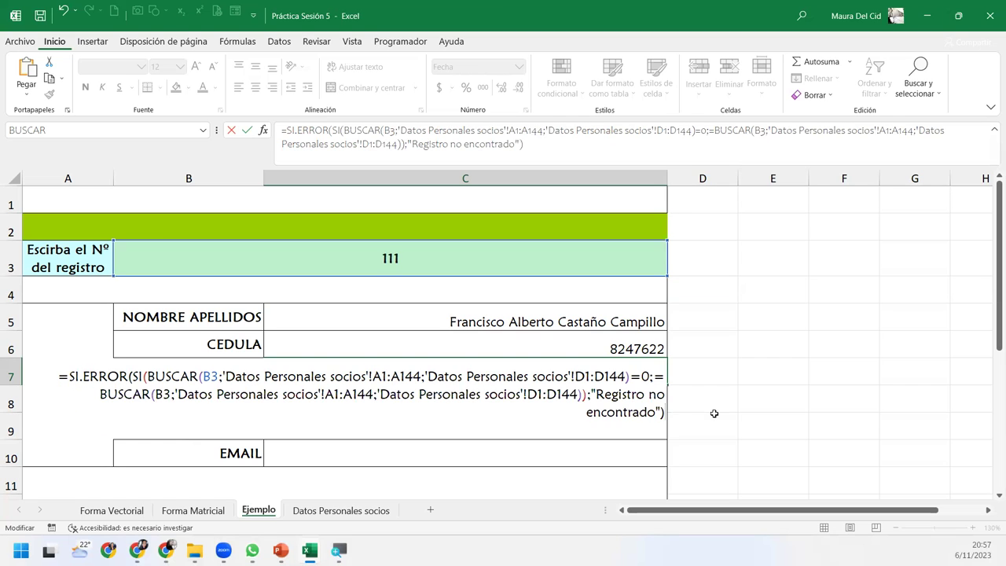
{"action": "key", "text": "Return"}
{"action": "key", "text": "Return"}
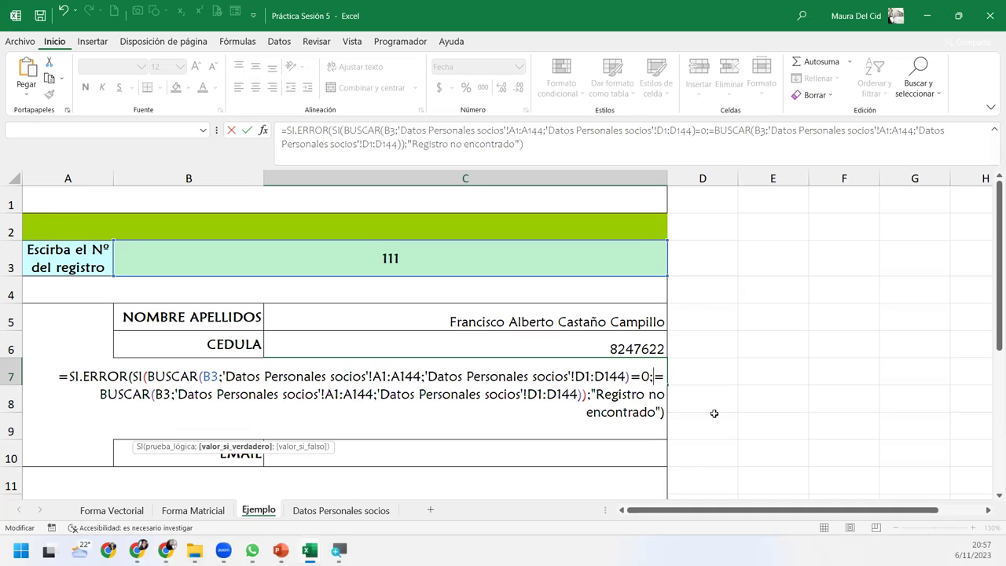
{"action": "key", "text": "Delete"}
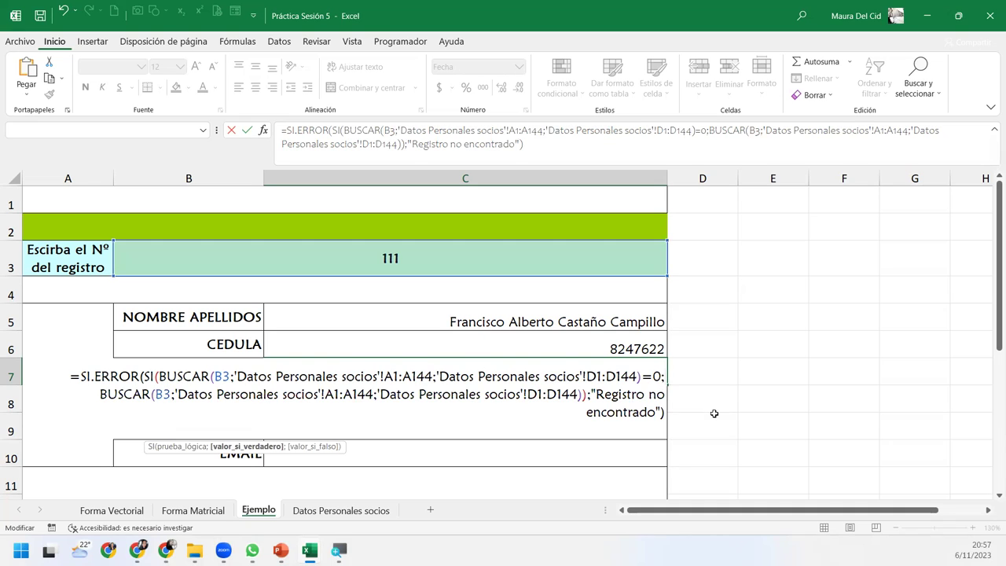
{"action": "key", "text": "Return"}
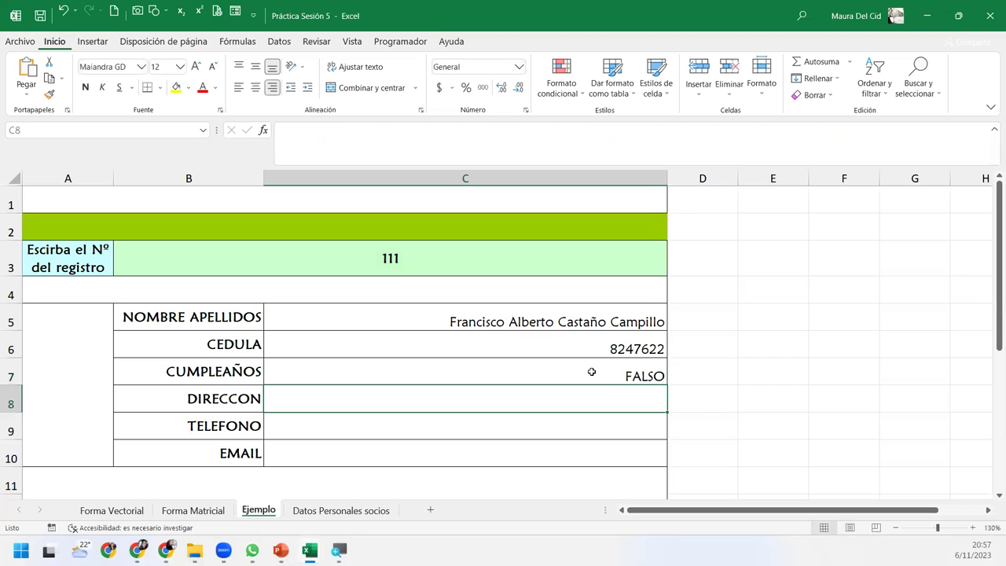
Step: Insert "---" as the SI true-value after =0; in C7's birthday formula and commit it
{"action": "double_click", "coordinate": [591, 373]}
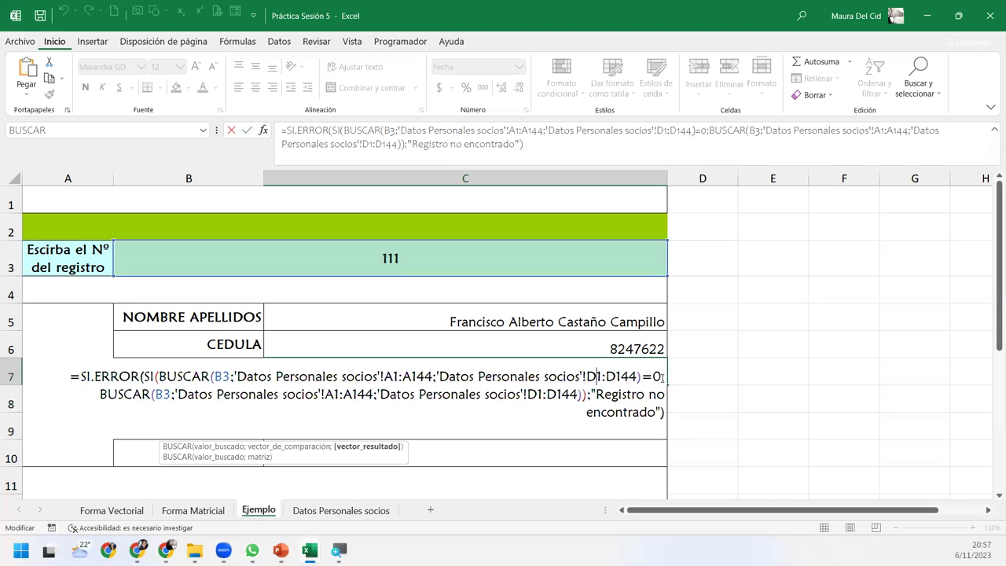
{"action": "left_click", "coordinate": [662, 378]}
{"action": "left_click", "coordinate": [664, 378]}
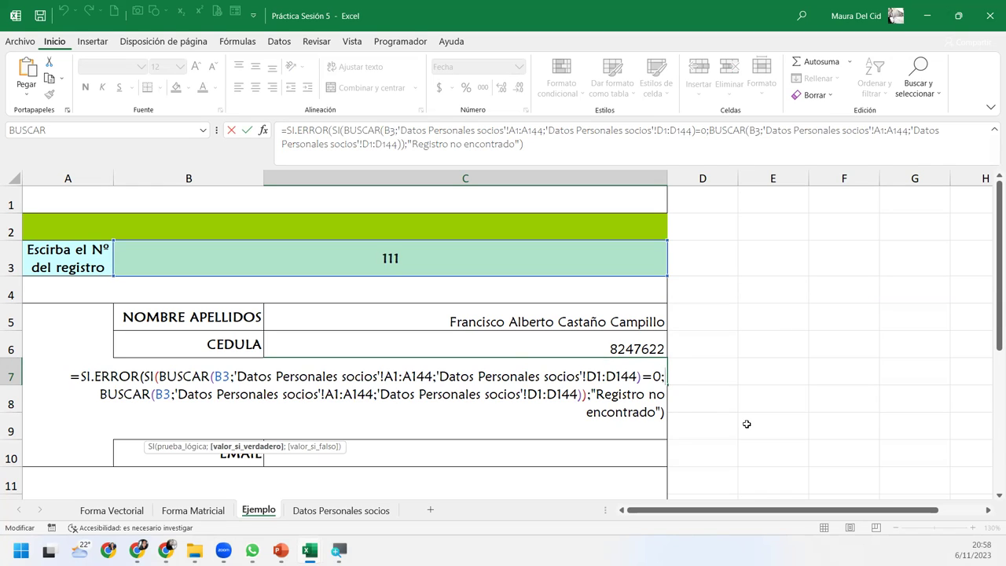
{"action": "type", "text": "\""}
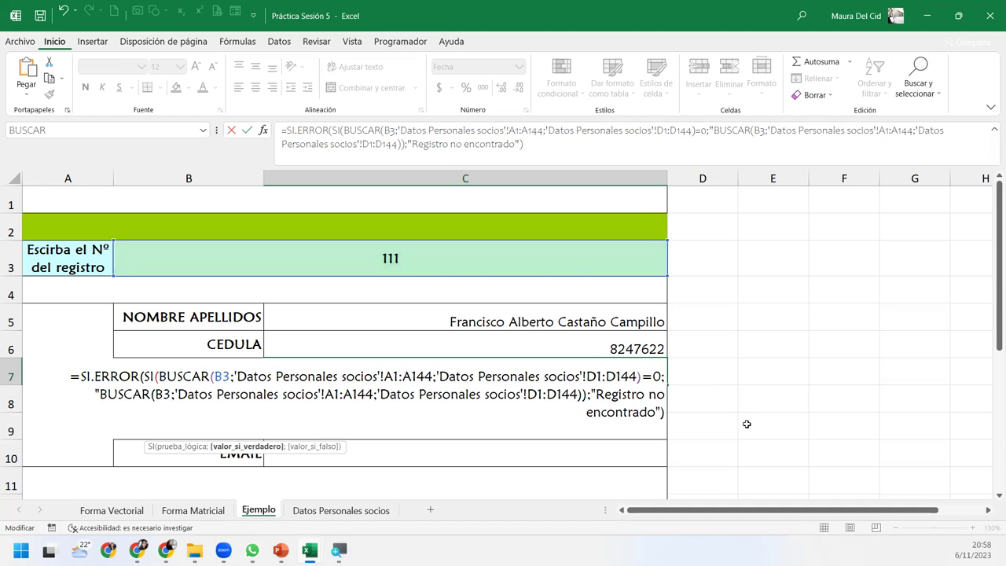
{"action": "type", "text": "Da"}
{"action": "key", "text": "BackSpace"}
{"action": "key", "text": "BackSpace"}
{"action": "type", "text": "--"}
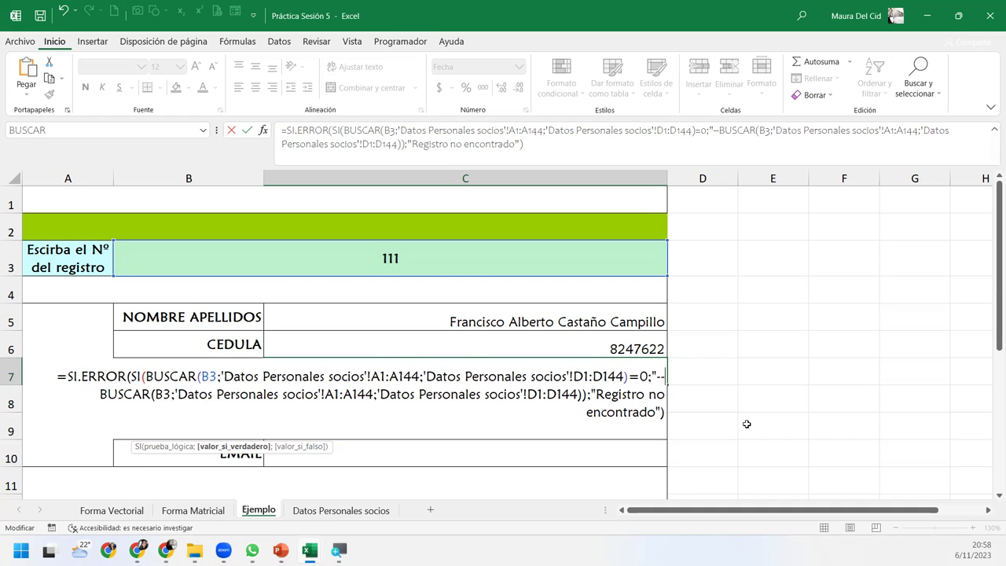
{"action": "type", "text": "-\""}
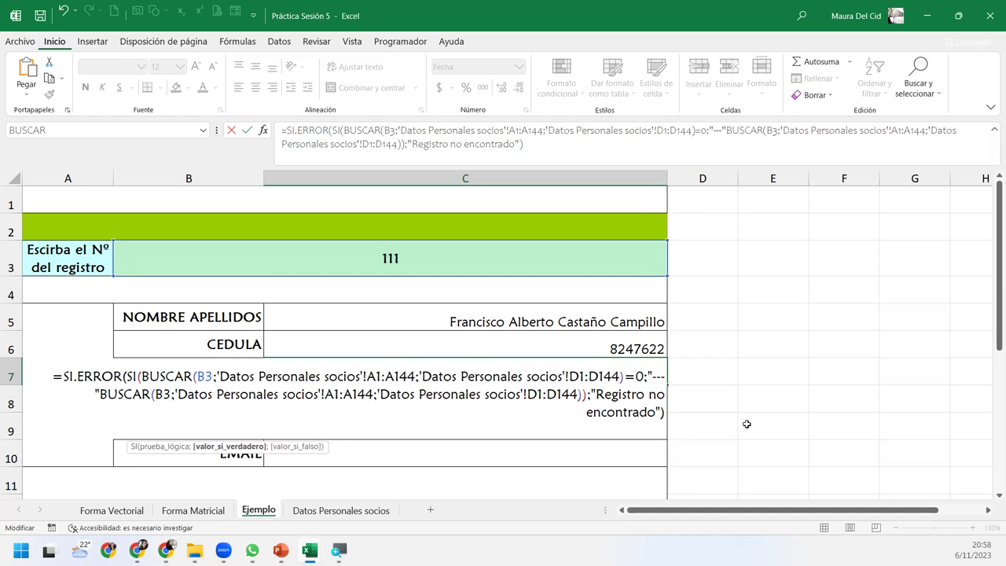
{"action": "type", "text": ";"}
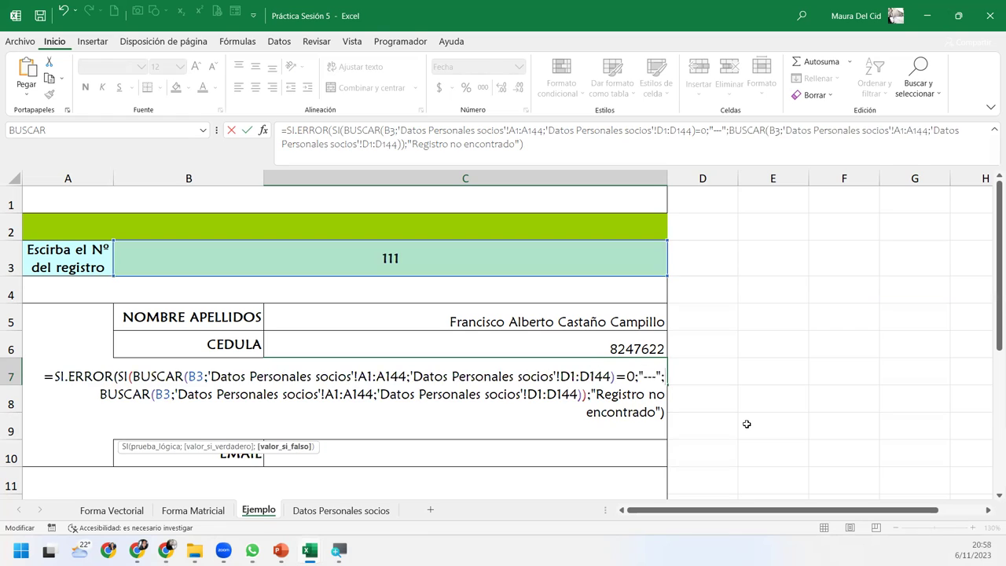
{"action": "key", "text": "Return"}
{"action": "left_click", "coordinate": [592, 376]}
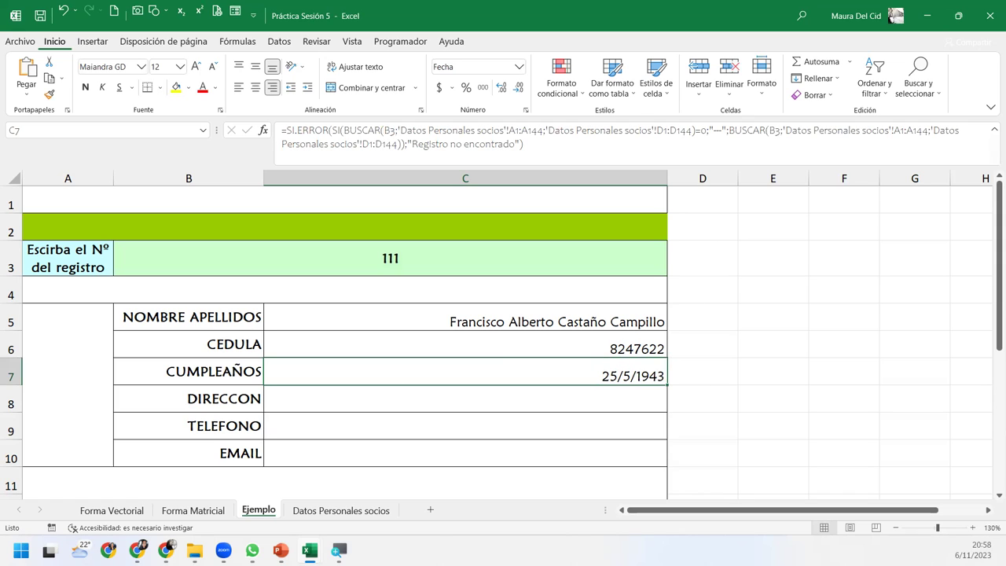
Step: Look over the empty address and email cells and select C7's full birthday formula text
{"action": "left_click", "coordinate": [531, 419]}
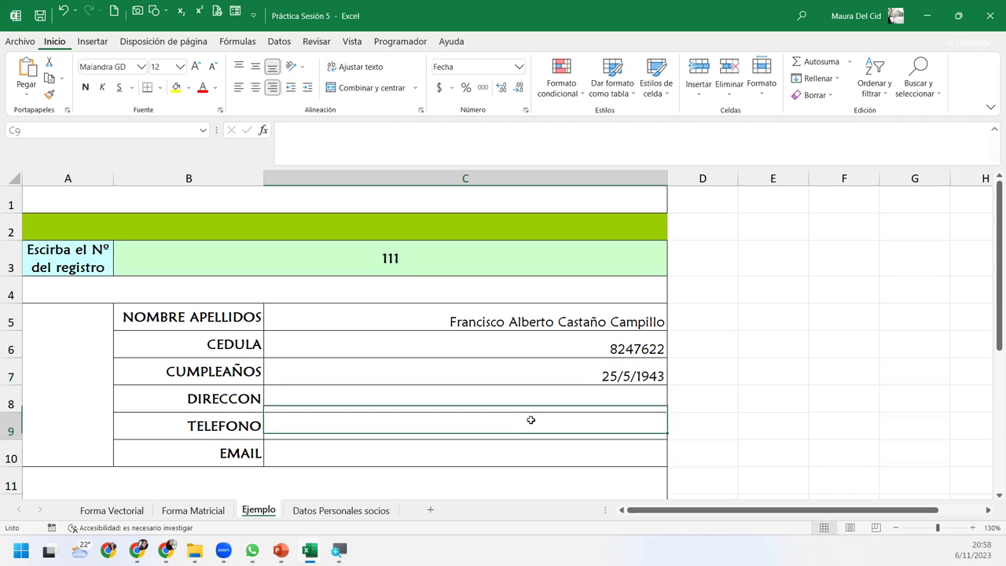
{"action": "left_click", "coordinate": [527, 397]}
{"action": "left_click", "coordinate": [393, 428]}
{"action": "left_click", "coordinate": [358, 450]}
{"action": "scroll", "coordinate": [359, 449], "scroll_direction": "down", "scroll_amount": 2}
{"action": "scroll", "coordinate": [358, 450], "scroll_direction": "up", "scroll_amount": 2}
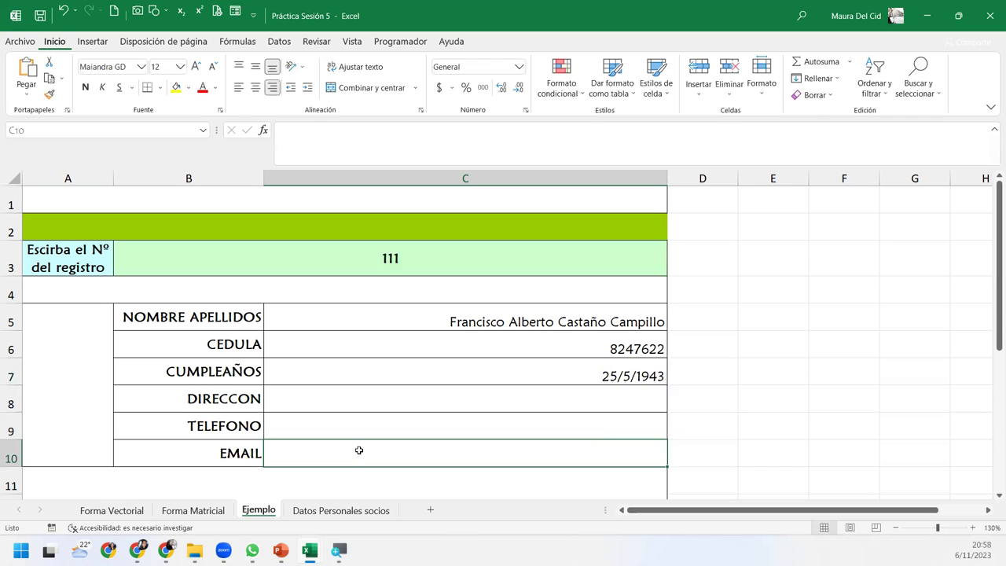
{"action": "left_click", "coordinate": [321, 391]}
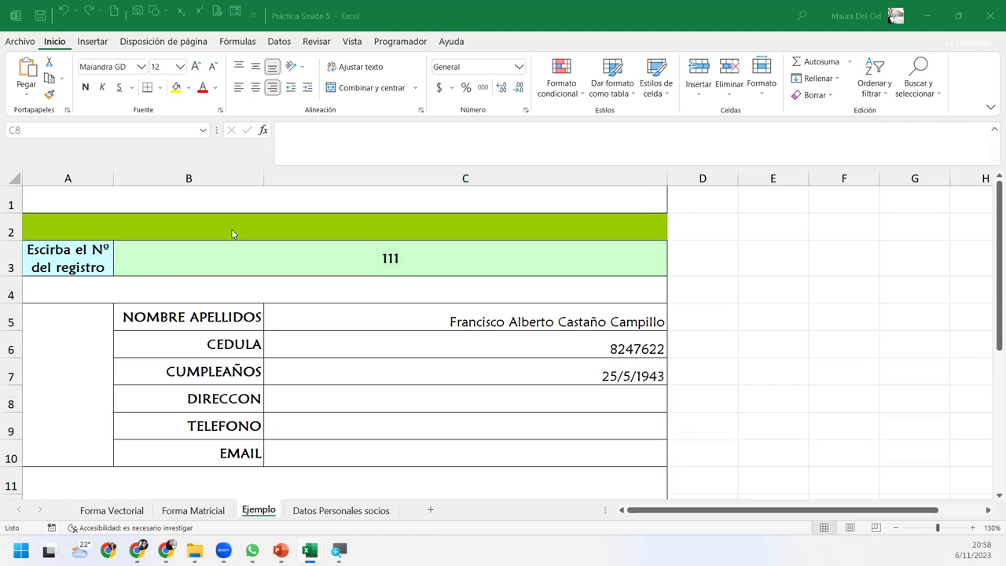
{"action": "left_click", "coordinate": [594, 365]}
{"action": "left_click_drag", "start_coordinate": [537, 144], "coordinate": [246, 135]}
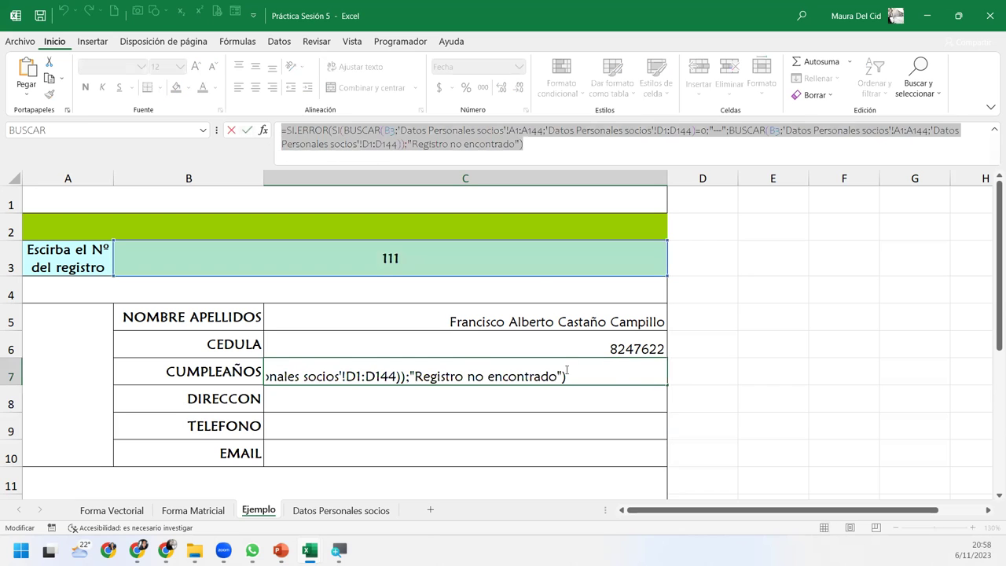
{"action": "left_click", "coordinate": [465, 393]}
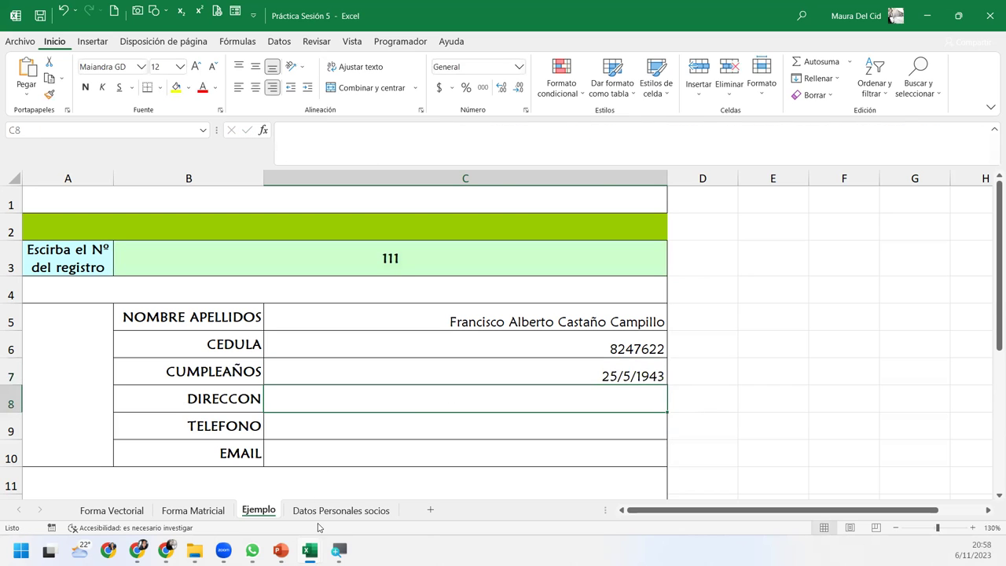
Step: Check the Datos Personales socios sheet, then return to the Ejemplo form
{"action": "left_click", "coordinate": [341, 510]}
{"action": "scroll", "coordinate": [339, 486], "scroll_direction": "up", "scroll_amount": 7}
{"action": "scroll", "coordinate": [346, 472], "scroll_direction": "up", "scroll_amount": 9}
{"action": "scroll", "coordinate": [353, 455], "scroll_direction": "up", "scroll_amount": 15}
{"action": "scroll", "coordinate": [366, 432], "scroll_direction": "up", "scroll_amount": 3}
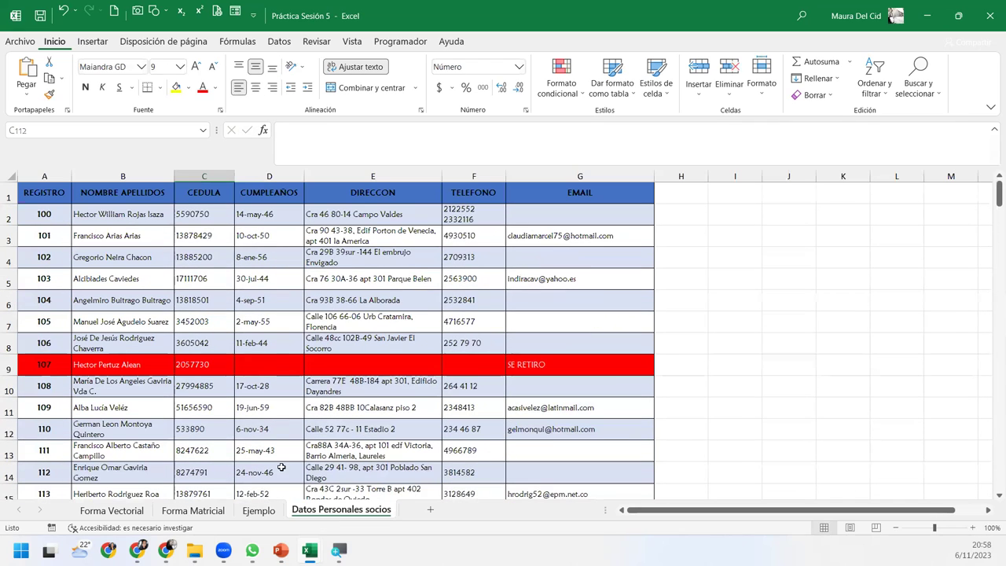
{"action": "left_click", "coordinate": [264, 510]}
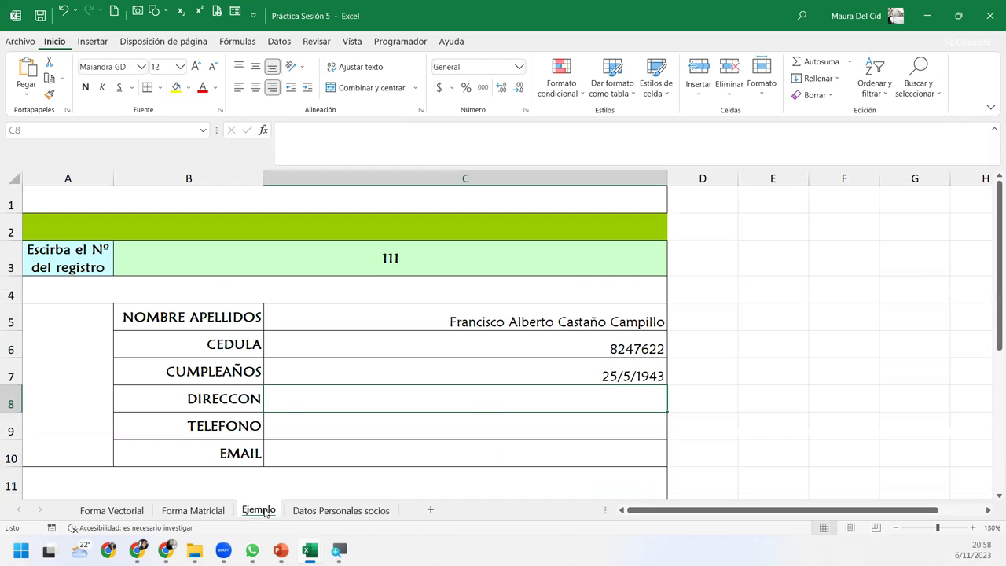
{"action": "left_click", "coordinate": [322, 512]}
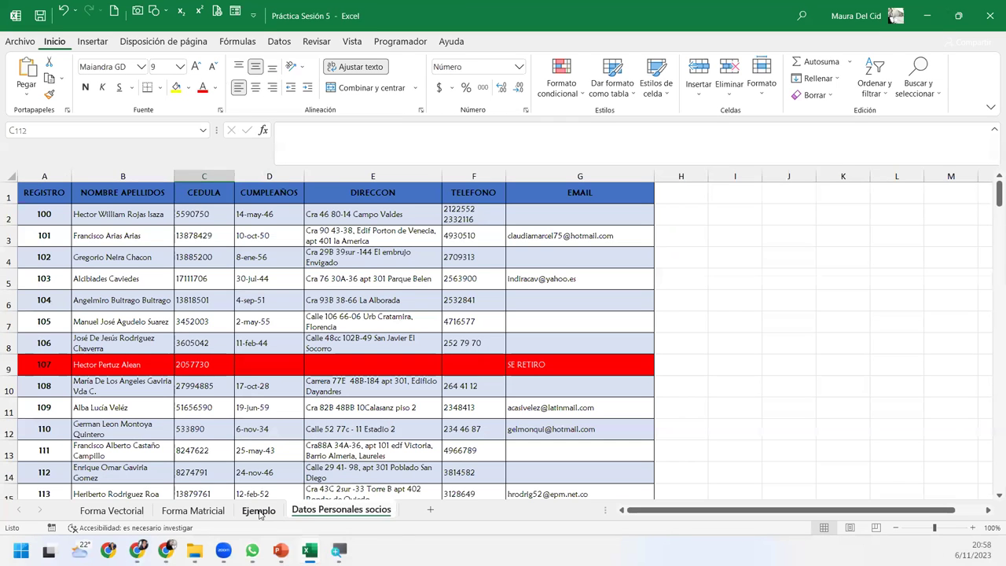
{"action": "left_click", "coordinate": [259, 511]}
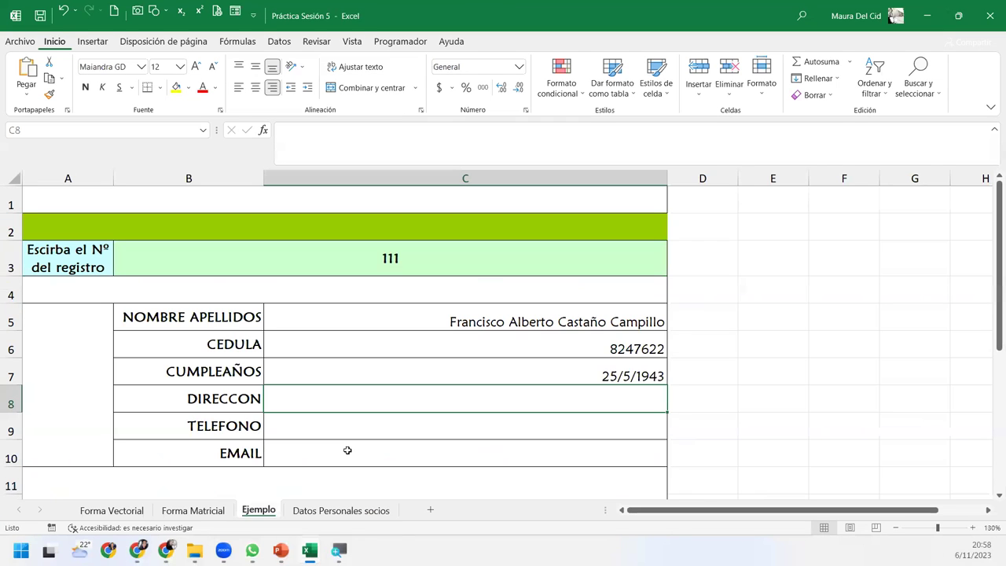
Step: Paste the SI.ERROR lookup into C8 and point its result ranges at column E of Datos Personales socios
{"action": "double_click", "coordinate": [381, 402]}
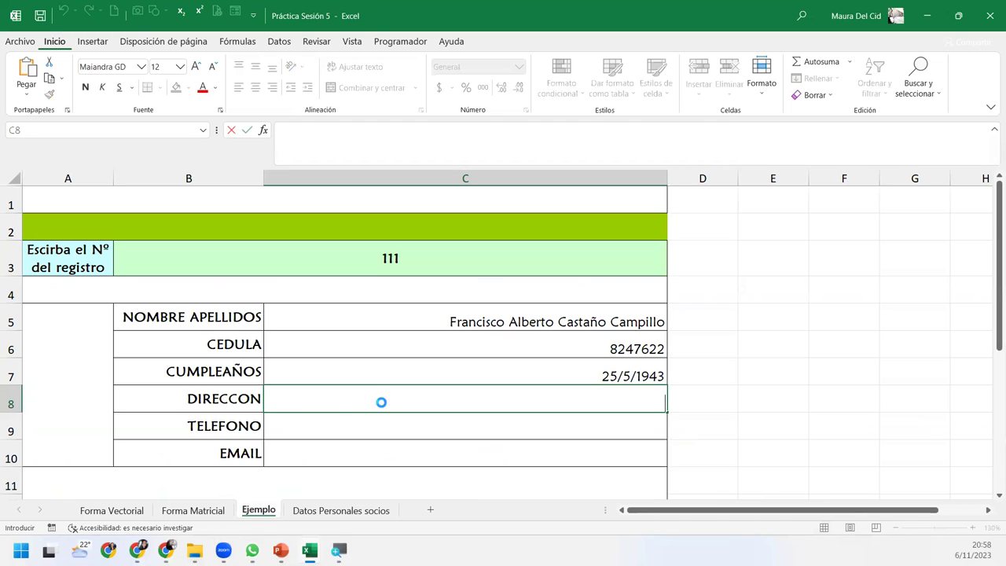
{"action": "type", "text": "=SI.ERROR(SI(BUSCAR(B3;'Datos Personales socios'!A1:A144;'Datos Personales socios'!D1:D144)=0;\"---\";BUSCAR(B3;'Datos Personales socios'!A1:A144;'Datos Personales socios'!D1:D144));\"Registro no encontrado\")"}
{"action": "left_click", "coordinate": [301, 403]}
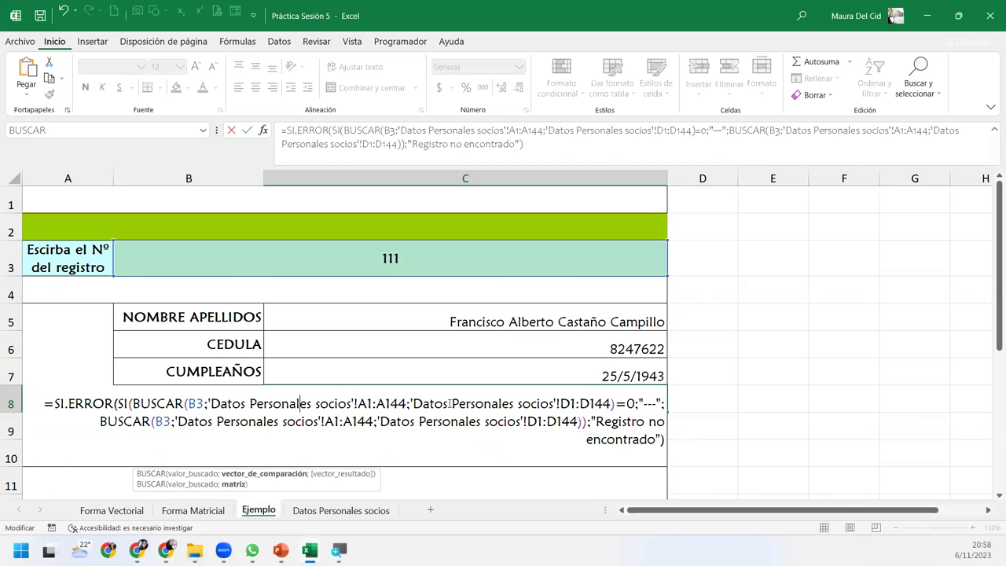
{"action": "left_click", "coordinate": [337, 475]}
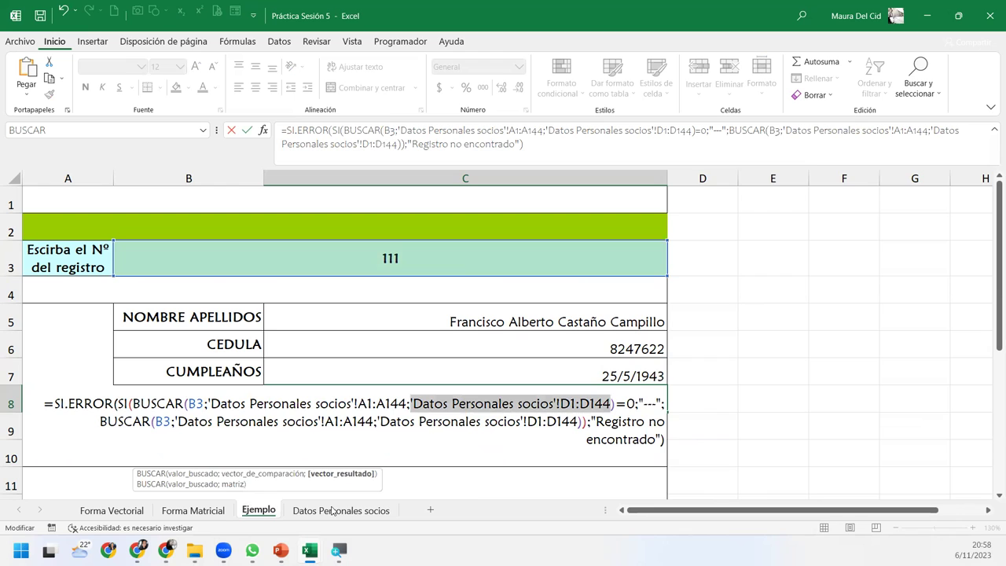
{"action": "left_click", "coordinate": [338, 510]}
{"action": "left_click_drag", "start_coordinate": [397, 192], "coordinate": [373, 346]}
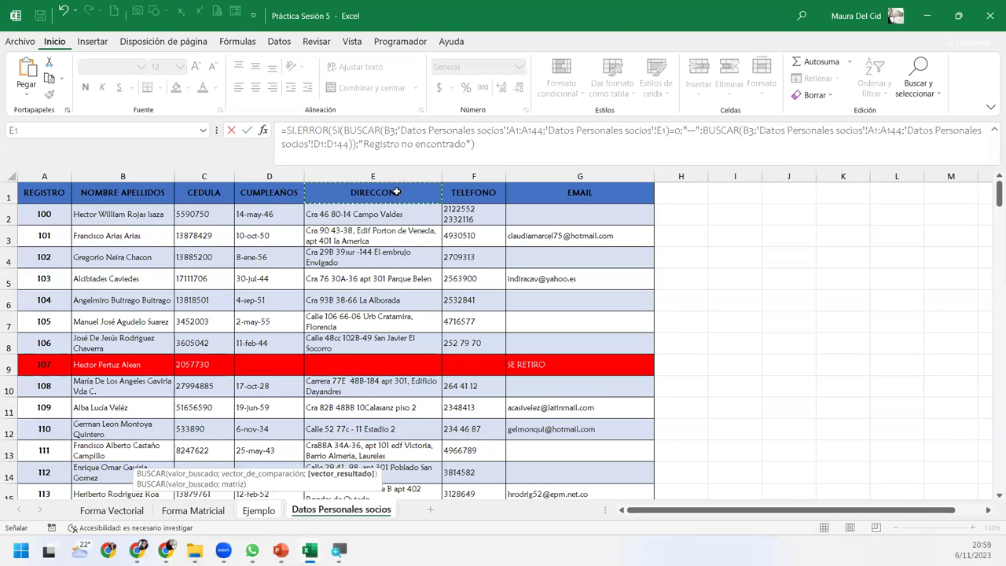
{"action": "left_click", "coordinate": [333, 144]}
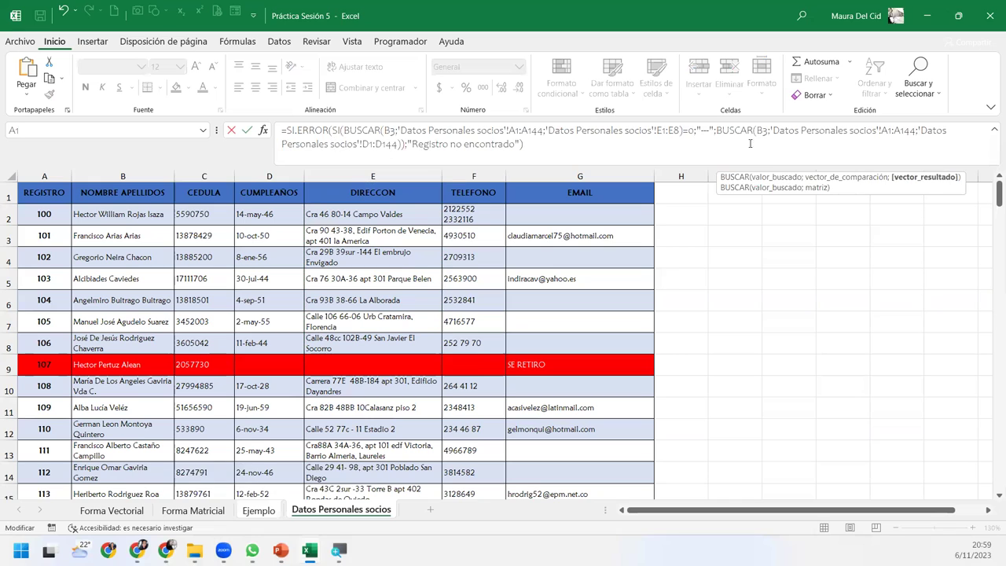
{"action": "left_click_drag", "start_coordinate": [918, 129], "coordinate": [397, 143]}
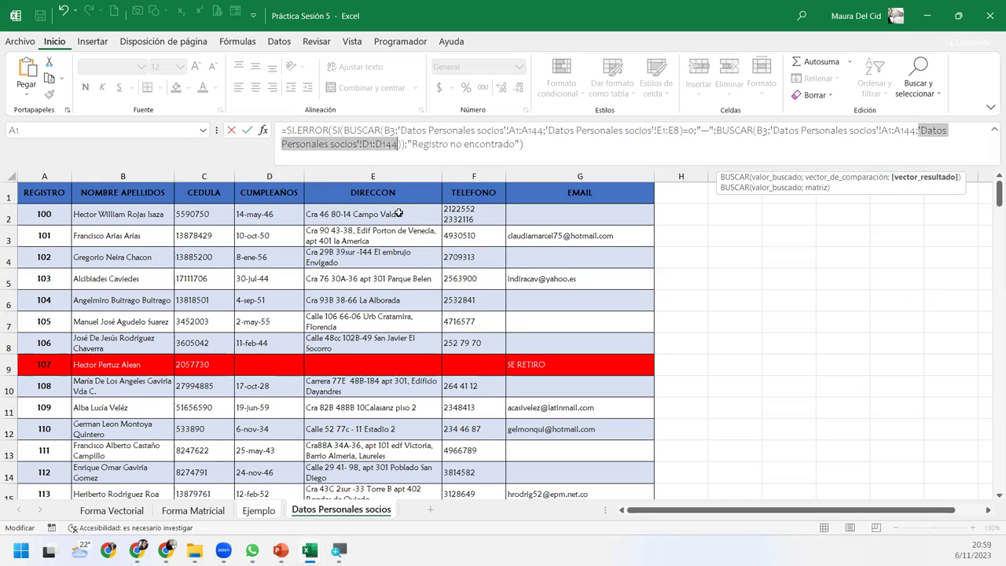
{"action": "left_click", "coordinate": [384, 192]}
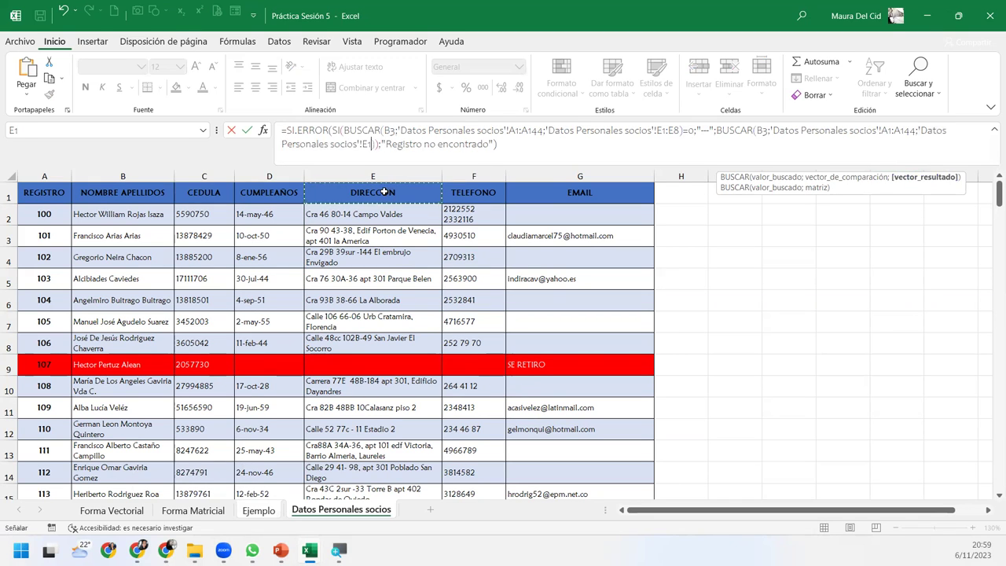
{"action": "left_click_drag", "start_coordinate": [384, 191], "coordinate": [384, 191]}
{"action": "key", "text": "Return"}
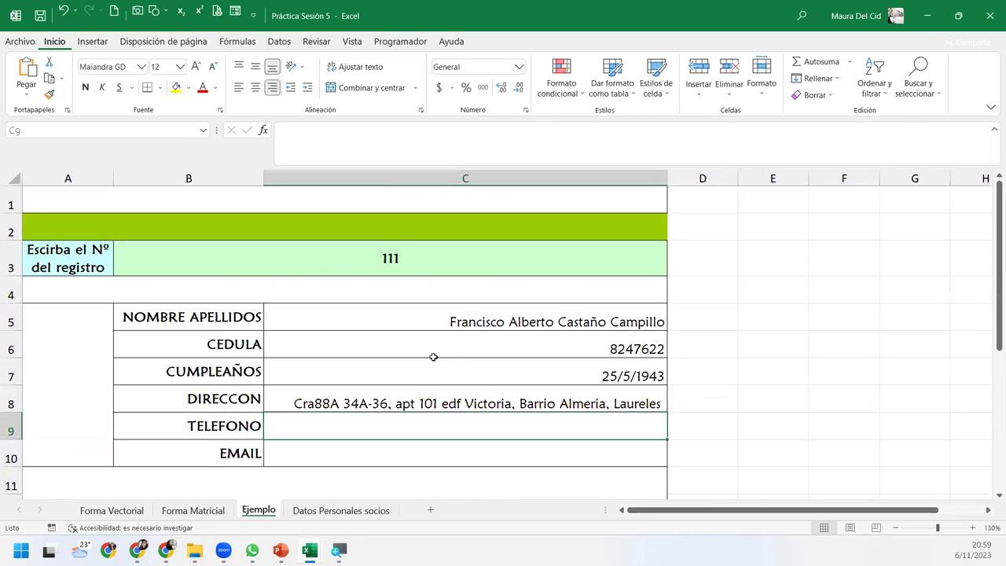
Step: Change the address formula's E1:E8 range to E1:E144 in C8
{"action": "left_click", "coordinate": [441, 393]}
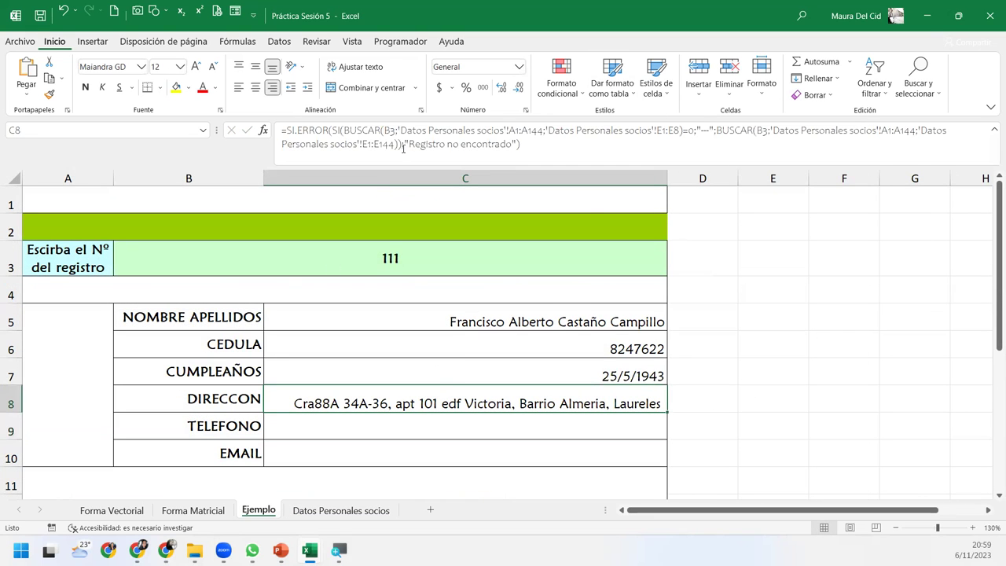
{"action": "left_click", "coordinate": [676, 131]}
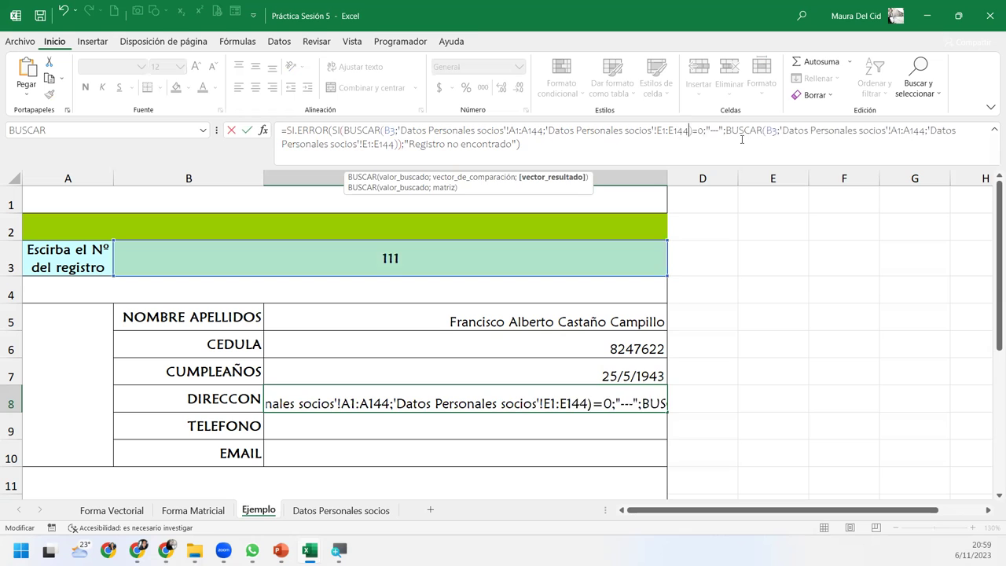
{"action": "key", "text": "Return"}
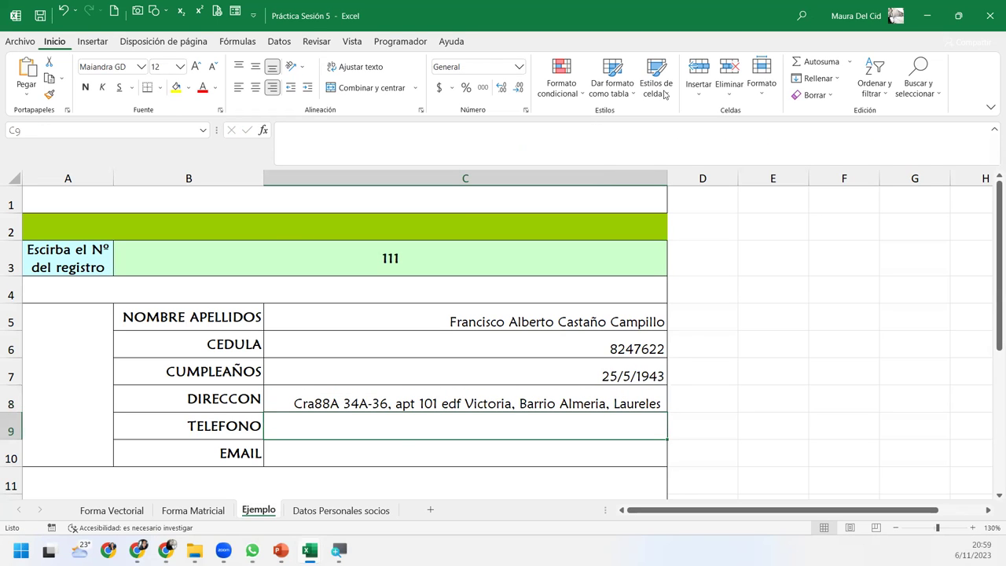
Step: Check the phone value in F2 of Datos Personales socios, then return to C8 on Ejemplo
{"action": "left_click", "coordinate": [330, 511]}
{"action": "scroll", "coordinate": [409, 409], "scroll_direction": "up", "scroll_amount": 2}
{"action": "scroll", "coordinate": [409, 409], "scroll_direction": "up", "scroll_amount": 13}
{"action": "scroll", "coordinate": [408, 408], "scroll_direction": "up", "scroll_amount": 18}
{"action": "scroll", "coordinate": [408, 408], "scroll_direction": "up", "scroll_amount": 5}
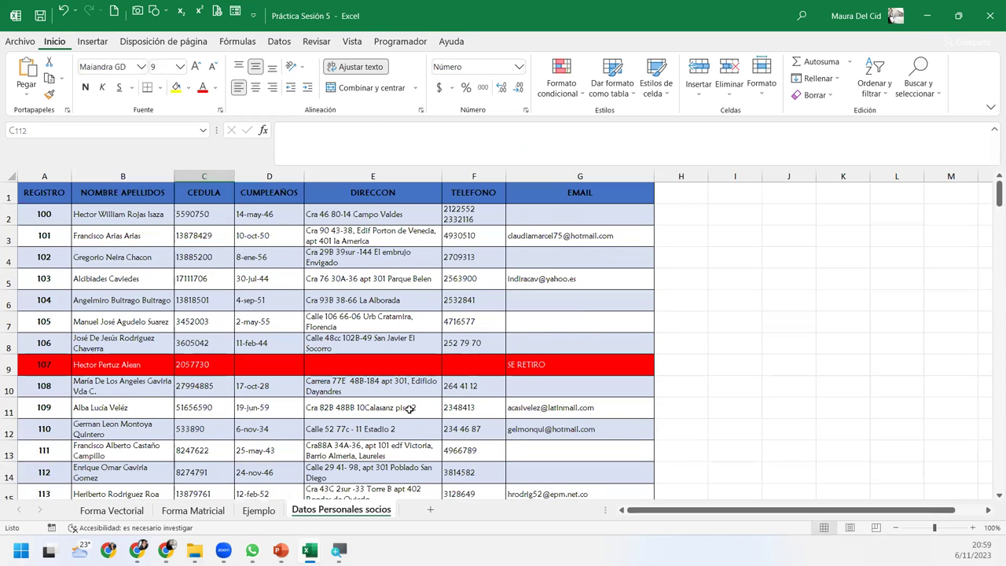
{"action": "left_click", "coordinate": [475, 220]}
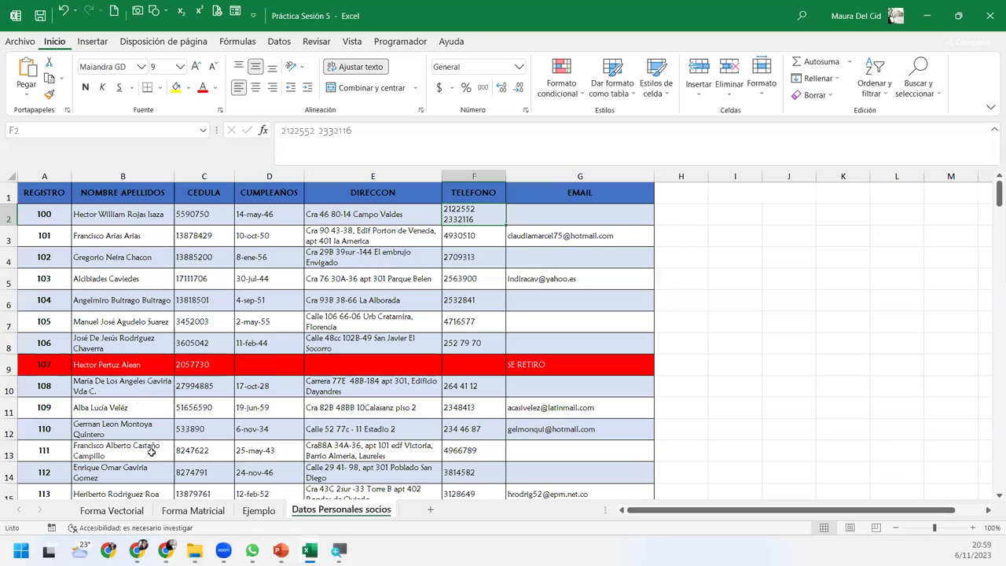
{"action": "left_click", "coordinate": [262, 510]}
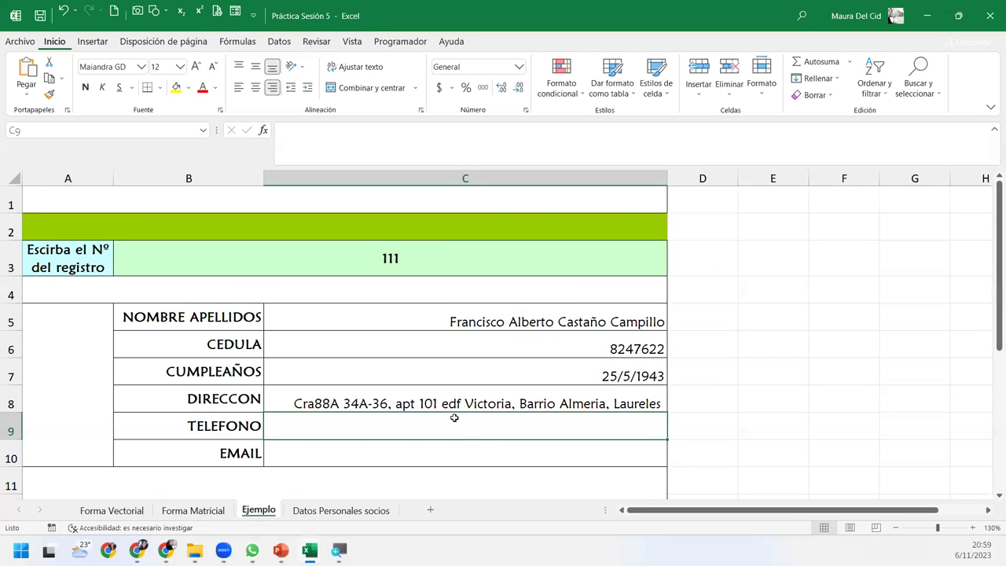
{"action": "left_click", "coordinate": [455, 391]}
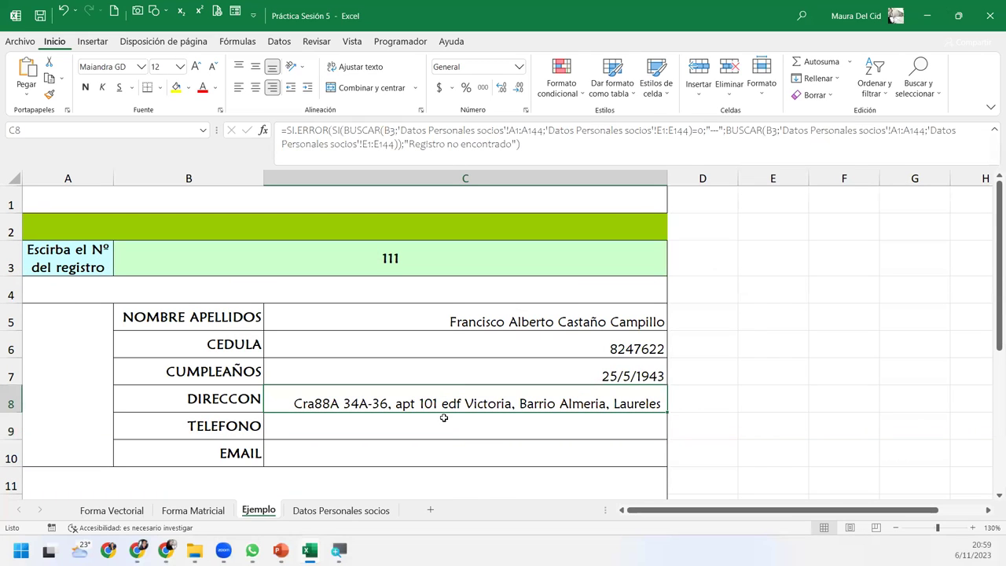
{"action": "double_click", "coordinate": [442, 421]}
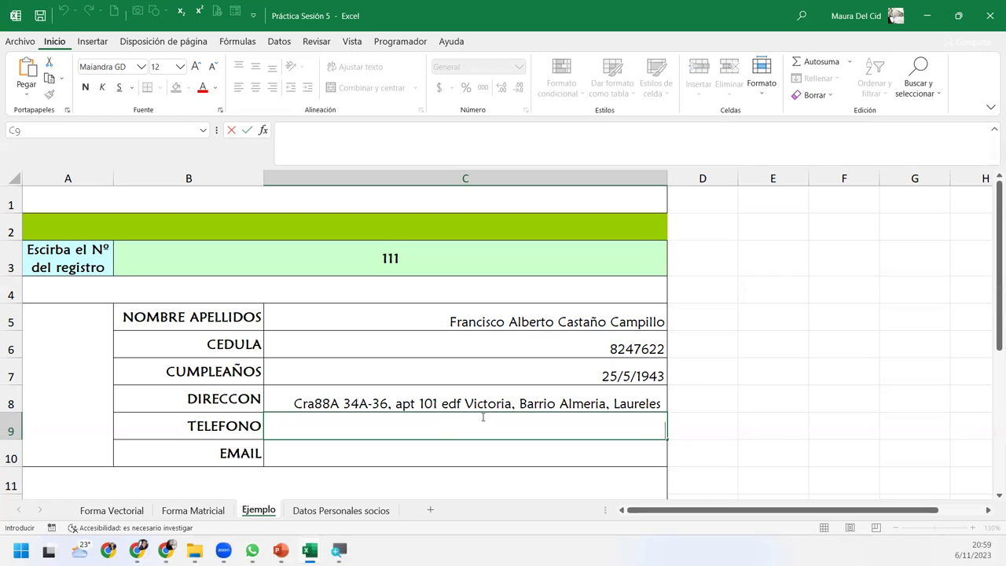
{"action": "key", "text": "Escape"}
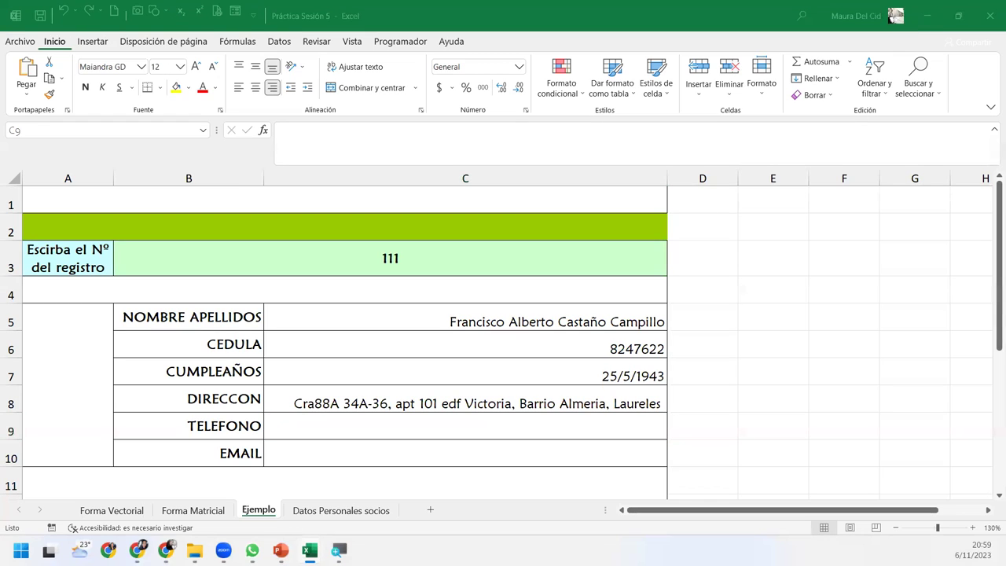
{"action": "key", "text": "F2"}
{"action": "left_click", "coordinate": [416, 421]}
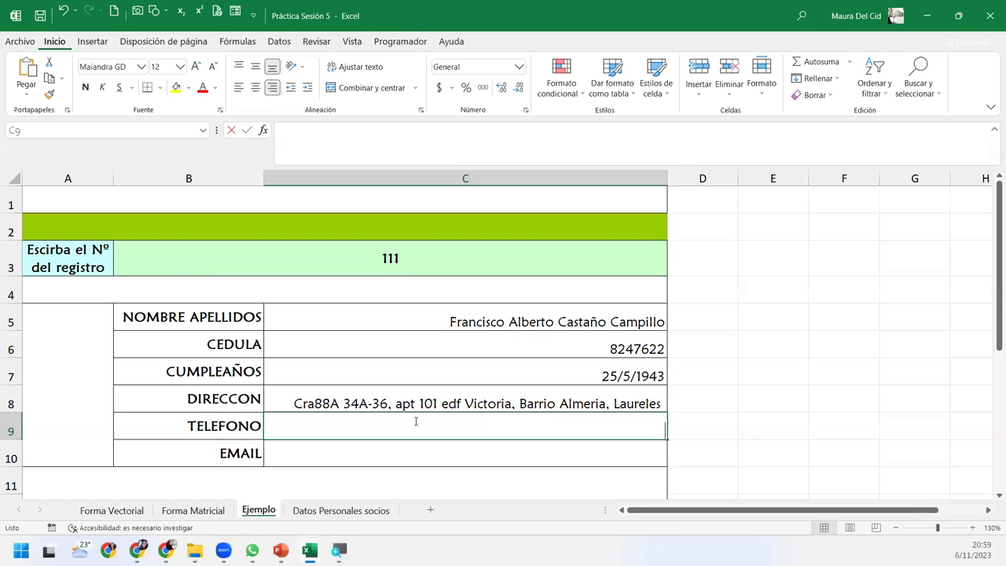
{"action": "key", "text": "F2"}
{"action": "key", "text": "ctrl+v"}
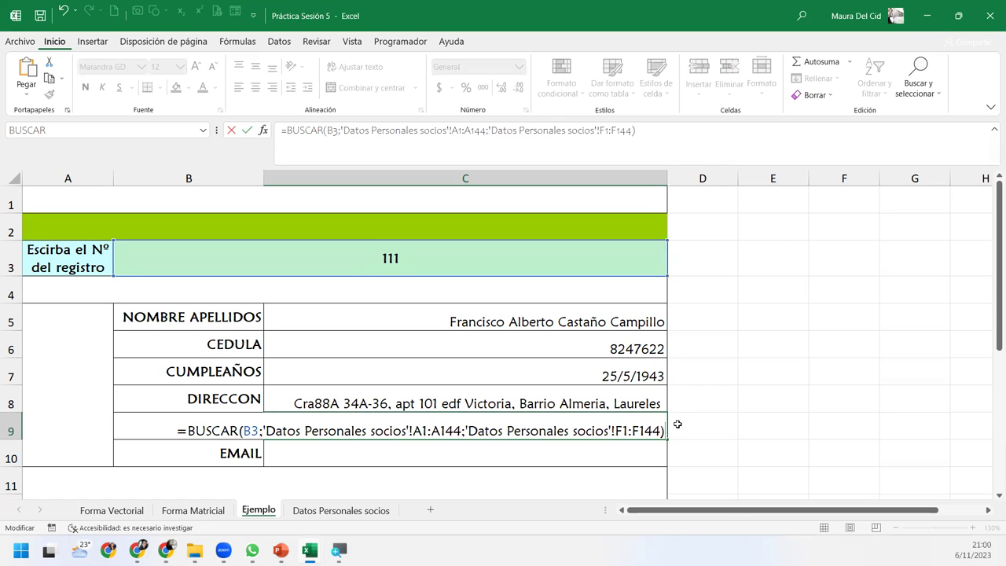
{"action": "key", "text": "Return"}
{"action": "left_click", "coordinate": [619, 428]}
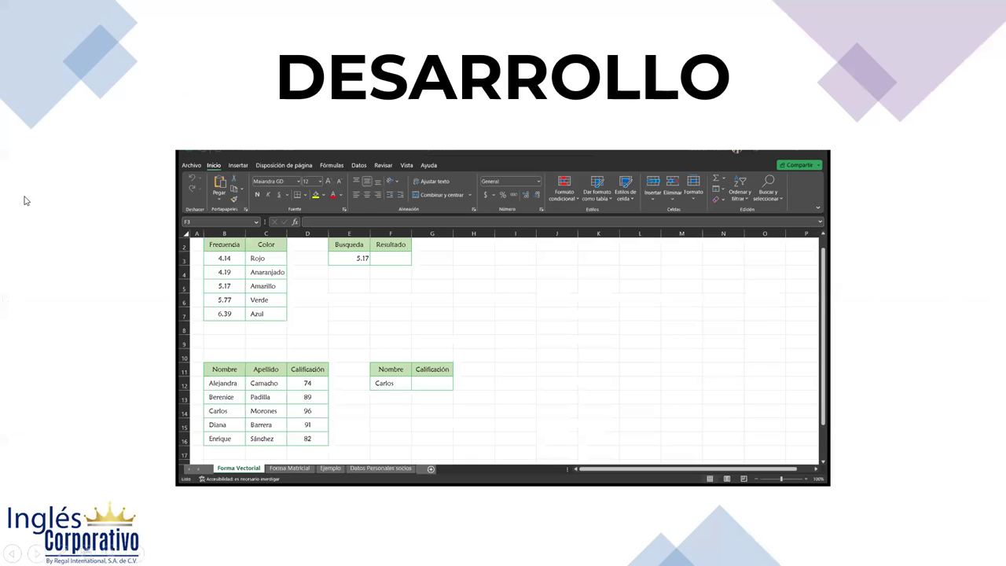
Step: Advance the slideshow to the CIERRE Y CONCLUSIONES slide
{"action": "key", "text": "Right"}
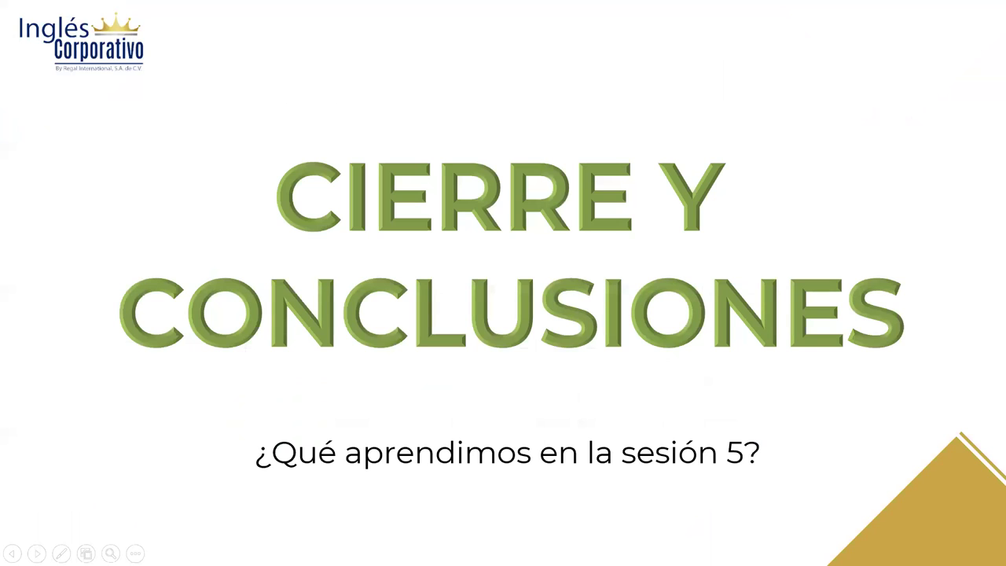